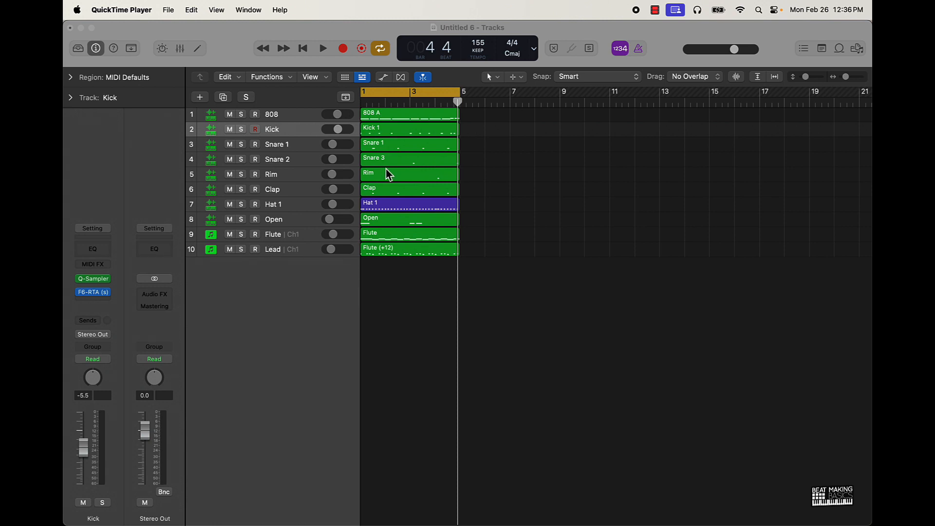
- Play the four-bar loop and rename all of its regions after their tracks
click(506, 226)
key(space)
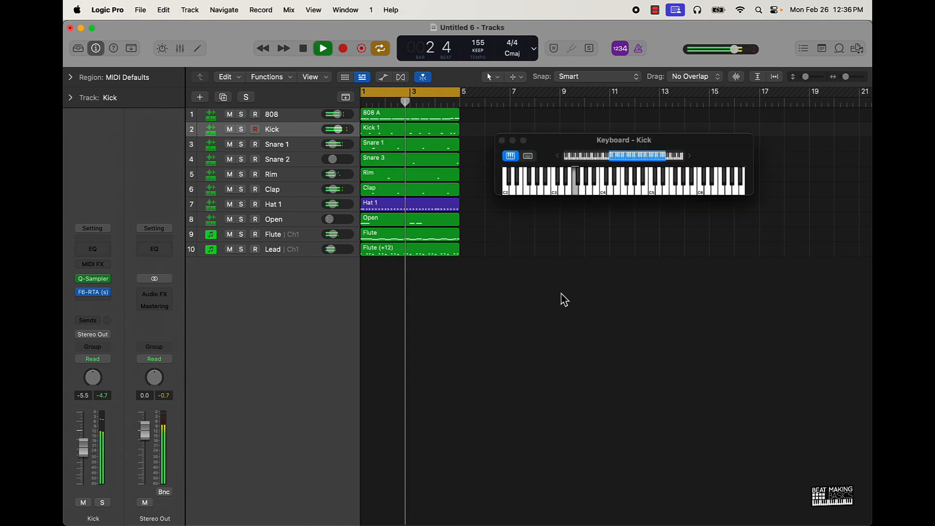
key(super+a)
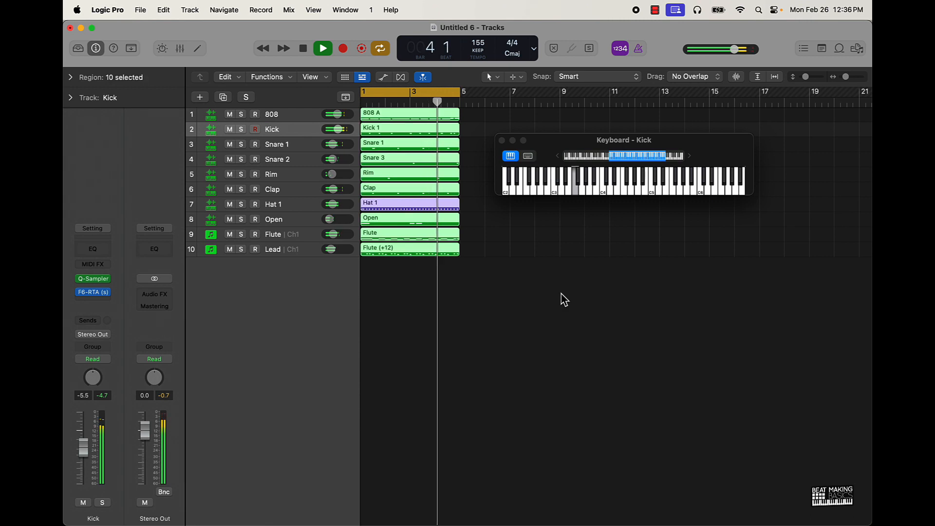
key(alt+shift+n)
click(561, 294)
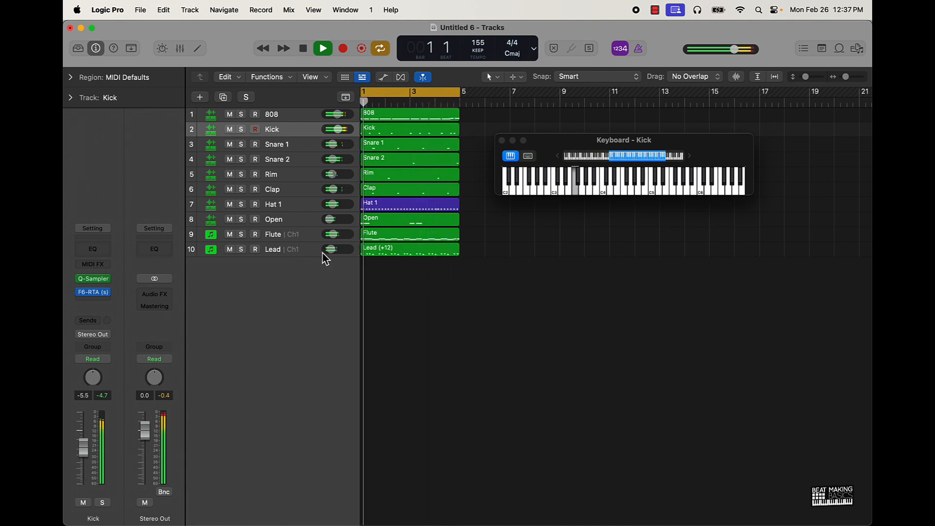
- Stop playback and close the floating Keyboard window
scroll(339, 254, right, 2)
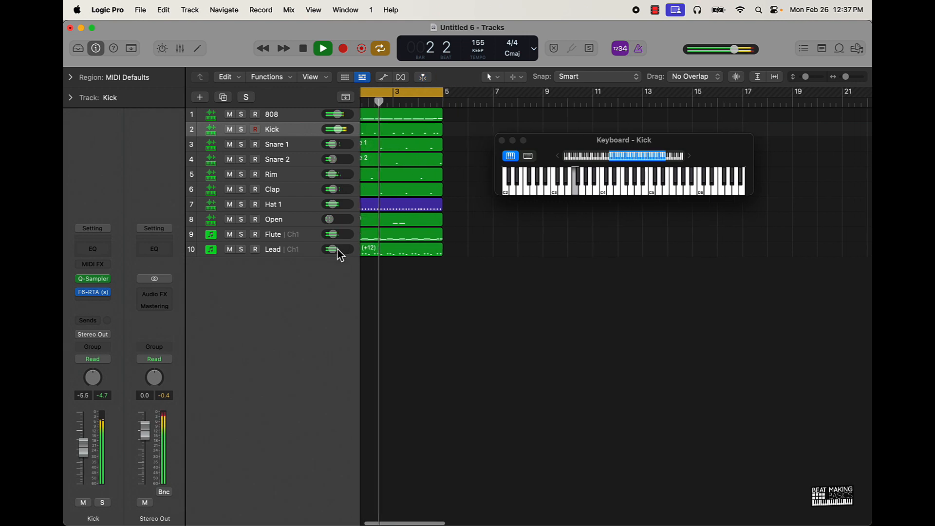
scroll(316, 261, left, 2)
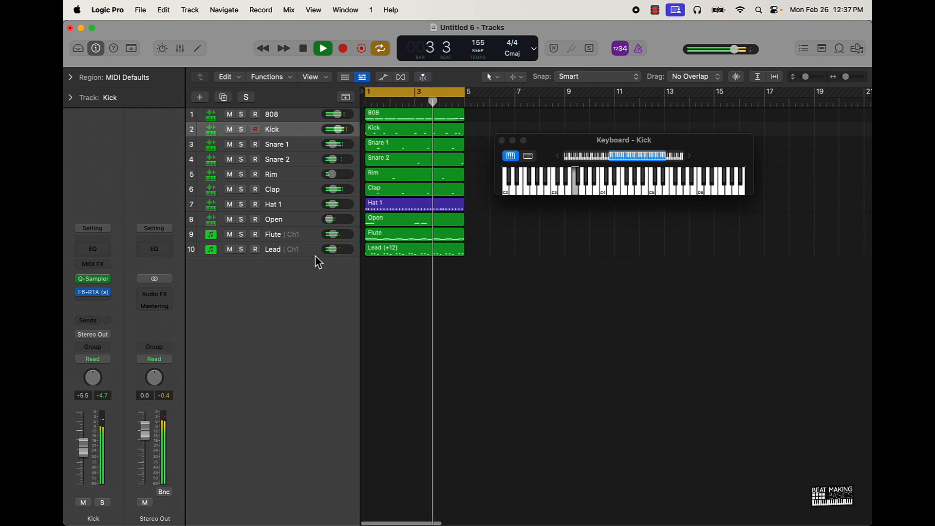
key(space)
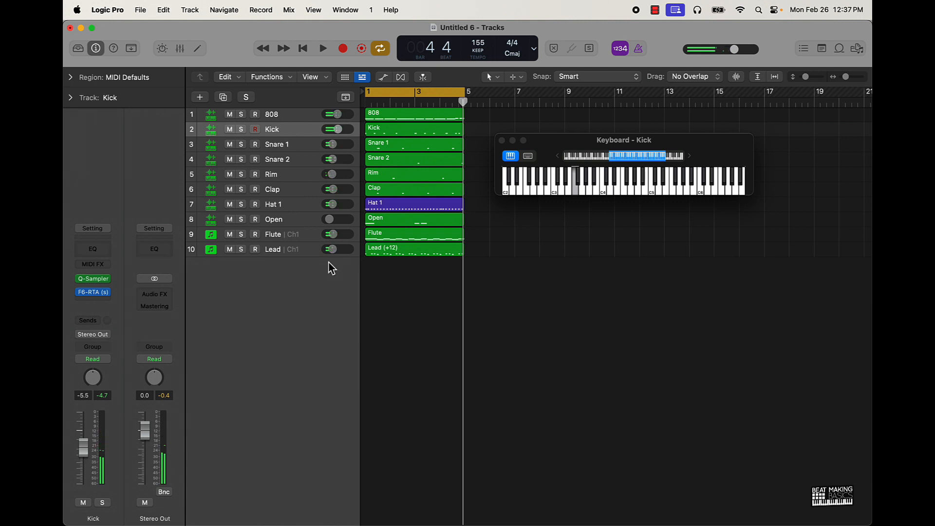
click(501, 140)
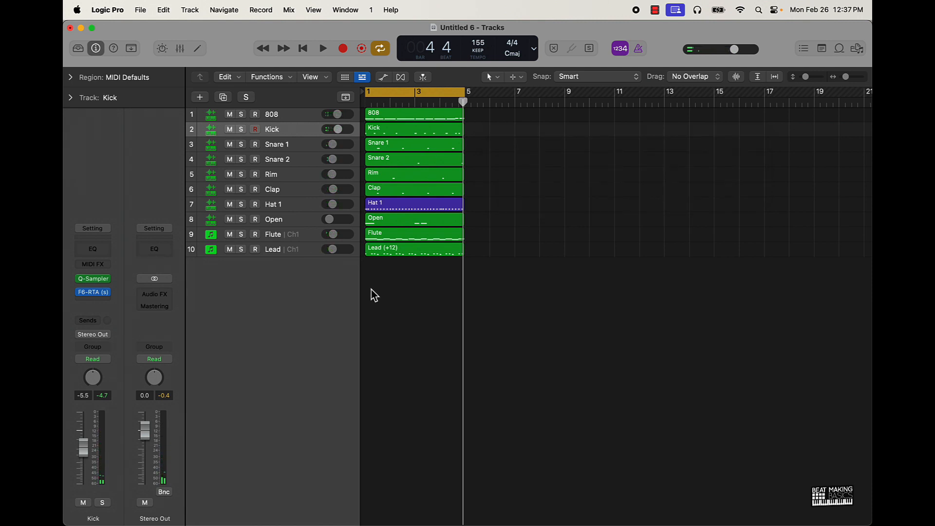
- Repeat the four-bar regions of all ten tracks back to back until they fill the timeline up to bar 45
drag(396, 263, 391, 10)
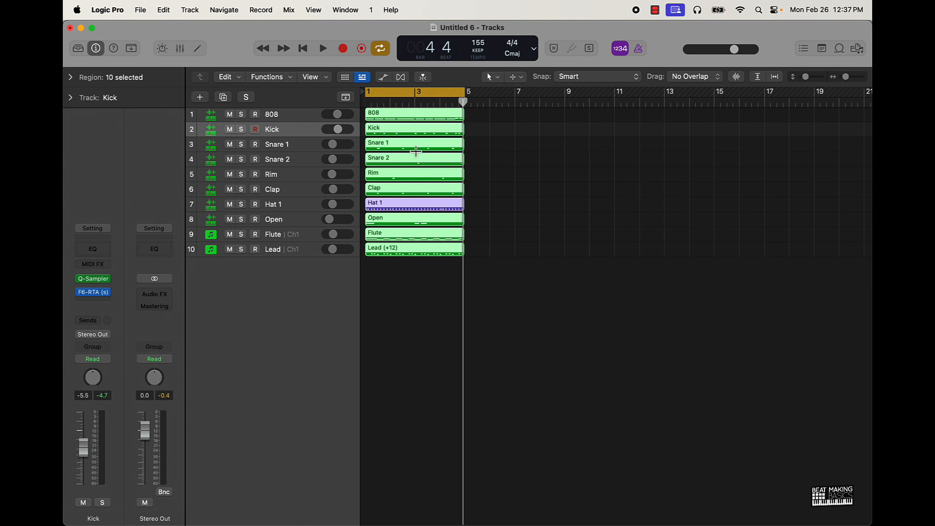
key(super+r)
key(super+r)
key(super+r)
key(super+r)
key(super+r)
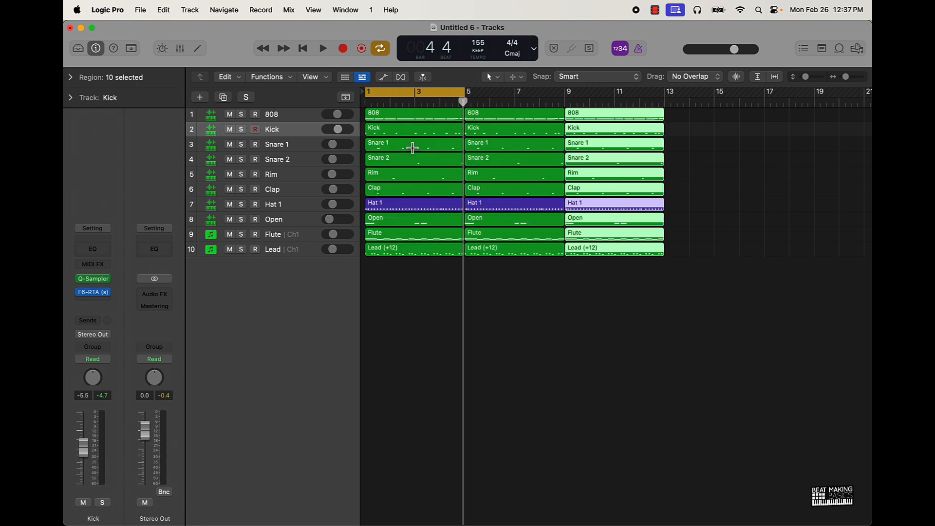
key(super+Left)
key(super+Left)
key(super+Left)
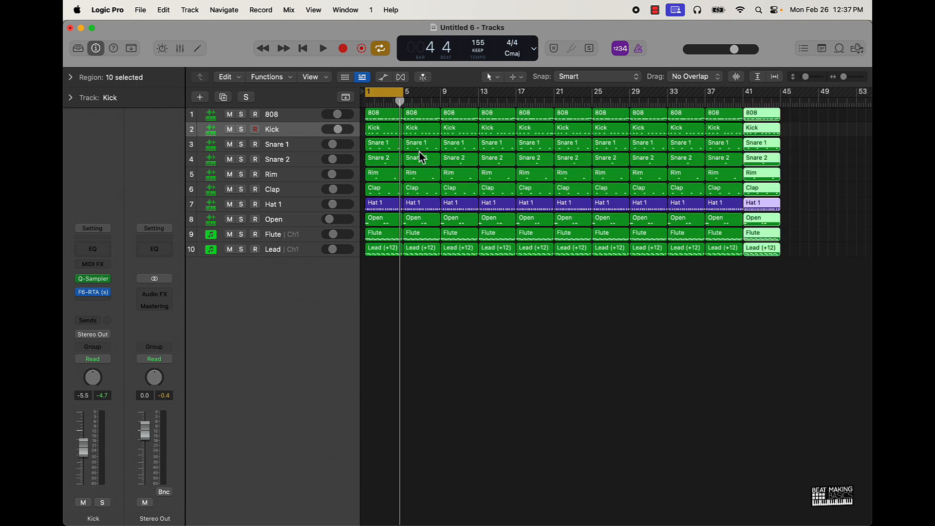
click(668, 132)
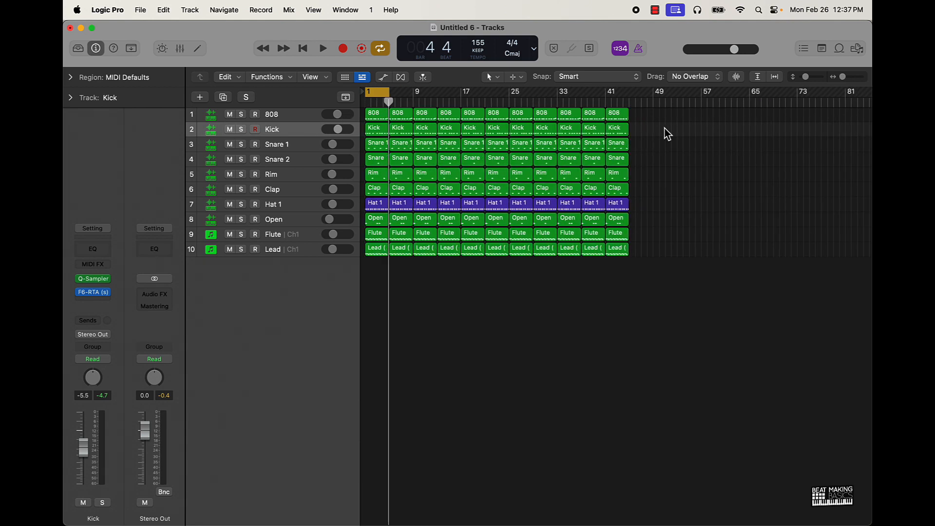
- Turn off cycle mode and return the playhead to bar 1
scroll(544, 142, left, 1)
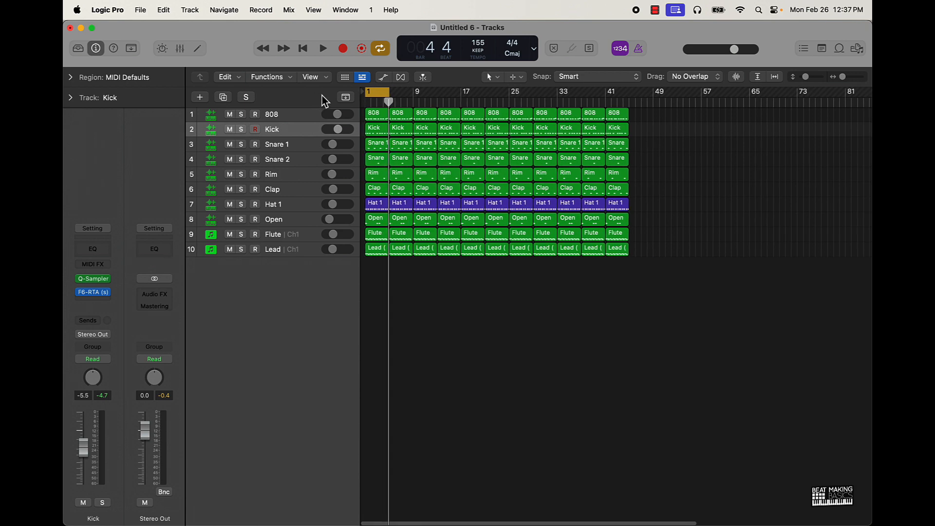
click(382, 92)
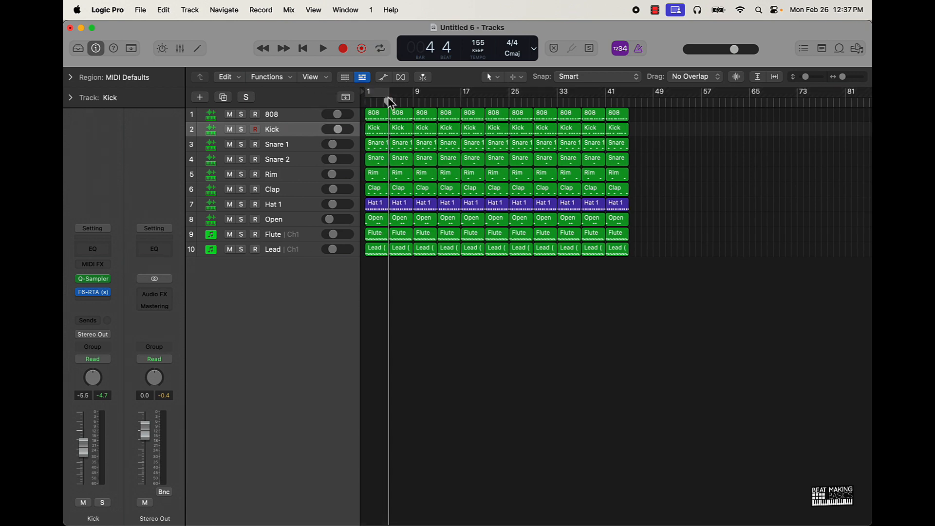
key(Return)
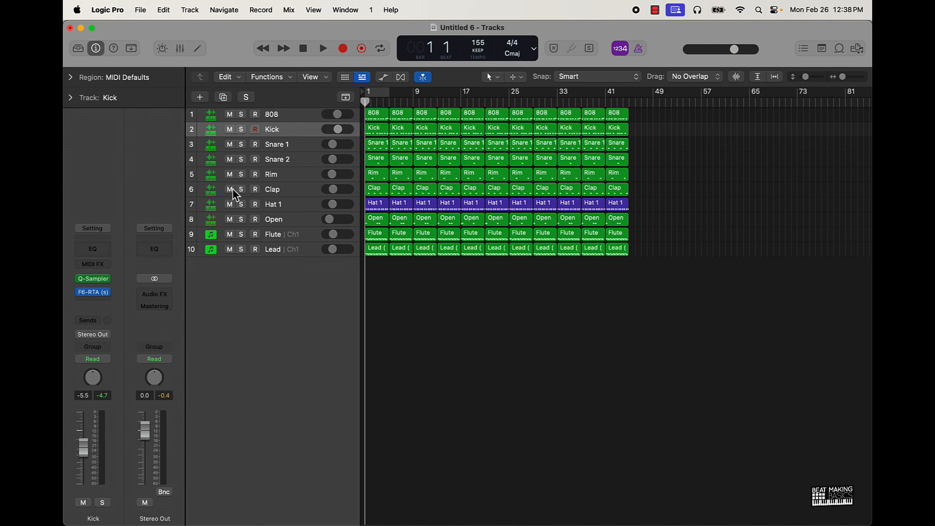
- Mute every track except Flute and listen to the flute melody alone from bar 1
drag(230, 220, 229, 115)
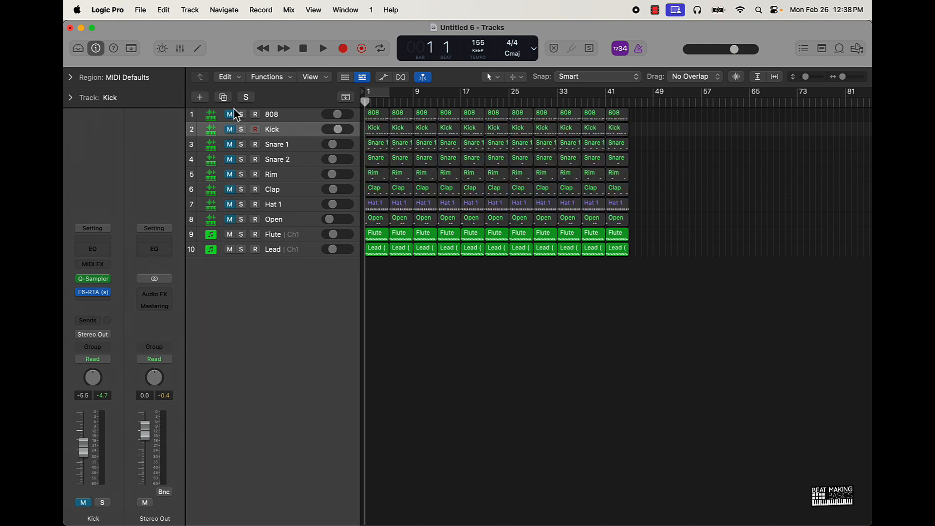
click(230, 249)
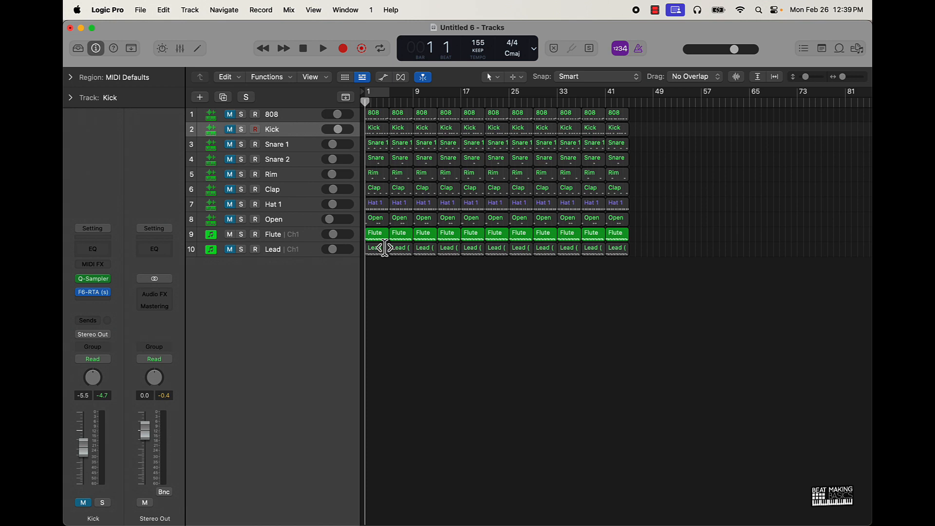
key(space)
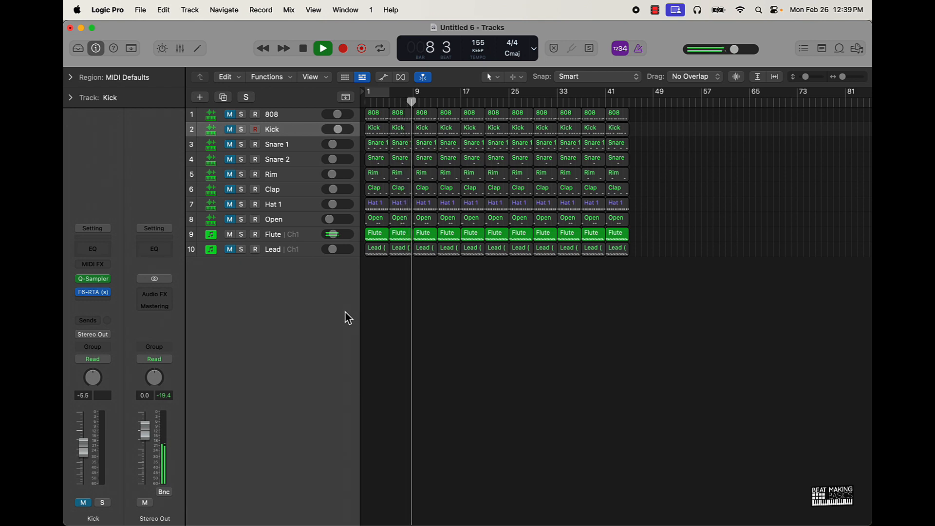
key(space)
- Duplicate the Flute track and copy the bar 5 flute region onto it, transposed by +12
click(287, 235)
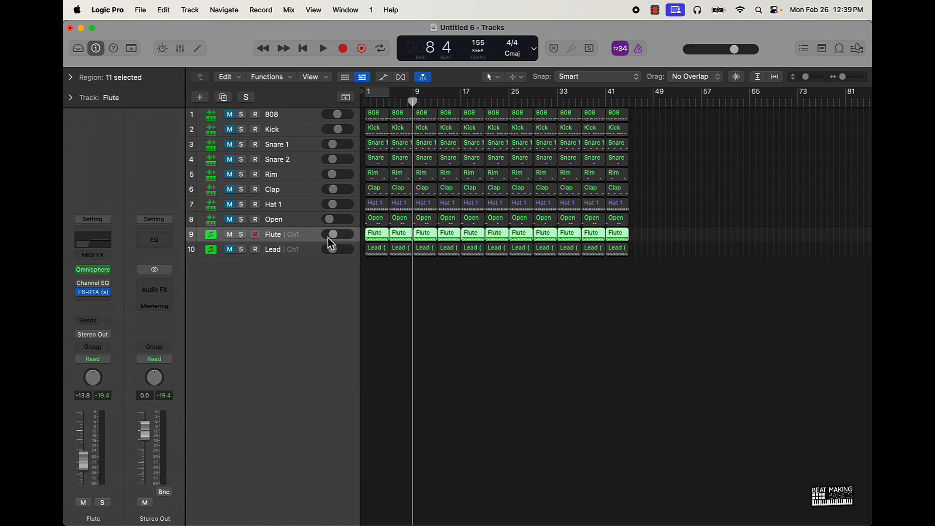
key(super+d)
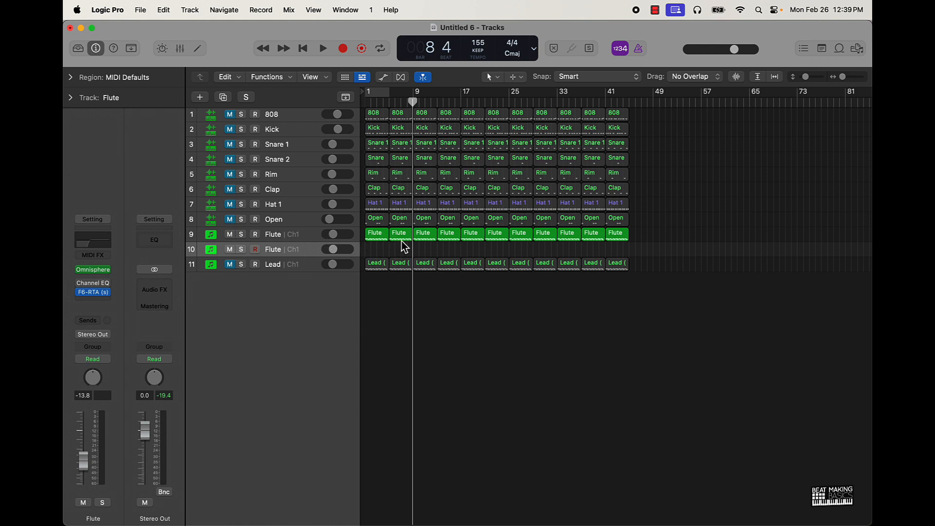
drag(401, 241, 403, 261)
scroll(412, 263, up, 5)
scroll(409, 262, left, 5)
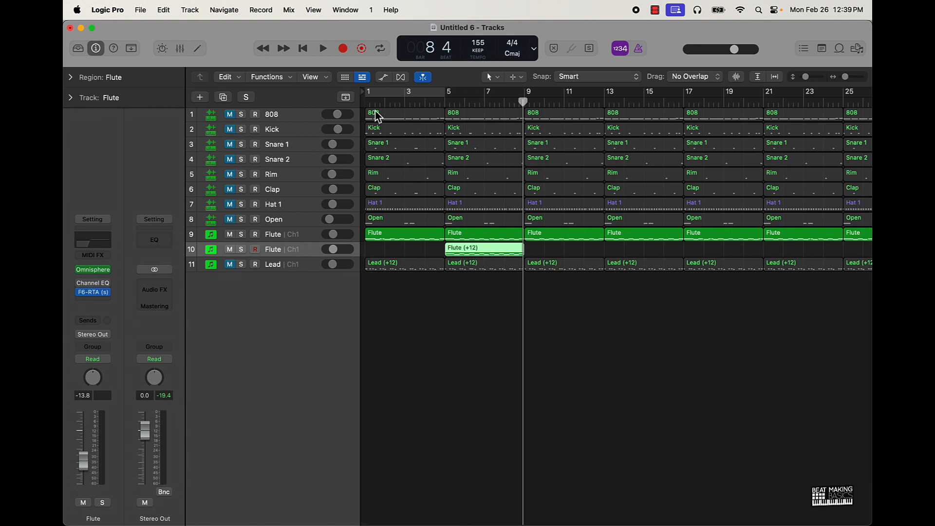
- Play from bar 1 and lower the duplicated Flute track's volume to -16.6 dB
key(Return)
key(space)
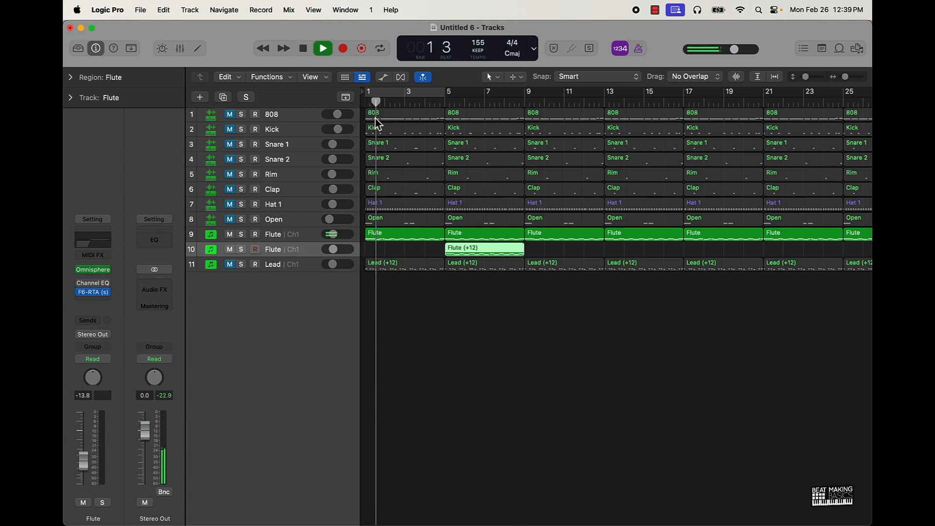
click(442, 309)
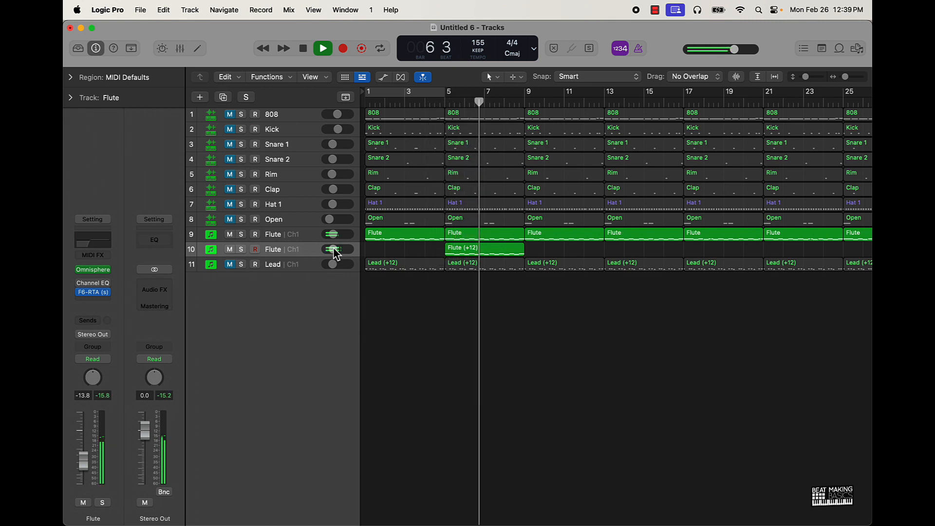
drag(336, 252, 331, 252)
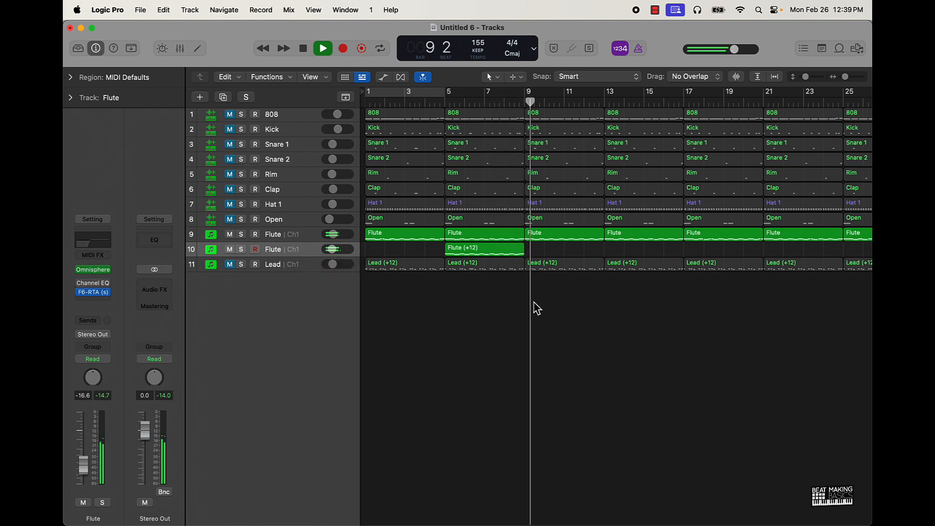
key(space)
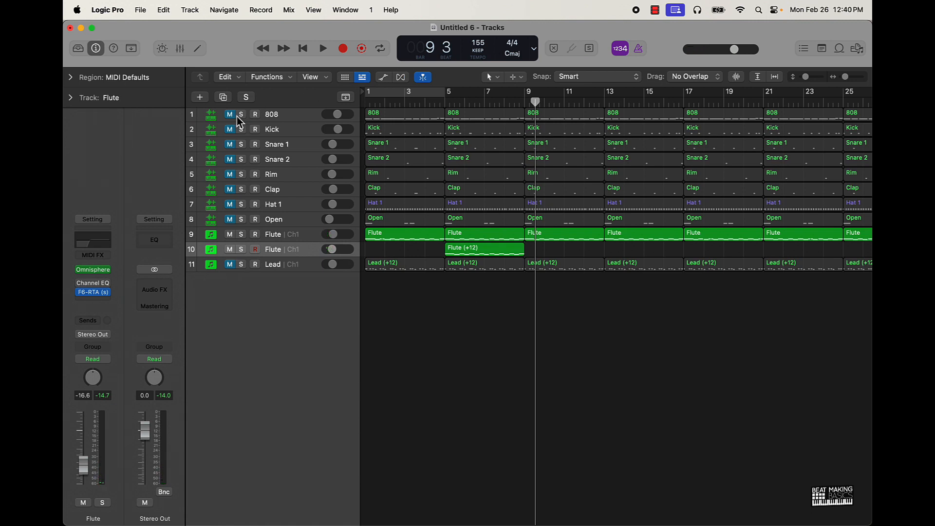
drag(229, 114, 231, 226)
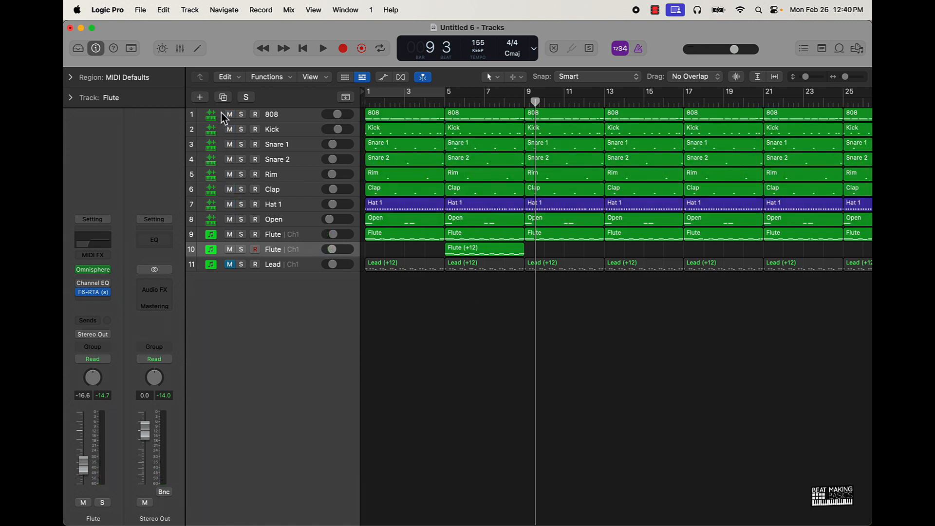
drag(229, 115, 225, 225)
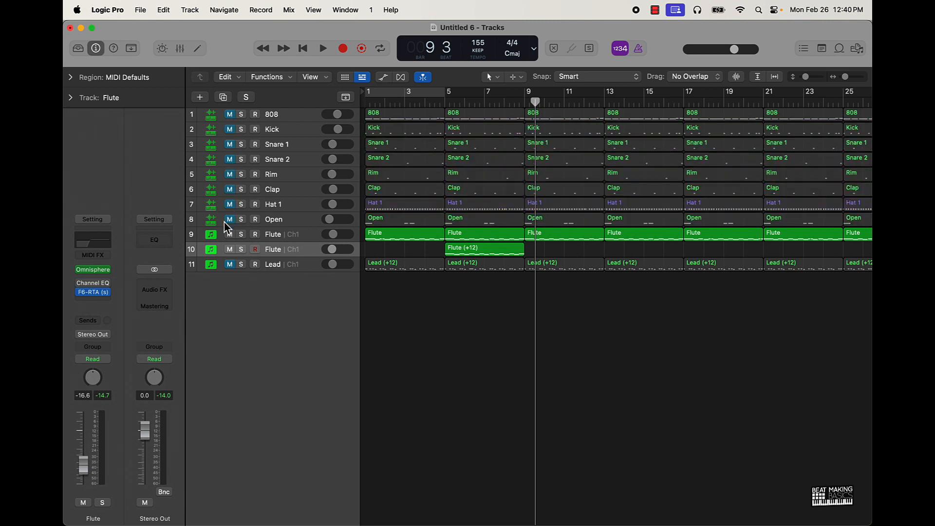
click(481, 223)
key(Delete)
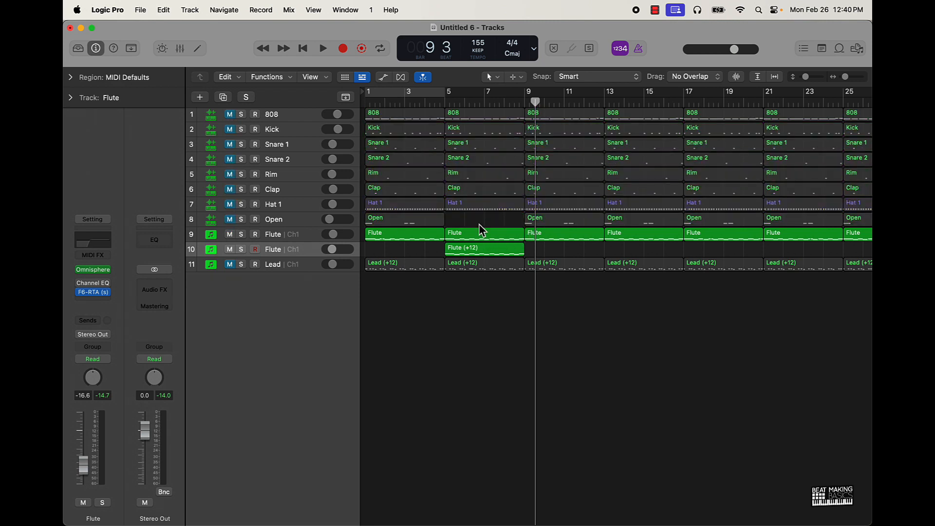
key(super+z)
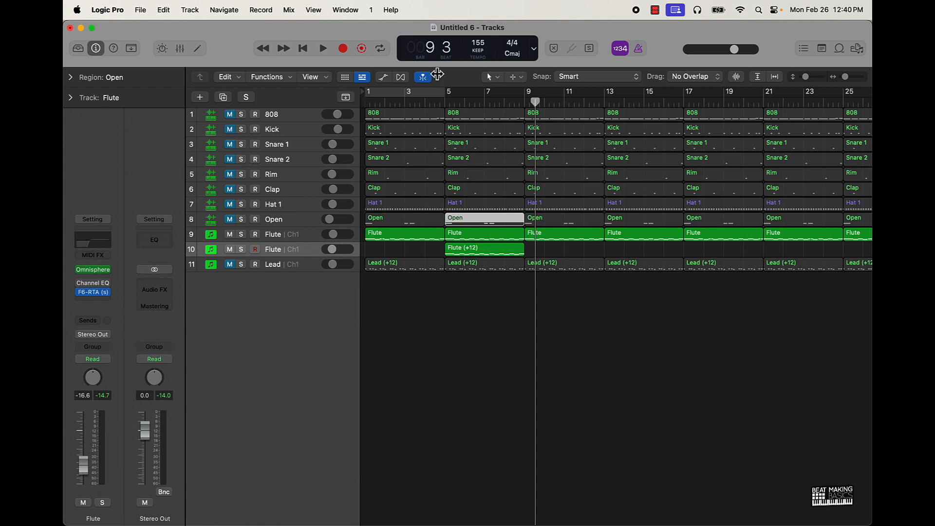
- Mute the 808, drum and Lead regions in the first two four-bar sections, from bar 1 up to bar 9
click(399, 120)
drag(395, 128, 479, 122)
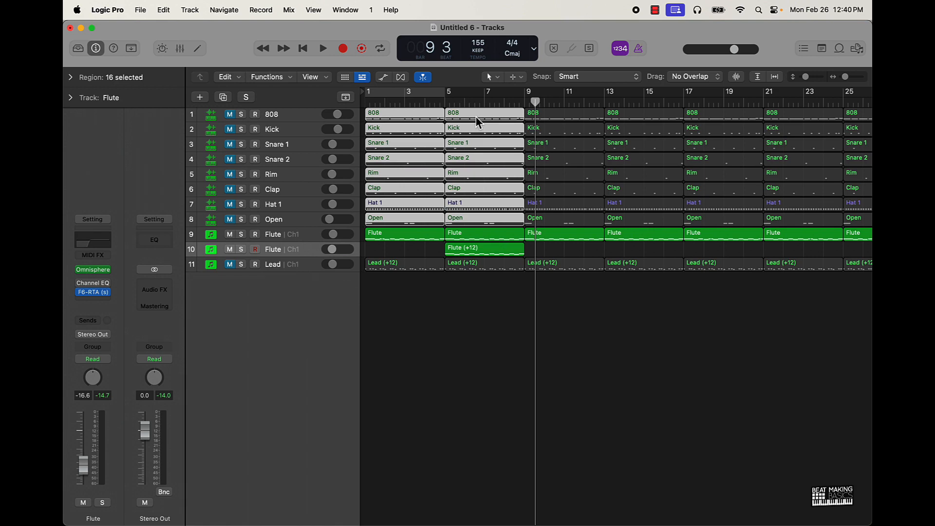
key(m)
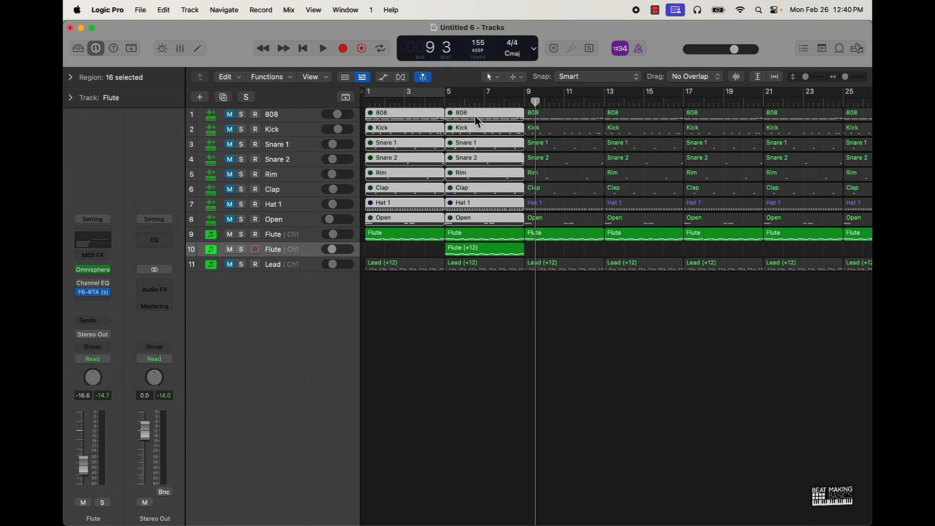
drag(474, 308, 404, 277)
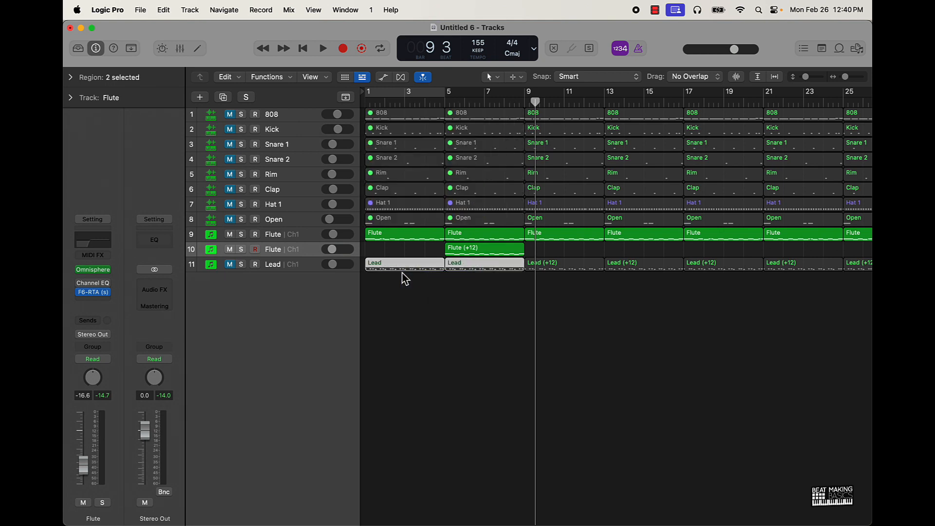
- Unmute the 808, drum and Lead tracks and play the arrangement from bar 1
key(Return)
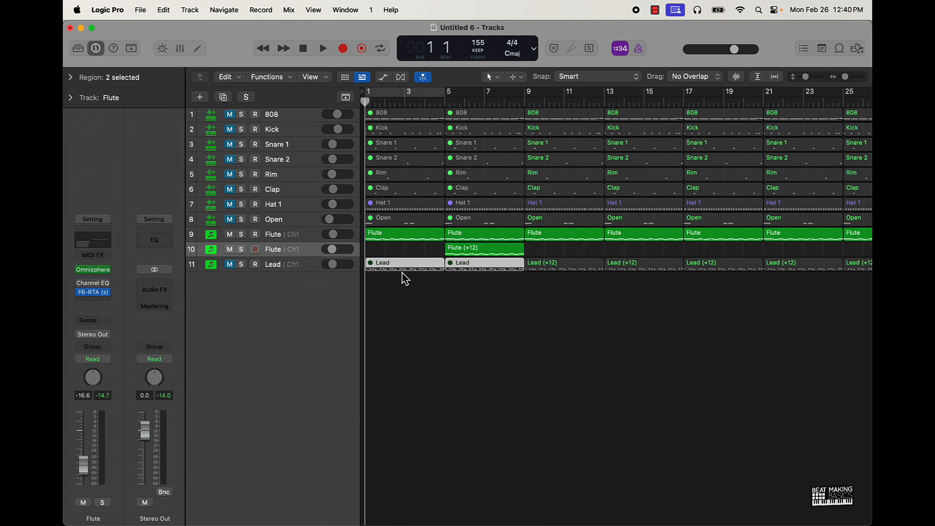
drag(230, 122, 238, 265)
key(space)
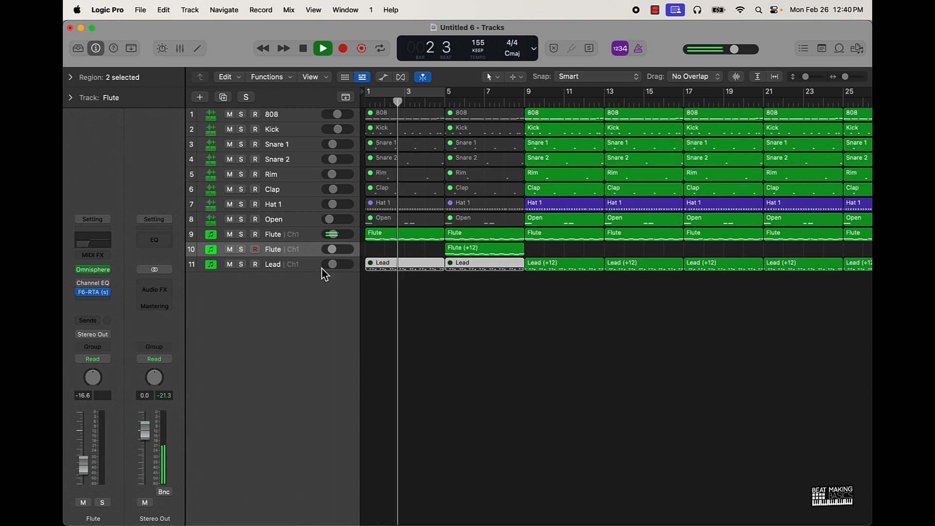
- Repeat the Flute (+12) region once so a copy starts at bar 9
click(488, 248)
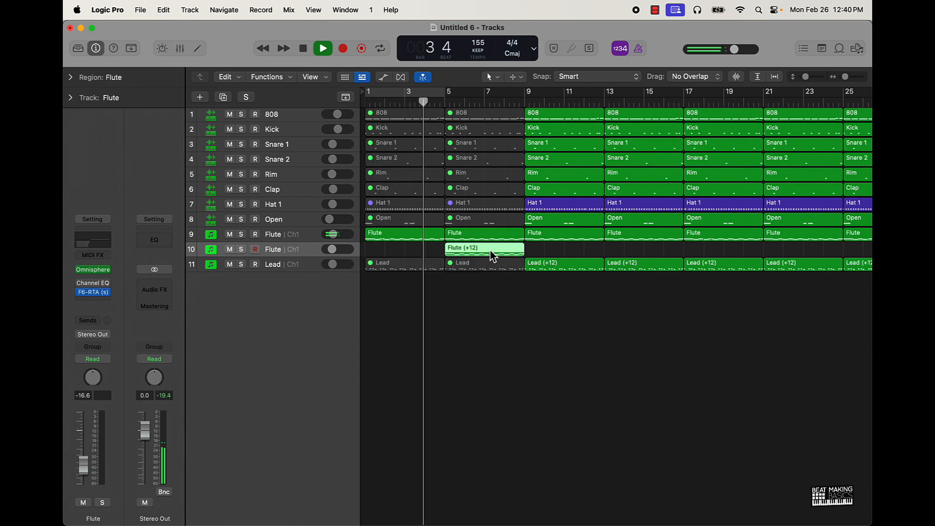
key(super+r)
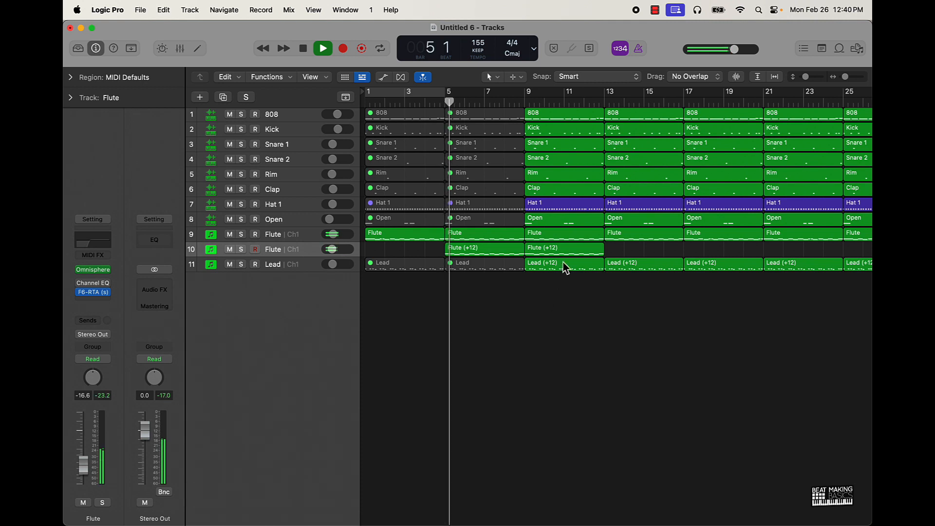
- Repeat the Flute (+12) region so a copy starts at bar 13, and raise the Lead track's volume to -9.2 dB
key(super+r)
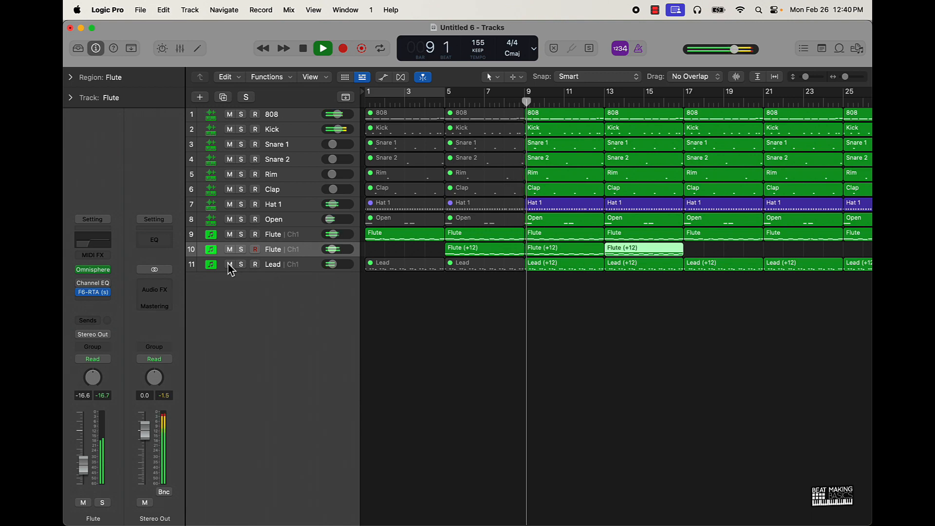
drag(336, 264, 350, 260)
click(296, 266)
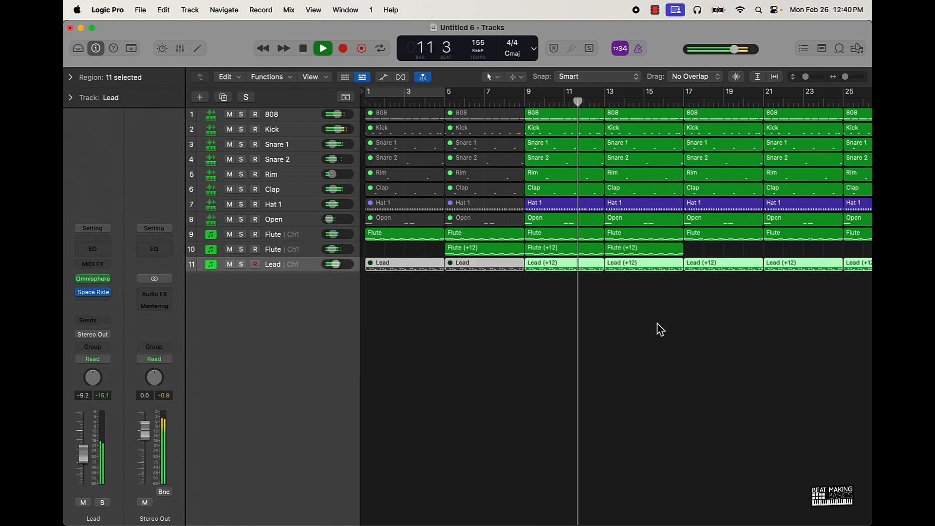
click(612, 320)
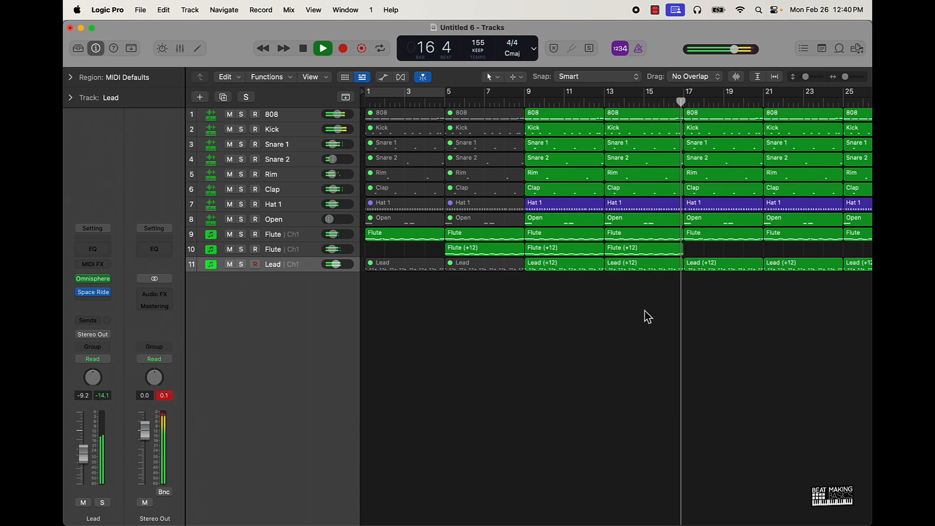
- Stop playback and reset the peak level readings on the channel strips
key(space)
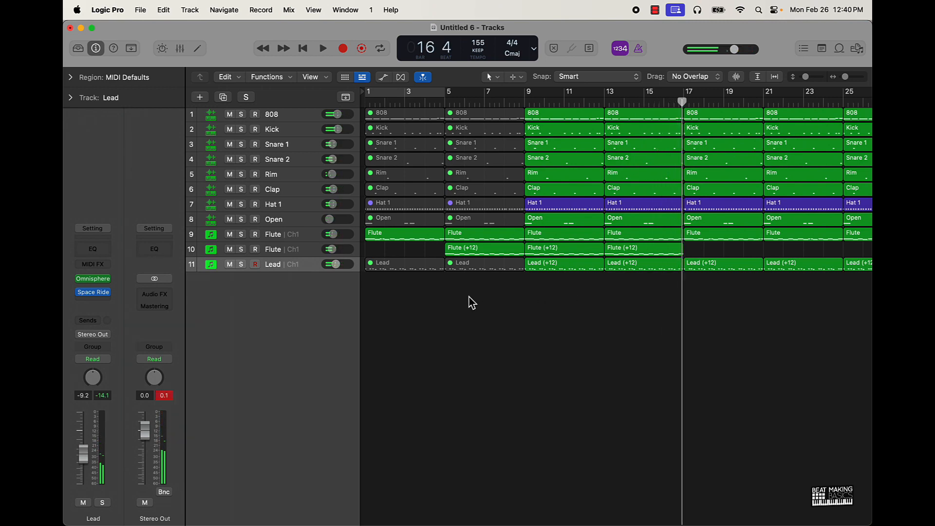
click(163, 396)
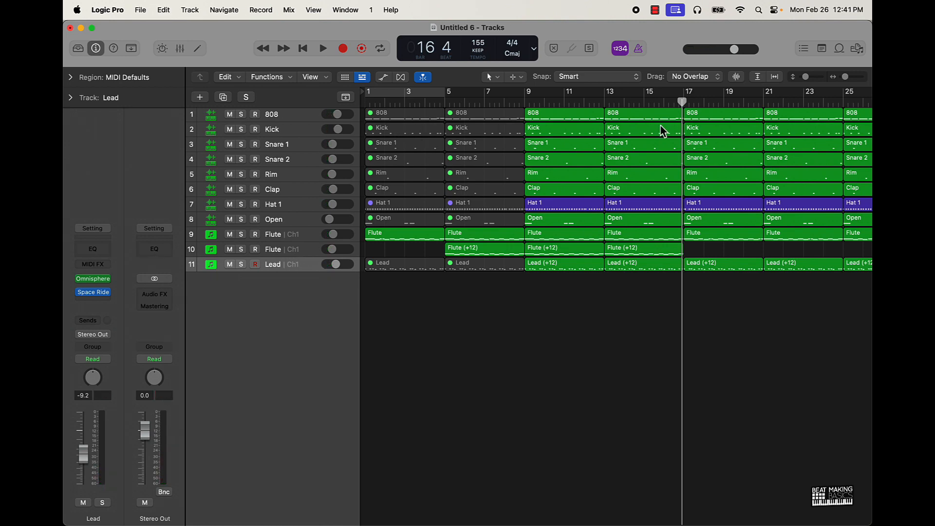
drag(556, 304, 660, 89)
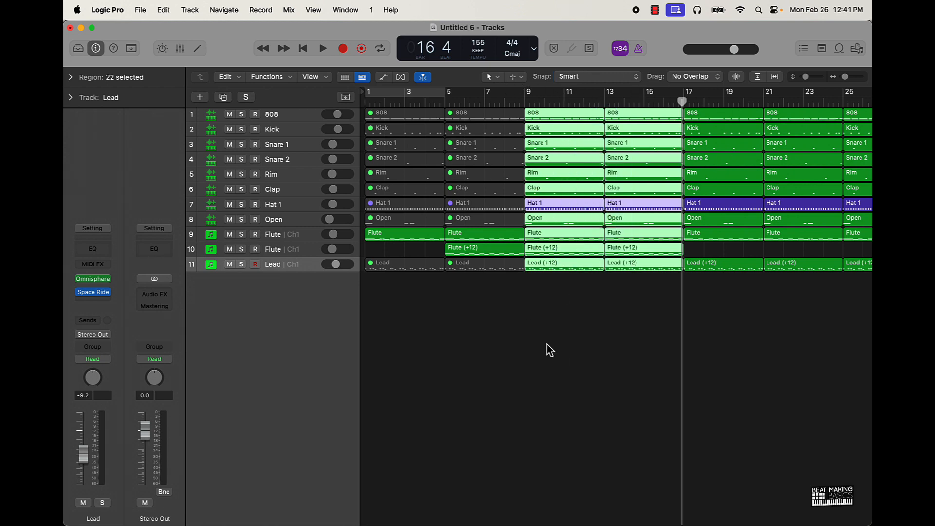
click(575, 327)
- Duplicate the Lead track and copy the Lead region at bar 13 onto it, transposed to +24
click(337, 271)
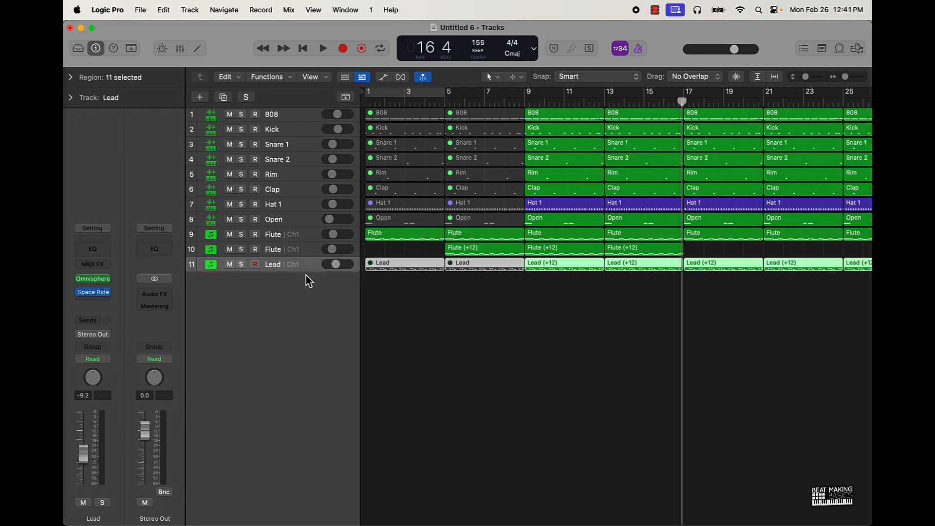
double_click(307, 275)
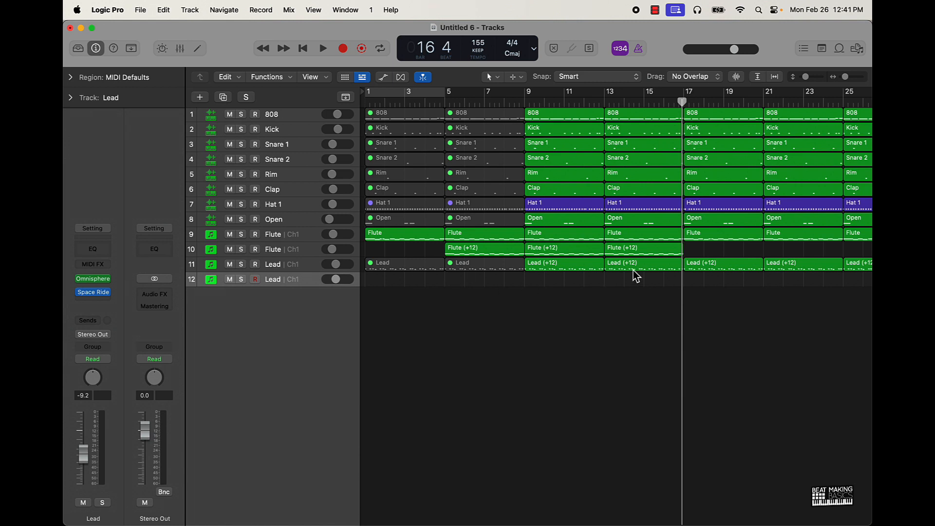
drag(632, 269, 633, 284)
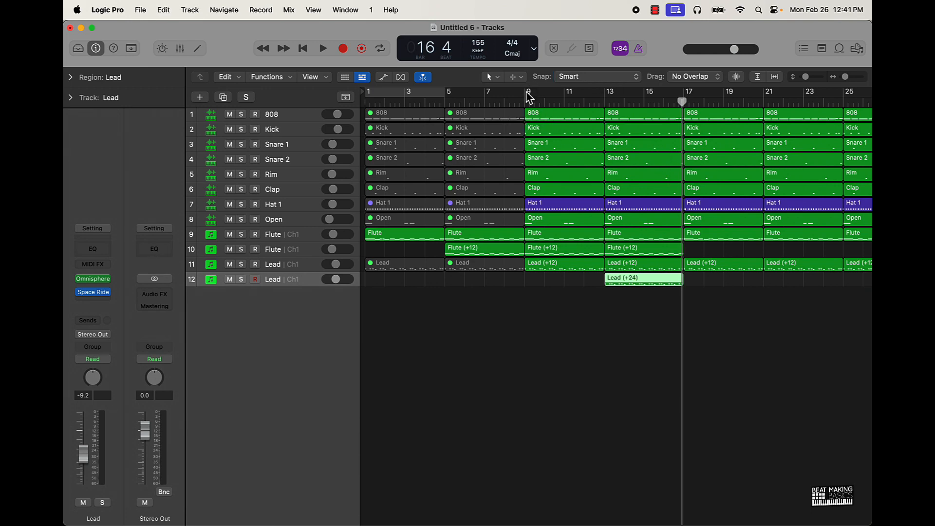
- Set the cycle range from bar 9 to bar 17 and play it back
drag(529, 97, 685, 105)
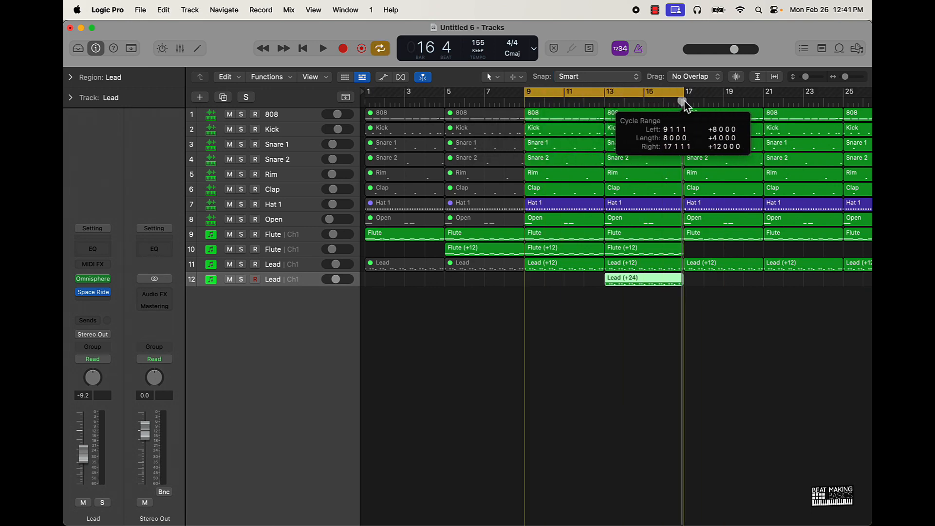
mouse_move(617, 97)
mouse_down()
mouse_move(417, 111)
mouse_move(618, 104)
mouse_up()
key(space)
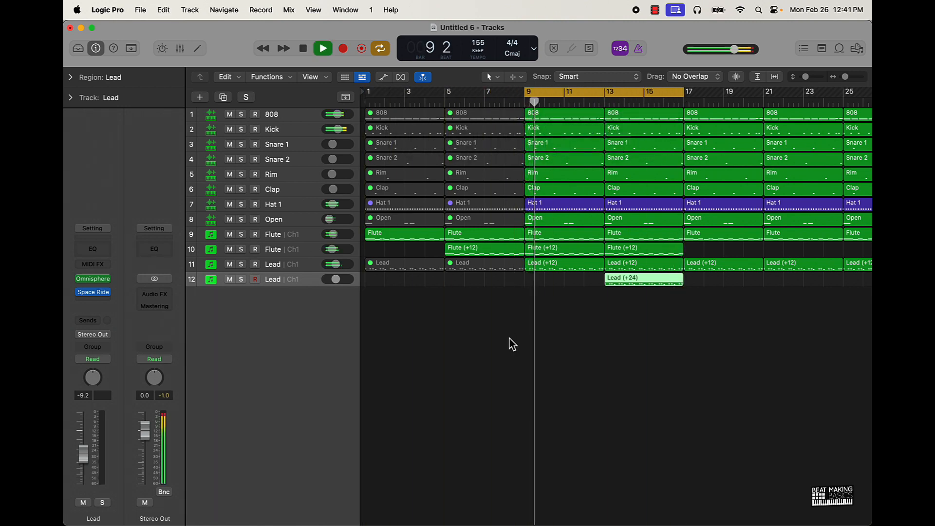
click(474, 336)
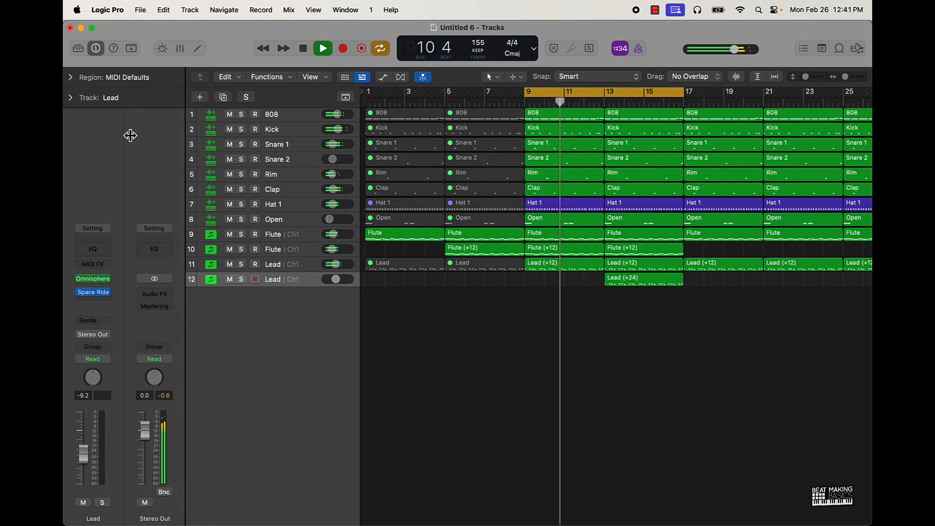
- In the mixer, lower the duplicated Lead track to -10.0 dB and the Stereo Out to -0.4 dB, then stop playback
click(180, 49)
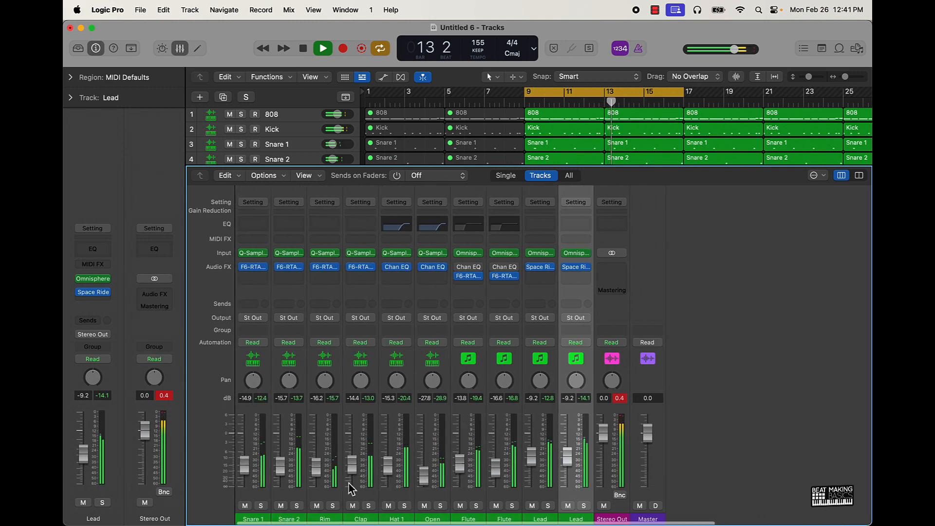
drag(603, 457, 637, 438)
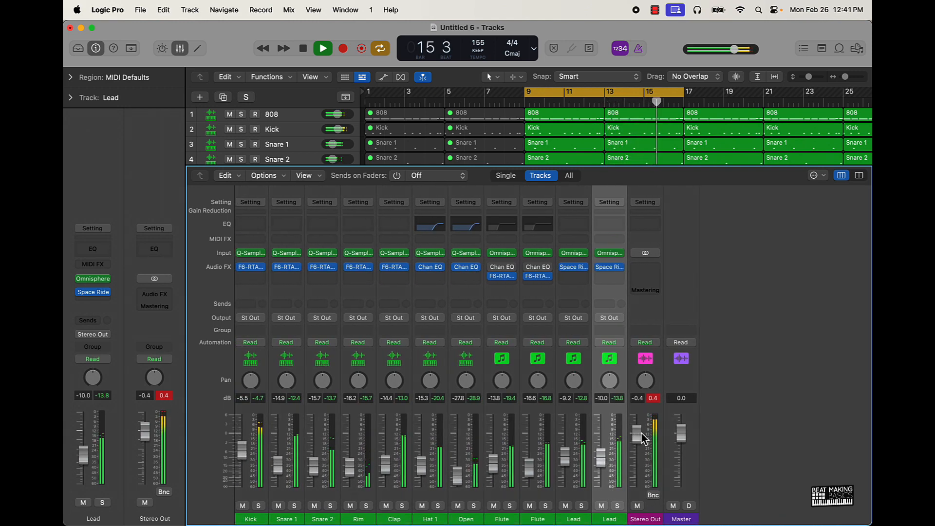
click(654, 400)
key(space)
click(179, 47)
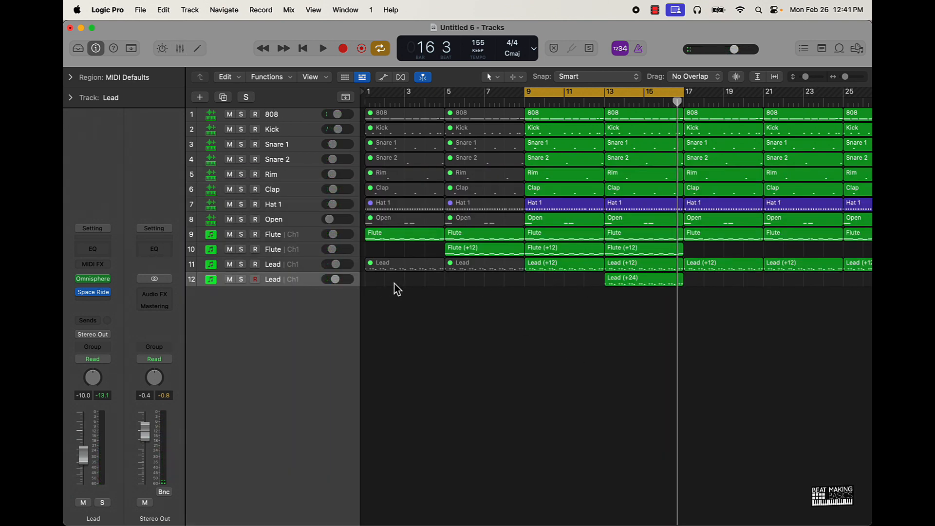
- Rename the two flute tracks Flute 1 and Flute 2, and the two lead tracks Lead 1 and Lead 2
double_click(285, 253)
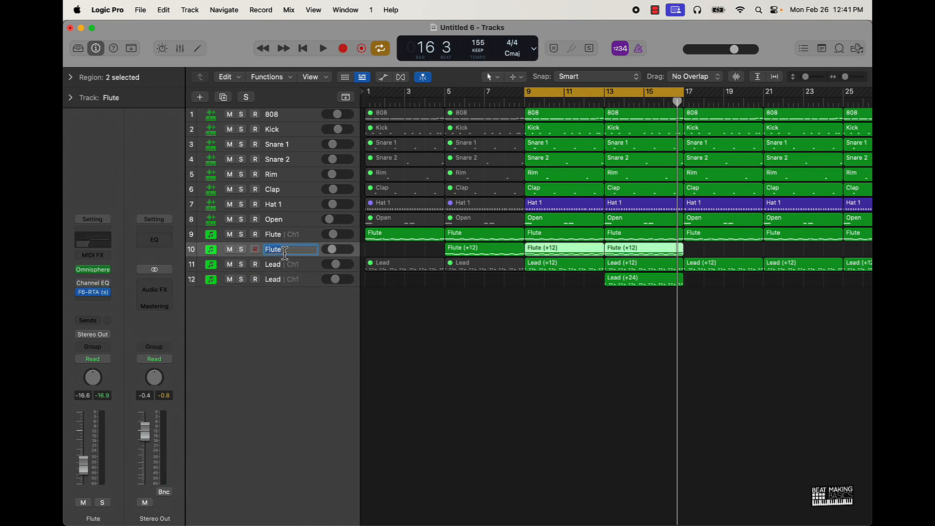
double_click(292, 281)
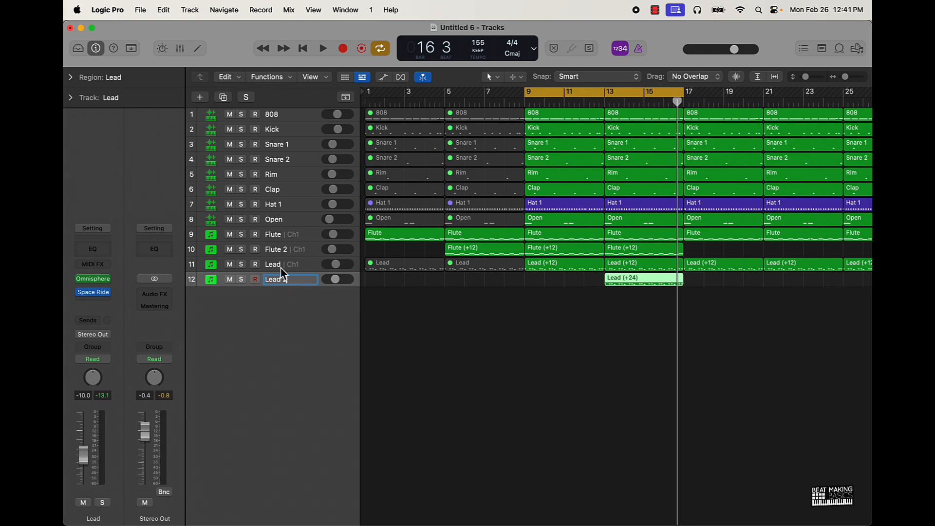
text(2)
double_click(293, 265)
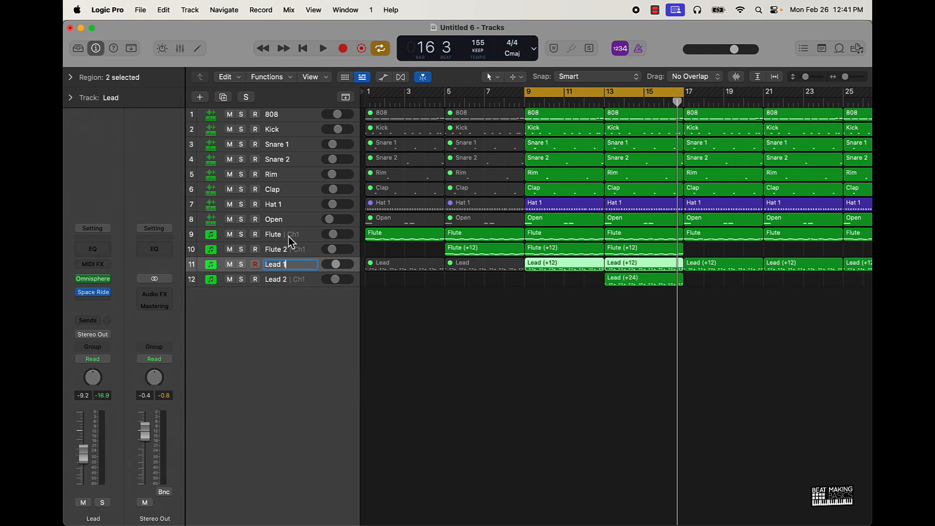
text(1)
click(291, 239)
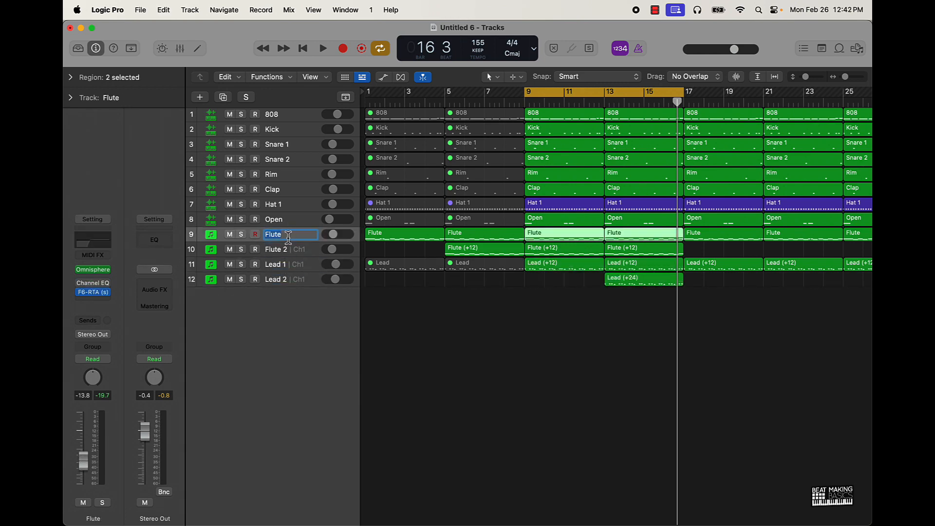
click(405, 333)
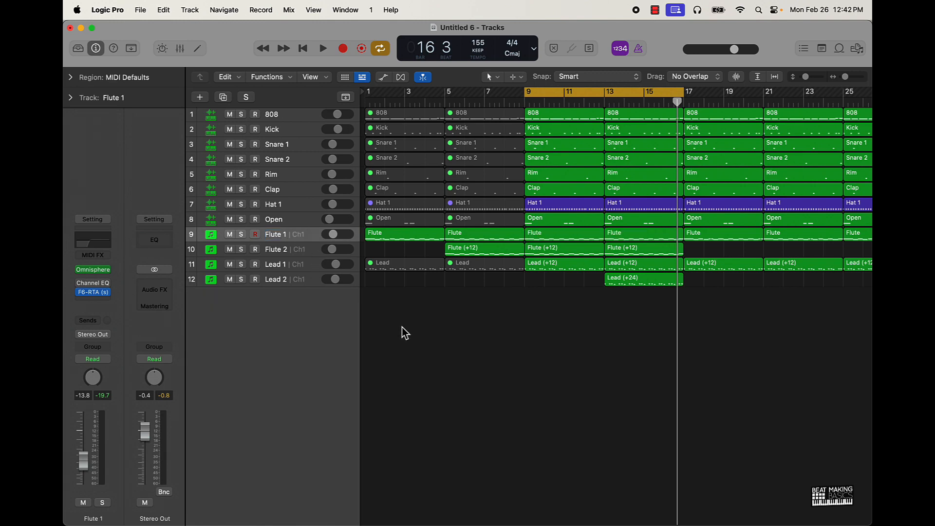
- Name all regions in the arrangement after their tracks
key(cmd+a)
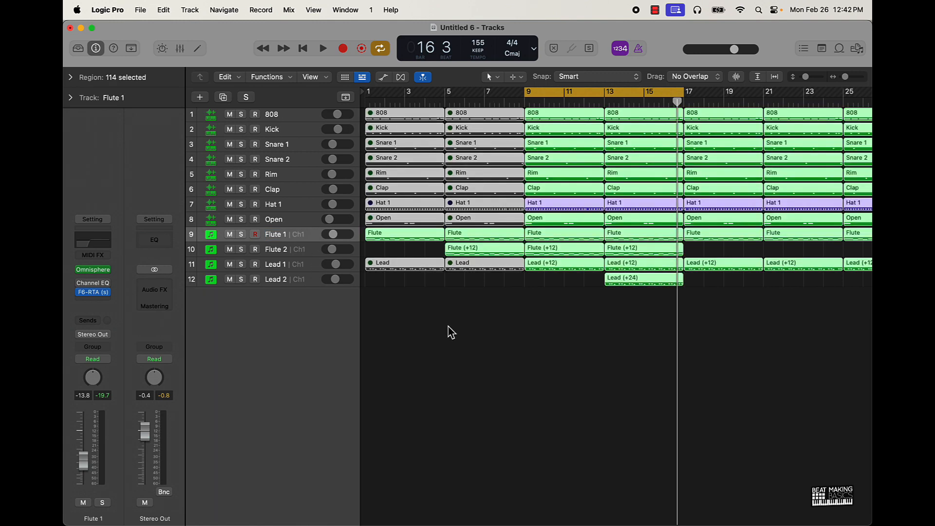
key(alt+shift+n)
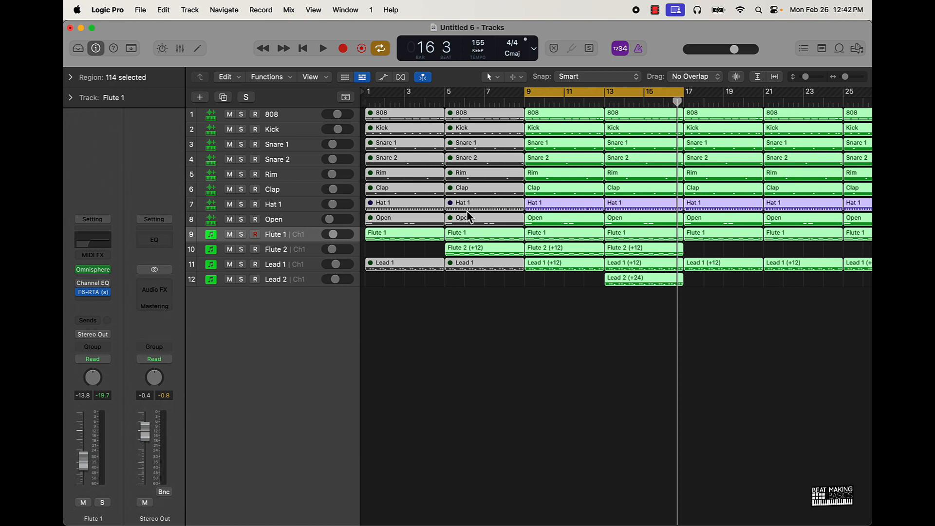
click(545, 385)
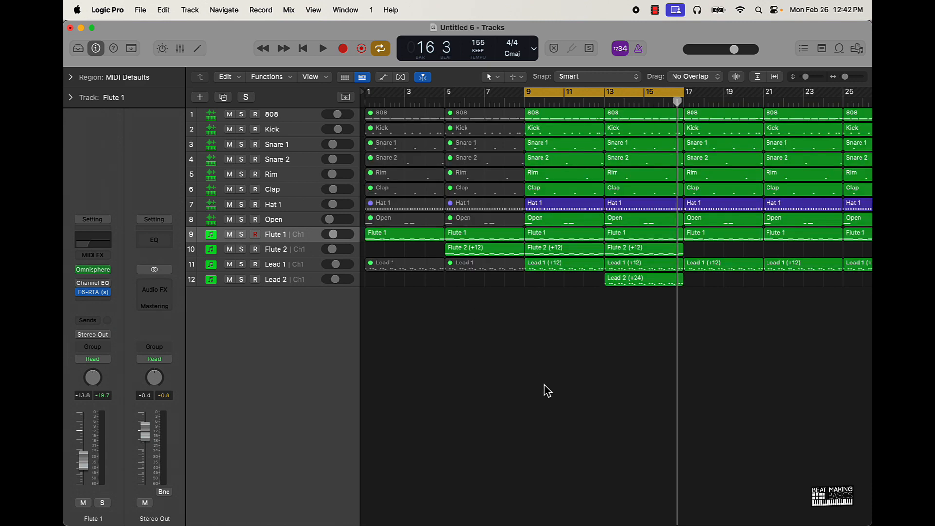
- Move the playhead to bar 4 and set the cycle range from bar 25 to bar 33
click(495, 100)
drag(495, 101, 425, 101)
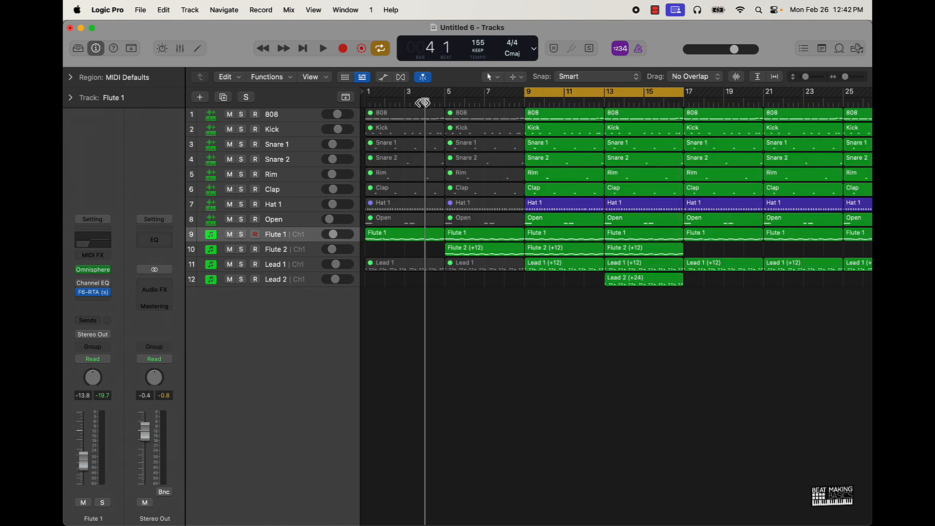
scroll(660, 149, right, 10)
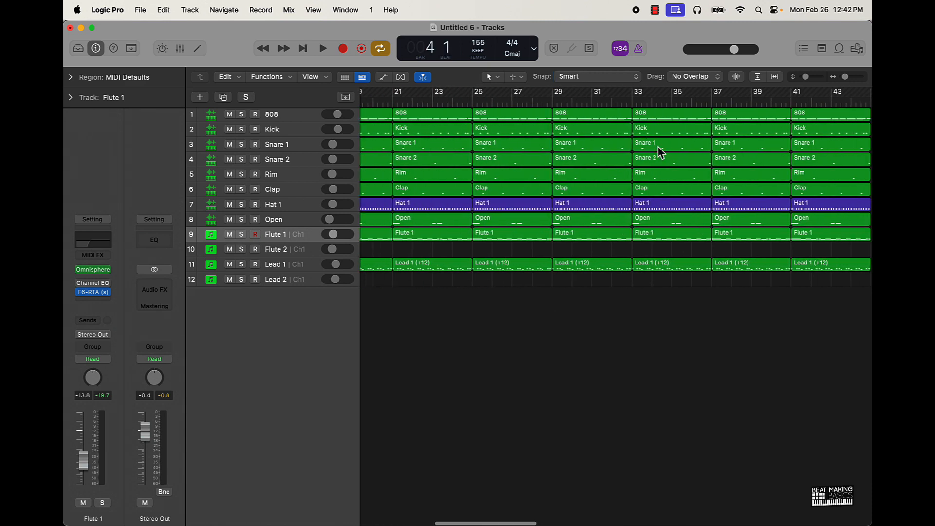
scroll(567, 137, left, 9)
key(super+Left)
key(super+Left)
key(super+Left)
key(super+Right)
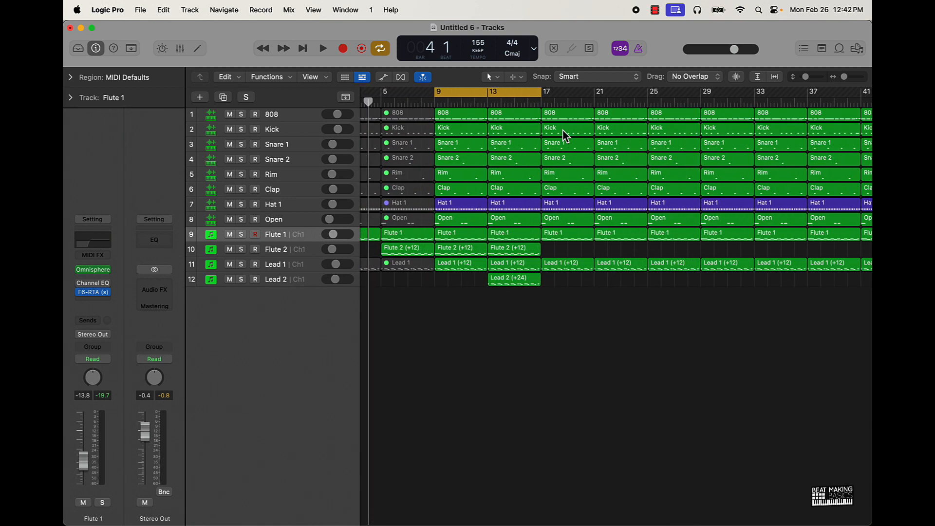
drag(493, 98, 672, 97)
- Color all regions from bar 17 to bar 33 bright turquoise
drag(694, 300, 549, 113)
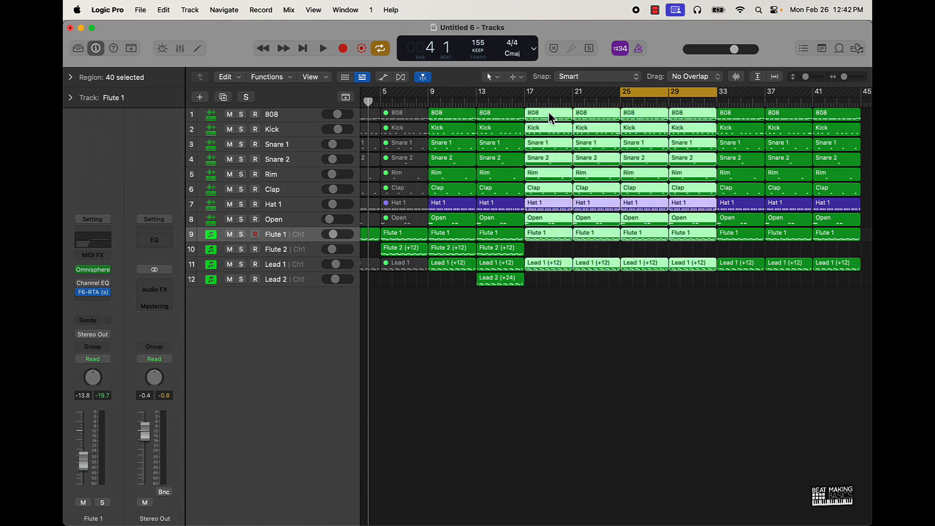
click(131, 48)
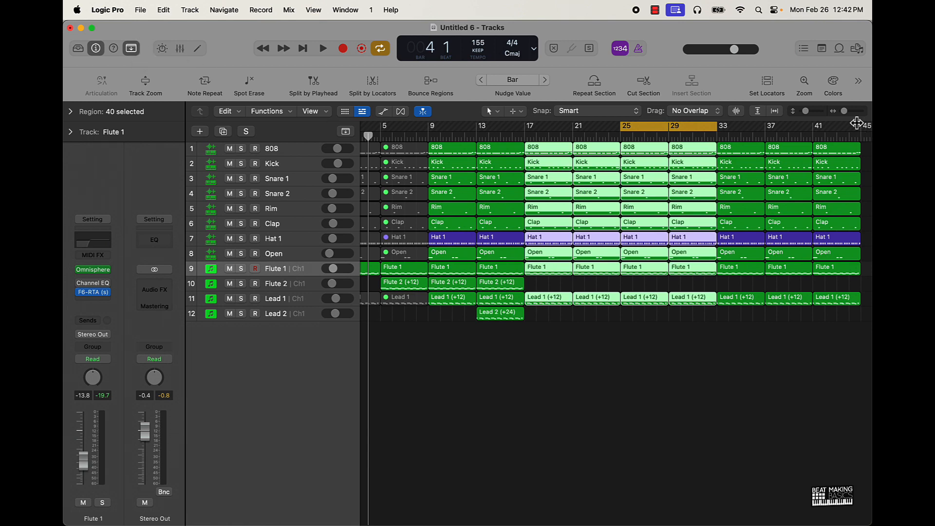
click(838, 83)
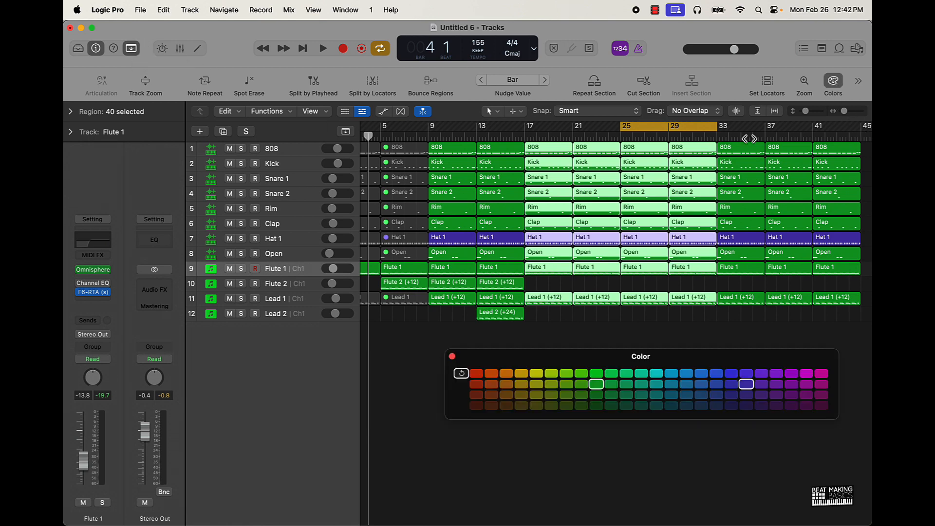
click(659, 379)
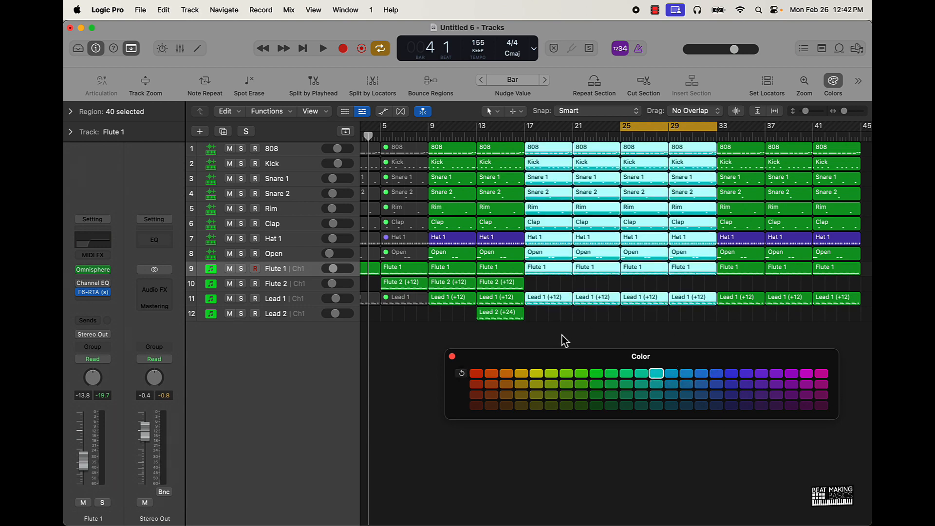
- Color all regions from bar 9 to bar 17 bright blue
click(509, 343)
drag(505, 335, 430, 127)
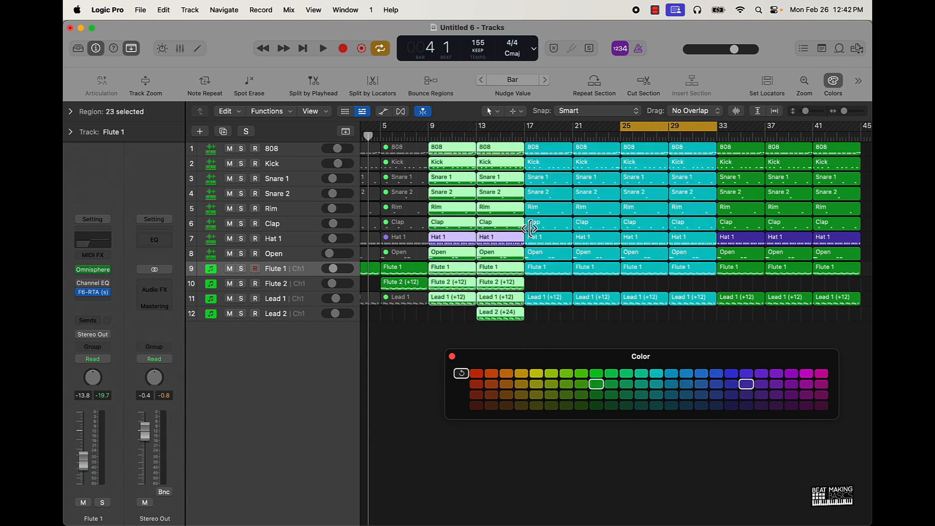
click(727, 377)
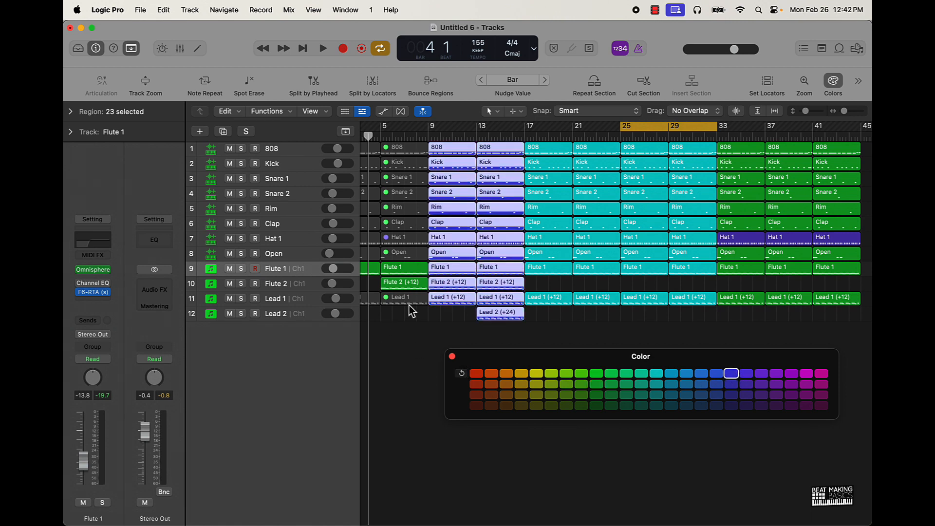
- Color all intro regions from bar 1 to bar 9 orange and hide the toolbar
click(409, 338)
drag(404, 361, 310, 121)
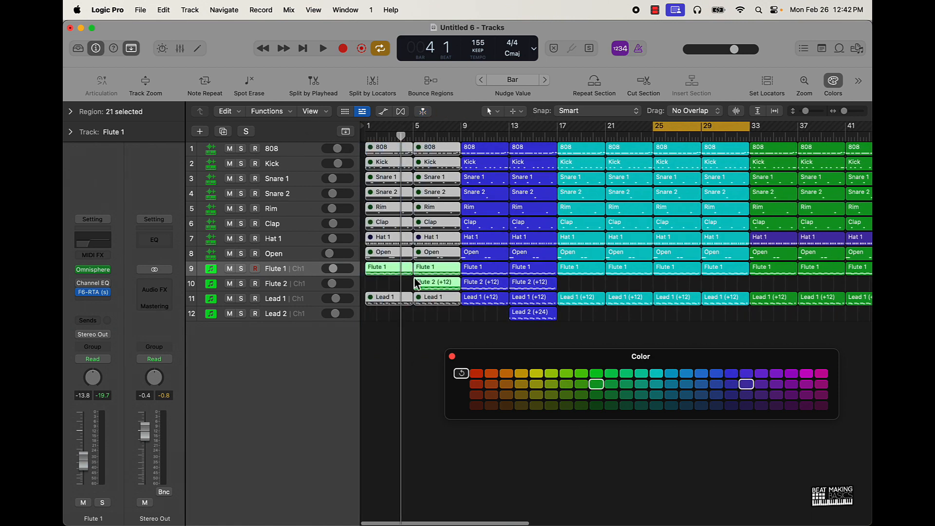
click(491, 373)
click(377, 354)
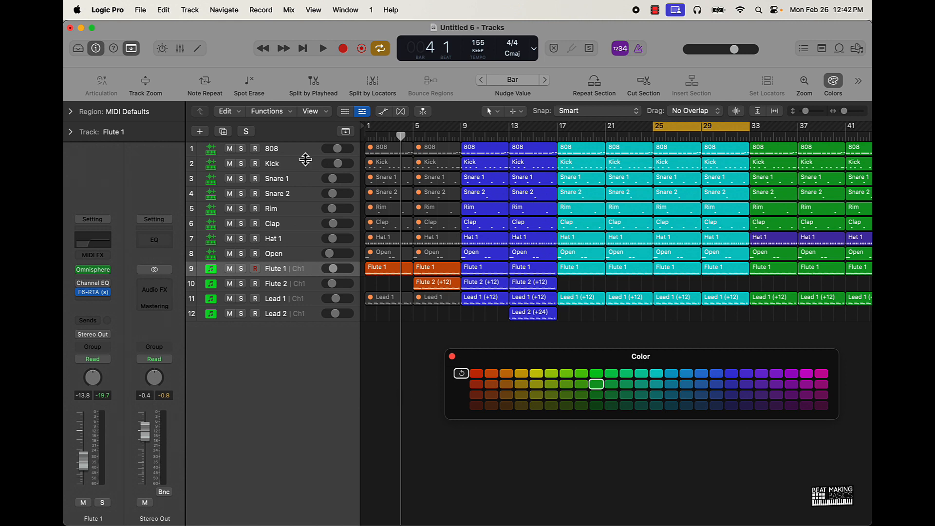
click(133, 50)
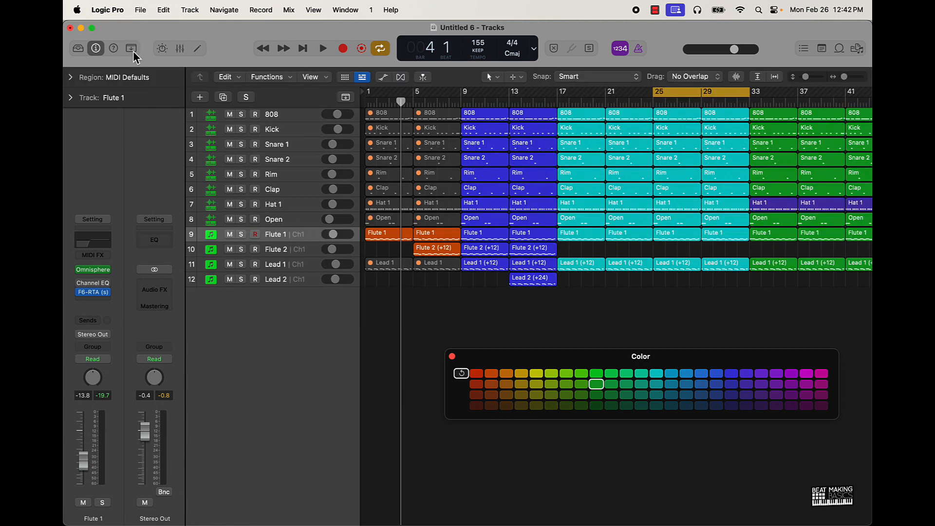
- Briefly show the global tracks, hide them again and close the color palette
click(346, 99)
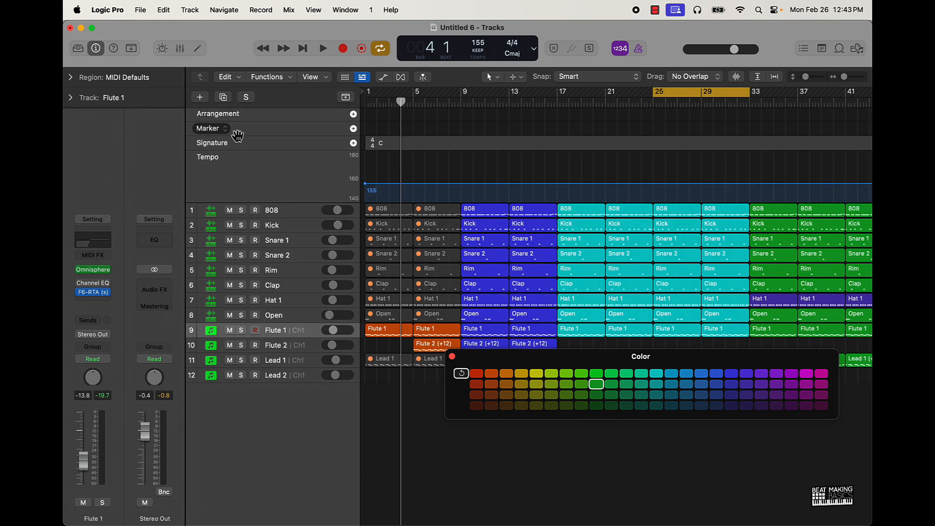
click(348, 99)
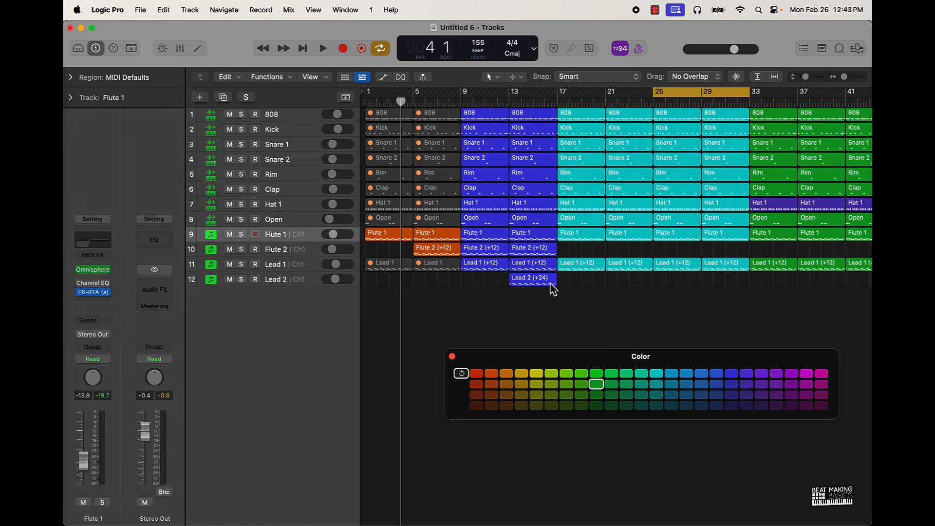
click(454, 357)
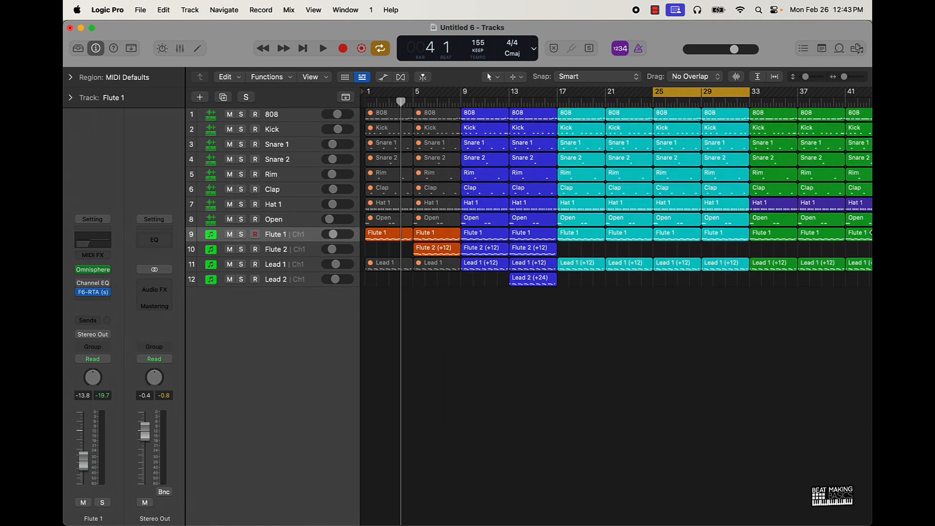
- Set the cycle range from bar 17 to bar 33 and mute the Kick regions from bar 17 to bar 25
scroll(657, 142, right, 5)
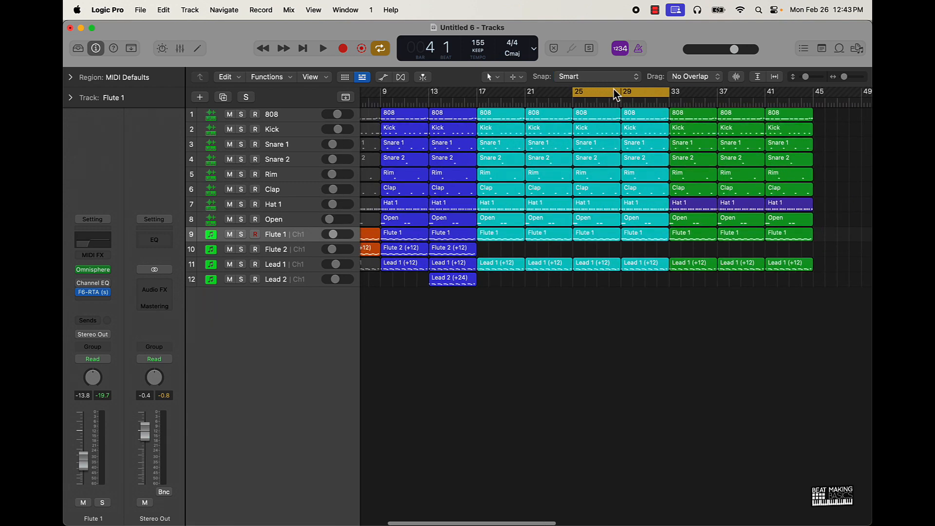
drag(615, 95, 667, 99)
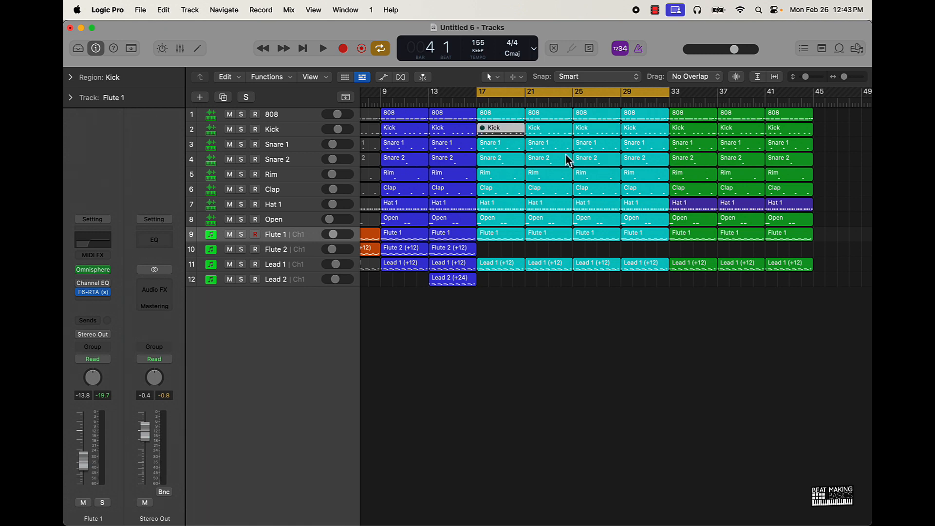
click(533, 129)
key(ctrl+m)
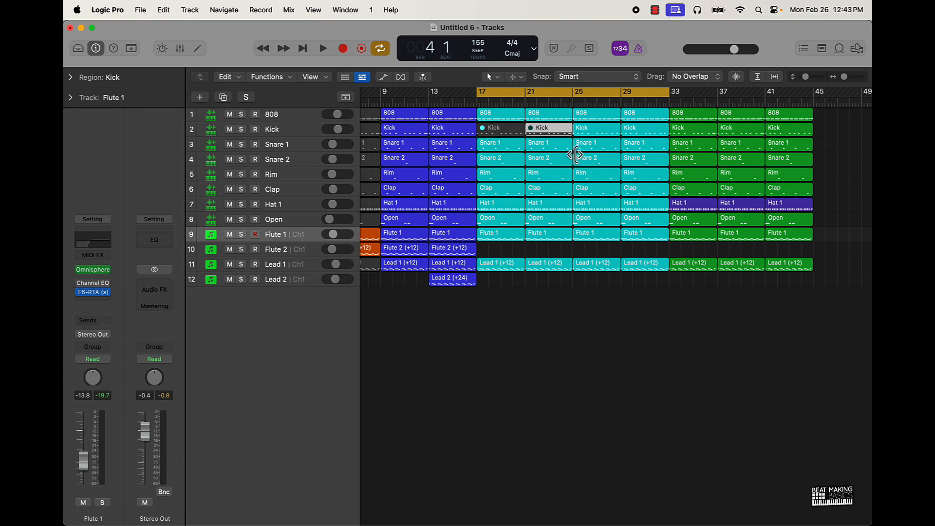
- Mute the Snare 2 region at bar 17 and the Clap regions at bars 17 and 21
click(499, 162)
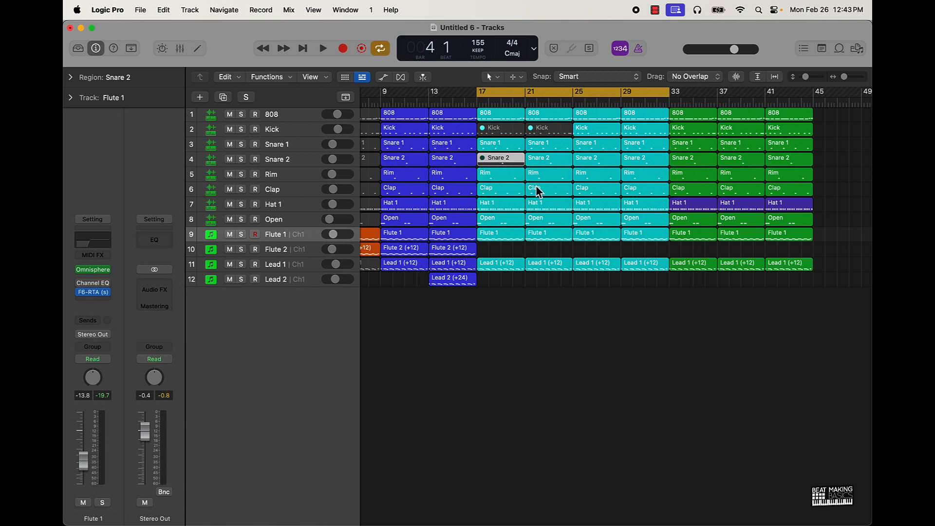
click(513, 194)
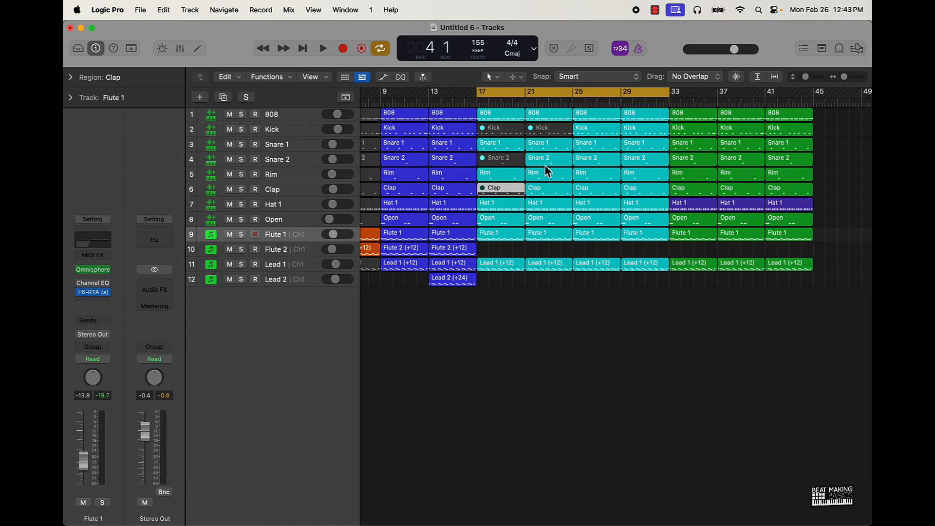
click(548, 194)
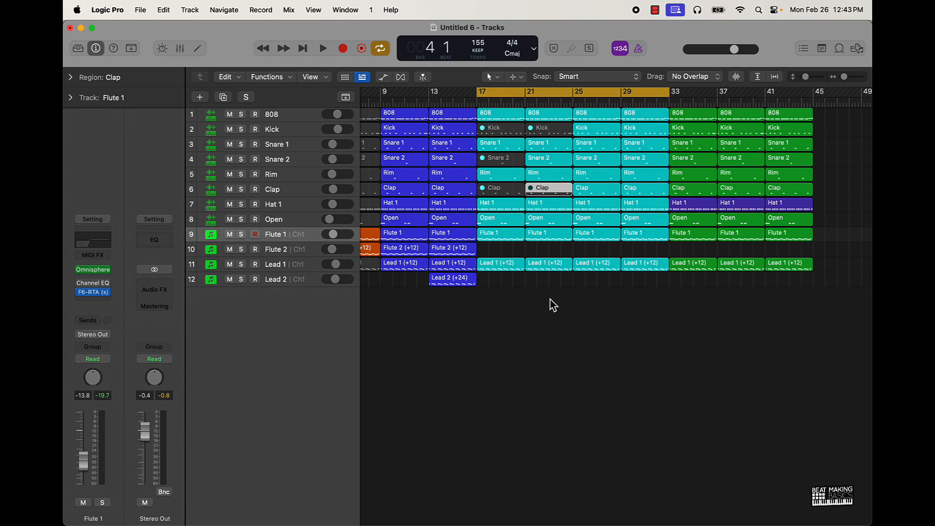
click(517, 345)
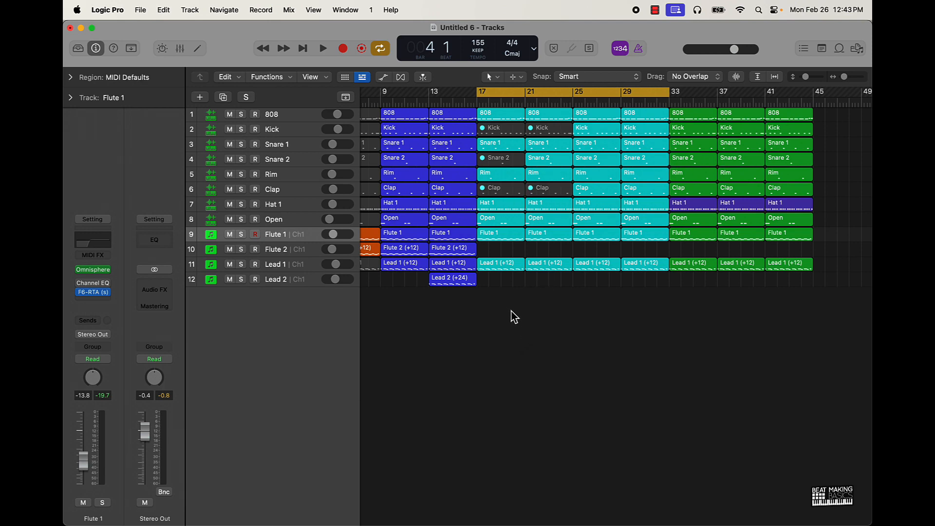
- Mute the Lead 1 regions from bar 17 to bar 33 and delete all regions from bar 33 onward
drag(507, 287, 658, 279)
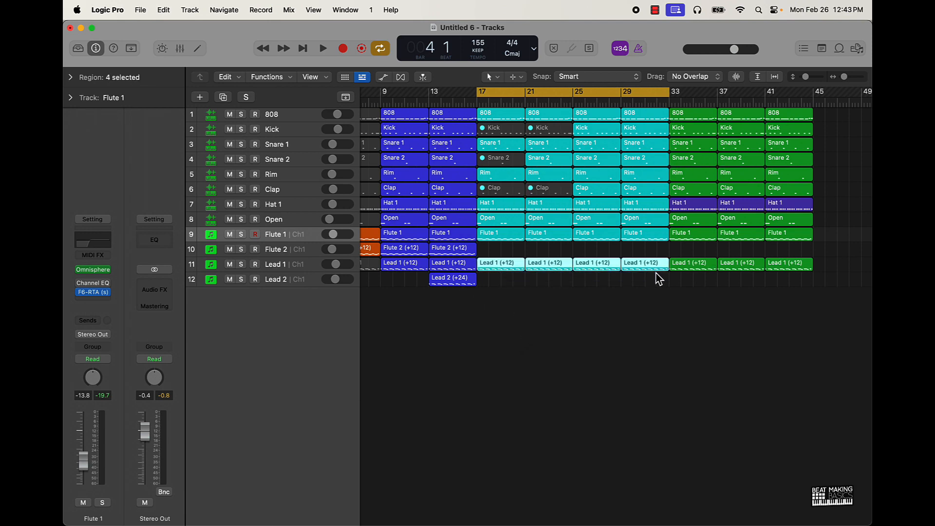
key(ctrl+m)
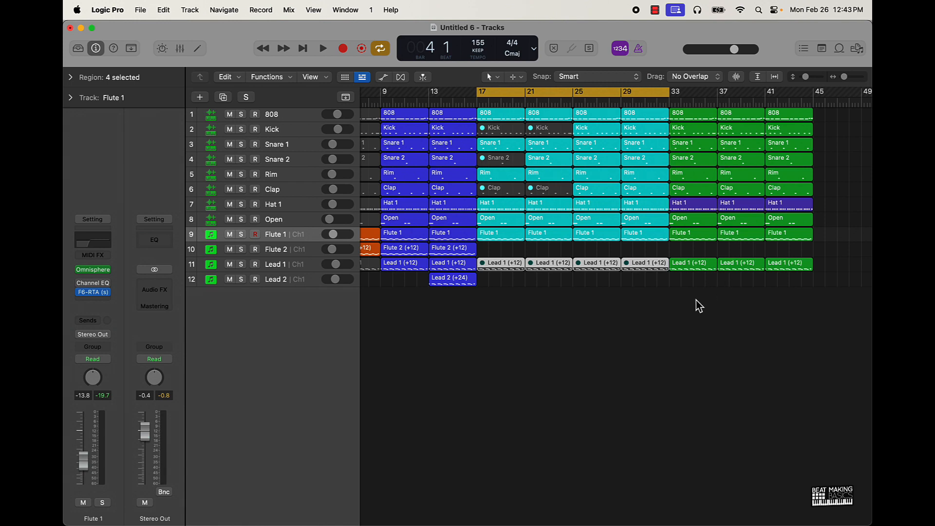
drag(699, 305, 815, 14)
key(Delete)
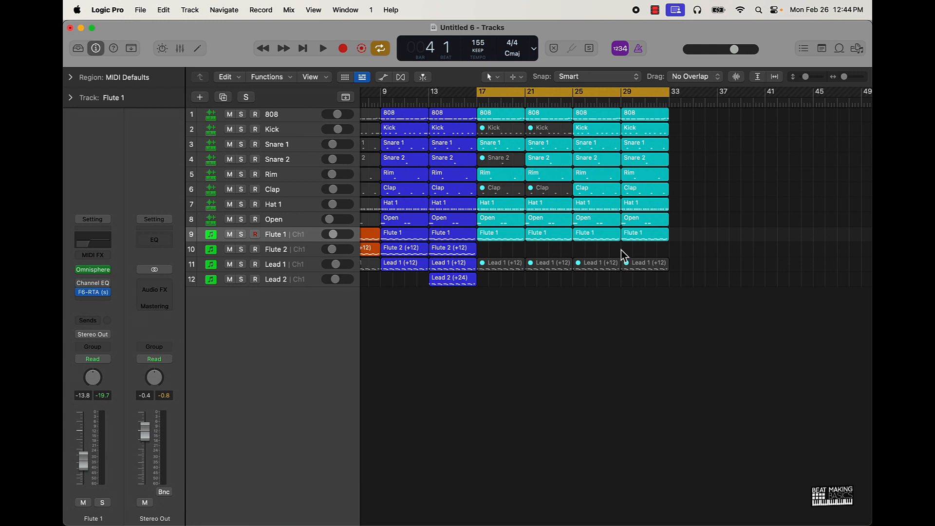
- Move the Flute 1 regions between bars 25 and 33 to the Flute 2 track with a +12 transposition
drag(611, 256, 642, 256)
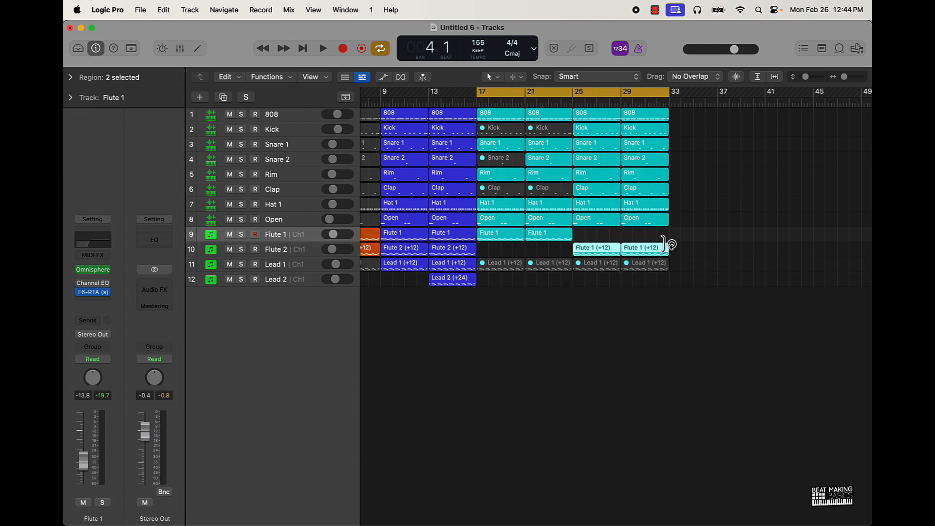
click(669, 316)
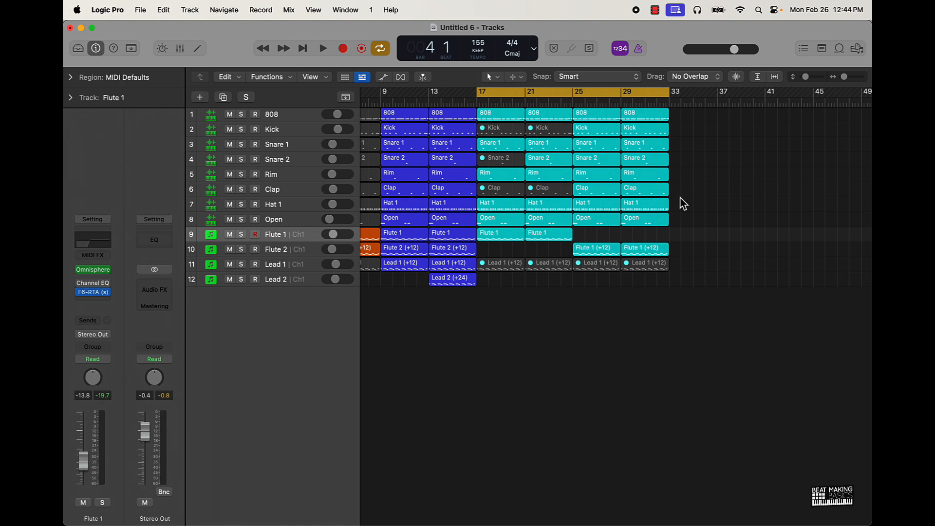
- Shorten the Rim, Clap, Hat 1 and Open regions that start at bar 29 to end about half a bar before bar 33
drag(666, 238, 673, 138)
shift+click(662, 148)
shift+click(664, 134)
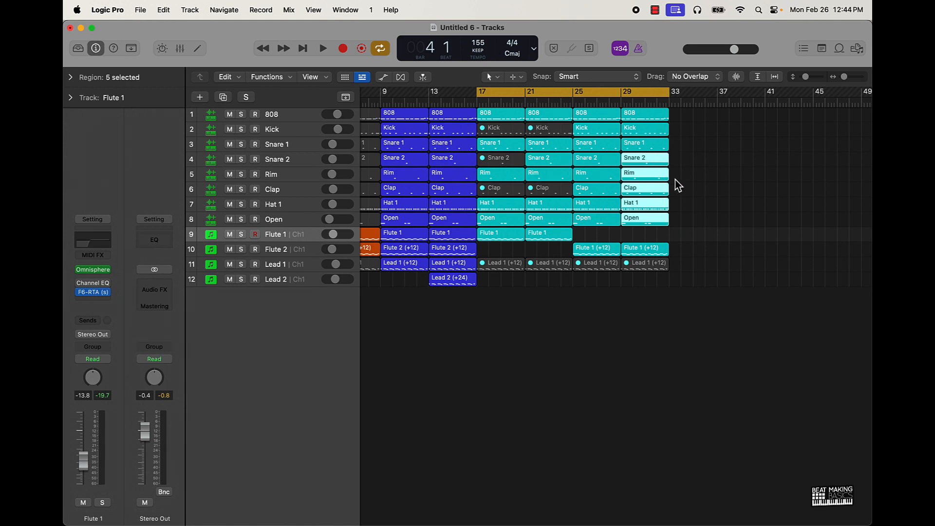
key(super+Right)
key(super+Right)
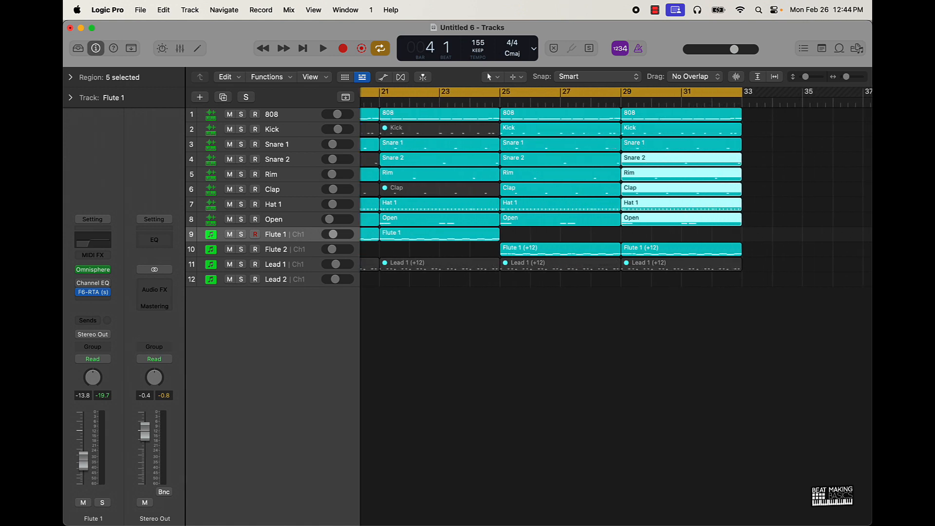
click(737, 224)
scroll(729, 229, right, 1)
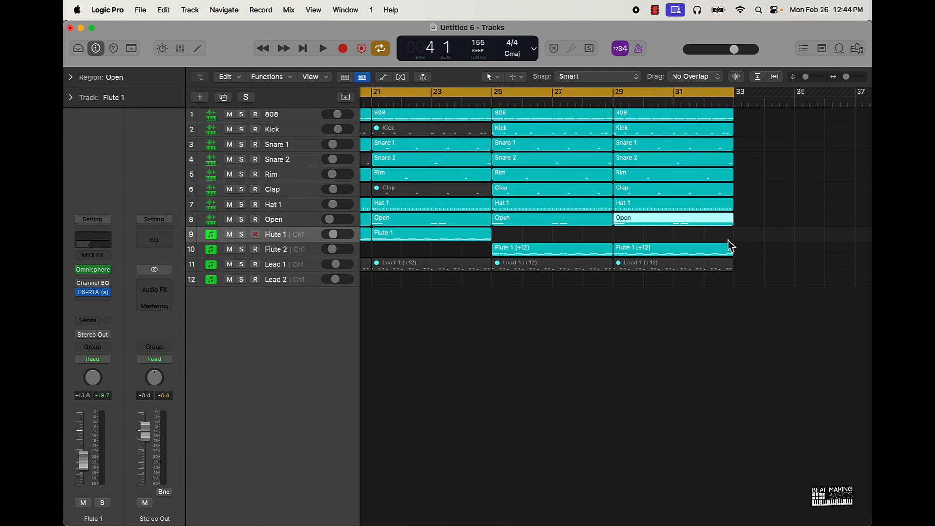
click(727, 233)
drag(724, 230, 716, 176)
click(726, 233)
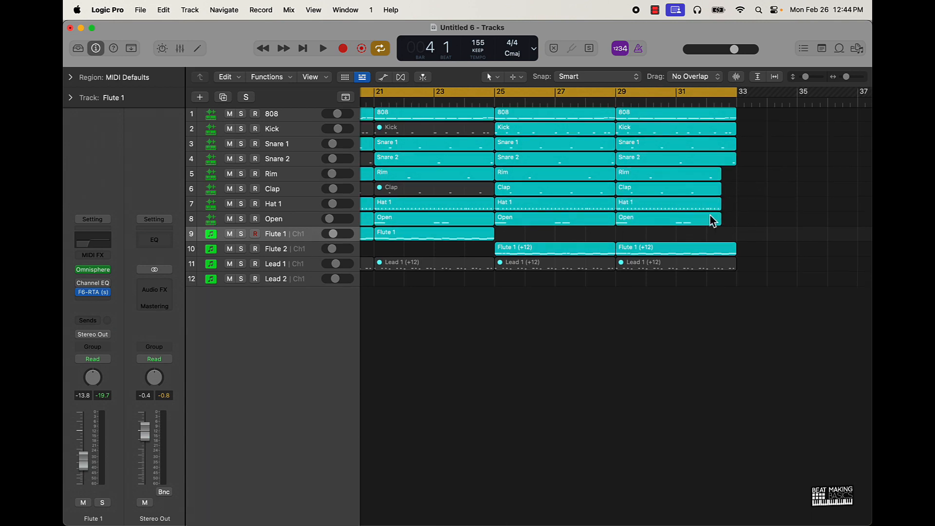
- Play the verse from bar 17 and extend the cycle range to run from bar 9 to bar 33
key(super+Left)
key(super+Left)
key(super+Left)
key(super+Left)
key(super+Left)
scroll(419, 182, left, 5)
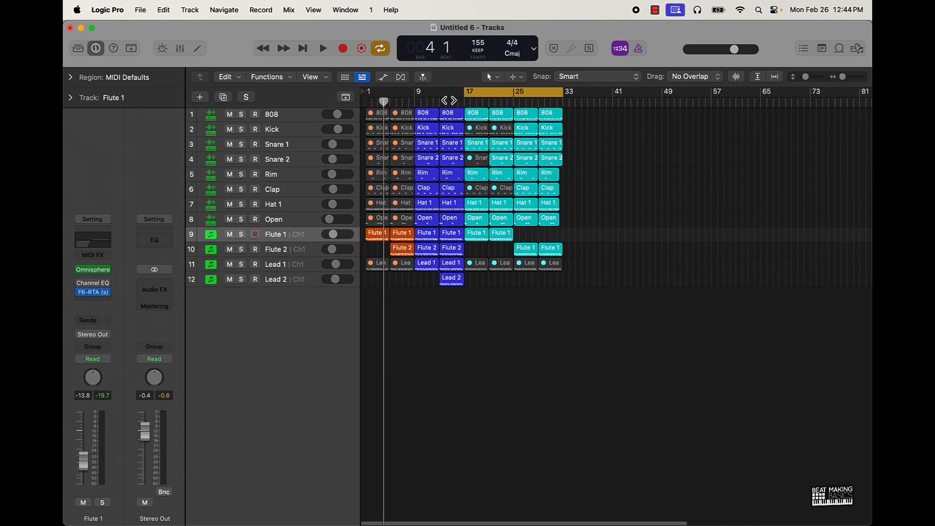
click(466, 100)
key(space)
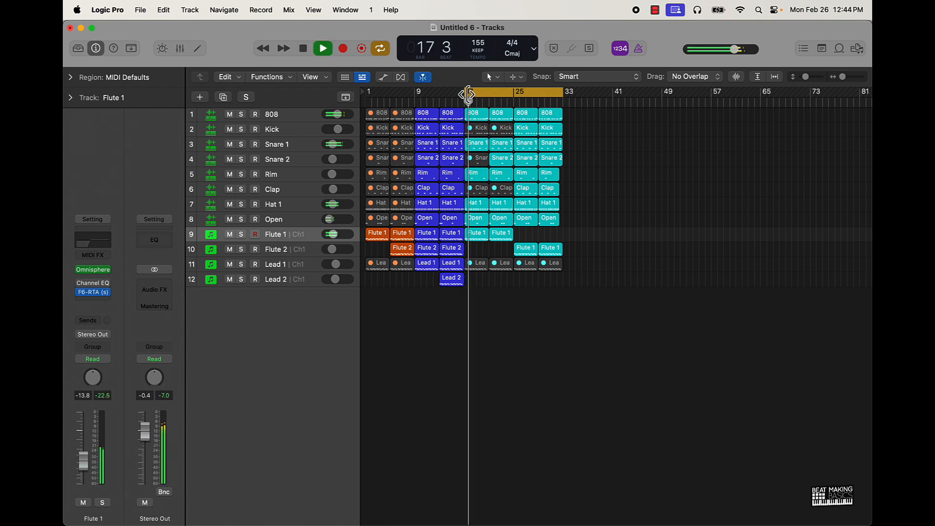
drag(469, 100, 414, 100)
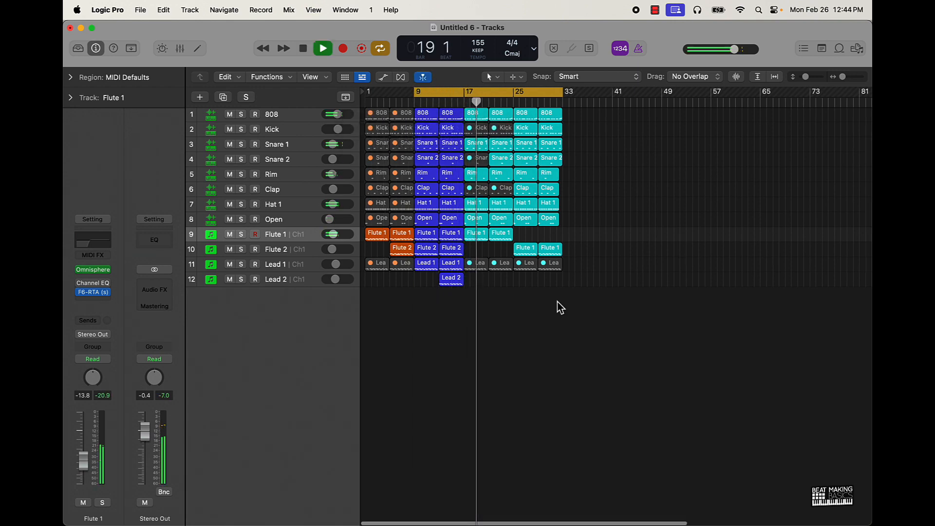
scroll(554, 300, up, 5)
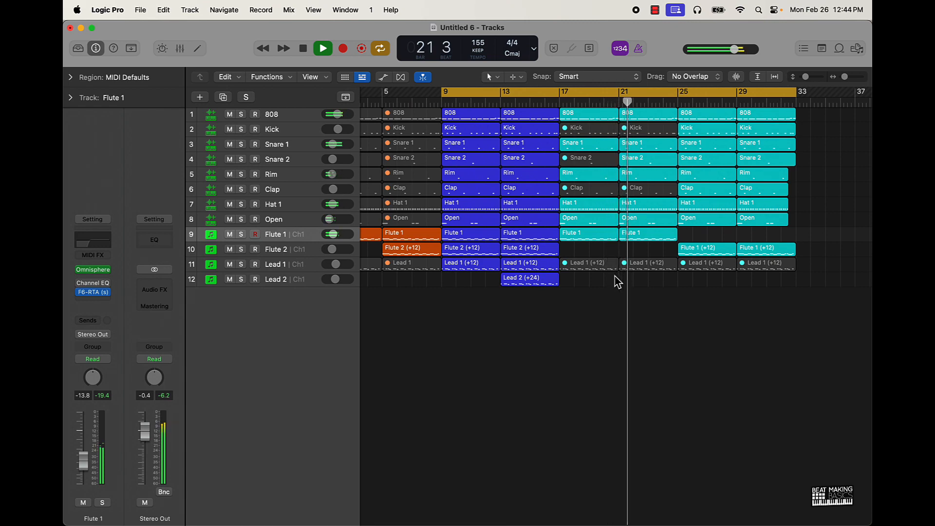
scroll(618, 282, right, 3)
scroll(616, 281, right, 2)
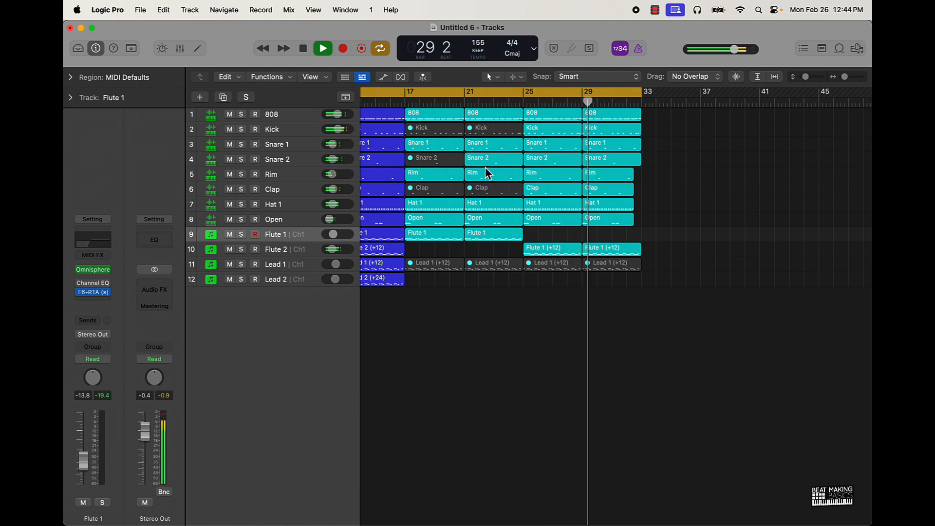
scroll(533, 199, left, 2)
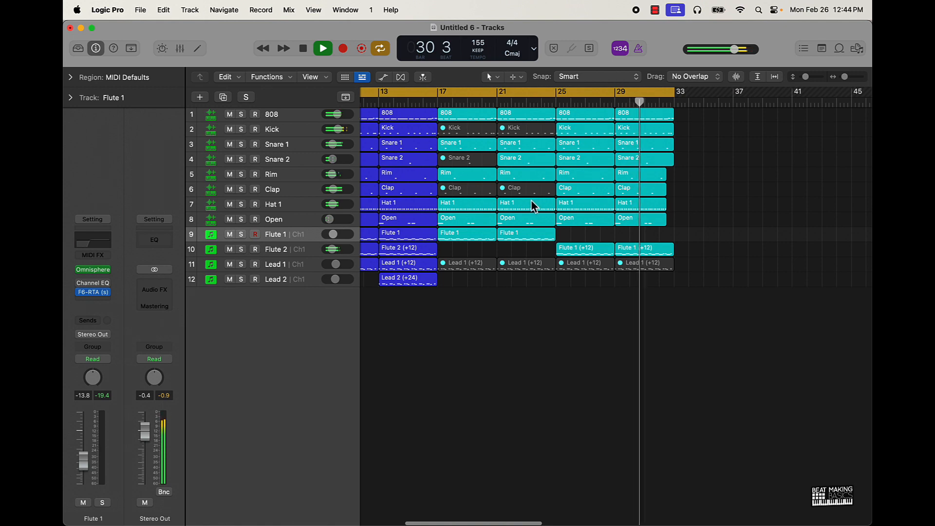
scroll(534, 199, left, 5)
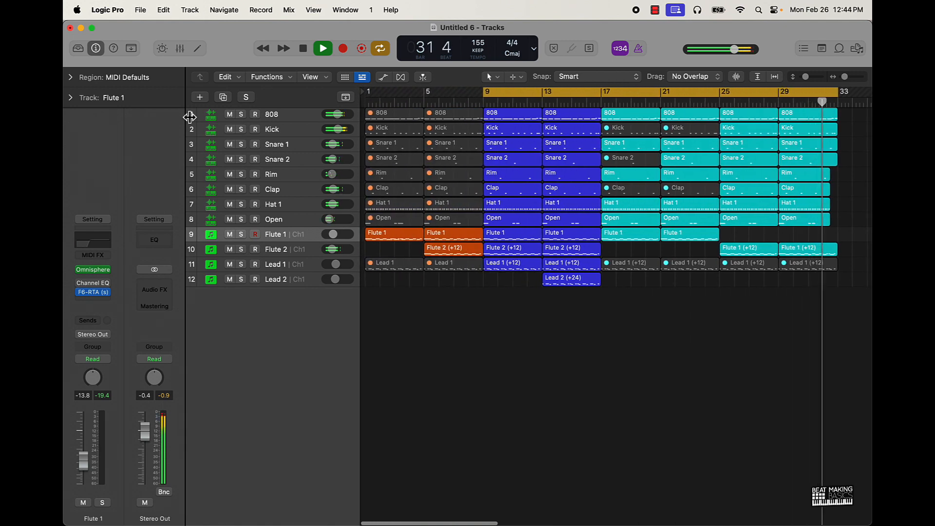
- Audition the melody with drum tracks 1 to 8 muted, then unmute them and stop playback
drag(230, 114, 229, 220)
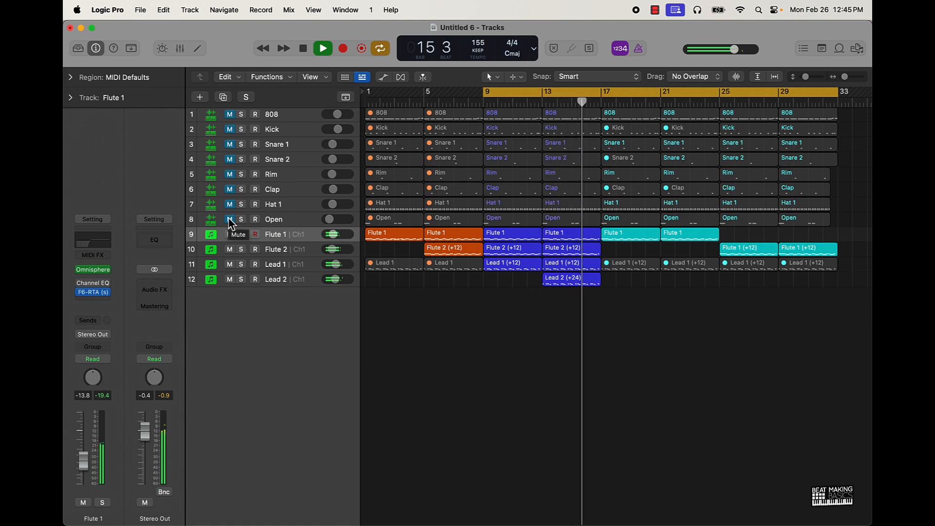
drag(228, 220, 229, 83)
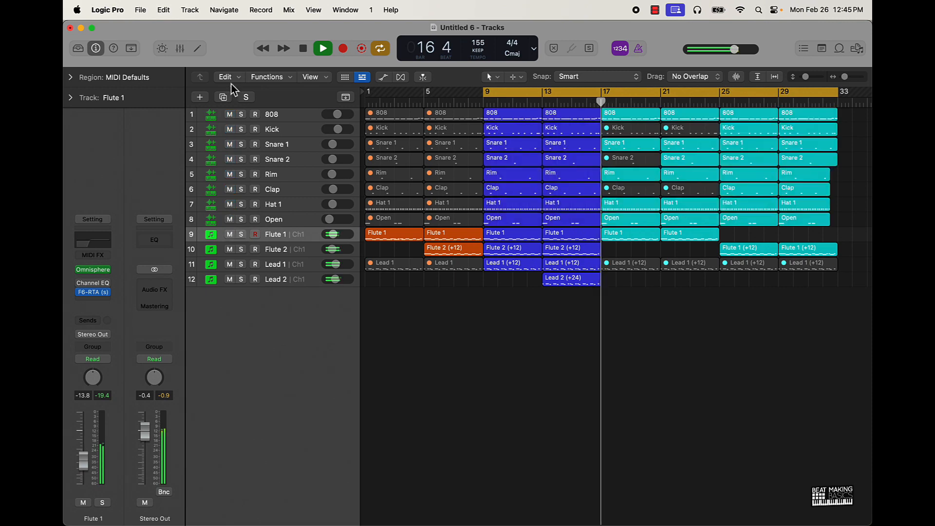
key(space)
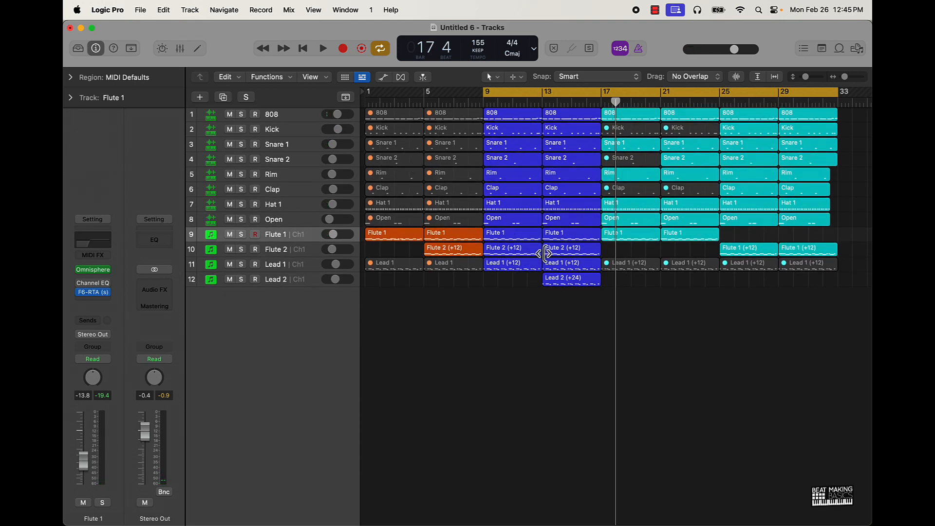
- Copy all blue hook regions from bars 9 to 17 to bar 33, directly after the verse
drag(516, 343, 558, 114)
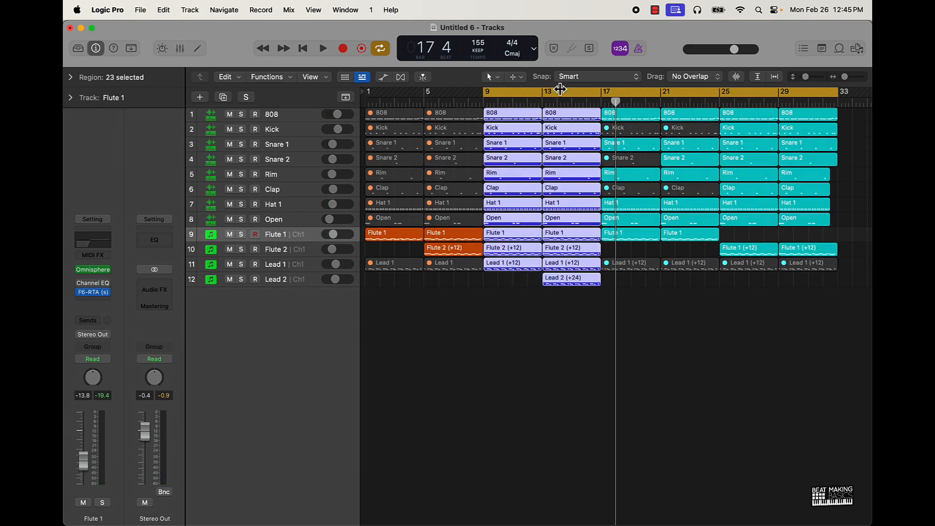
scroll(530, 144, right, 5)
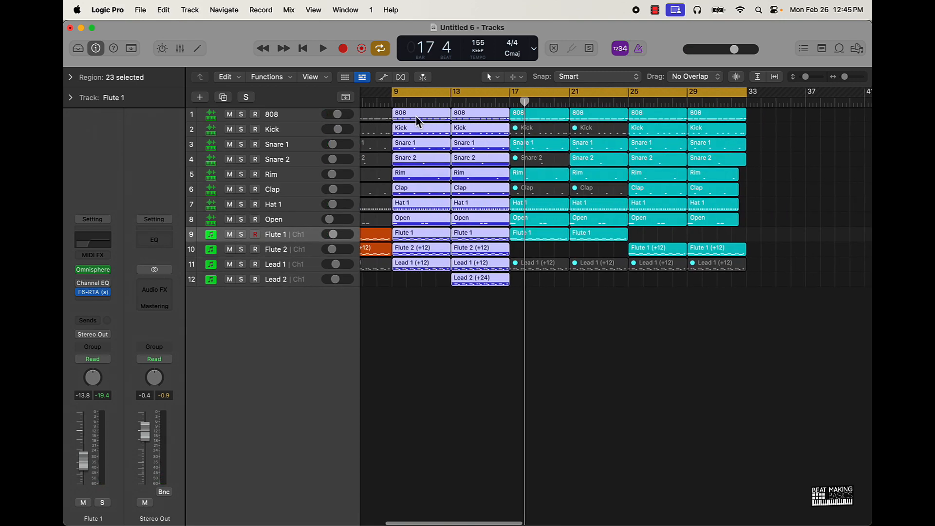
drag(414, 116, 767, 127)
scroll(767, 128, right, 5)
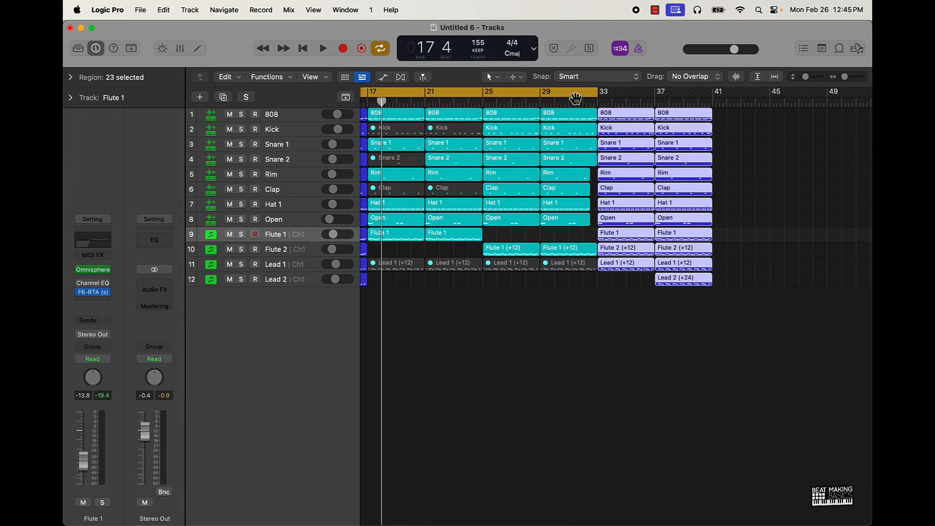
- Turn off the cycle and mute all drum regions, 808 through Open, from bar 33 to bar 41
key(c)
click(736, 132)
drag(722, 126, 622, 225)
key(ctrl+m)
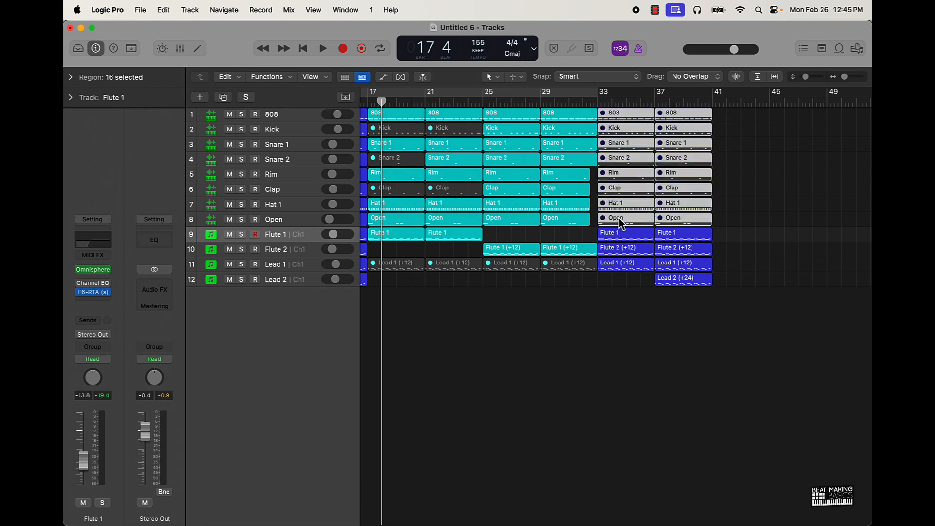
click(677, 360)
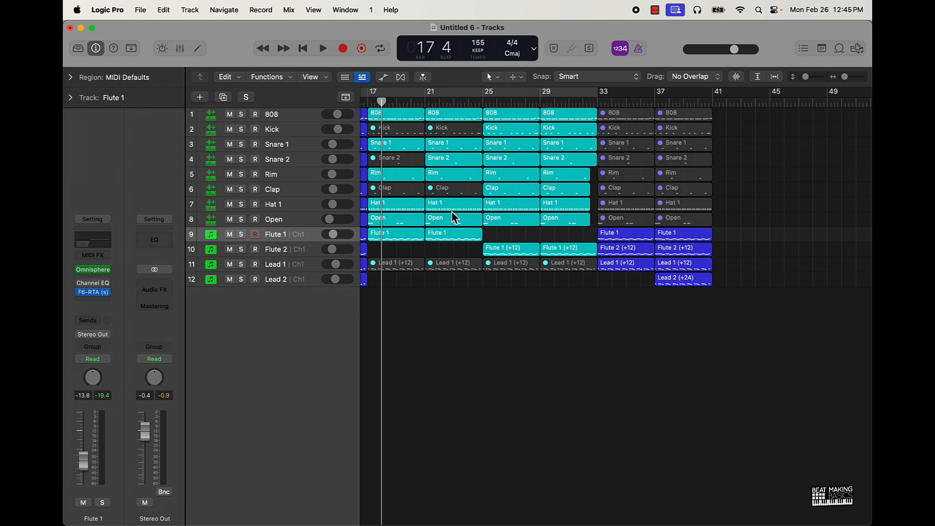
scroll(451, 211, down, 5)
scroll(453, 217, up, 5)
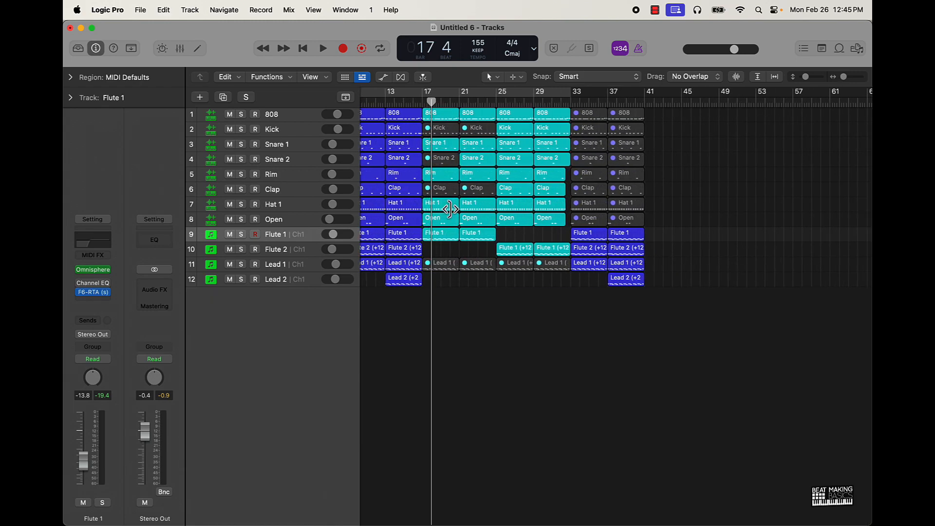
- Place the playhead just before bar 33 and create one software instrument track with Alchemy directly below the 808 track
click(564, 100)
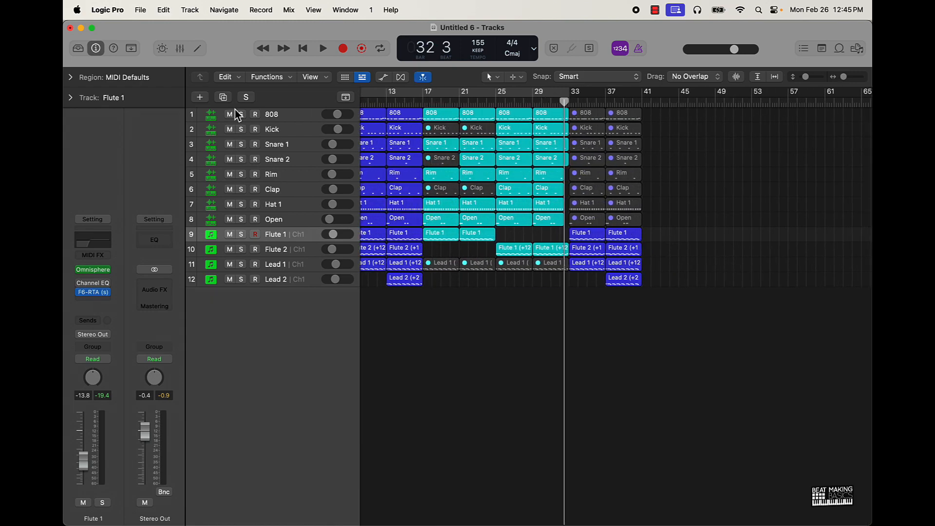
click(312, 116)
click(200, 97)
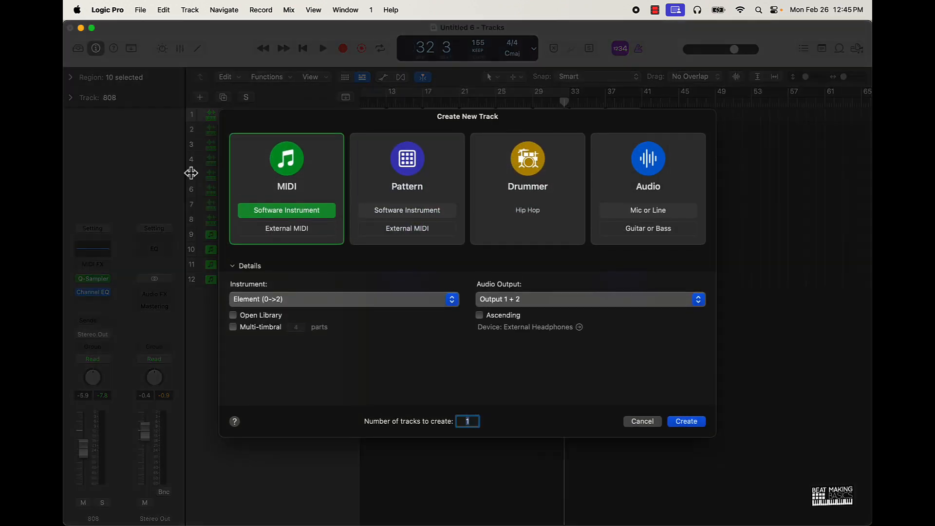
click(298, 303)
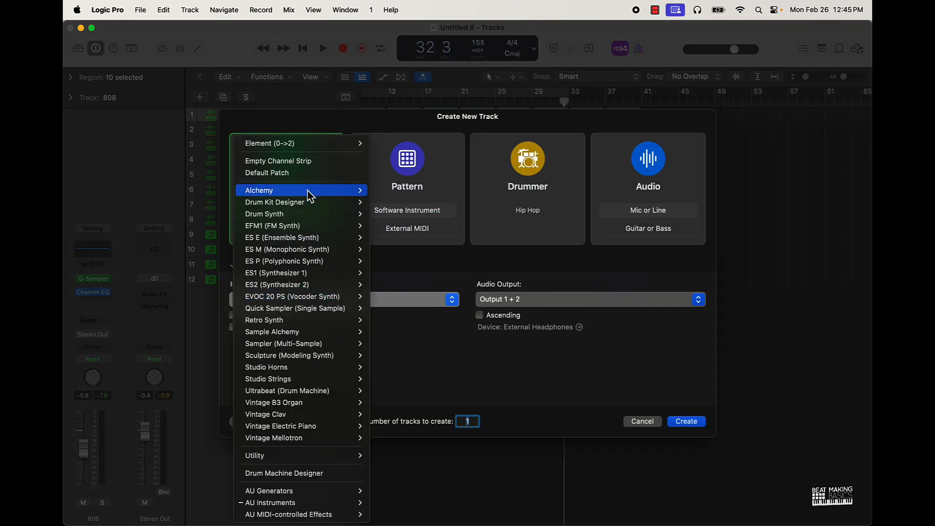
mouse_move(309, 190)
click(385, 191)
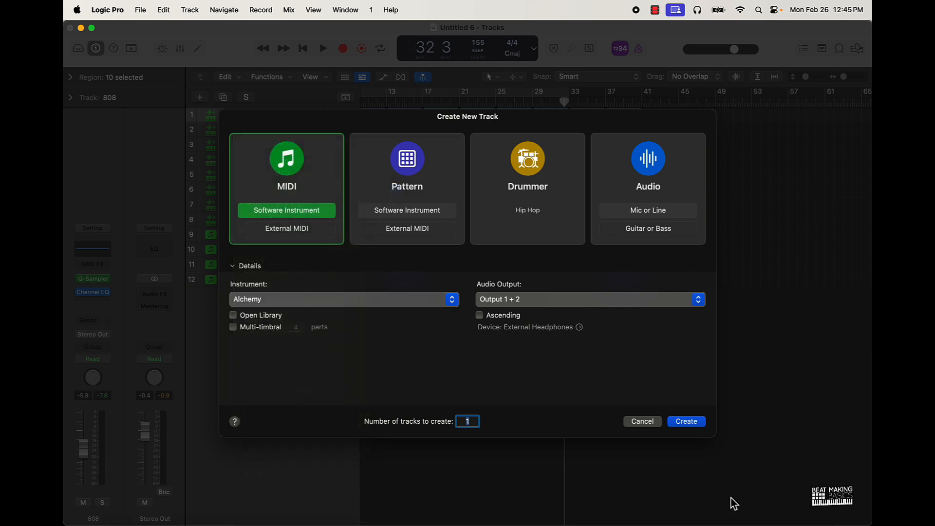
click(686, 422)
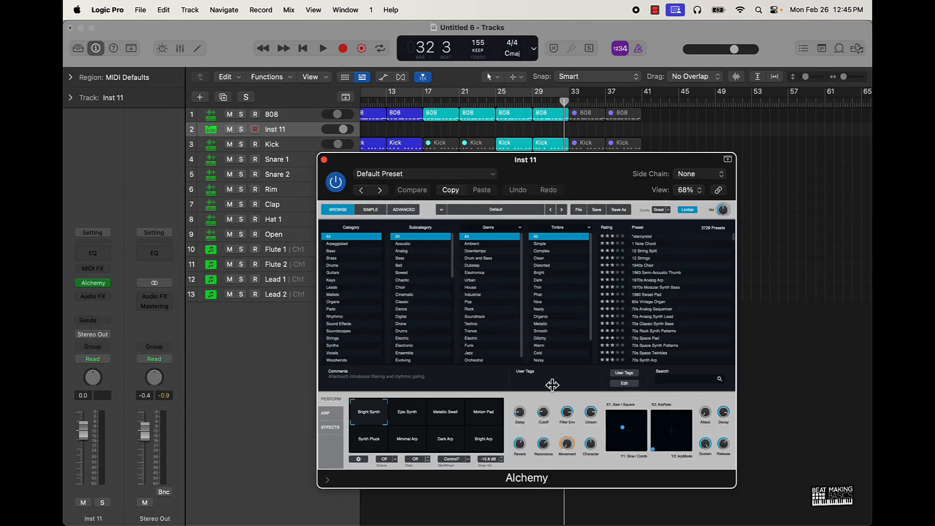
- Search Alchemy's presets for "bass", try DnB Meets Hardstyle, and load Dirty Wow Bass
click(670, 381)
text(bass)
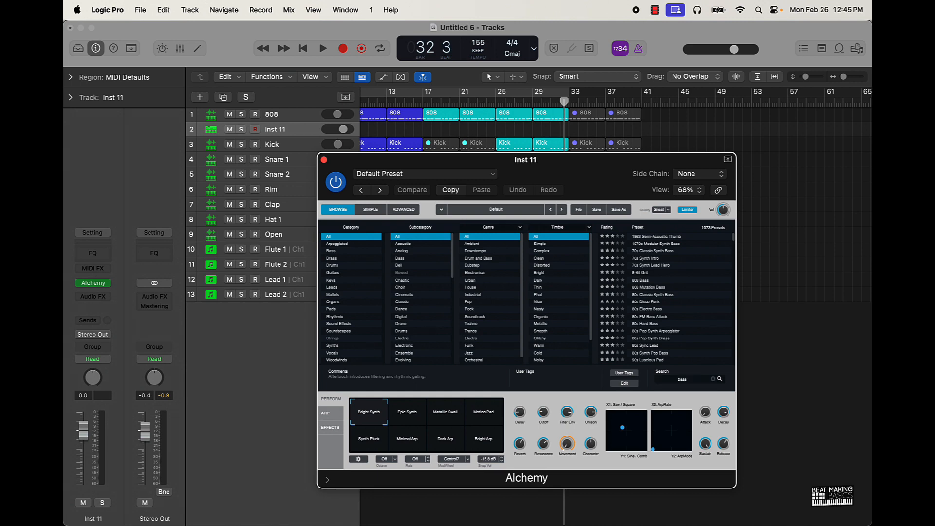
scroll(665, 335, down, 15)
click(664, 335)
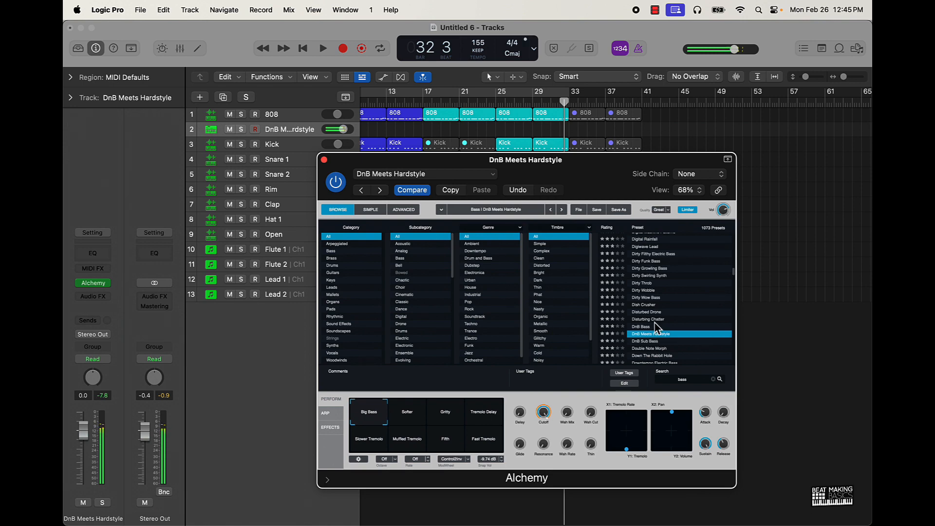
click(653, 305)
click(655, 299)
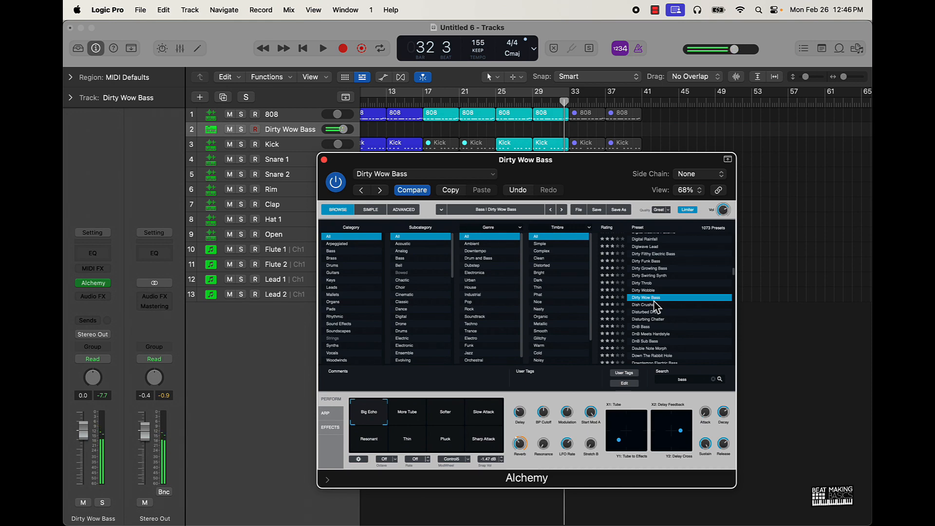
- Audition the Dirty Wow Bass sound against the melody from bar 32 to bar 40 and close the Alchemy window
key(space)
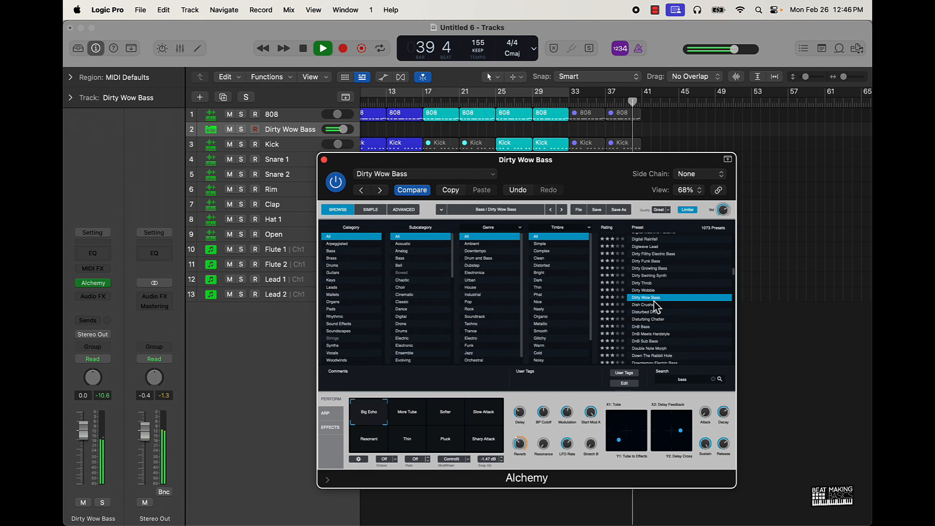
key(space)
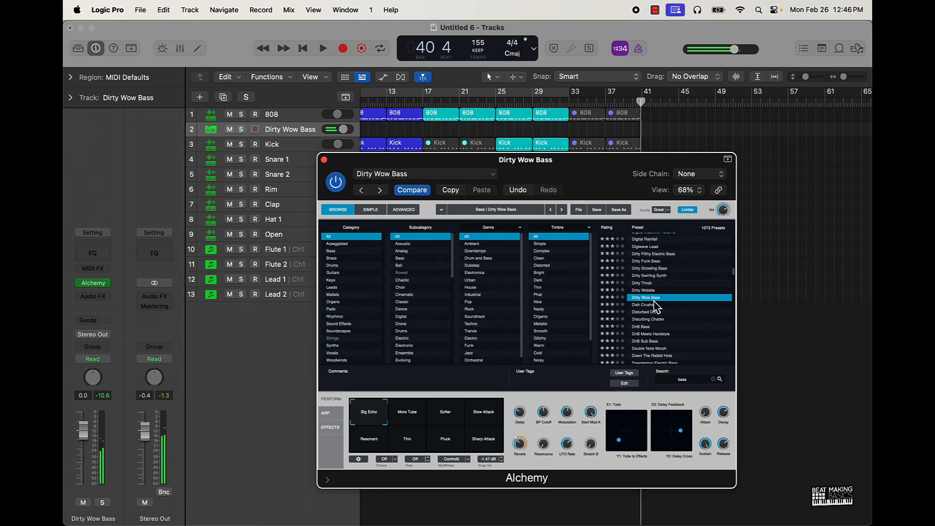
click(326, 162)
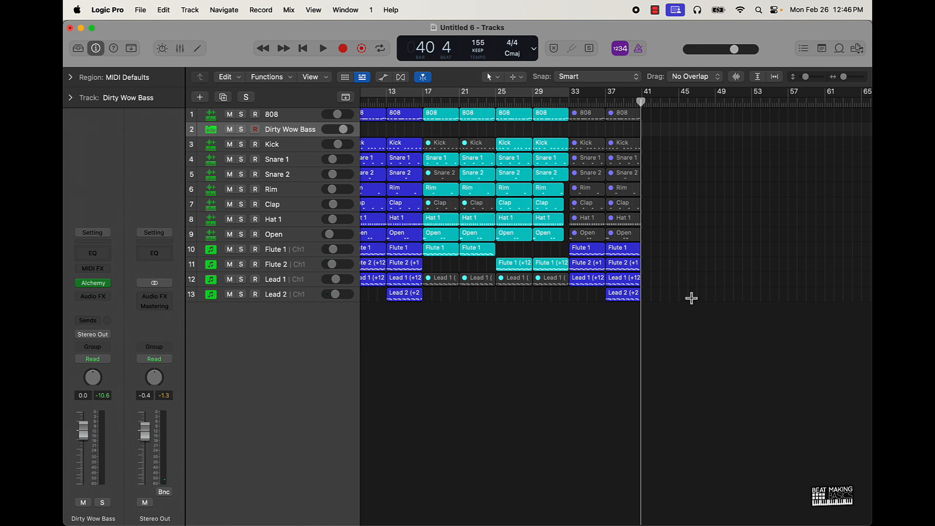
- Show the on-screen piano keyboard below the tracks and shift its octave range to try out low bass notes
key(super+k)
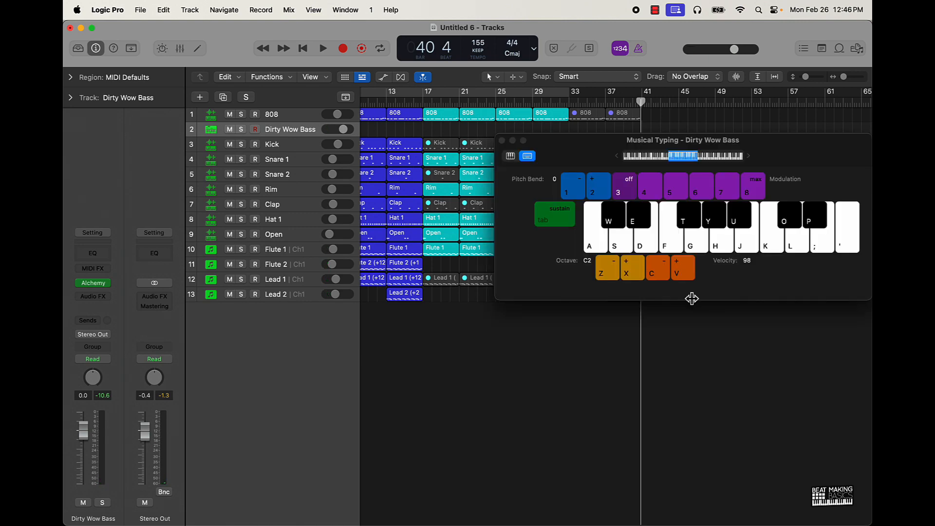
click(510, 157)
drag(569, 149, 437, 369)
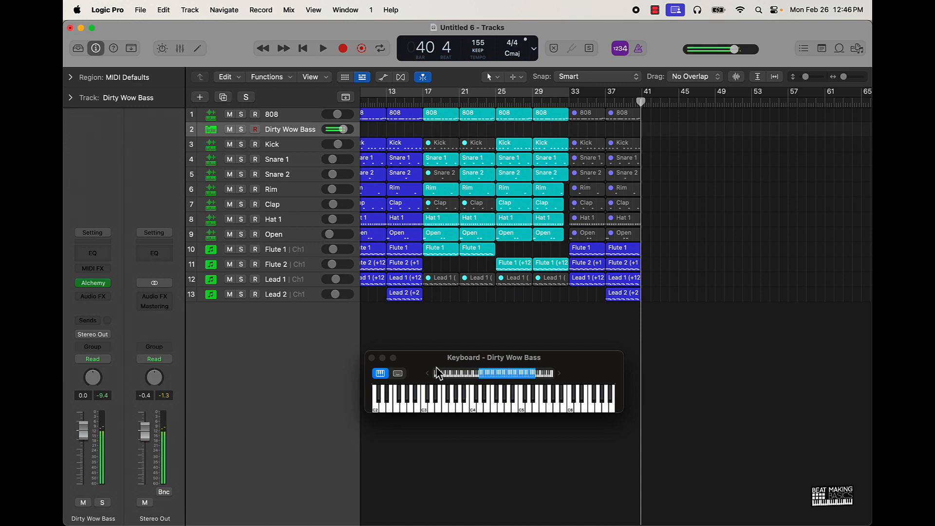
scroll(466, 400, left, 5)
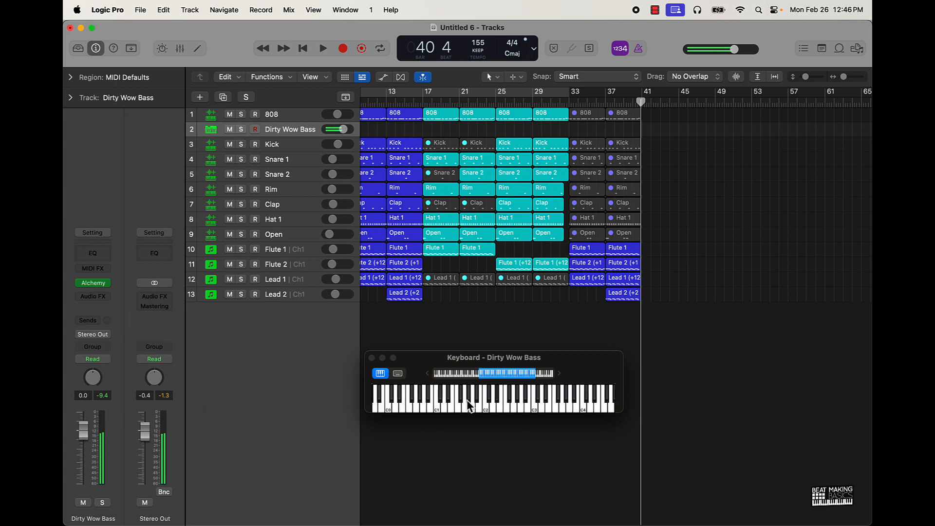
scroll(467, 402, right, 2)
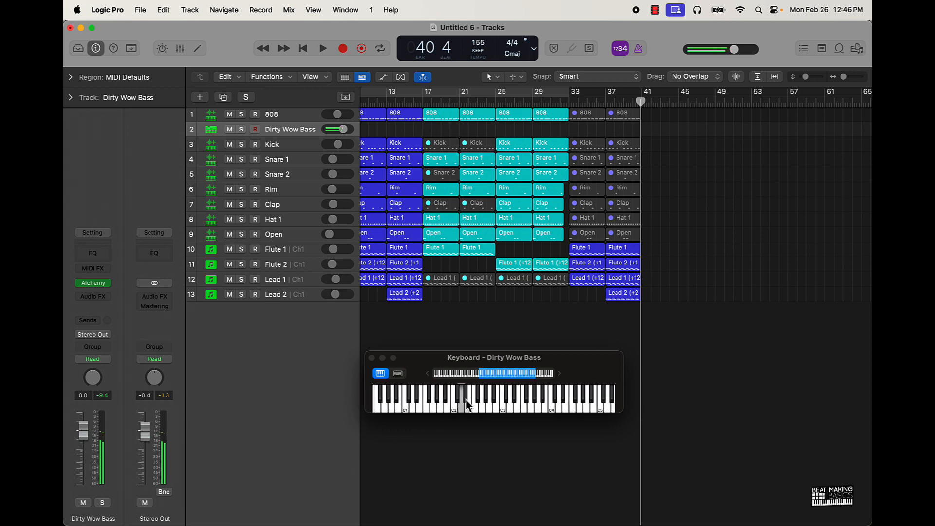
scroll(487, 407, right, 3)
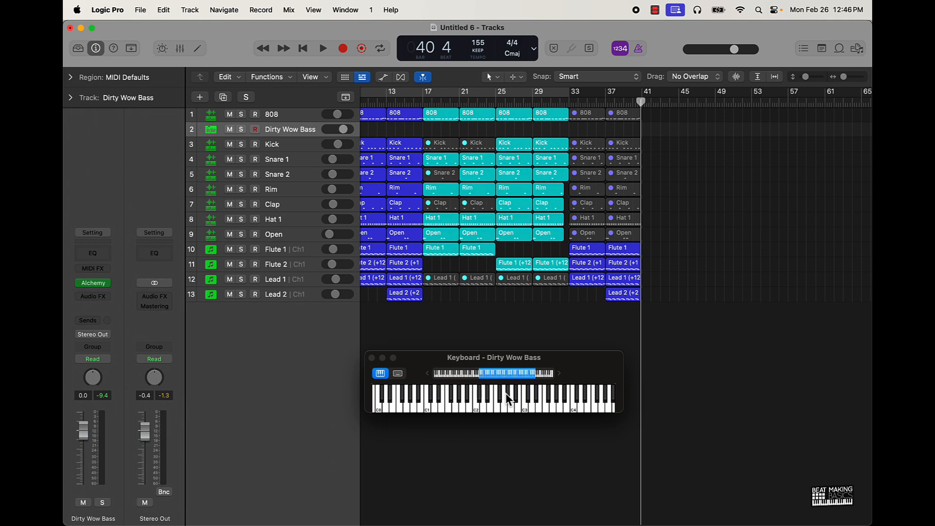
click(506, 393)
- Rewind to bar 31 and record a bass line on the Dirty Wow Bass track from bar 33 to bar 41
key(comma)
key(comma)
key(comma)
key(comma)
key(comma)
key(comma)
key(comma)
key(comma)
key(comma)
key(comma)
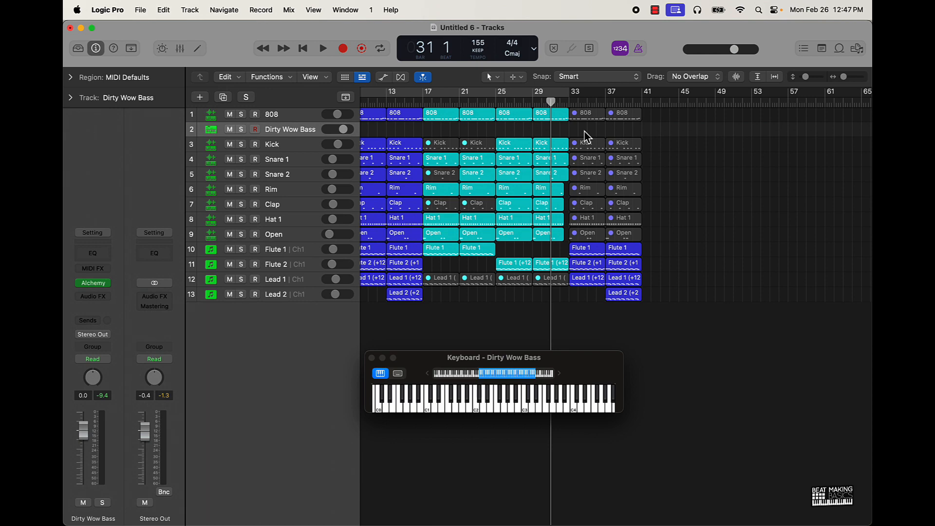
key(r)
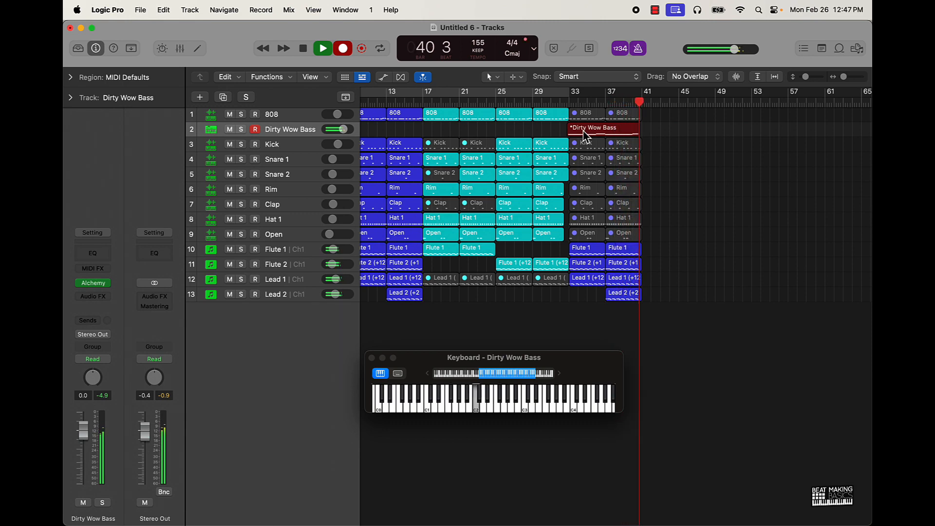
key(r)
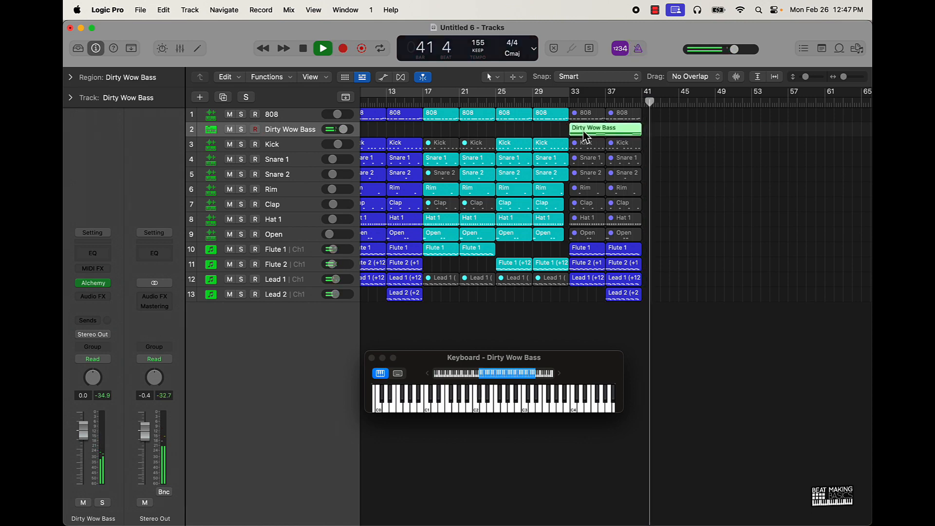
- Open the recorded bass region in the Piano Roll, closing the on-screen keyboard and stopping playback
double_click(615, 134)
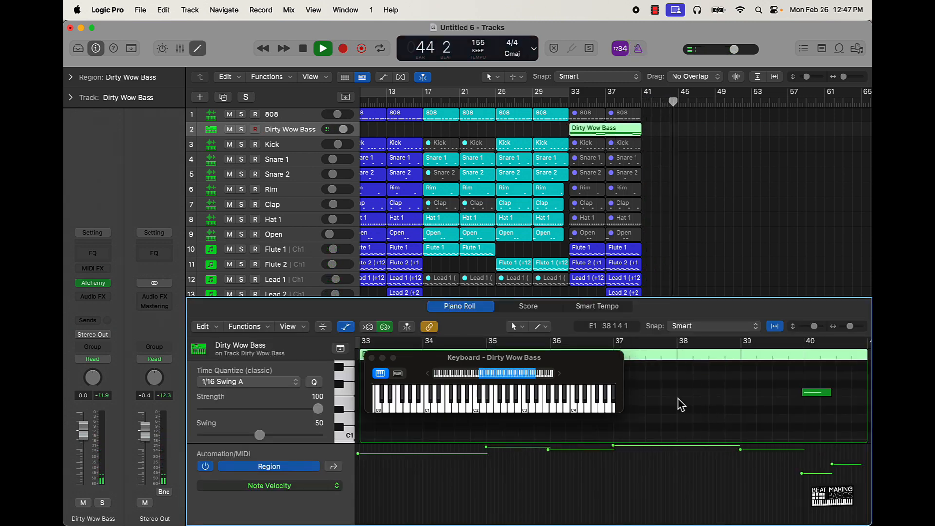
click(375, 362)
key(space)
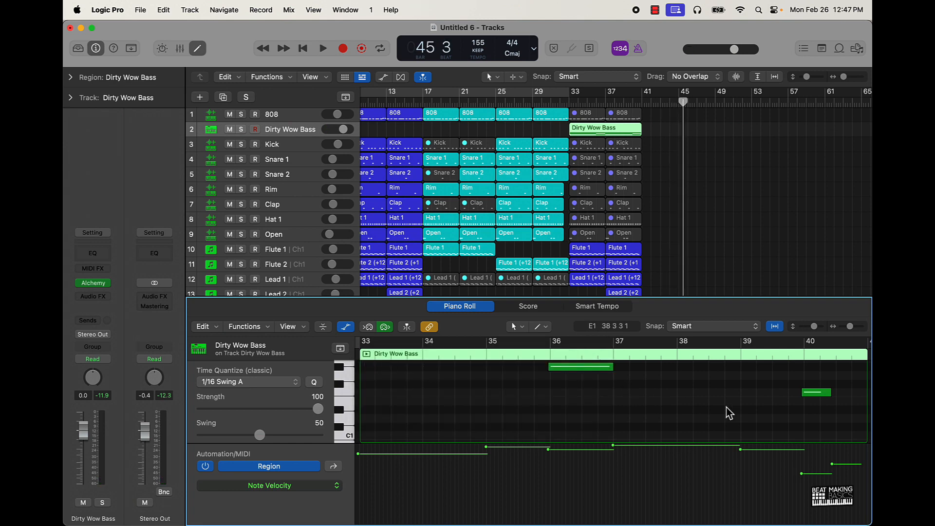
- Check the two short notes in bar 40 and raise the last bass note one semitone, from C2 to C#2
click(821, 393)
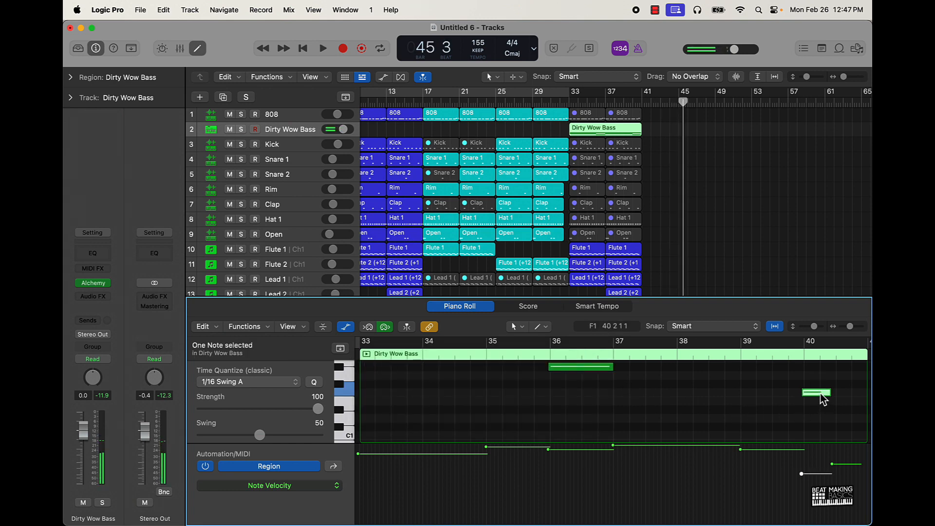
scroll(741, 407, right, 5)
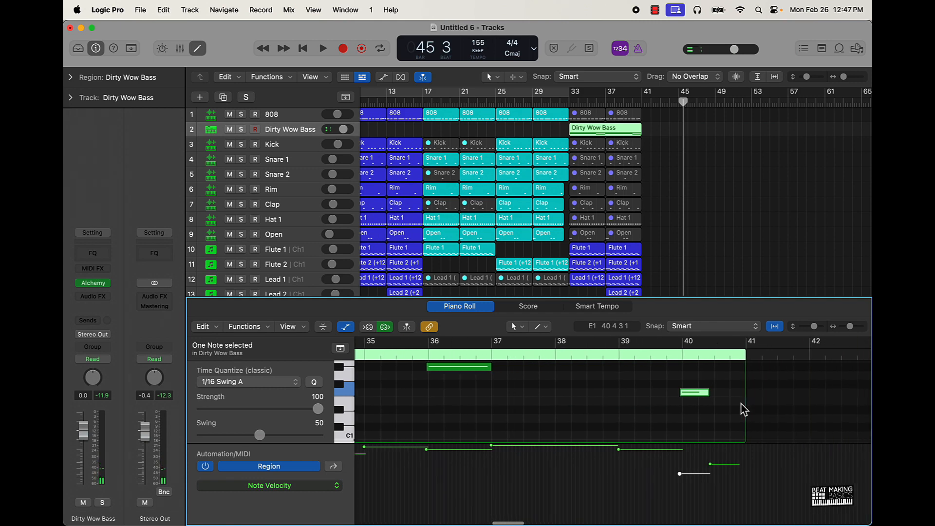
scroll(740, 408, up, 3)
click(725, 408)
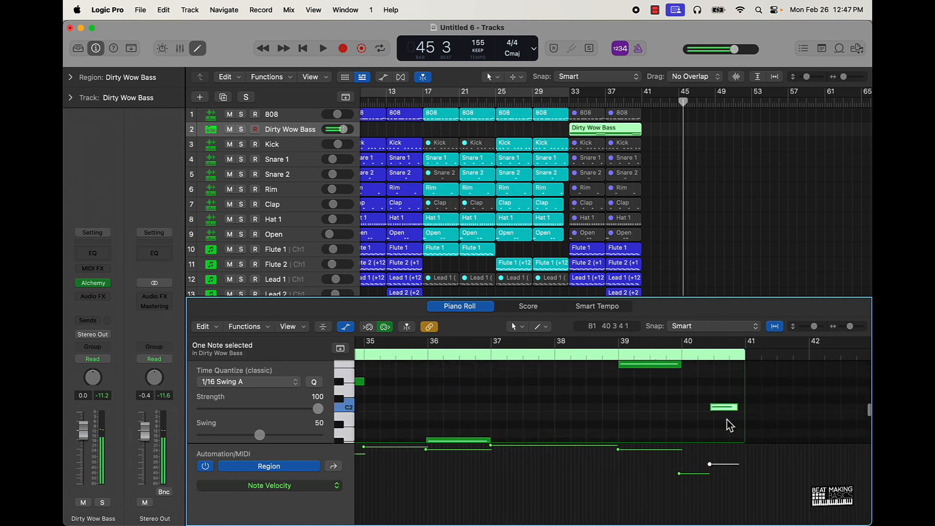
scroll(728, 424, left, 5)
key(alt+Up)
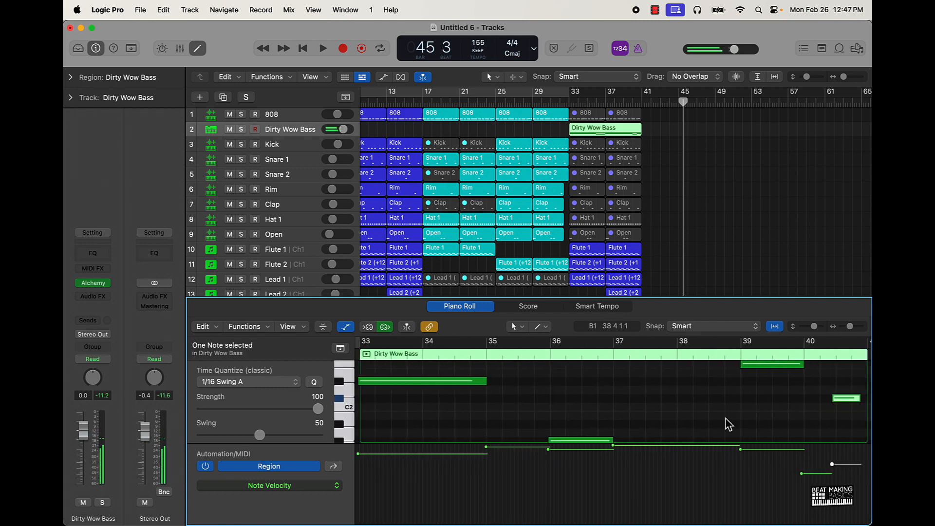
- Quantize all notes of the bass region to 1/8 Swing A
click(728, 423)
key(super+a)
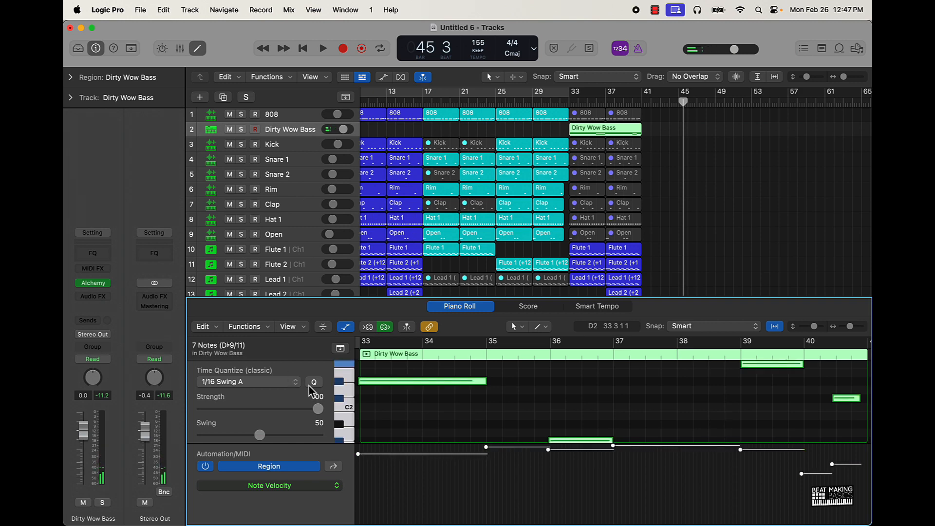
click(292, 386)
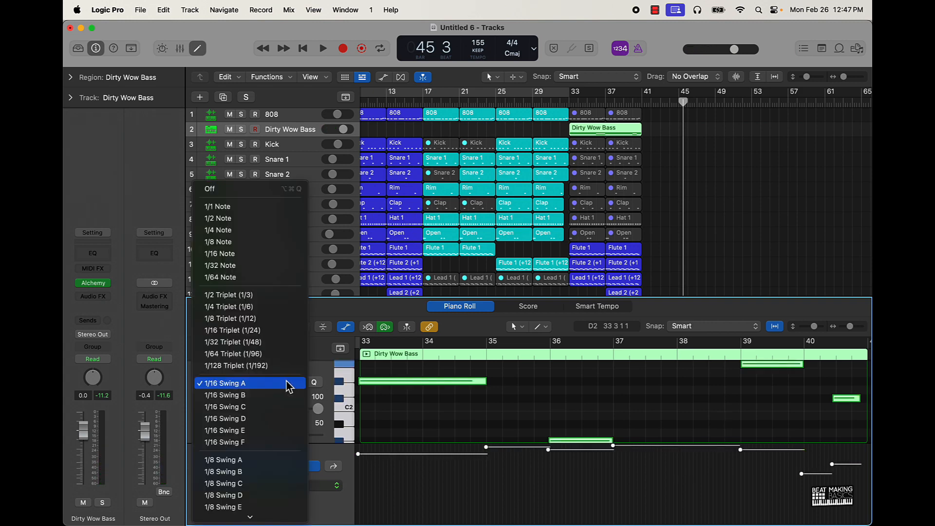
click(255, 460)
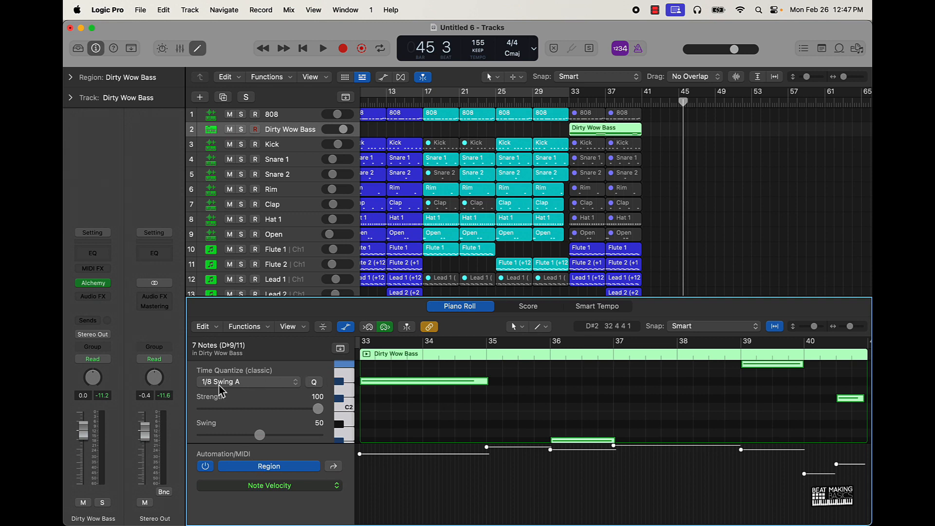
- Examine the pitch and timing of the quantized bass notes from bar 33 to bar 41 in the Piano Roll
scroll(484, 395, down, 6)
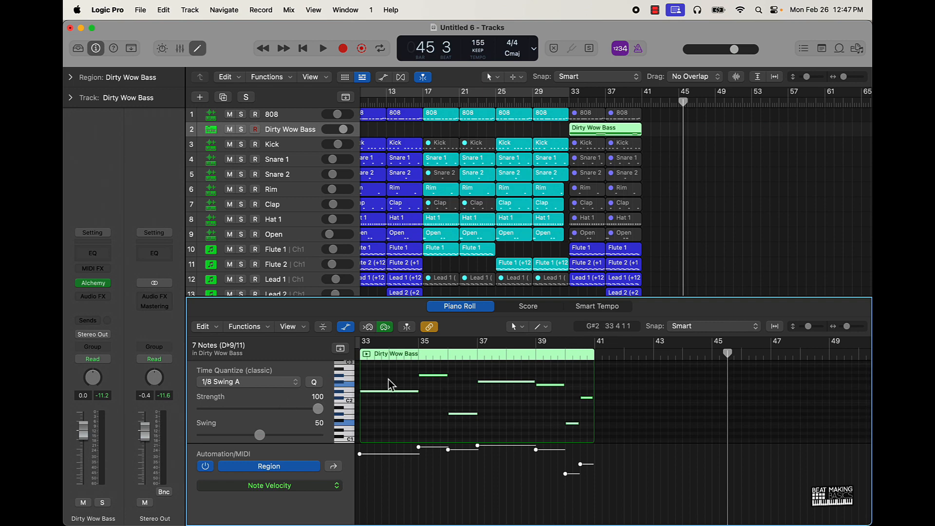
scroll(484, 414, down, 2)
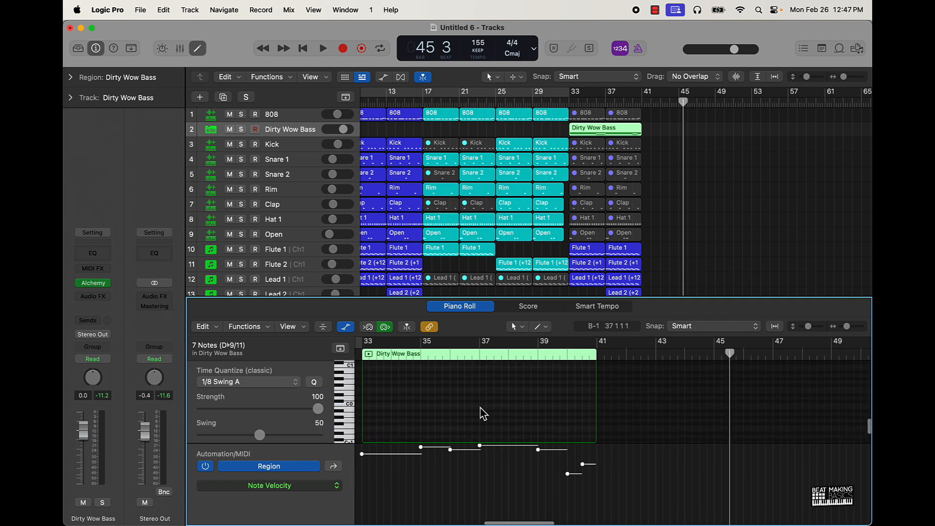
scroll(539, 390, up, 5)
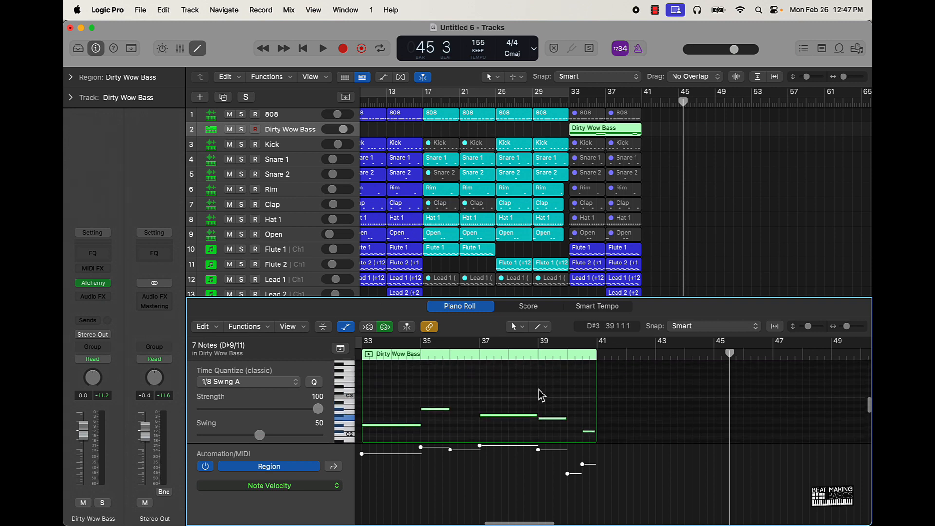
scroll(538, 390, down, 7)
scroll(538, 390, up, 2)
scroll(470, 391, up, 2)
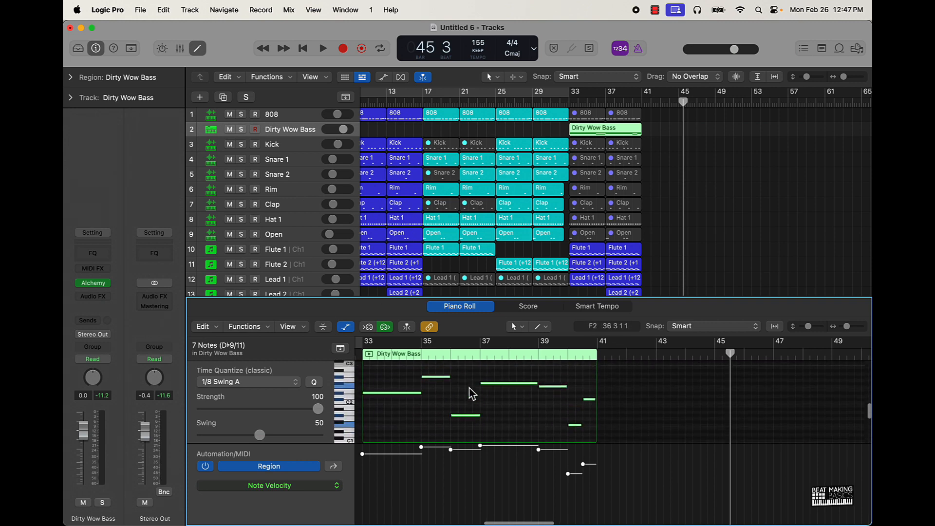
scroll(453, 392, left, 1)
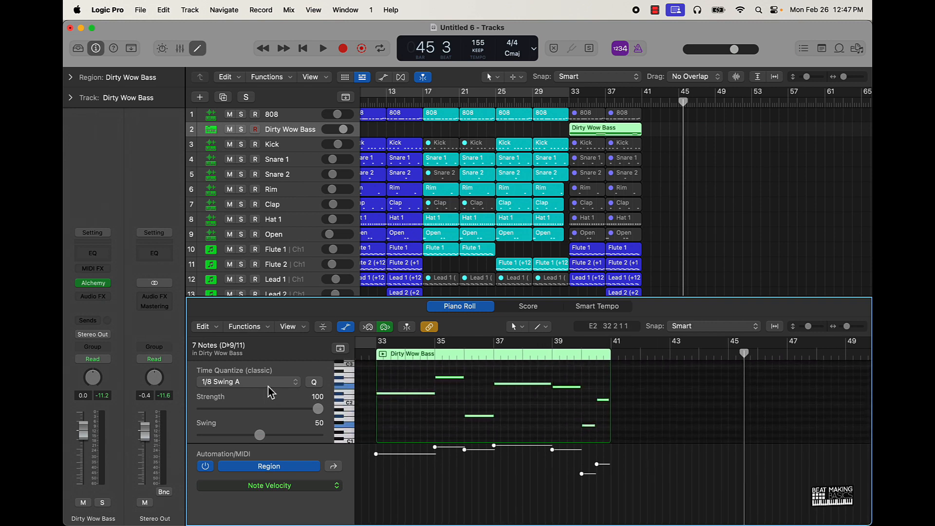
scroll(214, 385, down, 1)
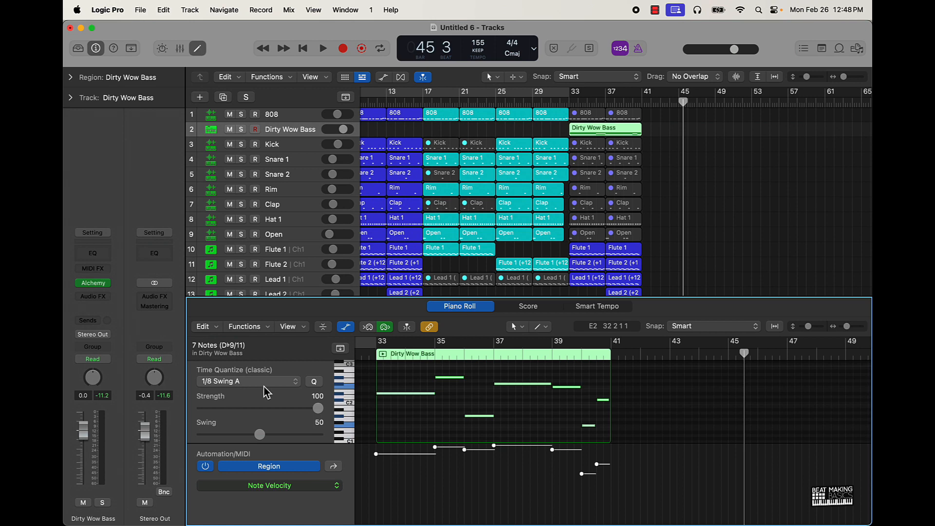
scroll(486, 368, down, 3)
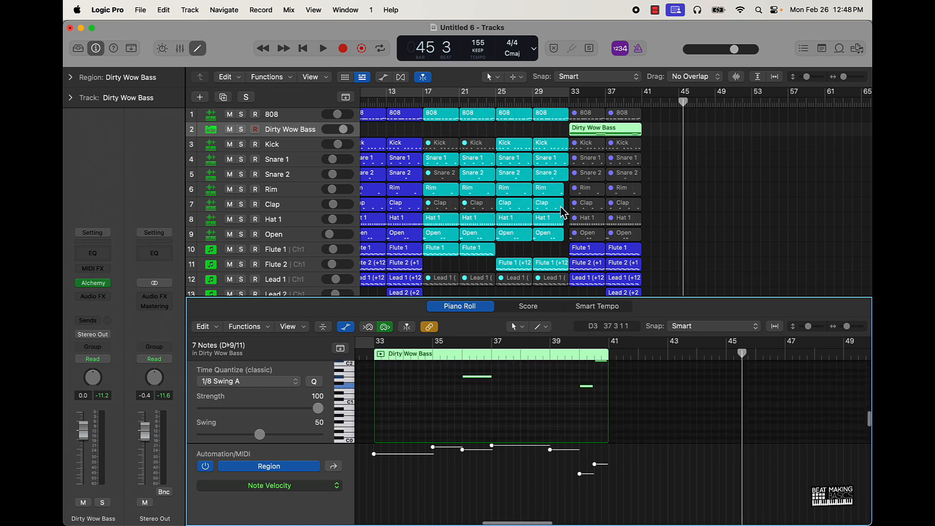
- Play the song from about bar 31, lower the Dirty Wow Bass volume to -2.7 dB and close the Piano Roll
click(550, 100)
key(space)
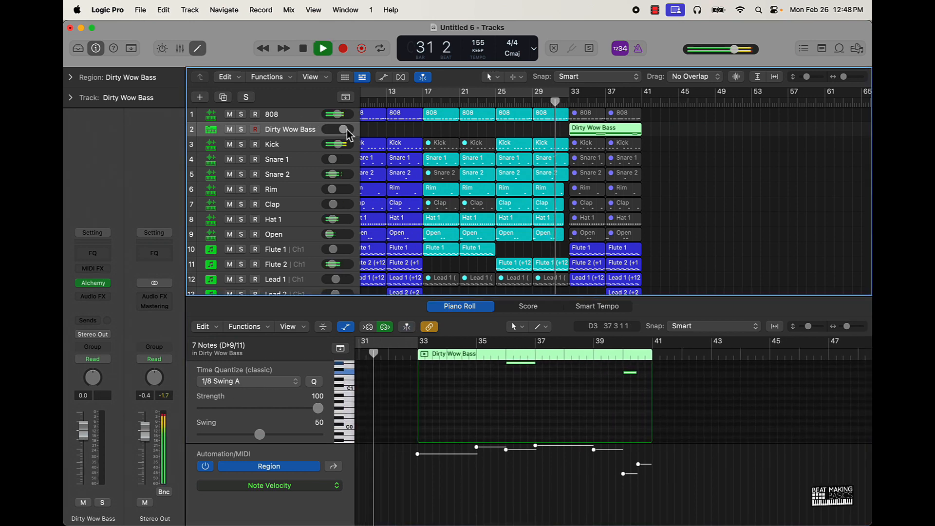
drag(343, 129, 341, 129)
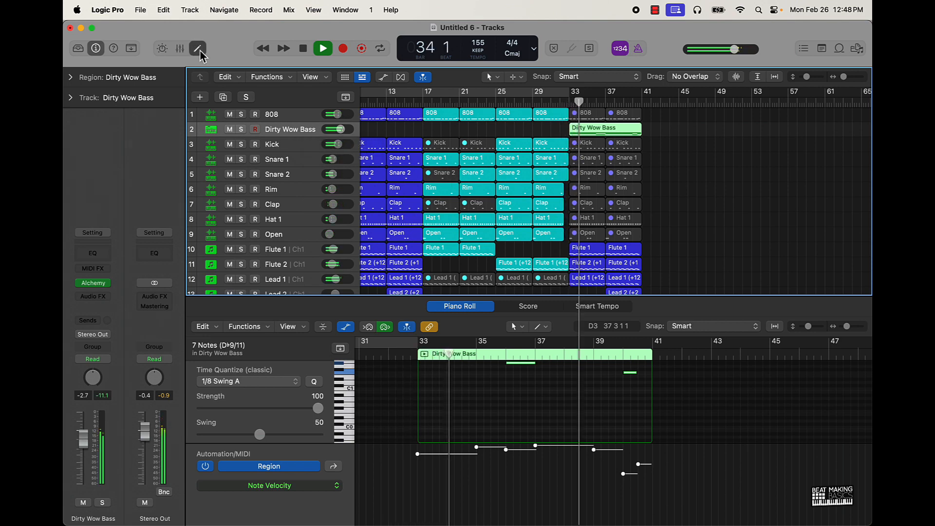
key(e)
- Repeat all regions from bar 17 to bar 41 once so the copies start at bar 41
drag(436, 348, 719, 92)
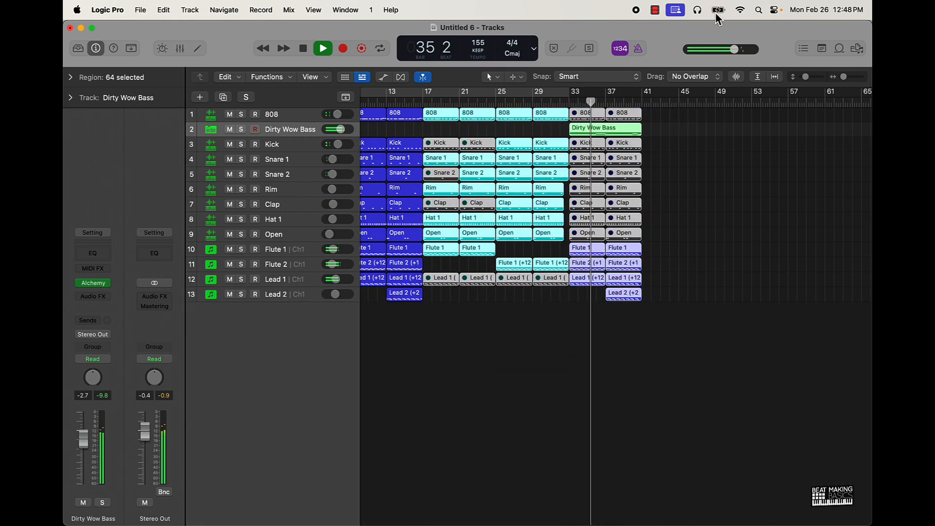
key(super+r)
click(700, 333)
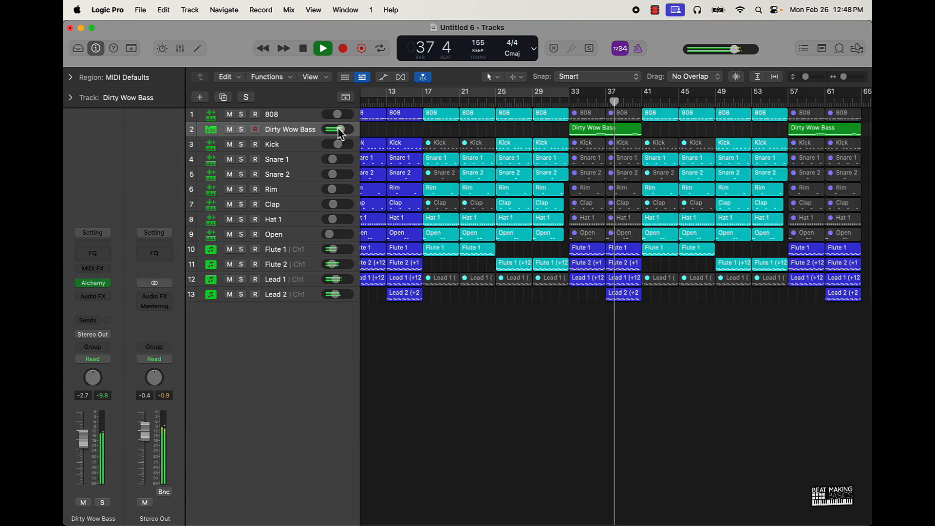
- Raise the Dirty Wow Bass volume to -0.9 dB and briefly mute and unmute Hat 1 to compare the sound
drag(339, 129, 343, 129)
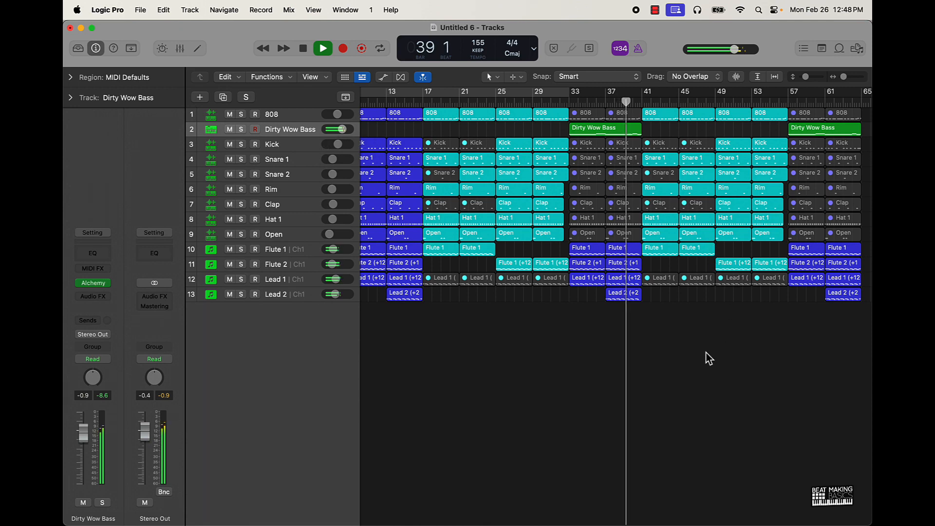
click(229, 219)
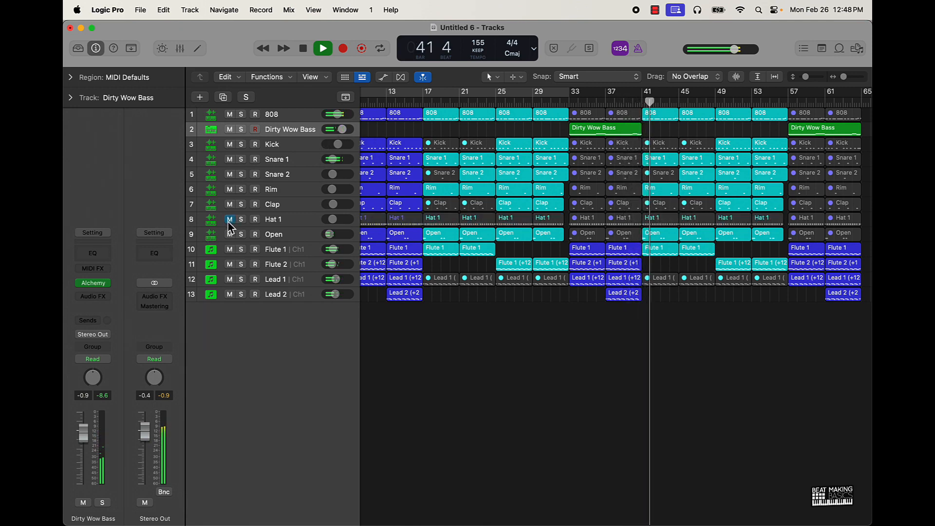
click(227, 221)
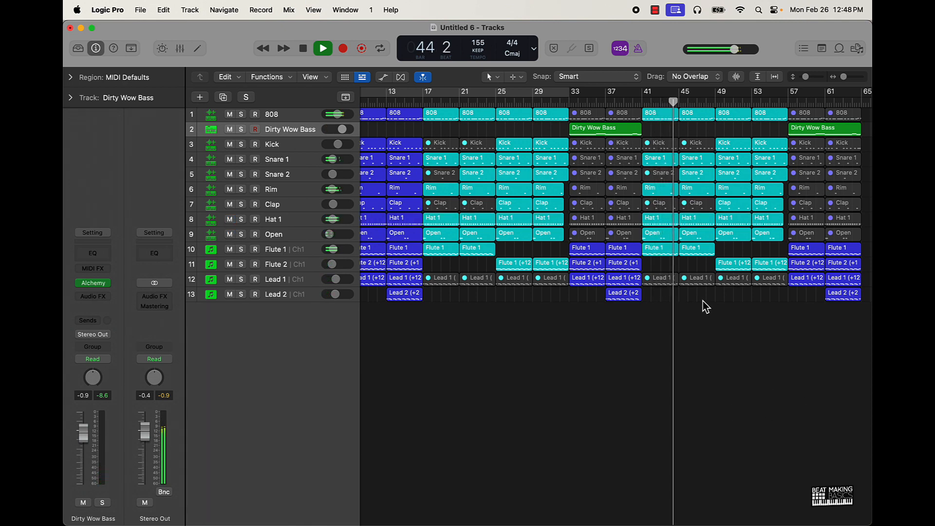
- Repeat the two Flute 1 regions of bars 41 to 49 so Flute 1 also fills bars 49 to 57
drag(728, 251, 668, 257)
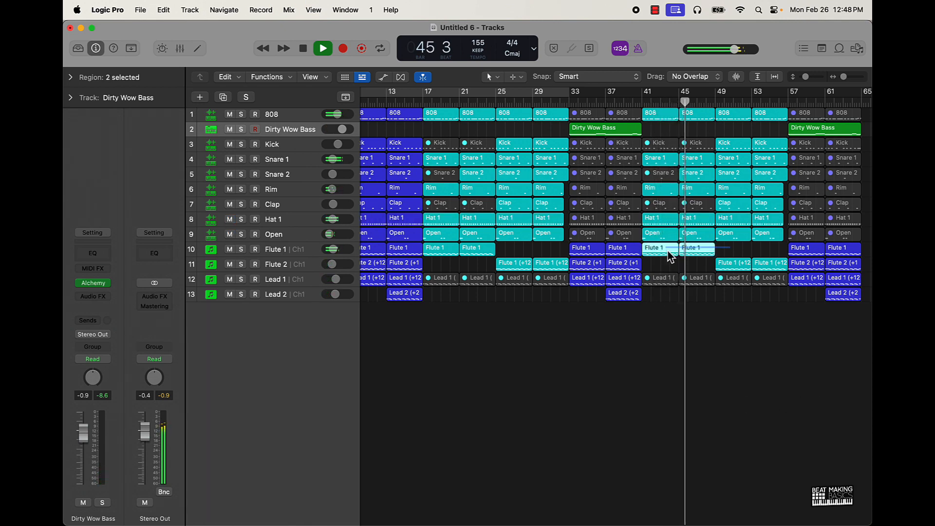
key(super+r)
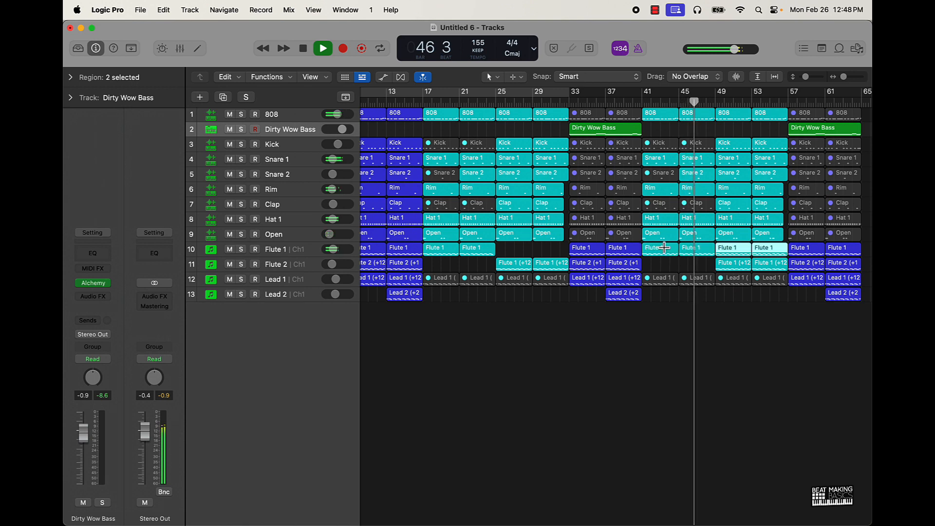
click(799, 329)
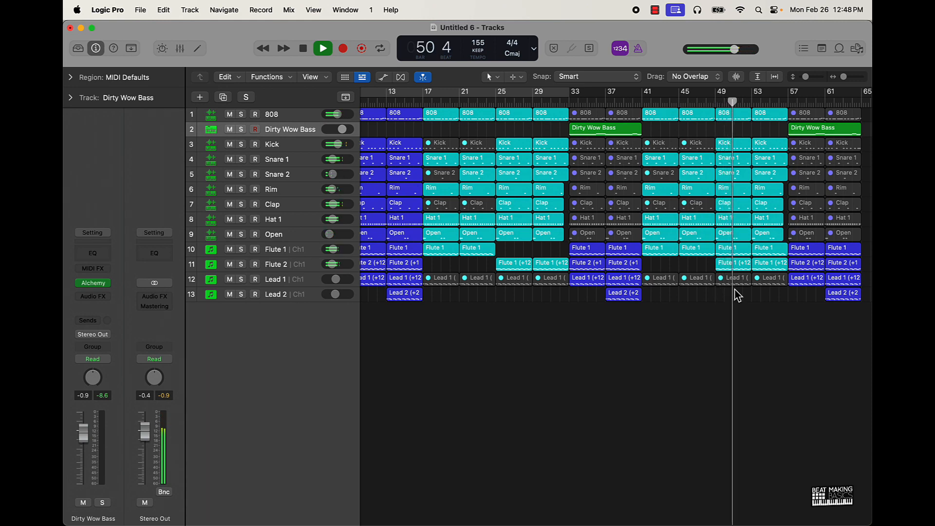
- Listen to the arrangement up to the end of bar 64, stop playback and return to the song's start
scroll(736, 295, right, 1)
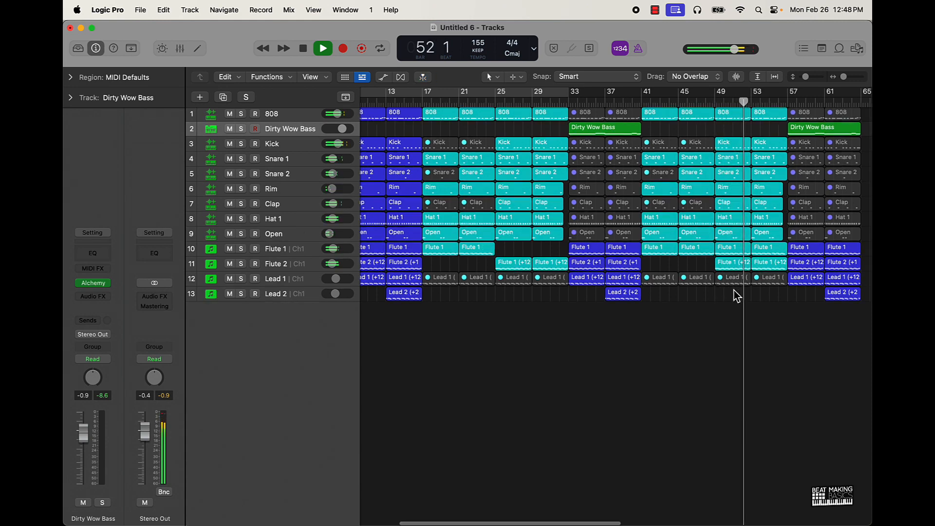
scroll(775, 239, right, 5)
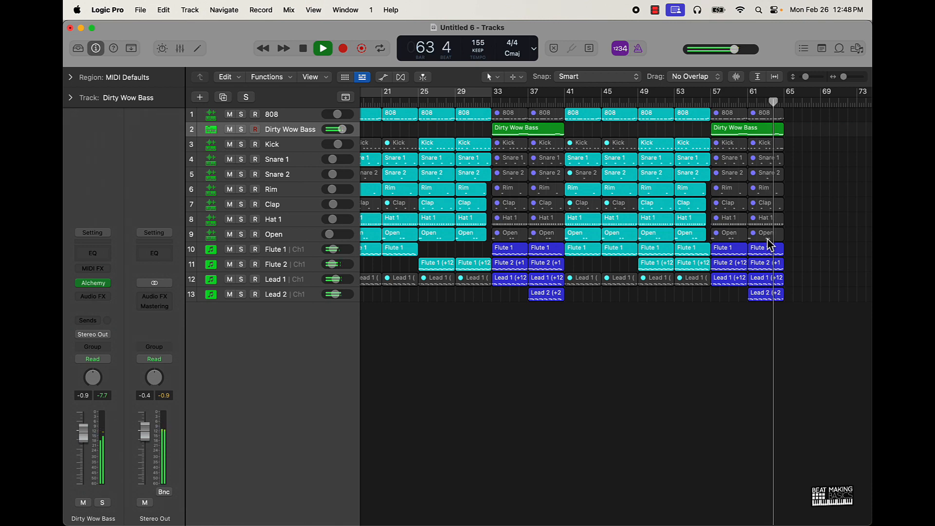
key(space)
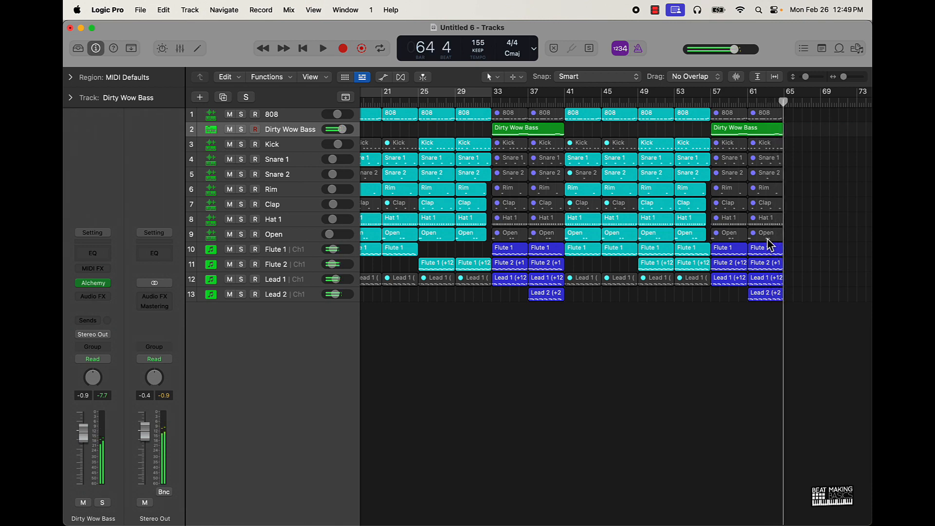
key(Return)
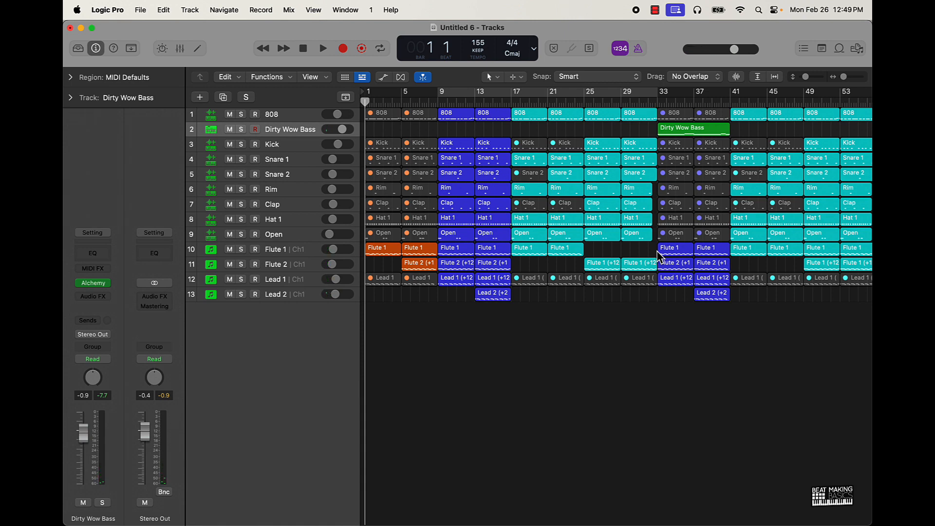
- Mute the 808 and all drum regions in bars 9 to 17 and place a copy of the Dirty Wow Bass region at bar 9
scroll(413, 164, right, 2)
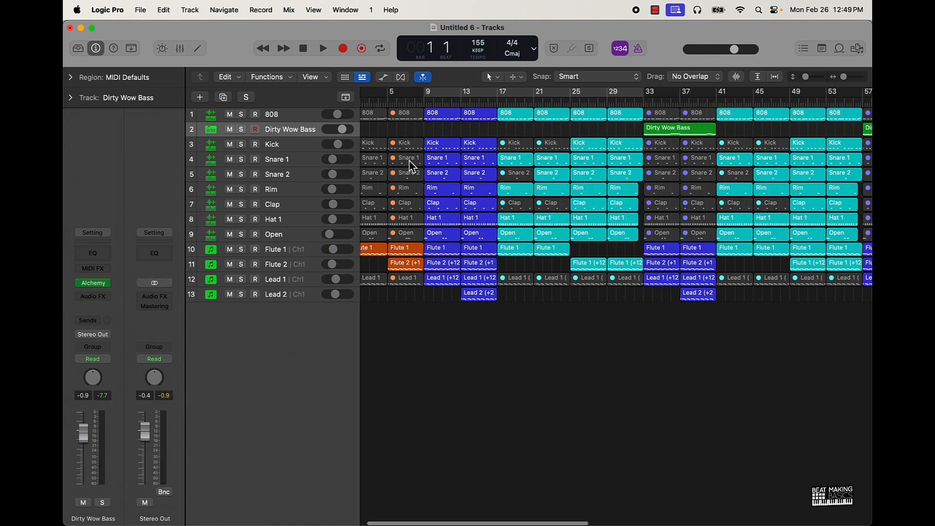
click(444, 120)
shift+click(482, 119)
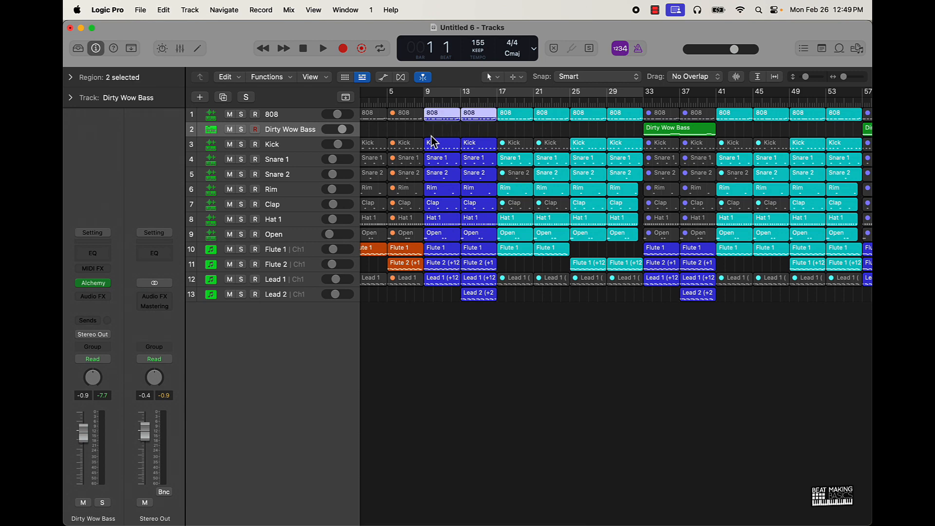
drag(430, 136, 493, 239)
key(ctrl+m)
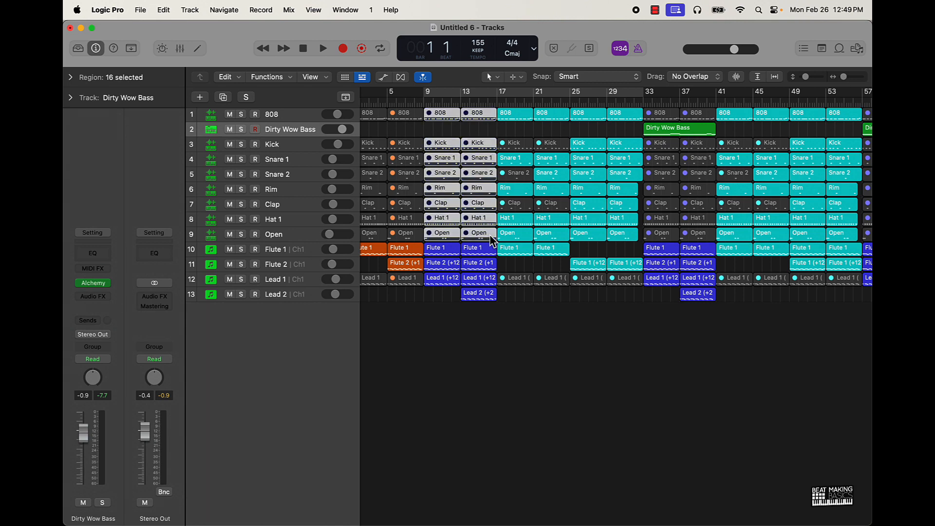
drag(674, 138, 456, 133)
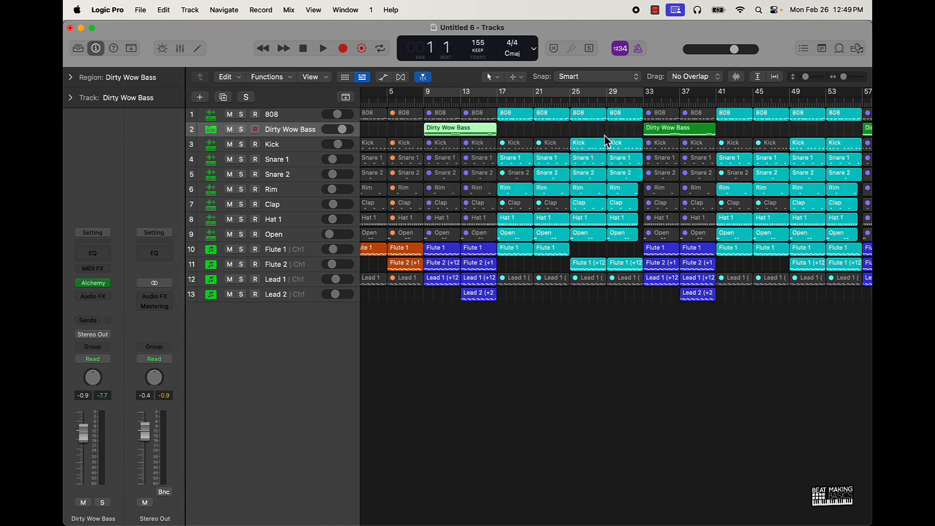
click(604, 136)
- Repeat all regions from bar 41 to bar 65 once to extend the song to bar 89
scroll(604, 136, down, 5)
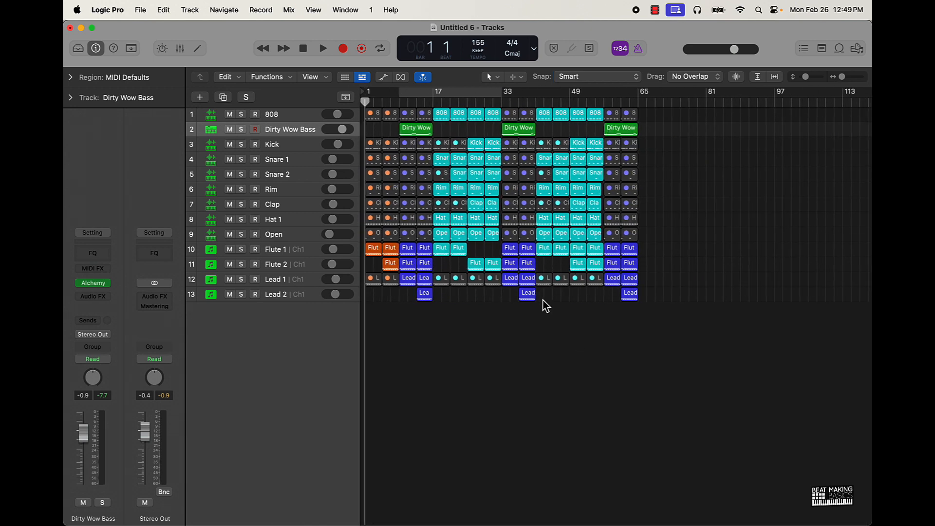
drag(540, 317, 678, 18)
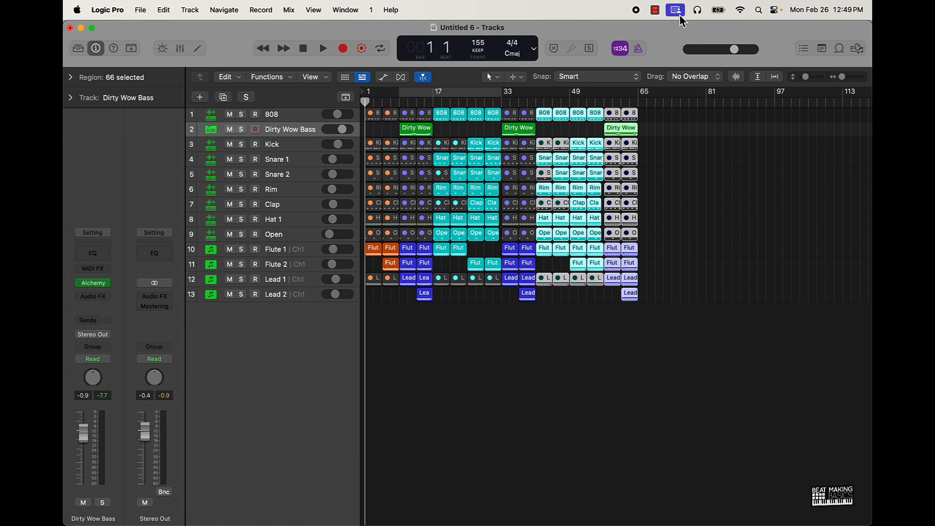
key(super+r)
click(691, 323)
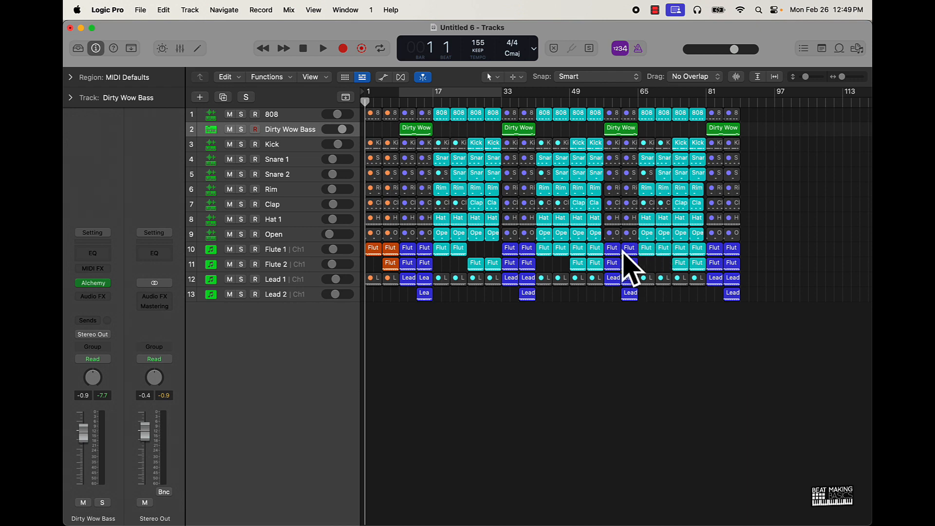
- Insert the Remix FX multi-effect on the Flute 1 track and move its window below the track list
click(263, 255)
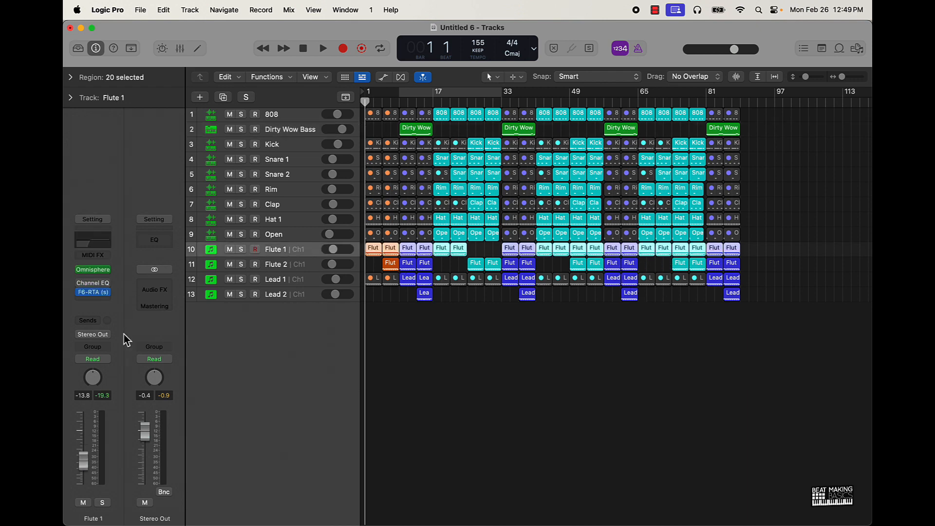
click(104, 307)
mouse_move(127, 455)
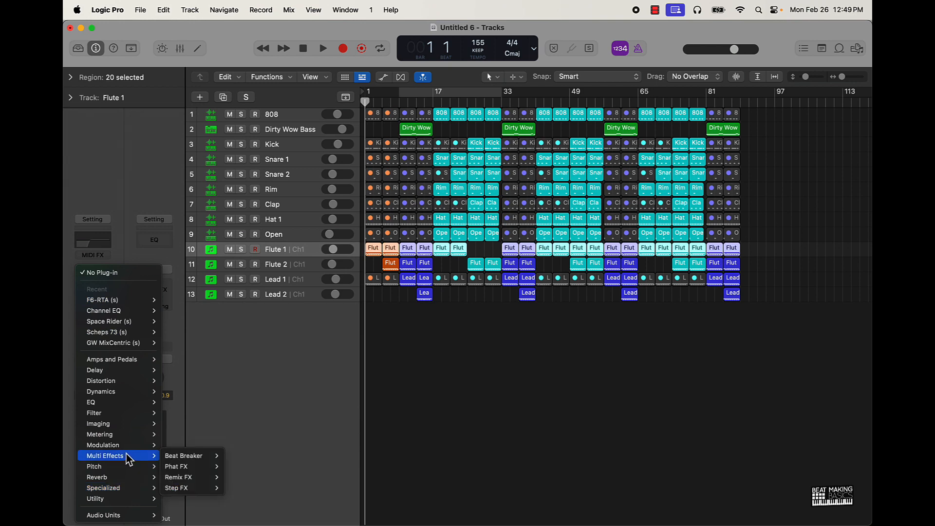
mouse_move(195, 482)
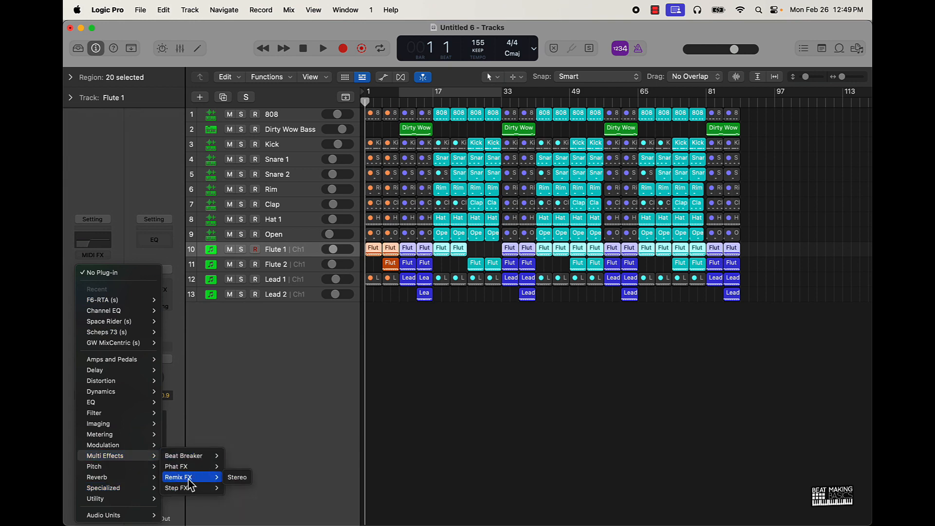
click(190, 481)
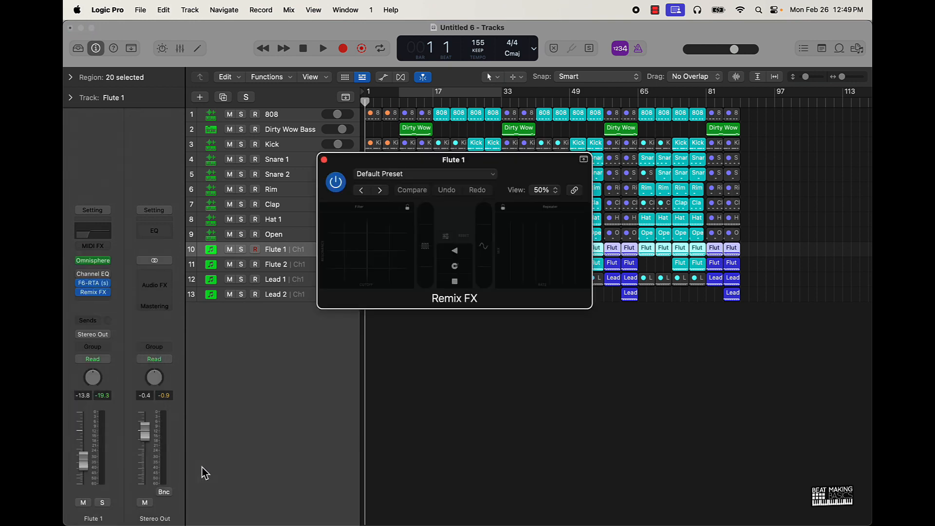
drag(504, 178, 403, 341)
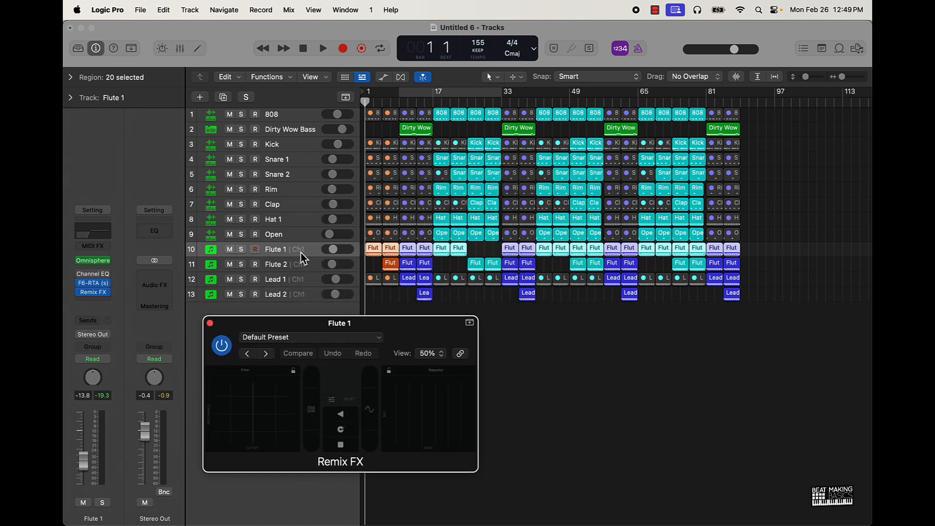
- Place the playhead at bar 65 and set the Flute 1 track's automation mode to Touch
click(721, 313)
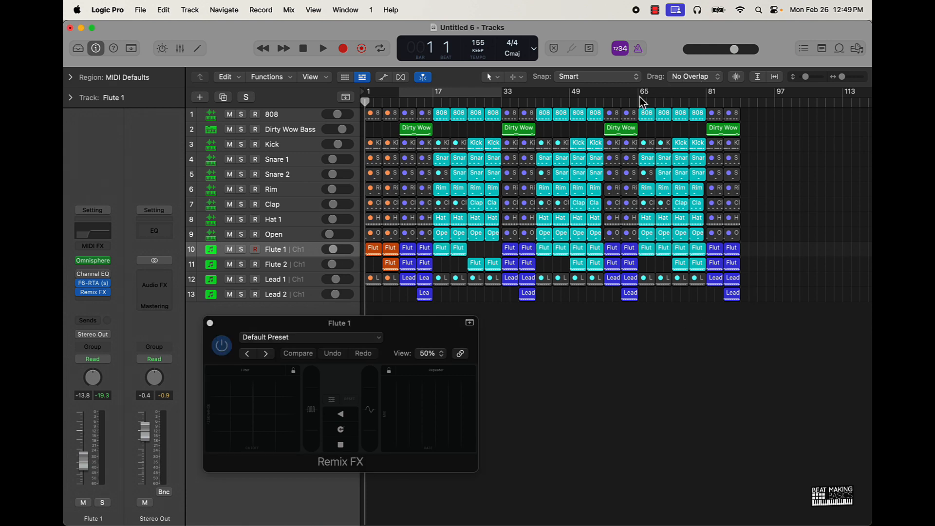
mouse_move(638, 102)
mouse_down()
mouse_move(675, 101)
mouse_move(638, 103)
mouse_up()
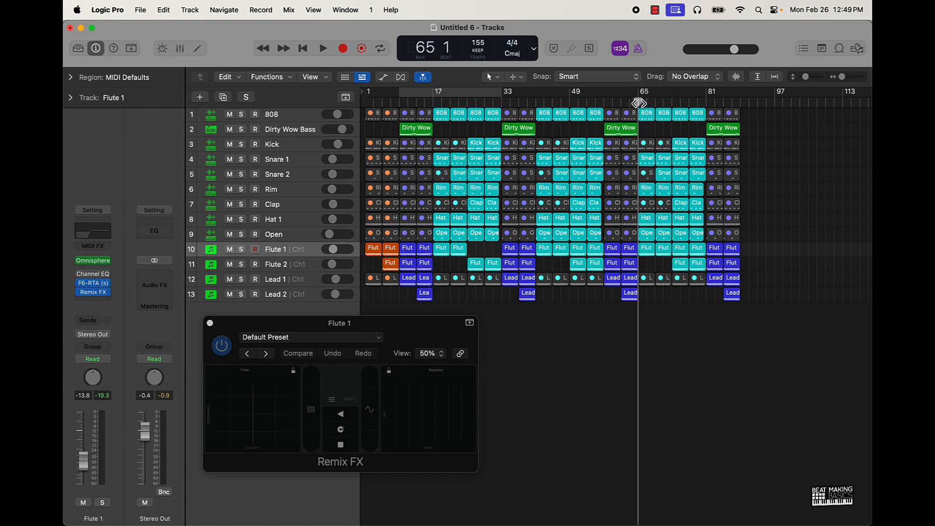
click(395, 336)
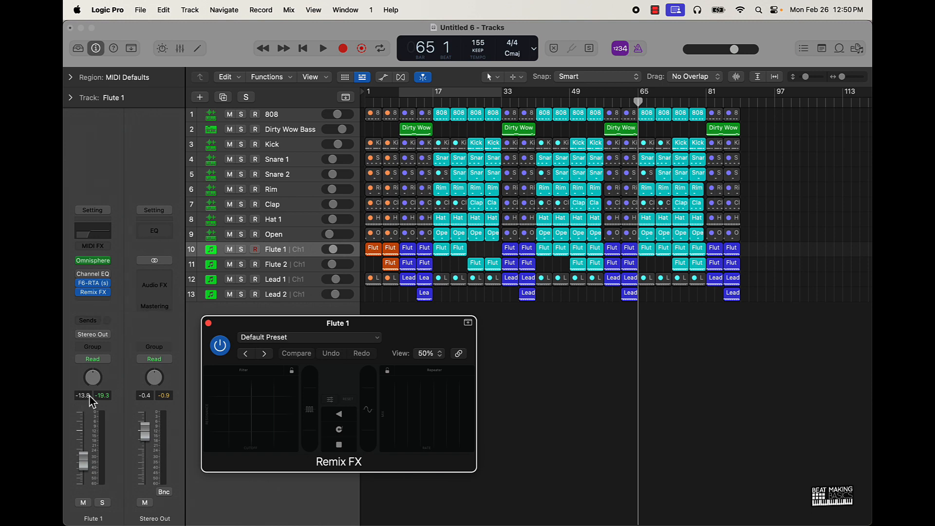
click(107, 361)
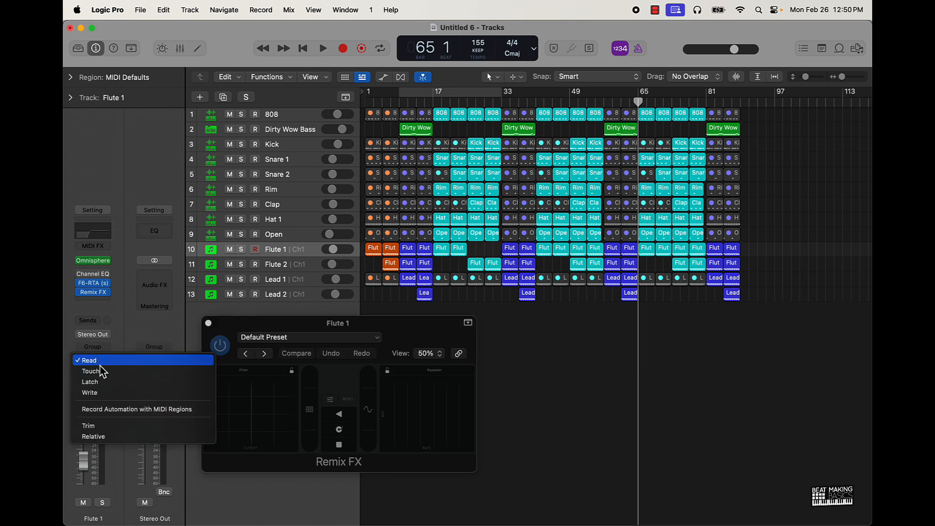
click(120, 375)
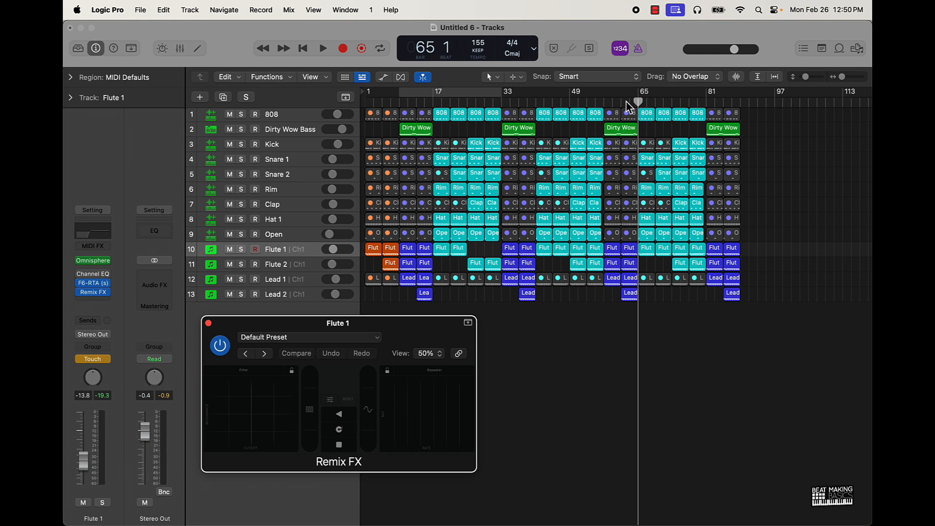
- Play from bar 57 and record a Remix FX filter sweep on Flute 1 from bar 65 to about bar 71
drag(628, 105, 603, 107)
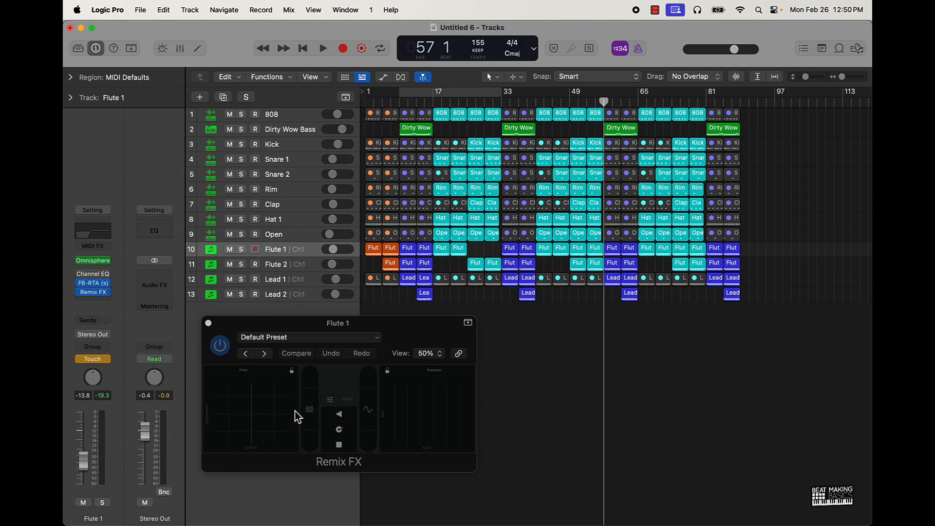
key(space)
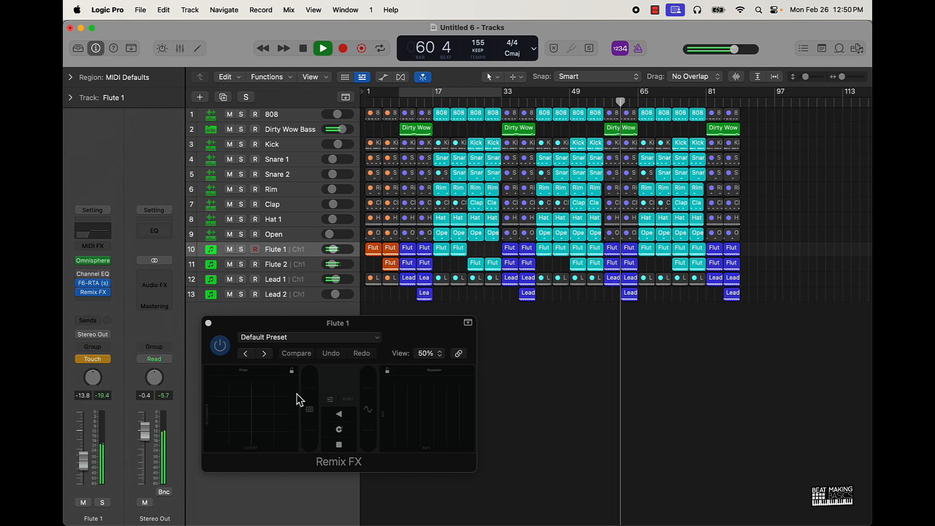
drag(427, 323, 453, 284)
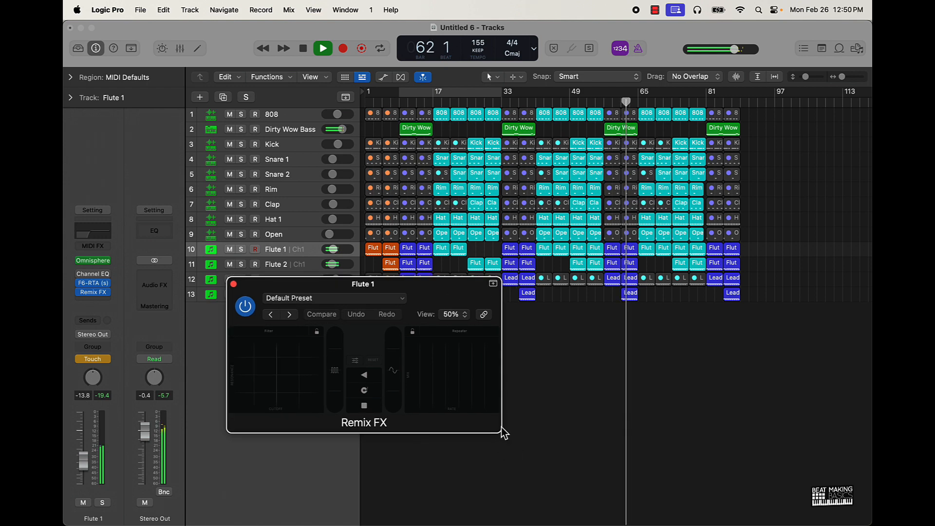
drag(504, 433, 527, 440)
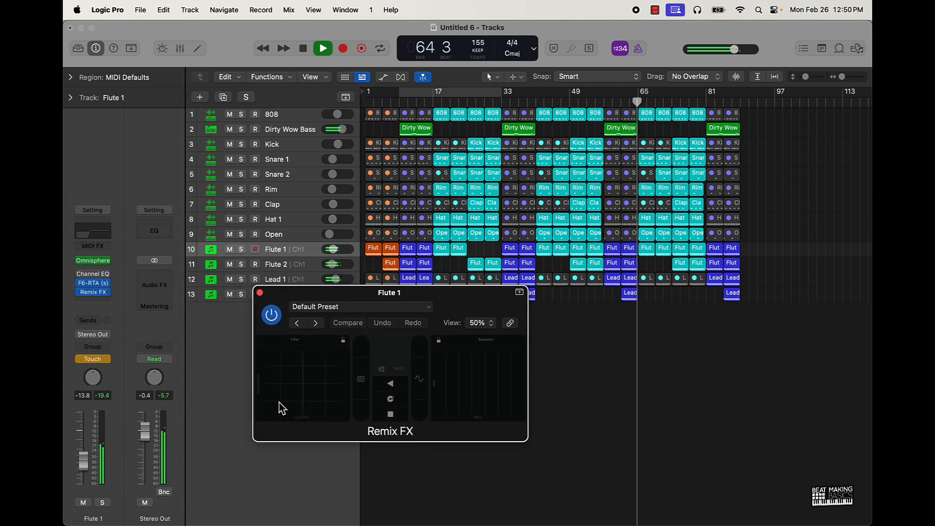
drag(279, 402, 303, 389)
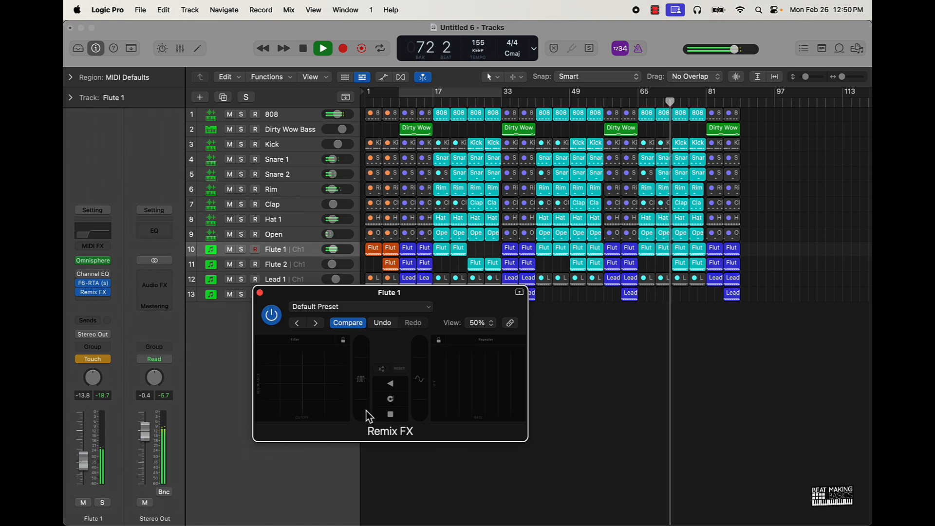
key(space)
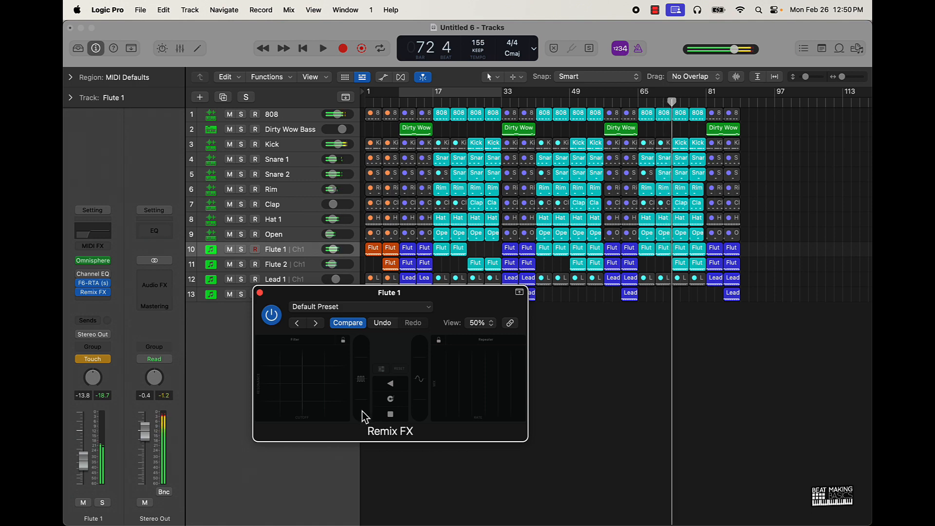
- Play back the Flute 1 filter effect briefly from about bar 66
click(645, 107)
key(space)
drag(272, 400, 276, 402)
key(space)
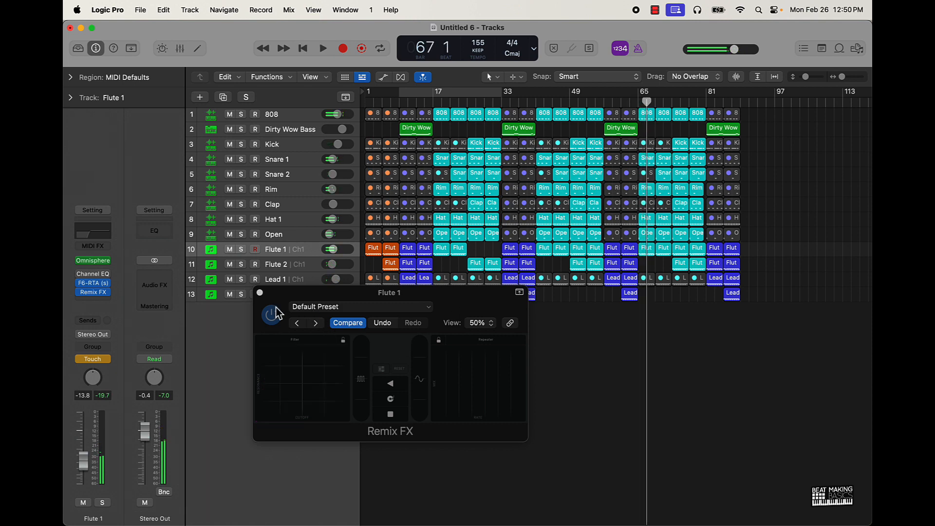
- Set the Flute 1 track's automation mode to Read and close the Remix FX window
click(109, 360)
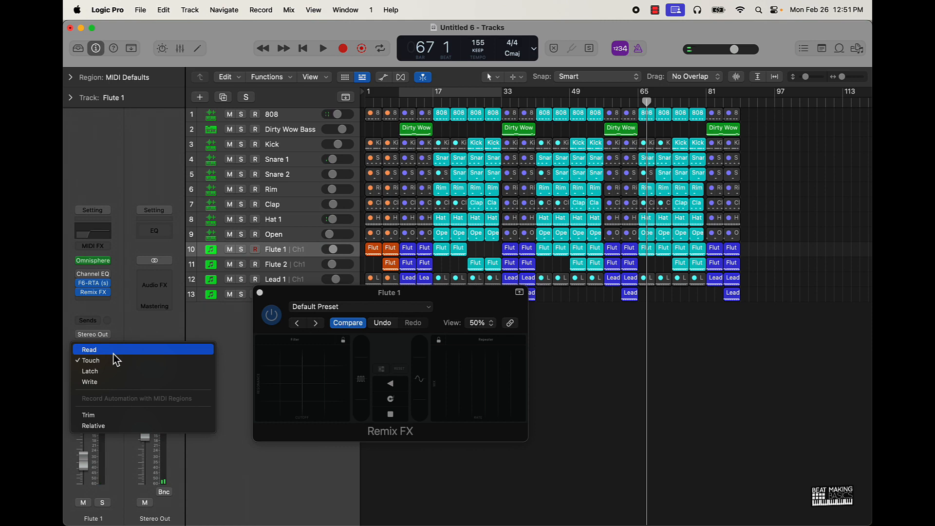
click(115, 359)
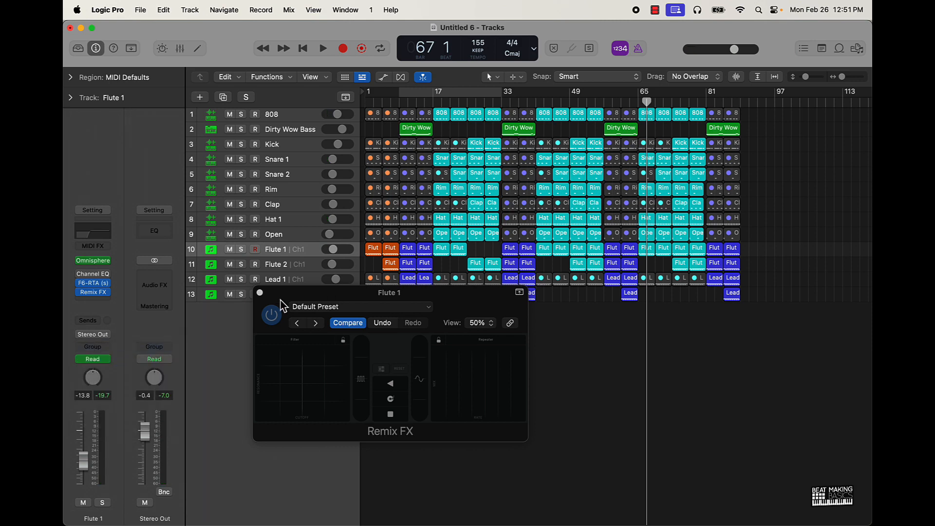
click(260, 293)
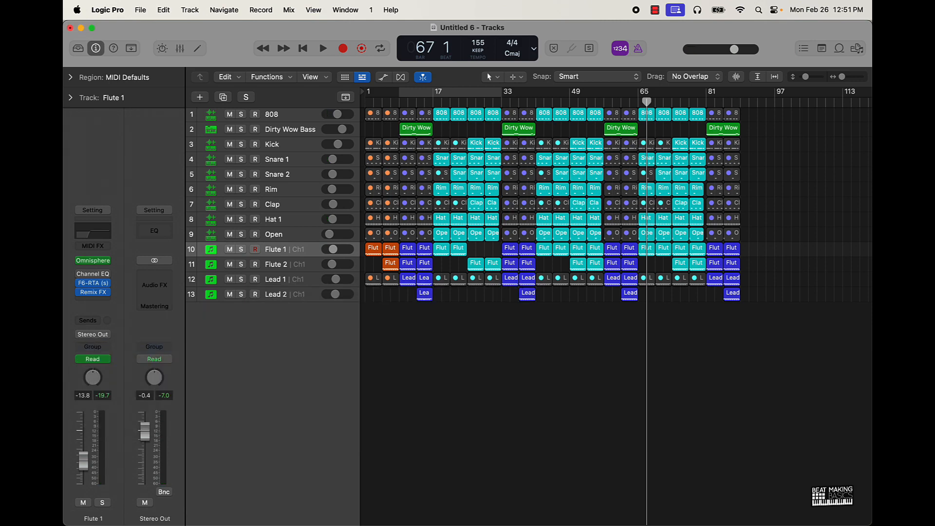
- Show track automation around bar 65 and display the Remix FX Filter On/Off parameter on the Flute 1 track
key(a)
key(super+Right)
key(super+Right)
key(super+Right)
key(super+Right)
key(super+Right)
key(super+Right)
key(super+Right)
key(super+Right)
key(super+Right)
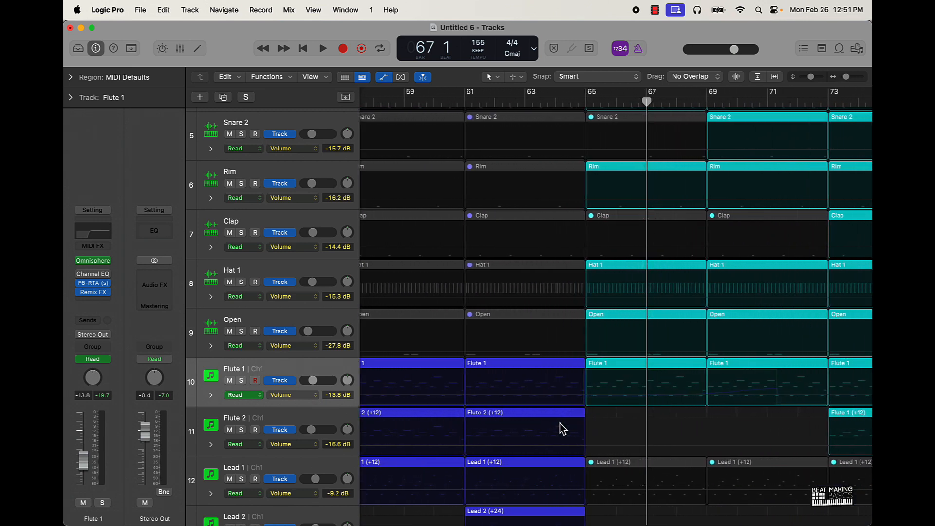
scroll(563, 428, right, 5)
click(277, 368)
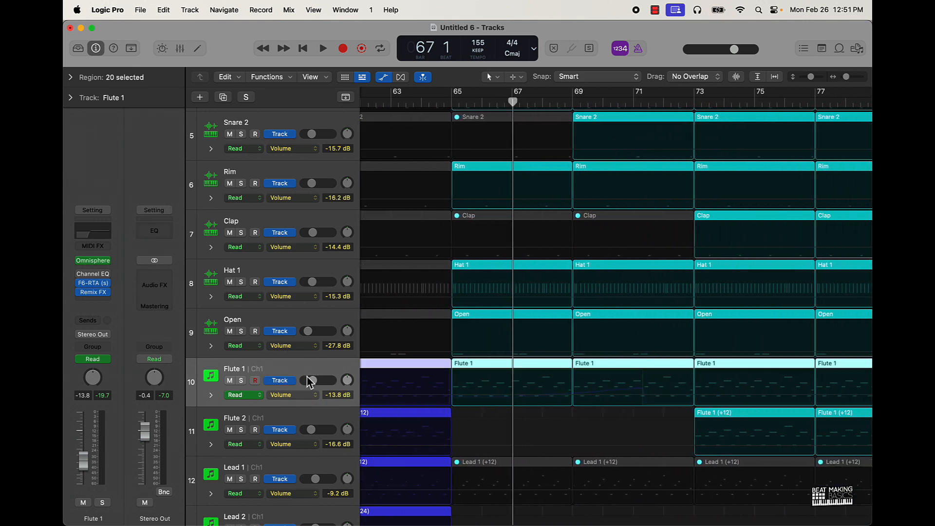
click(297, 396)
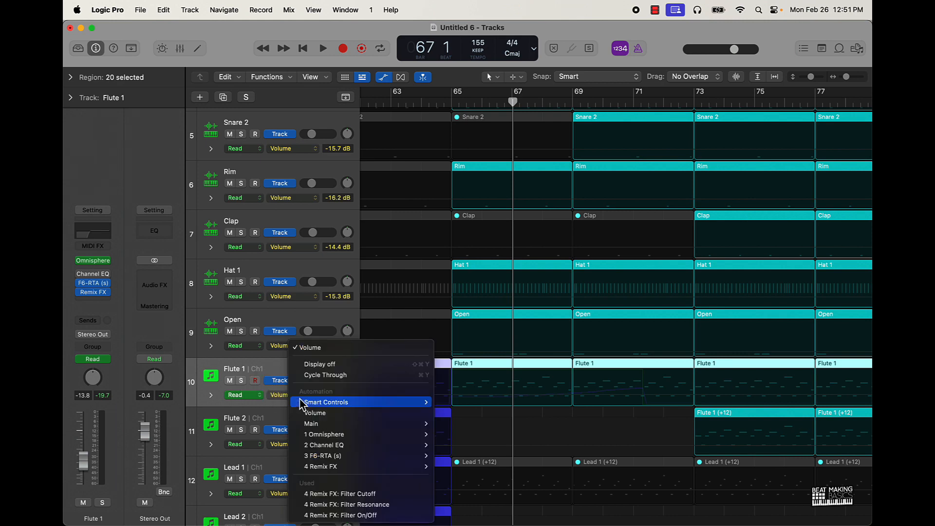
click(369, 514)
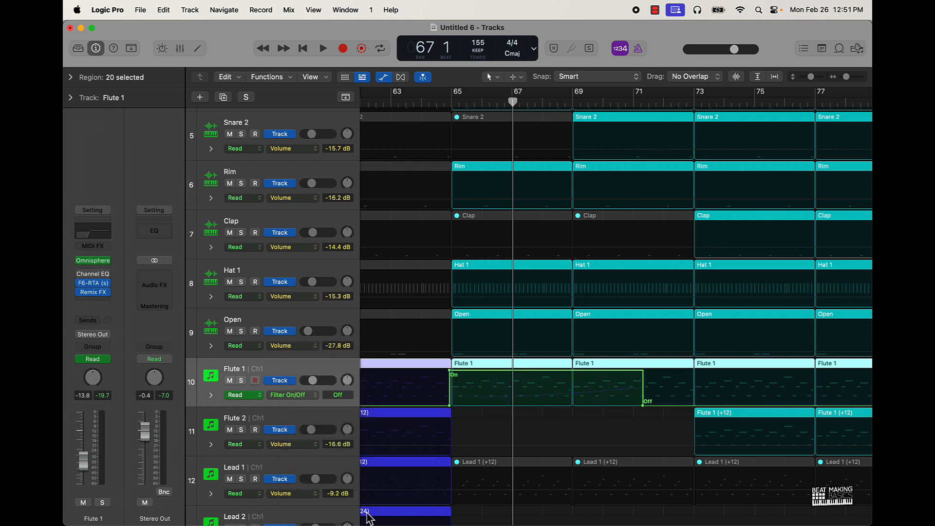
- Move Flute 1's Filter On automation point to the start of bar 65
click(450, 371)
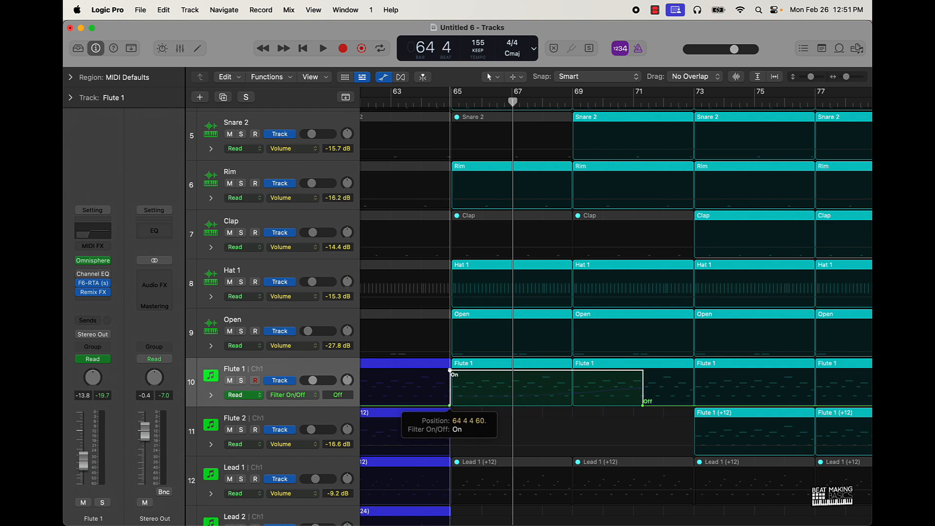
click(450, 371)
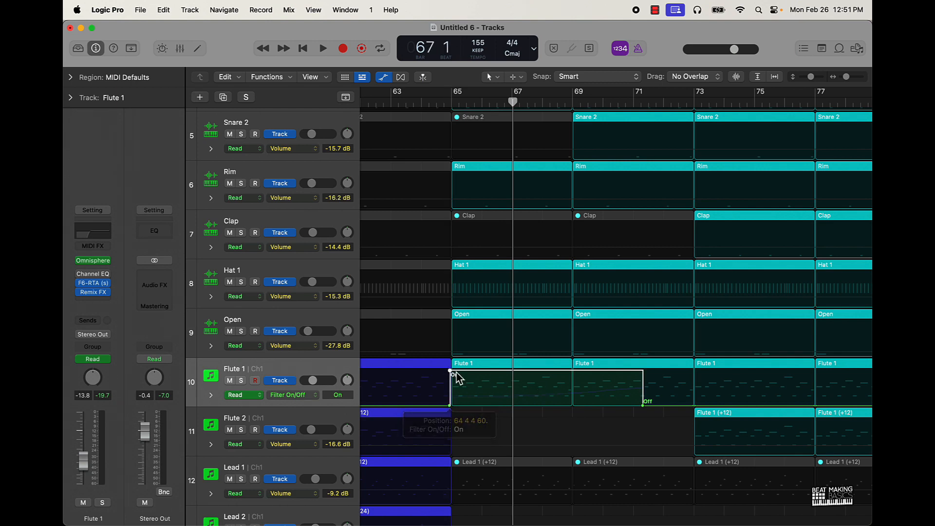
key(super+Right)
key(super+Right)
key(super+Right)
key(super+Right)
scroll(443, 378, left, 7)
scroll(443, 377, left, 1)
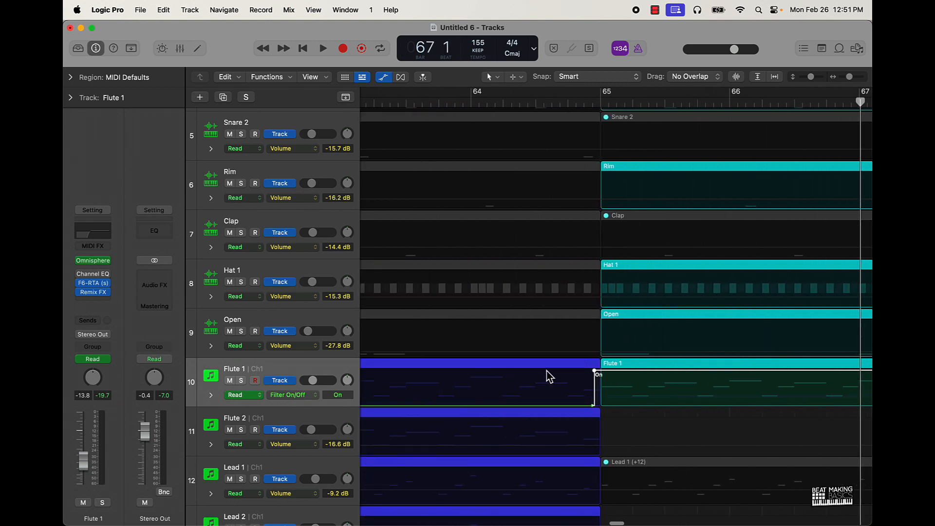
drag(594, 371, 600, 371)
- Display Flute 1's Remix FX Filter Resonance automation and simplify it into a straight ramp from about 0.18 at bar 65 to 0.54 near bar 71
scroll(624, 373, down, 5)
scroll(624, 373, right, 10)
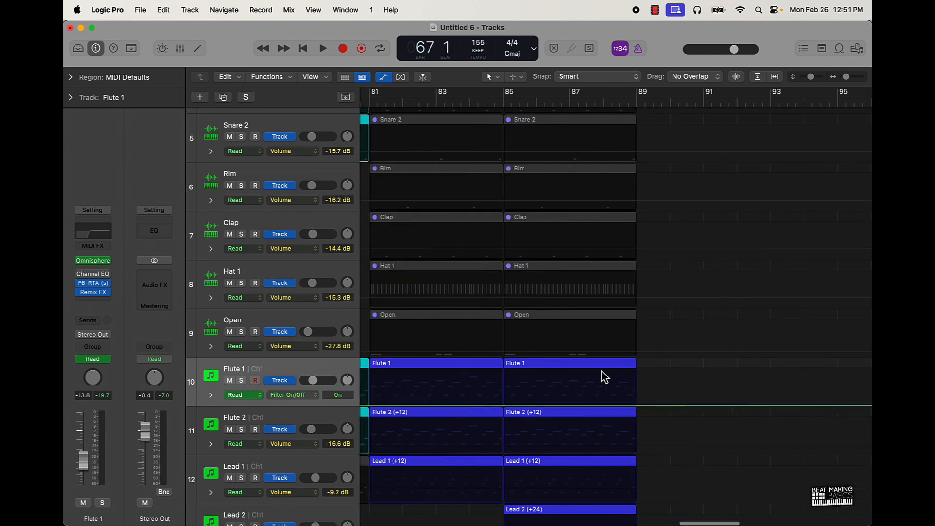
scroll(585, 378, left, 3)
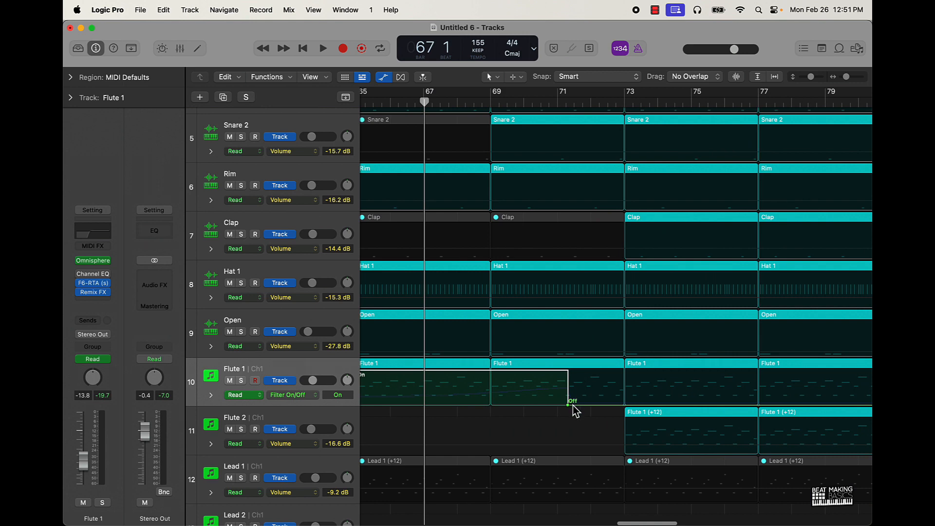
click(292, 394)
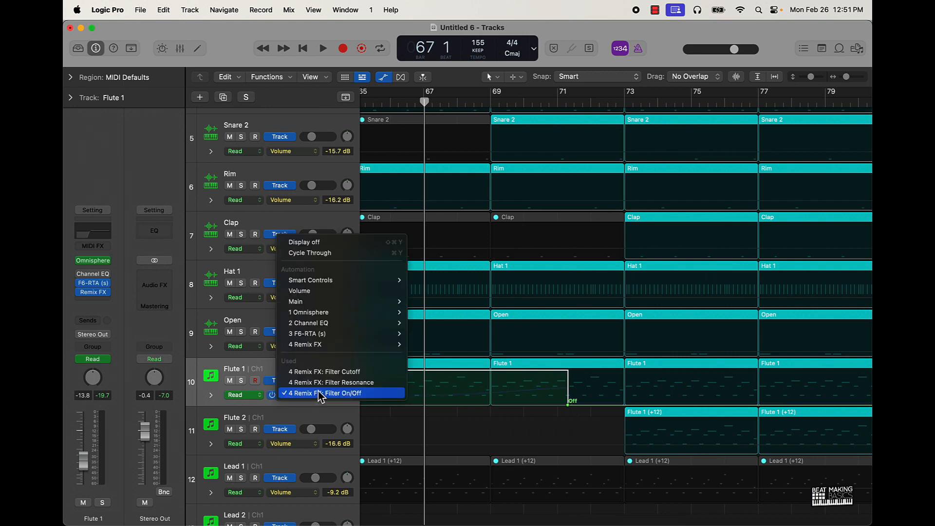
click(341, 381)
scroll(472, 410, left, 2)
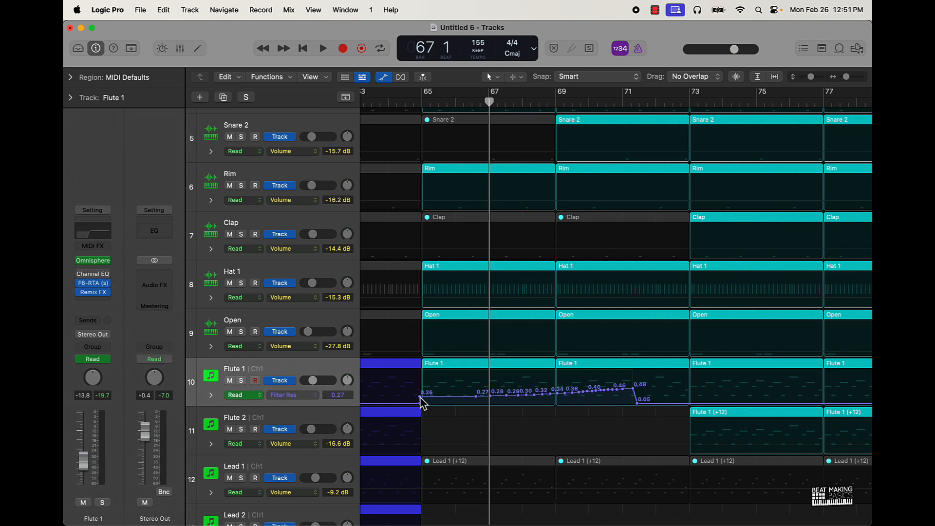
drag(421, 398, 421, 400)
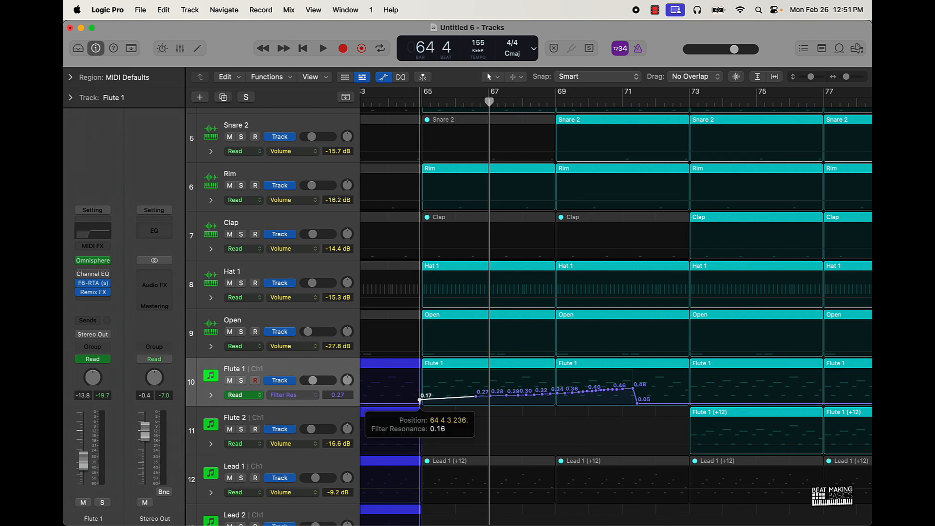
drag(419, 401, 420, 402)
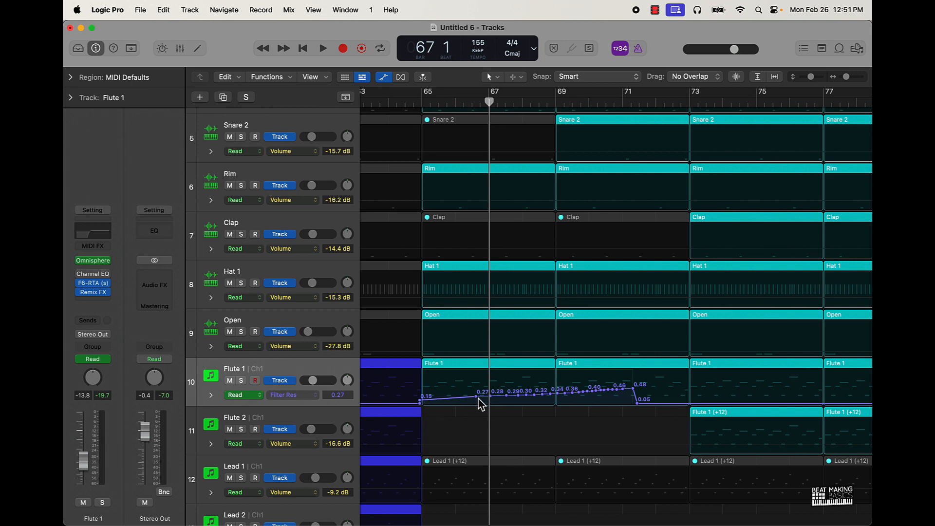
drag(479, 398, 632, 386)
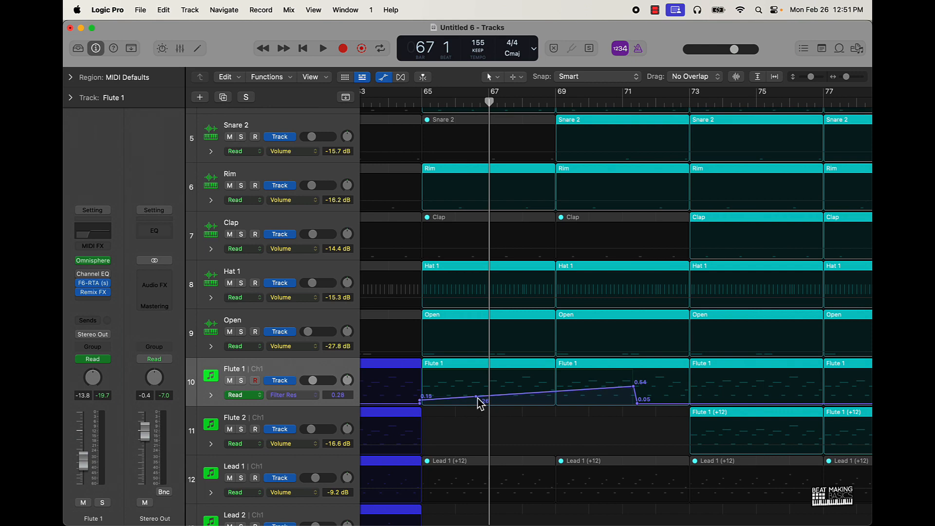
drag(478, 397, 420, 402)
- Play back the automated Flute 1 section from about bar 64 to bar 74
double_click(396, 102)
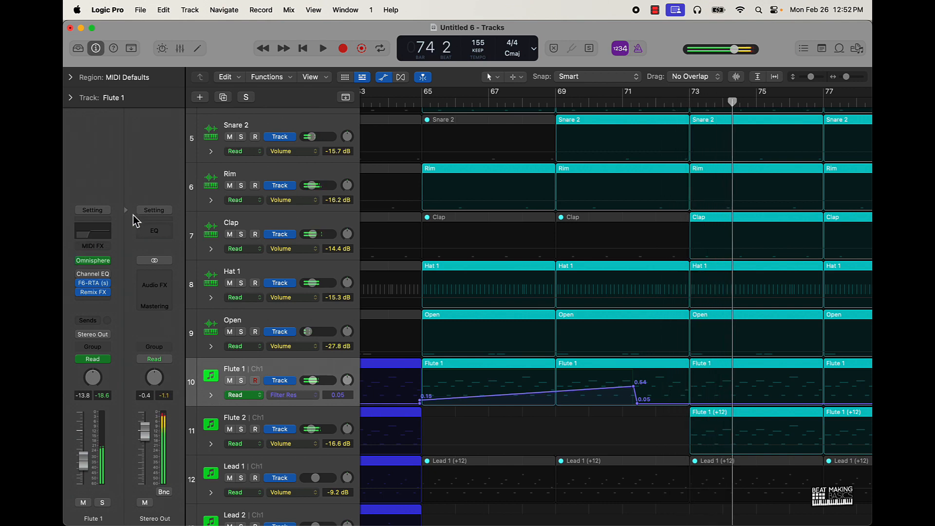
key(space)
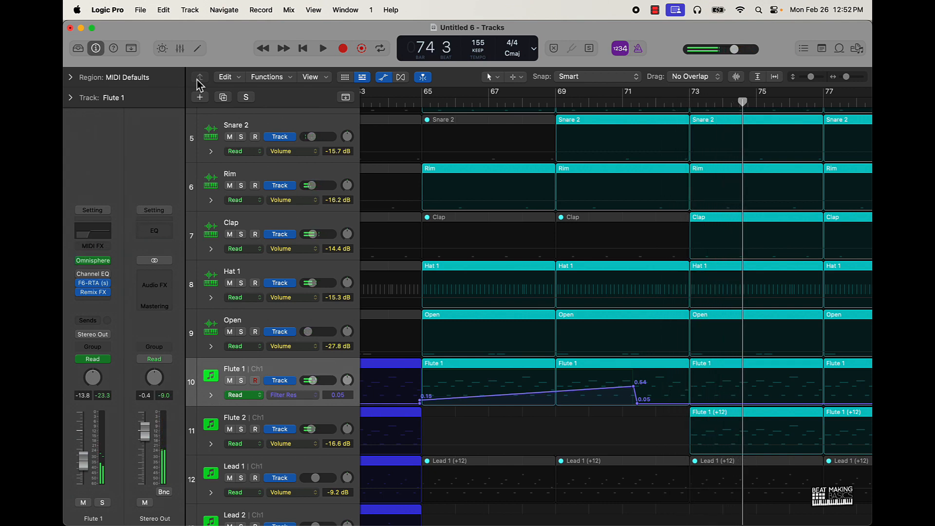
- Hide the track automation and mute the two Flute 1 regions in bars 49 to 57
key(a)
scroll(536, 431, down, 10)
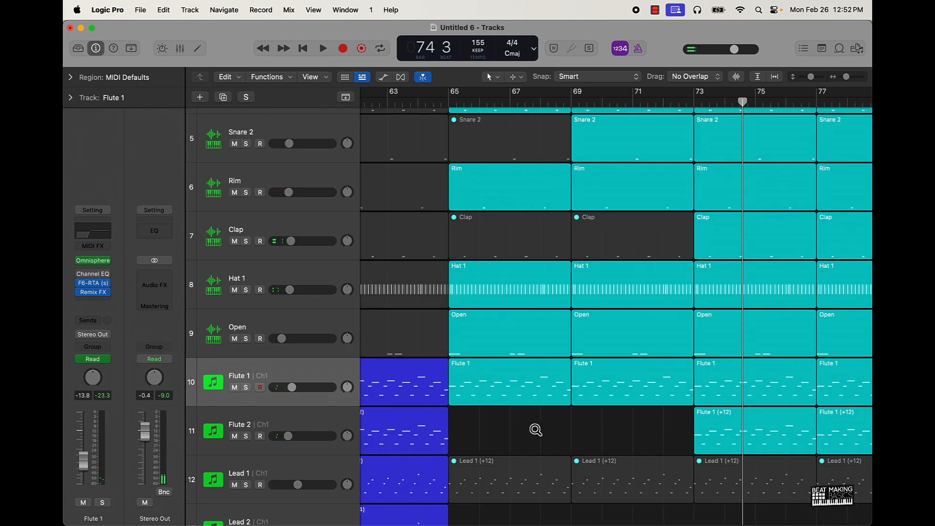
scroll(538, 427, down, 2)
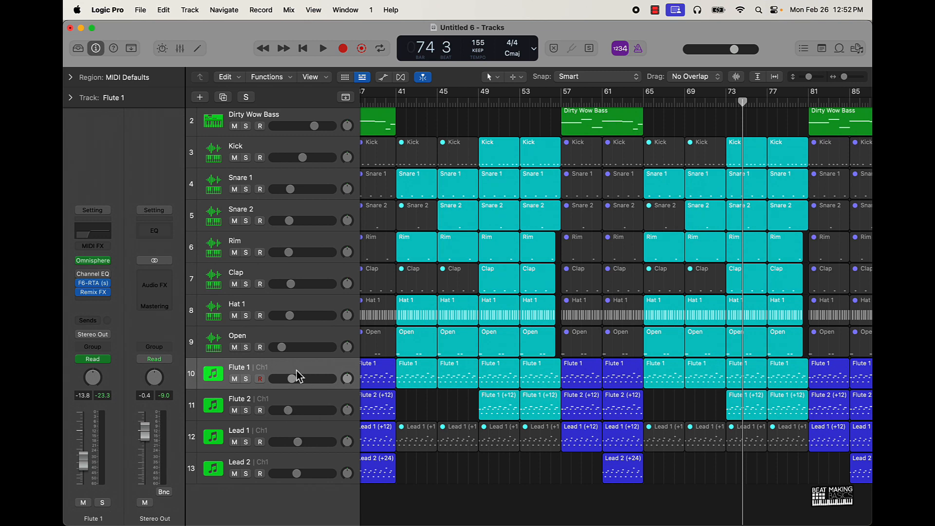
scroll(298, 377, left, 6)
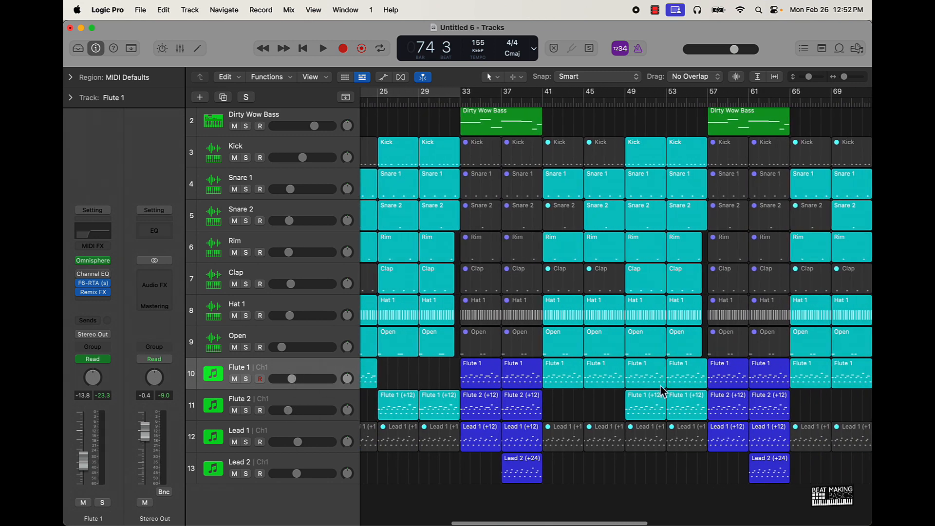
scroll(661, 387, right, 3)
click(590, 382)
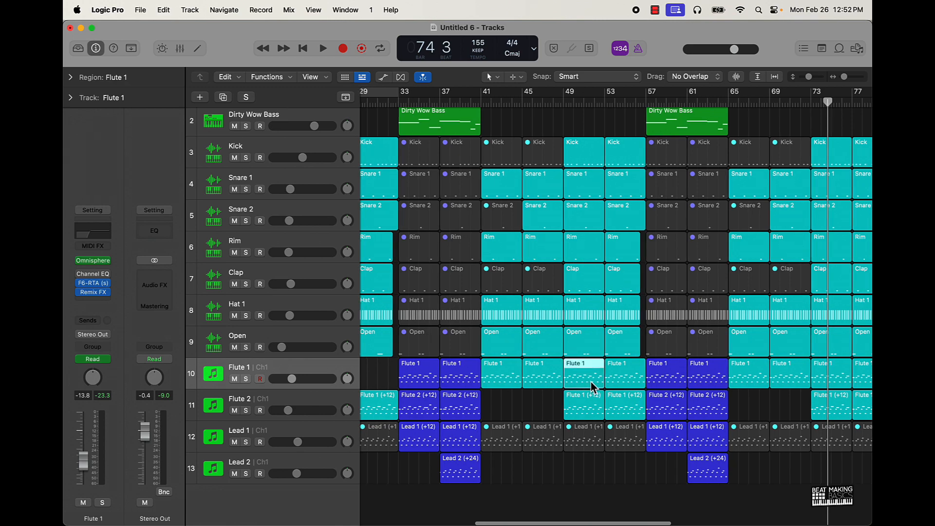
shift+click(621, 385)
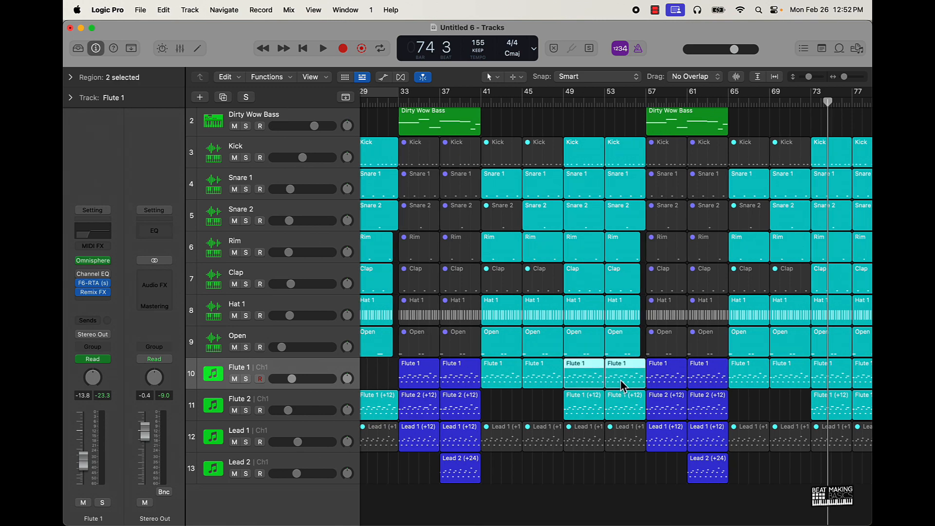
key(ctrl+m)
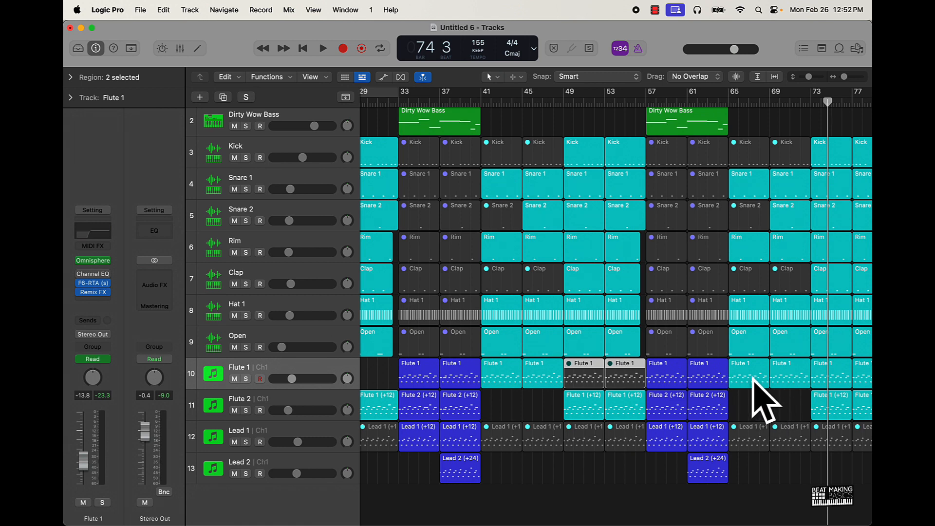
- Review the flute layout from bar 1, deselect the regions and place the playhead in bar 48
scroll(506, 424, left, 10)
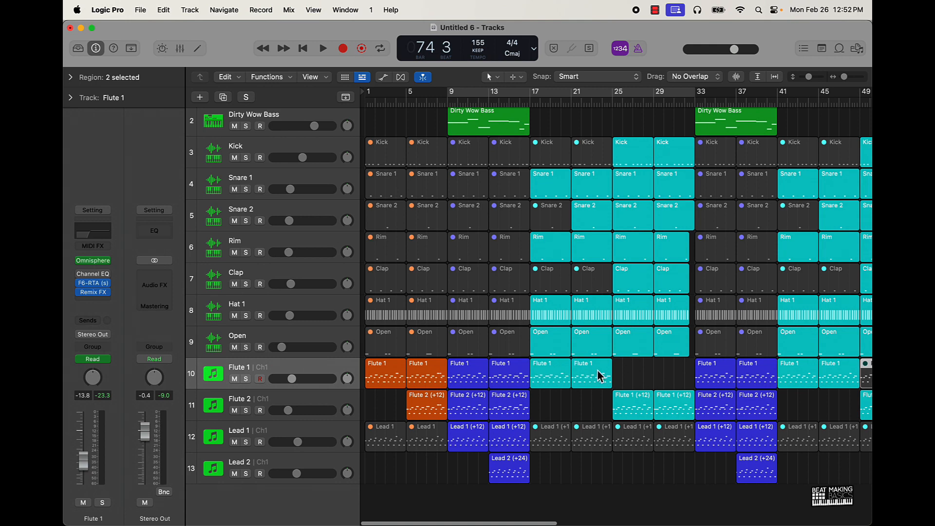
scroll(636, 407, right, 6)
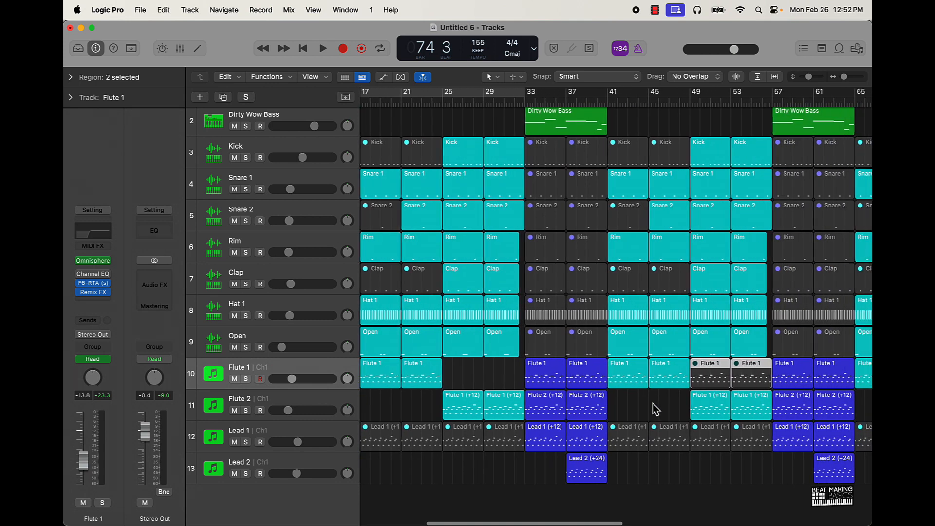
click(655, 409)
click(678, 102)
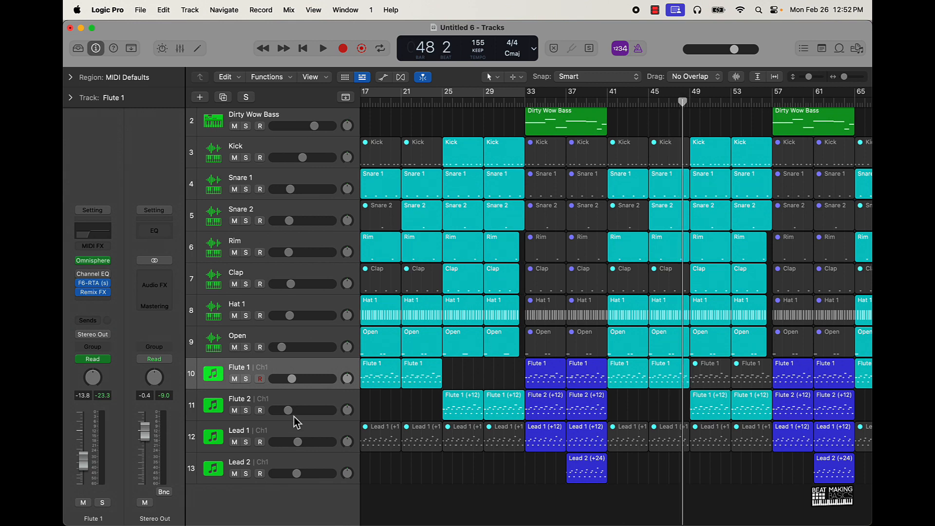
- Rename all regions in the arrangement after their tracks, including the Flute 1 copies on the Flute 2 track
click(305, 408)
click(669, 416)
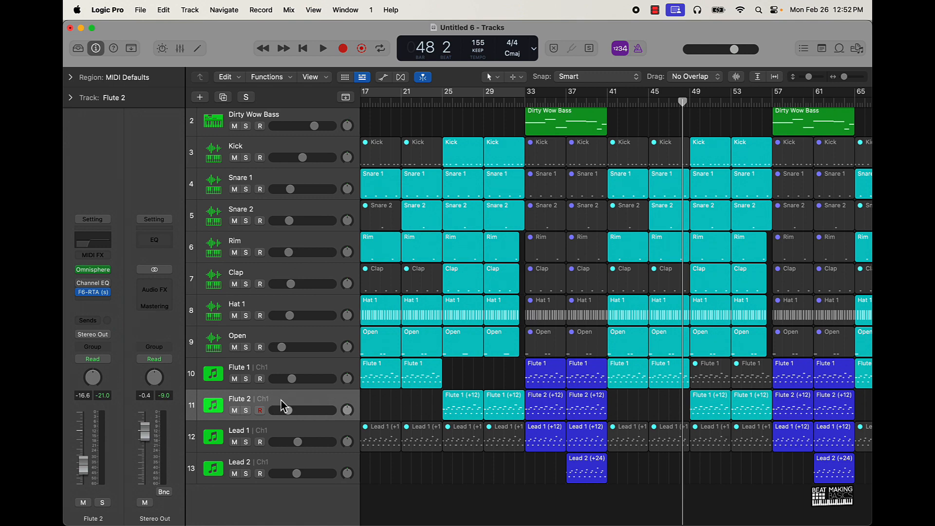
key(super+a)
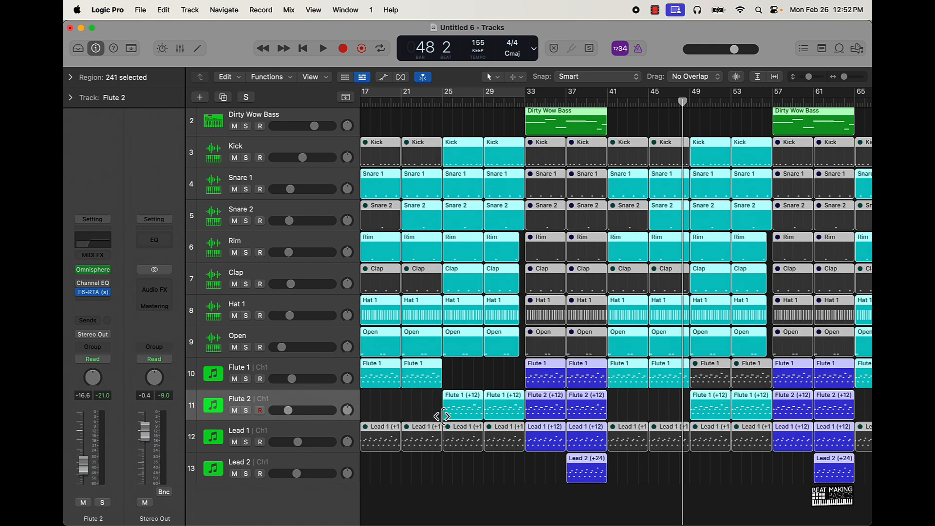
click(653, 415)
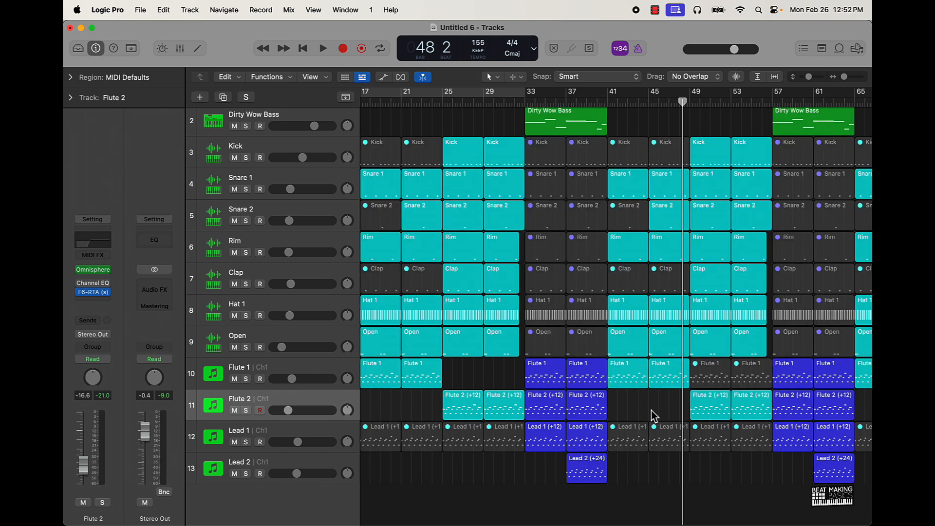
- Add the Beat Breaker multi-effect to the Flute 2 track after its F6-RTA plug-in
click(308, 407)
click(106, 298)
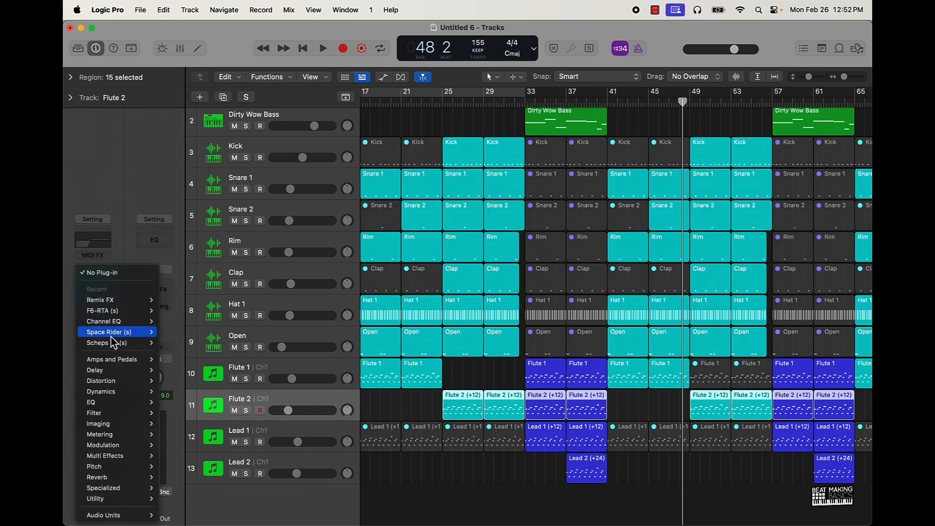
mouse_move(117, 447)
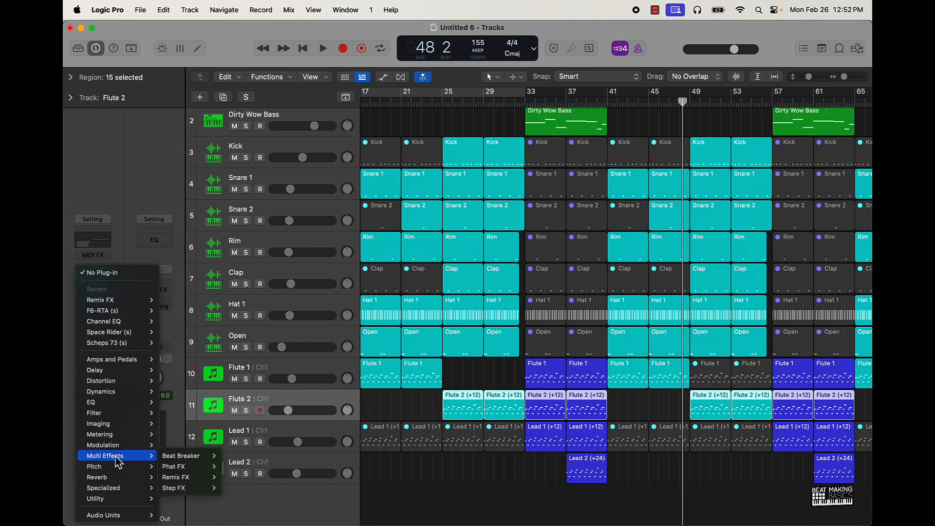
mouse_move(187, 458)
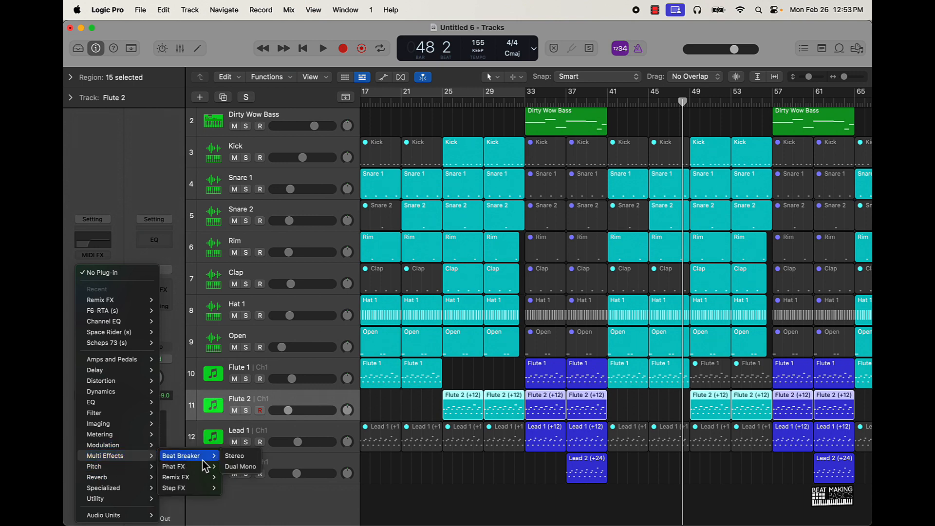
click(227, 465)
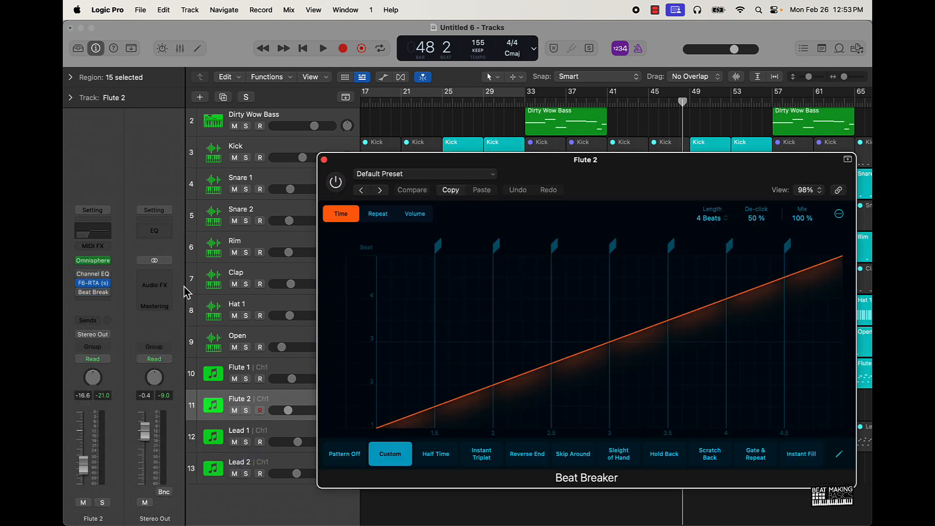
- Set Flute 2's automation mode to Touch and choose the Half Time pattern in Beat Breaker
click(106, 359)
click(109, 371)
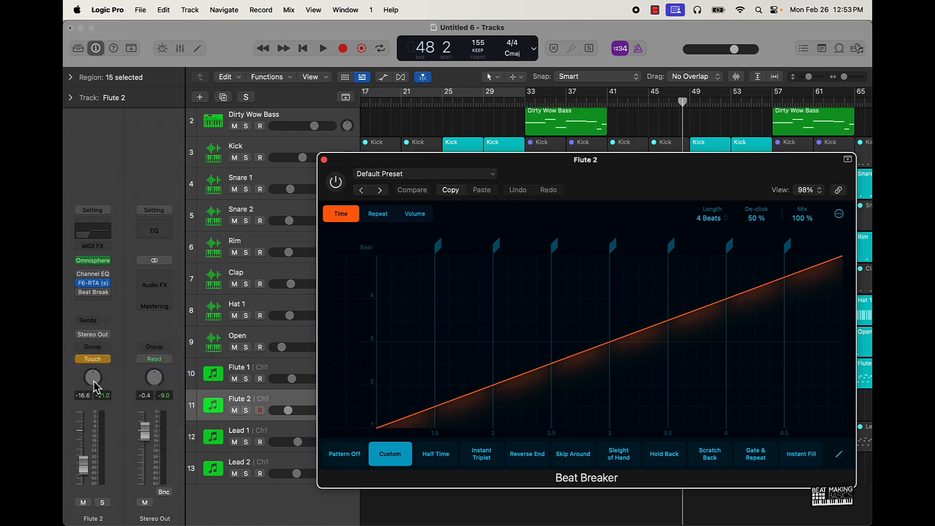
drag(604, 179, 350, 47)
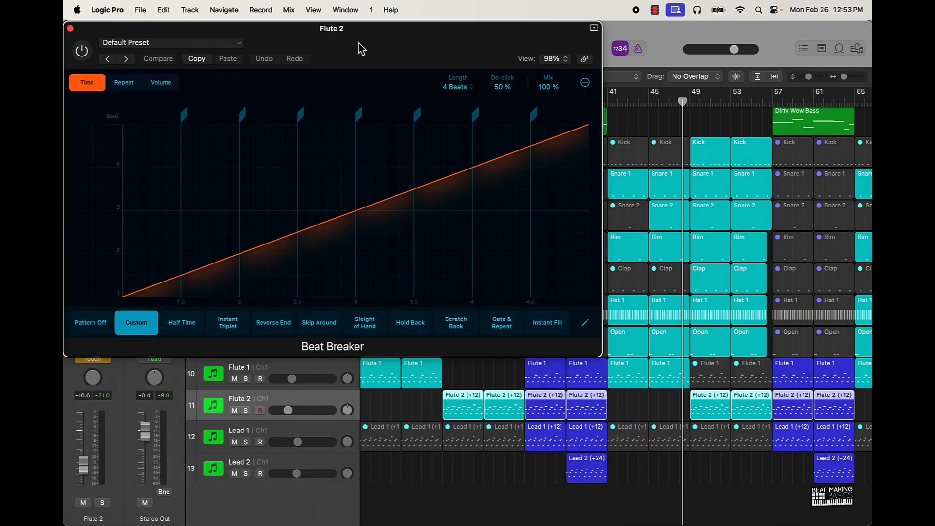
click(189, 327)
drag(386, 62, 450, 62)
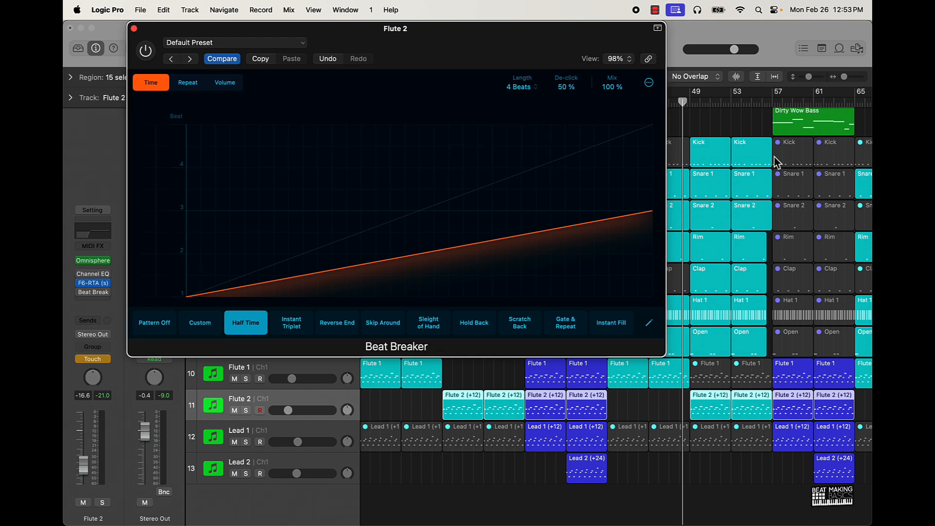
- Move the playhead to bar 46 and shrink the Beat Breaker window to 55% so it clears the Flute 2 track
drag(685, 102, 659, 99)
drag(166, 51, 176, 23)
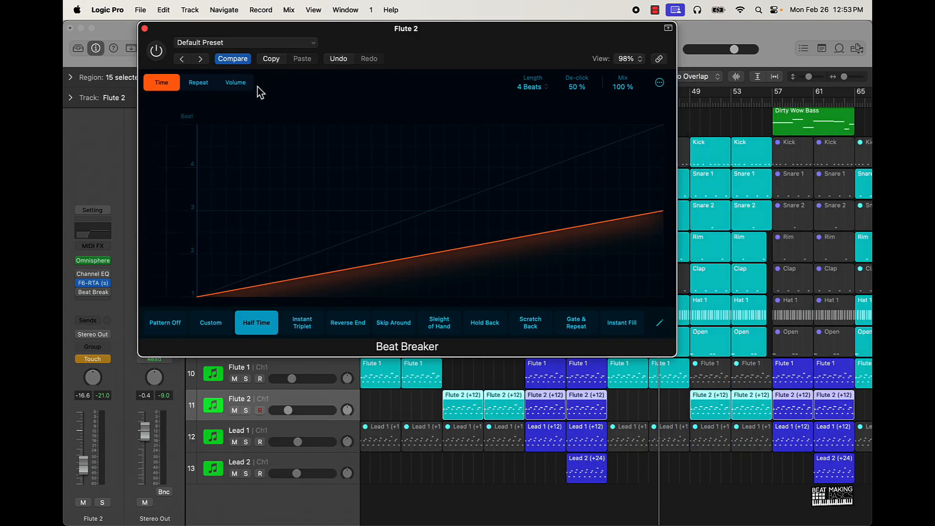
drag(678, 355, 436, 236)
drag(355, 47, 363, 115)
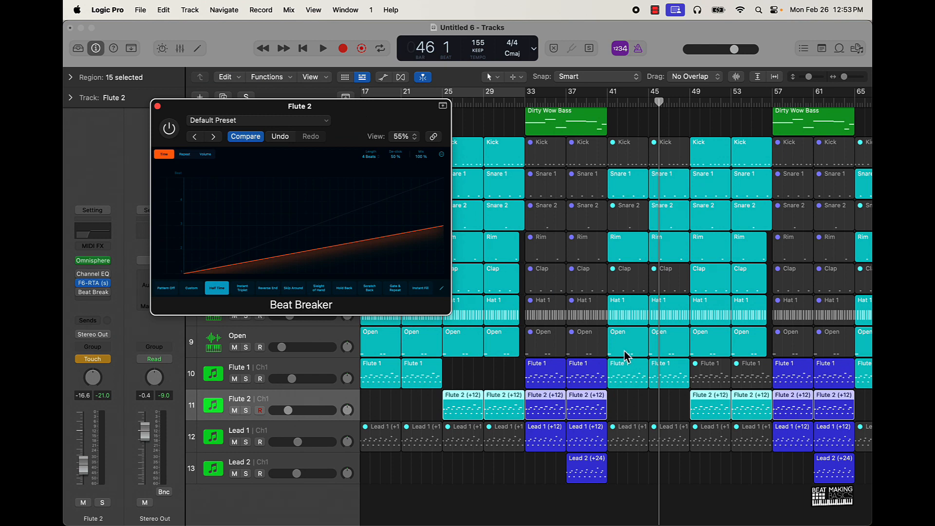
- Record bypass automation for Beat Breaker on Flute 2 by toggling it during playback from bar 46, then stop and close the plug-in
scroll(579, 363, up, 2)
key(space)
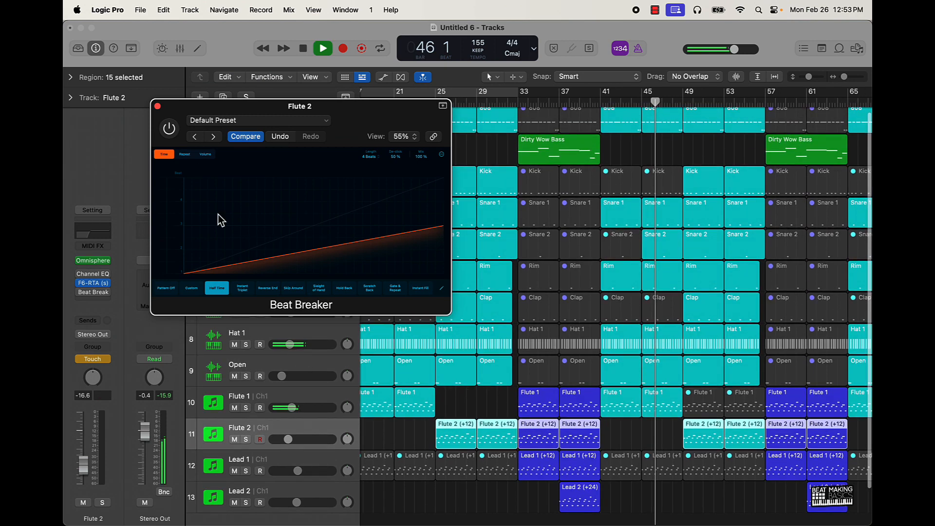
click(170, 132)
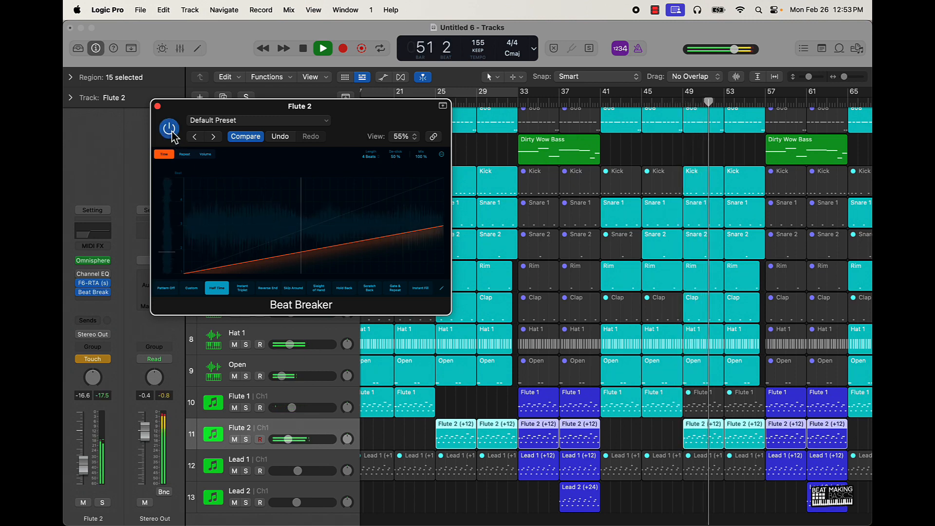
click(170, 129)
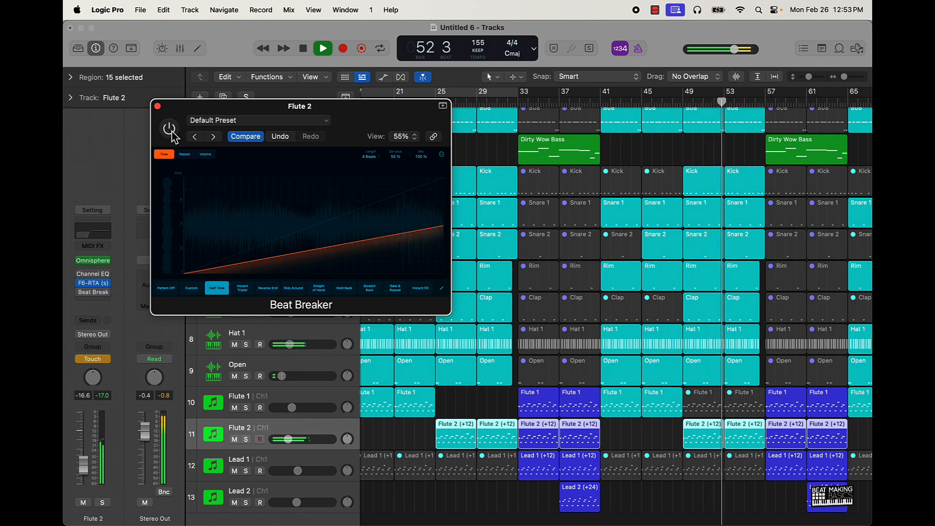
key(space)
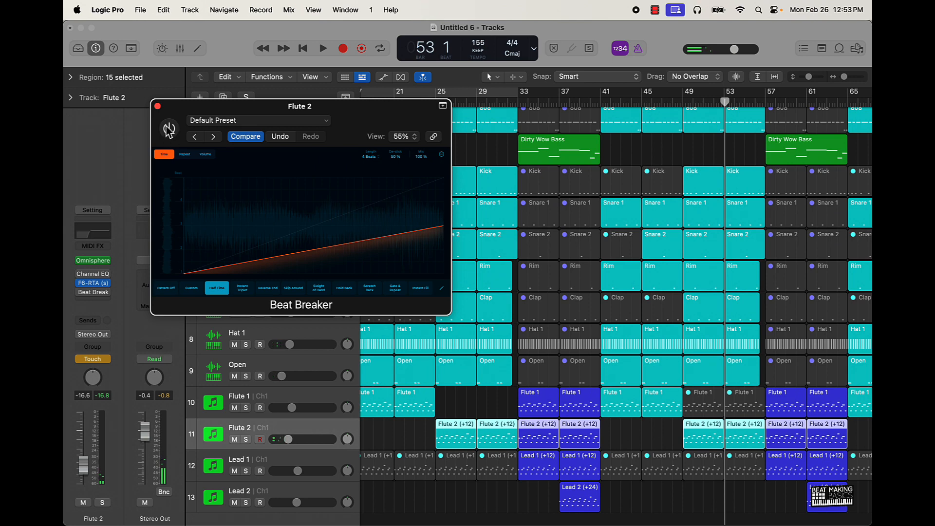
click(157, 106)
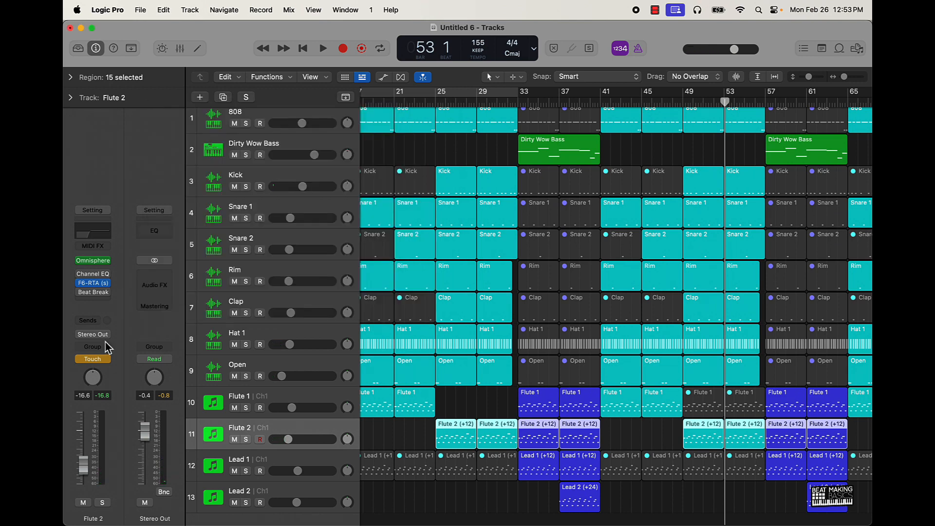
- Return Flute 2 to Read automation mode and show its Insert 3 Bypass (Beat Break) automation lane
click(108, 364)
click(98, 349)
key(a)
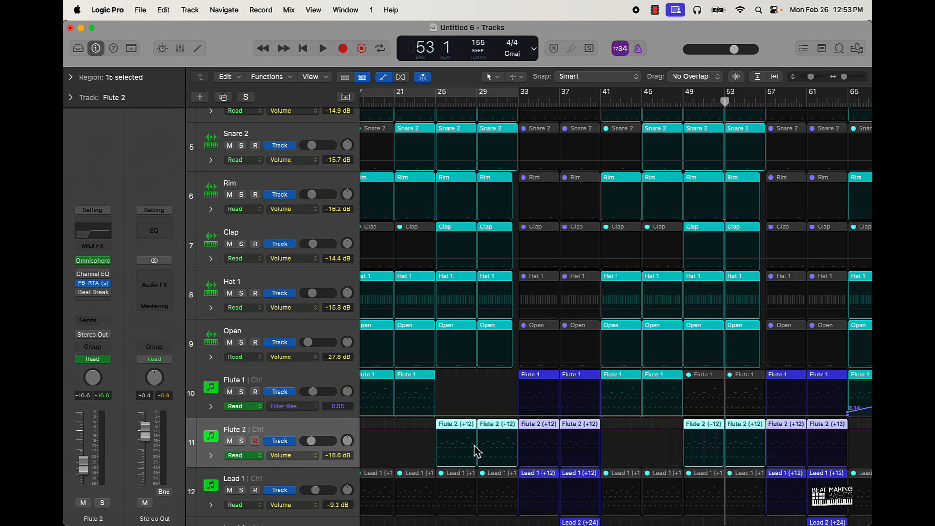
click(303, 459)
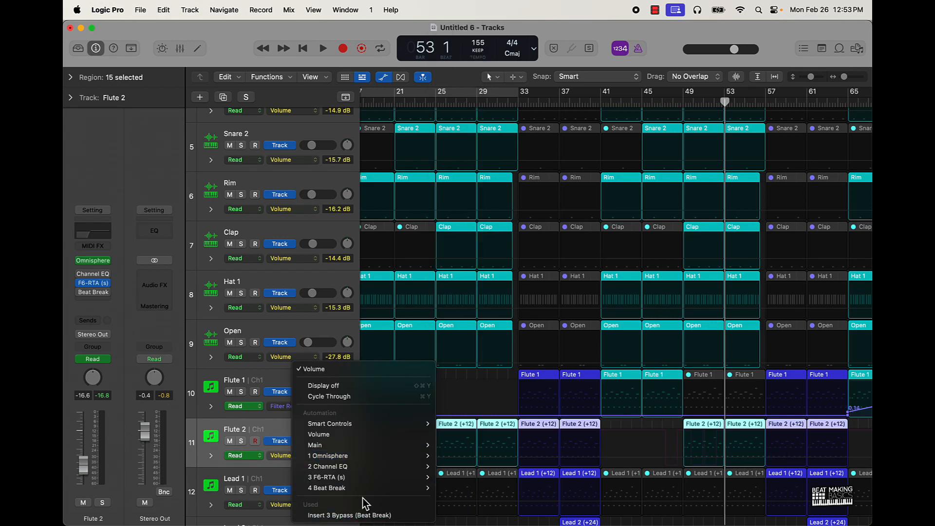
click(364, 514)
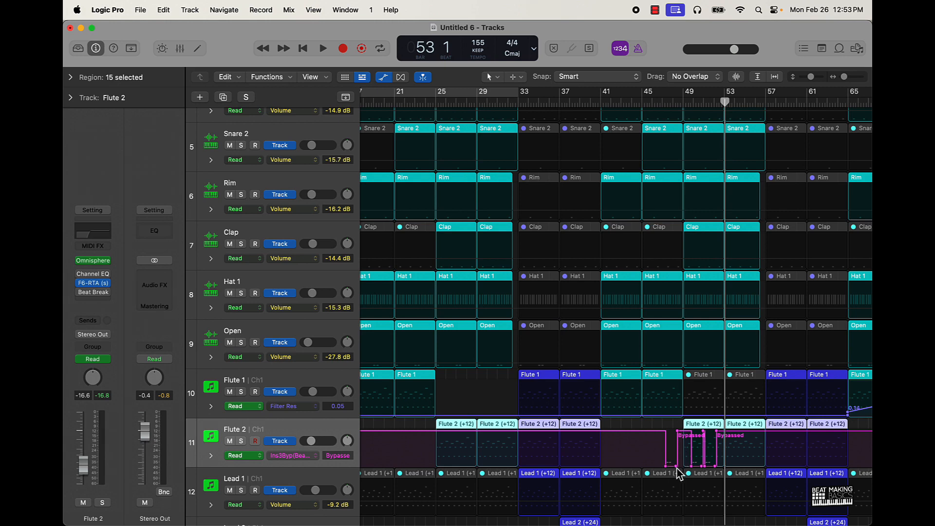
- Reshape Flute 2's bypass automation so Beat Breaker is active from bar 49 to bar 57 and bypassed before and after
drag(677, 467, 763, 465)
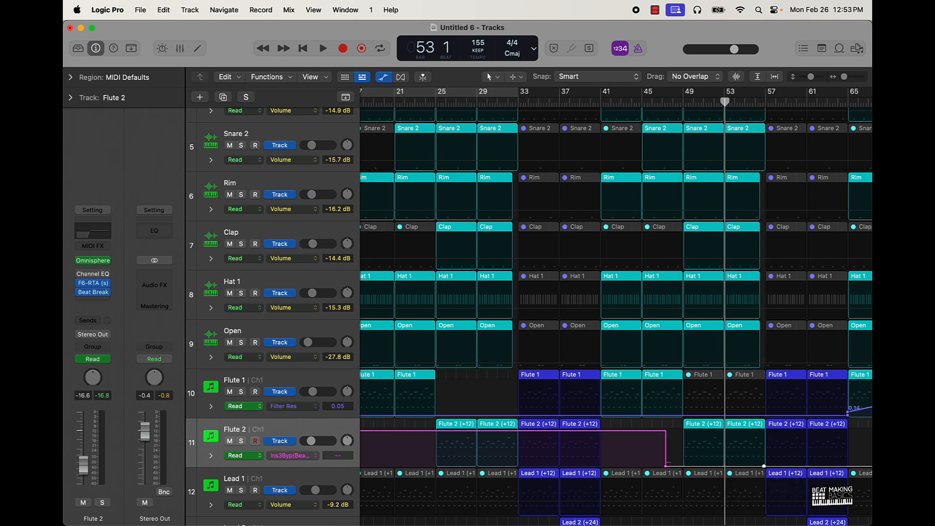
drag(665, 468, 683, 467)
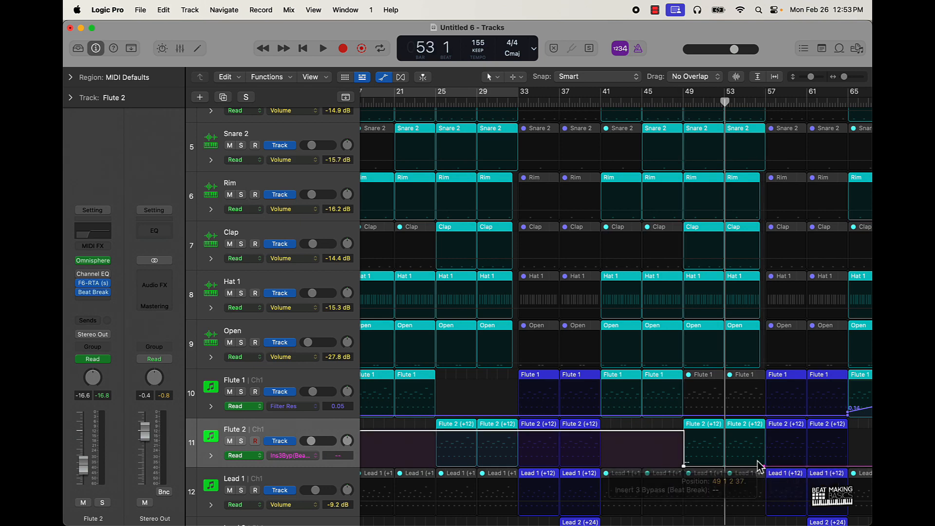
drag(765, 468, 764, 431)
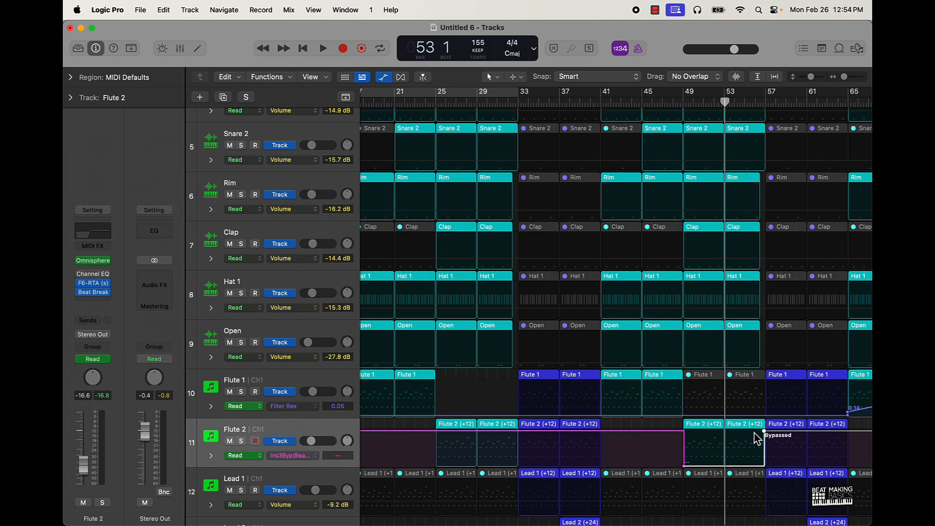
scroll(755, 438, up, 10)
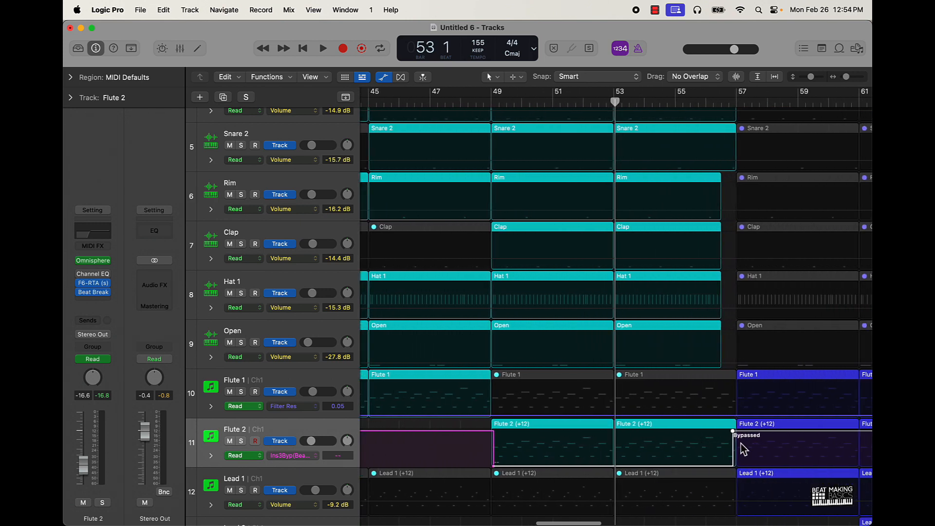
drag(733, 430, 736, 431)
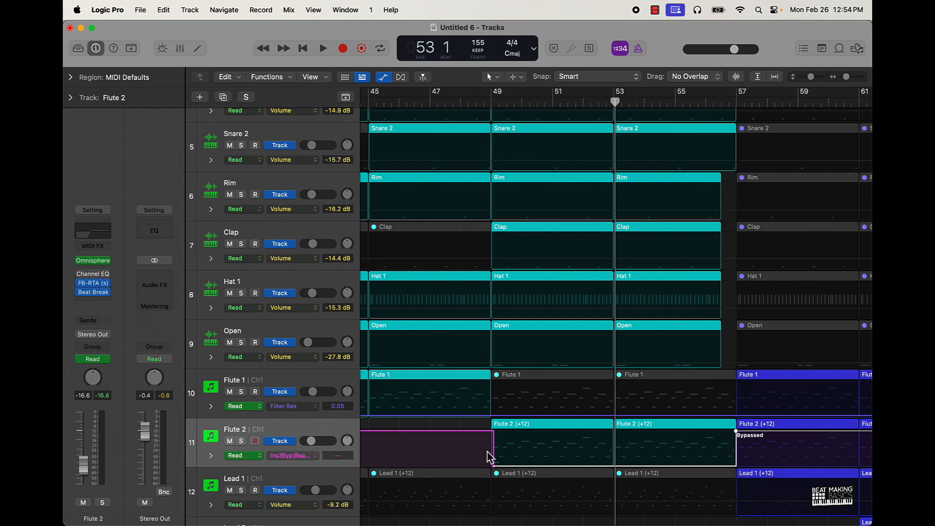
drag(494, 465, 491, 465)
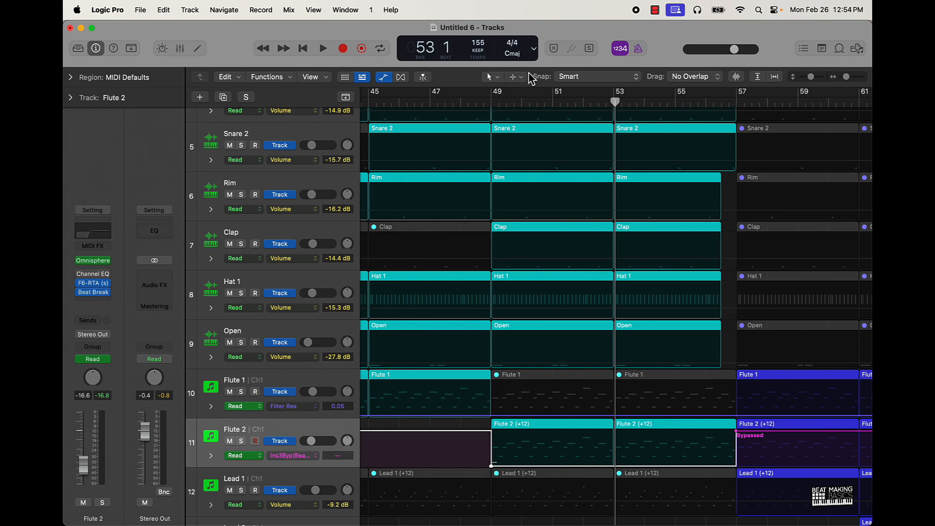
- Play the arrangement from bar 46 past bar 57 to hear the automated Half Time effect on Flute 2
click(437, 101)
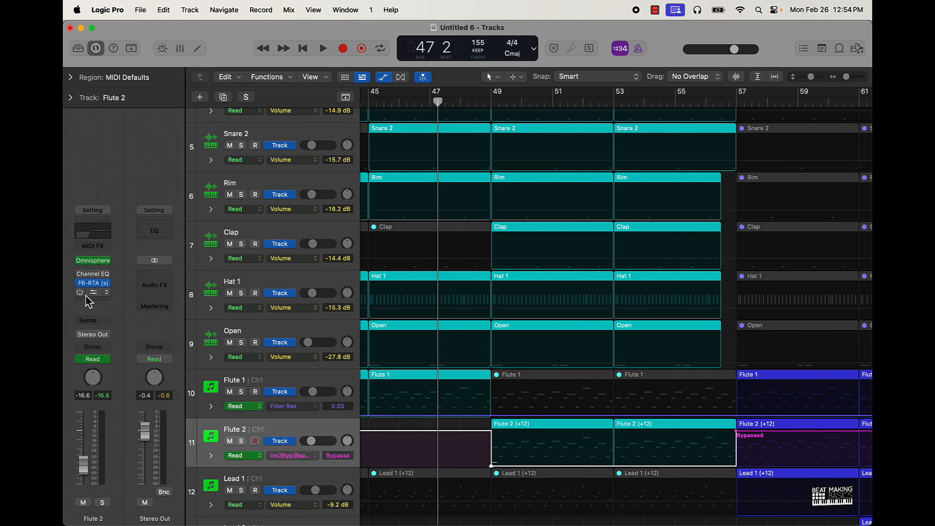
drag(438, 100, 411, 83)
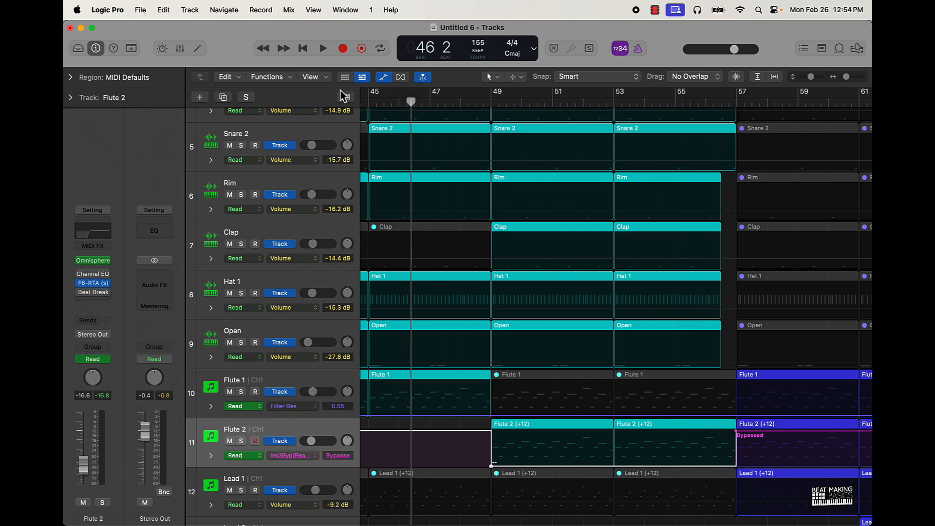
key(space)
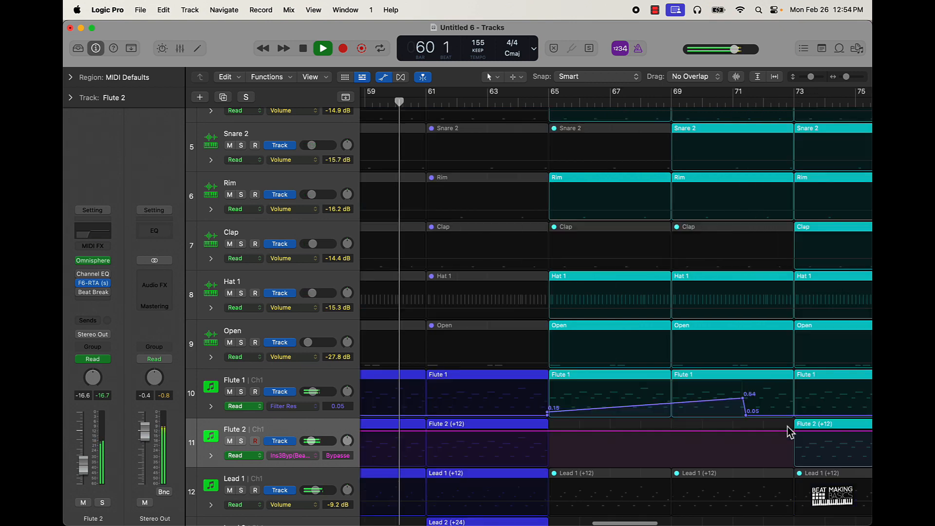
key(space)
- Hide the automation lanes and add a stereo Remix FX plug-in to Flute 2 after Beat Breaker
scroll(708, 430, left, 7)
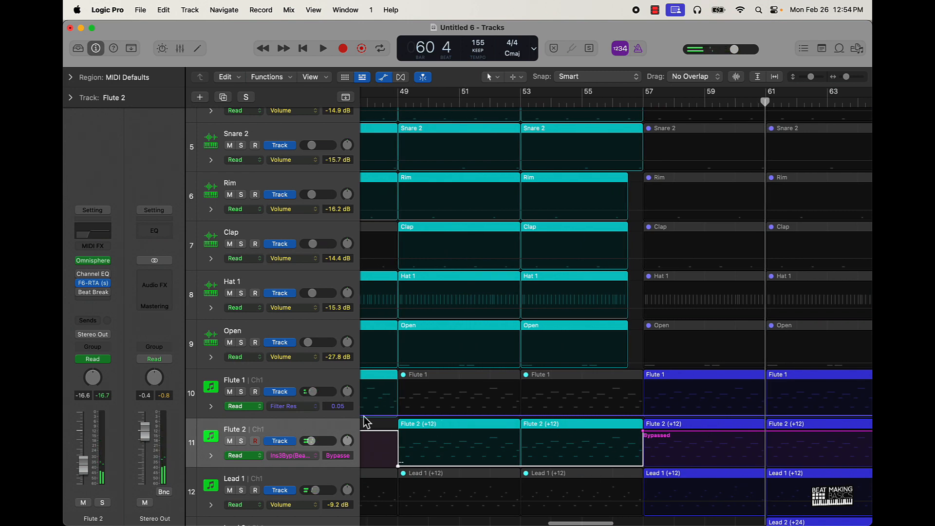
key(a)
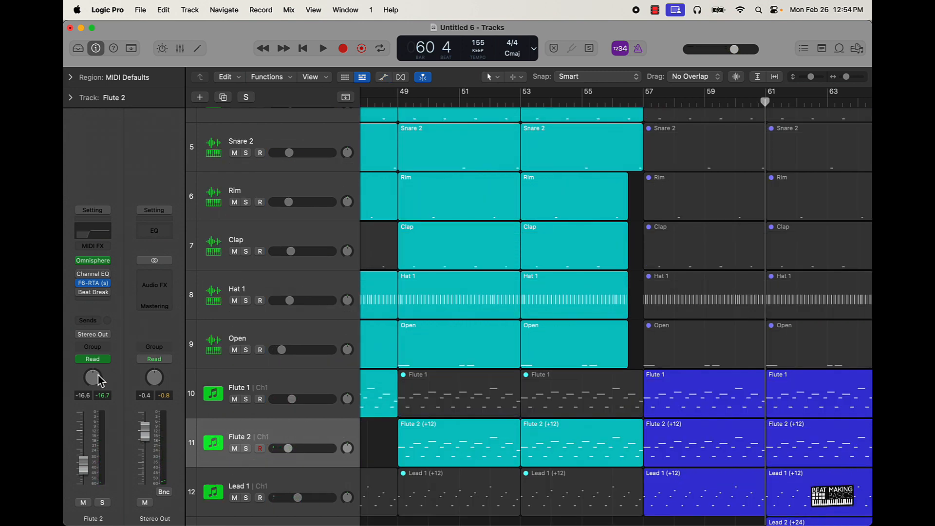
click(99, 299)
mouse_move(138, 312)
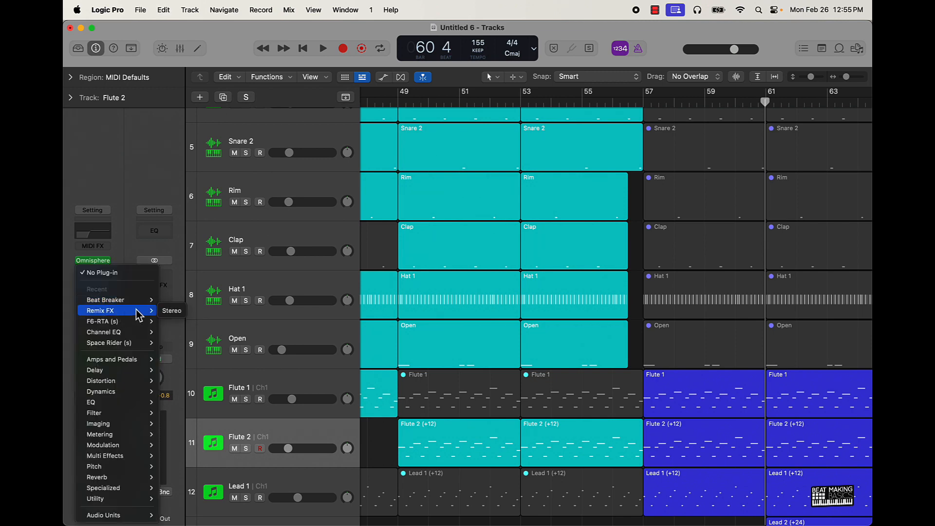
click(171, 311)
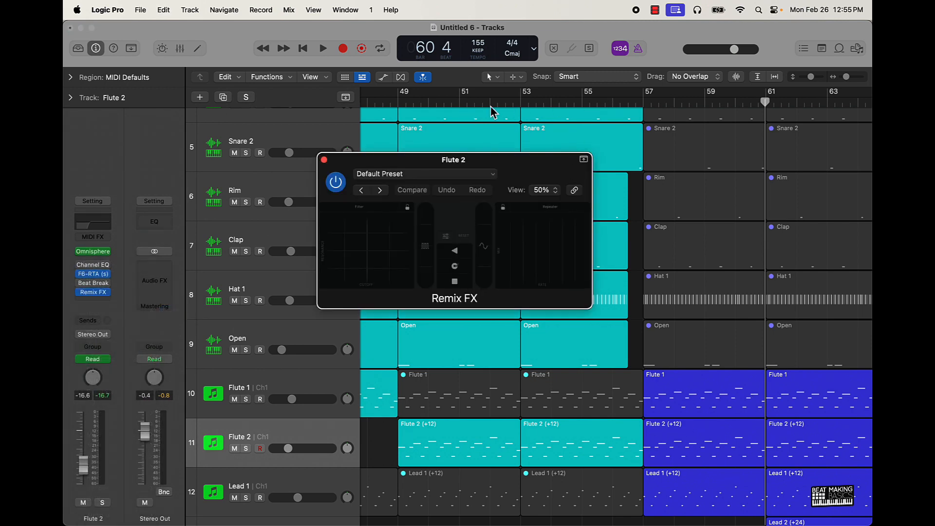
- Record Remix FX tape stop automation on Flute 2 in Touch mode, playing from bar 53 and triggering the stop just before bar 57
click(521, 103)
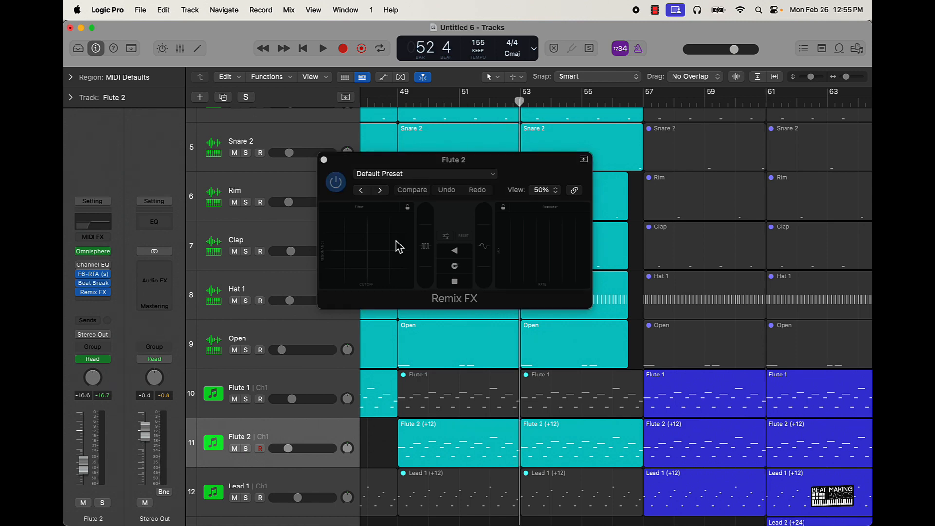
click(463, 283)
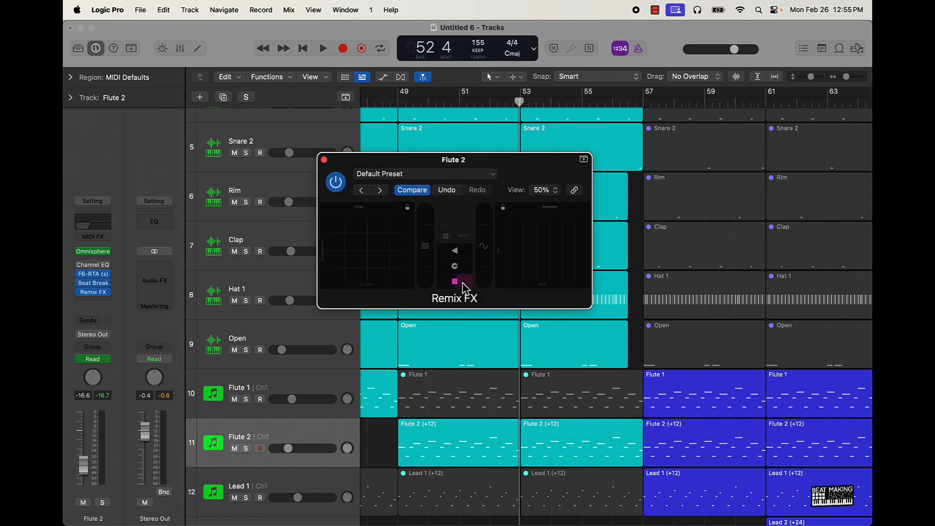
click(110, 365)
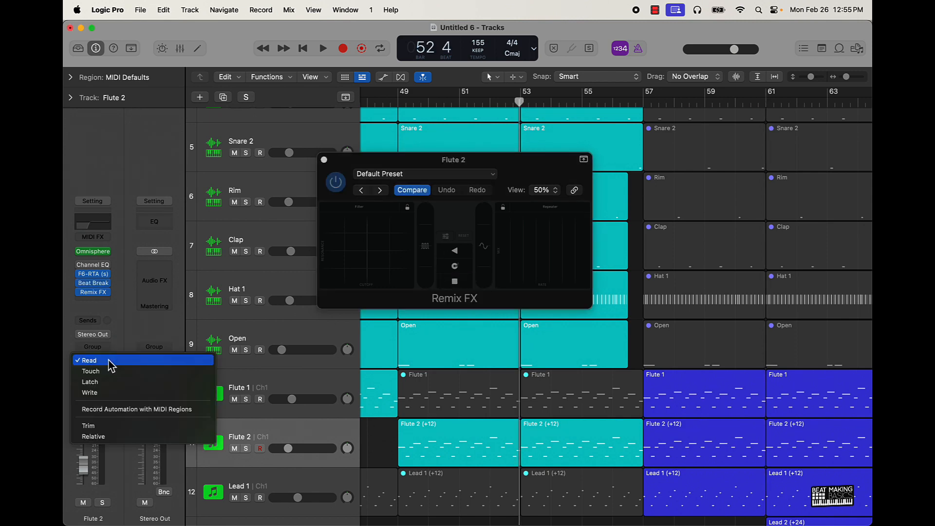
click(109, 371)
key(space)
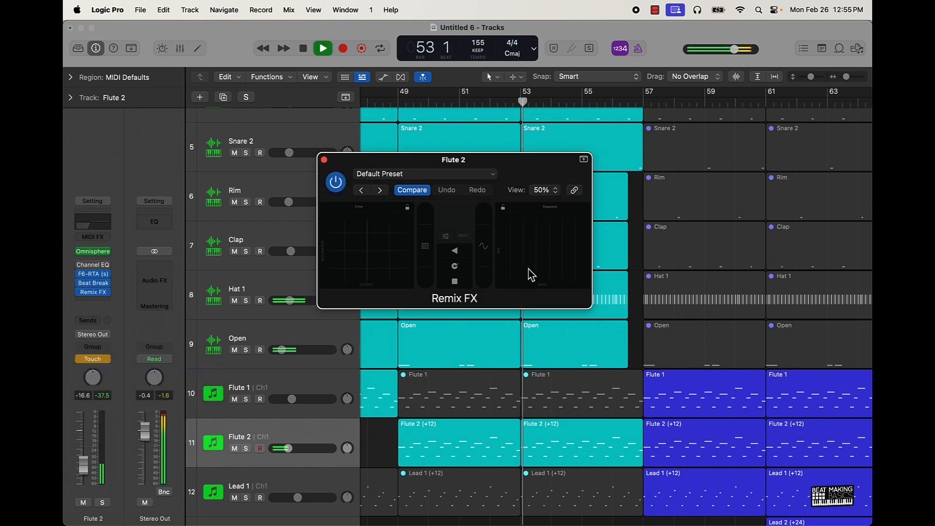
click(465, 283)
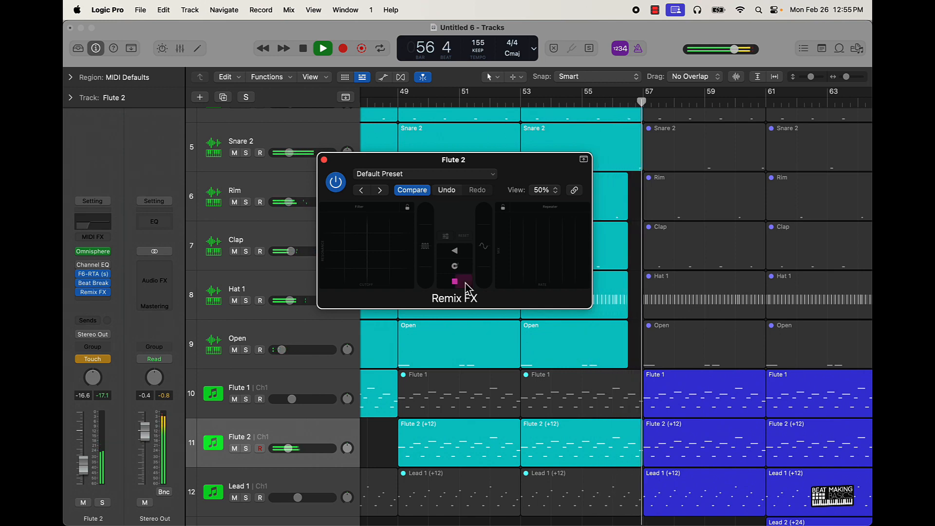
key(space)
- Return Flute 2 to Read automation mode and show its Remix FX: Tape Stop On/Off automation lane
click(324, 160)
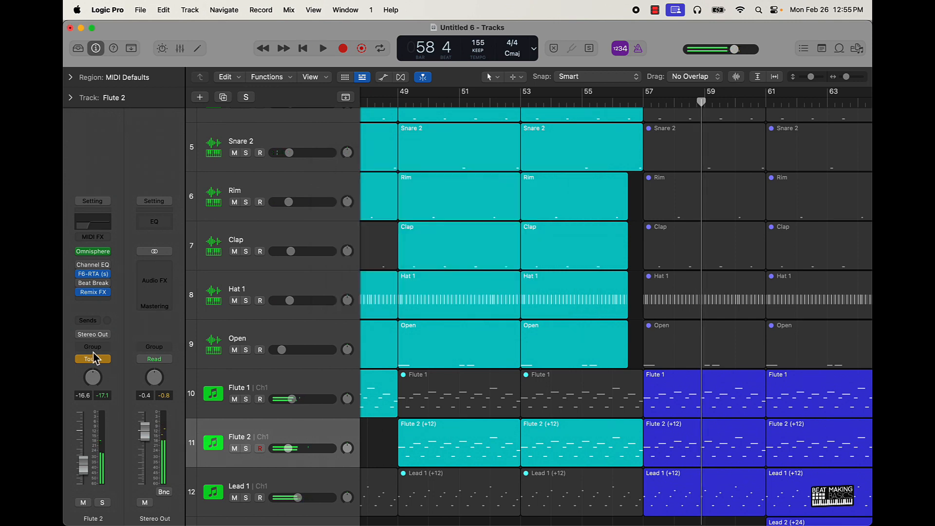
click(107, 360)
click(98, 349)
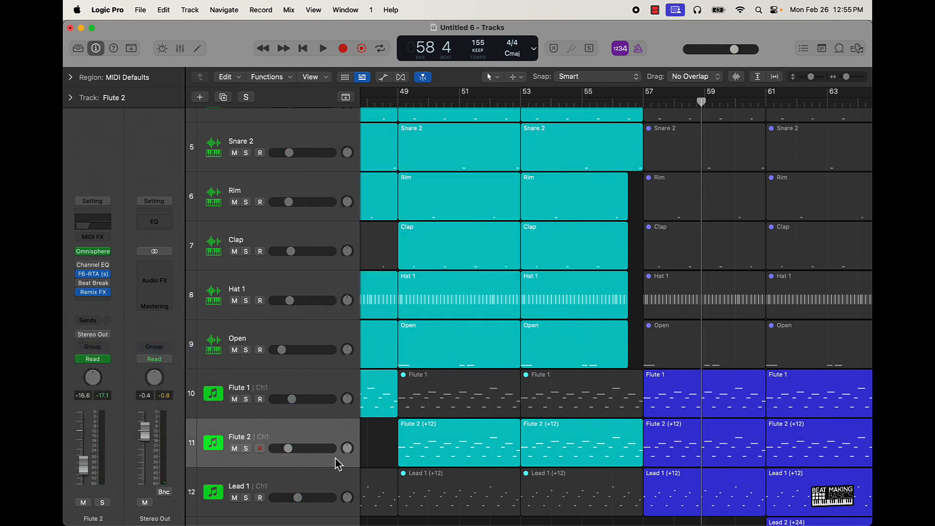
key(a)
scroll(494, 476, down, 2)
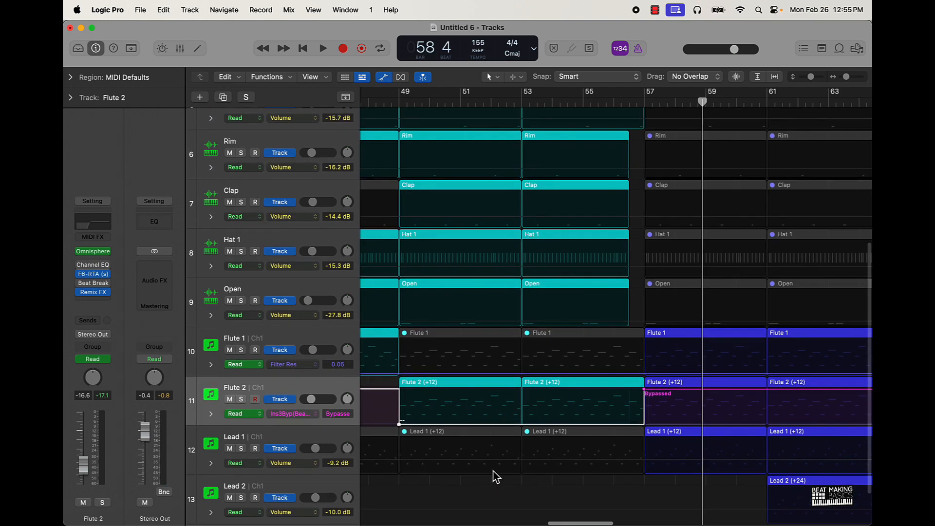
click(314, 414)
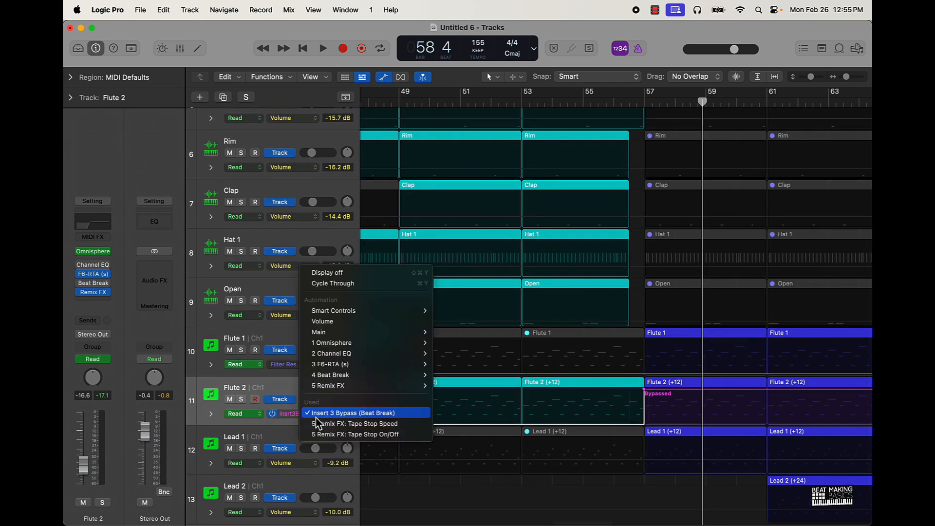
click(356, 433)
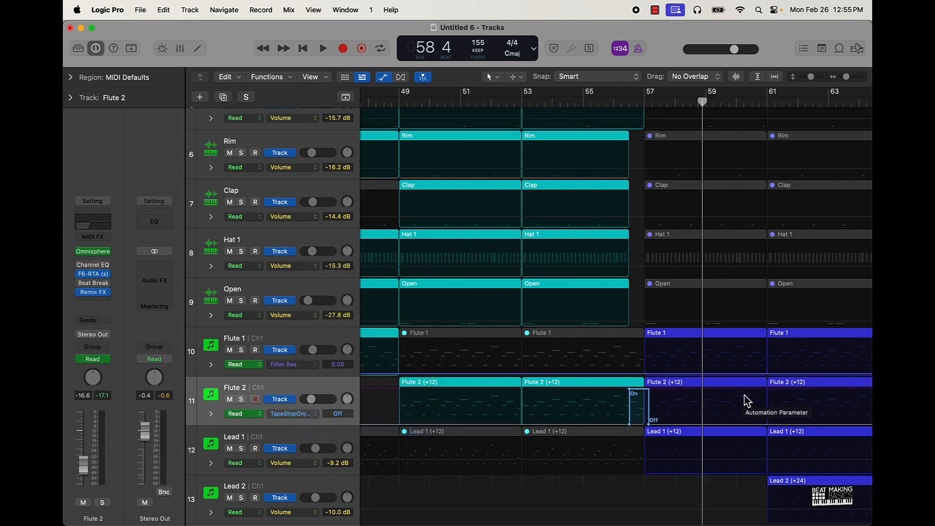
- Move the Off point of Flute 2's tape stop automation back to the start of bar 57
key(super+Right)
key(super+Right)
key(super+Right)
key(super+Right)
scroll(493, 379, left, 5)
scroll(494, 384, up, 1)
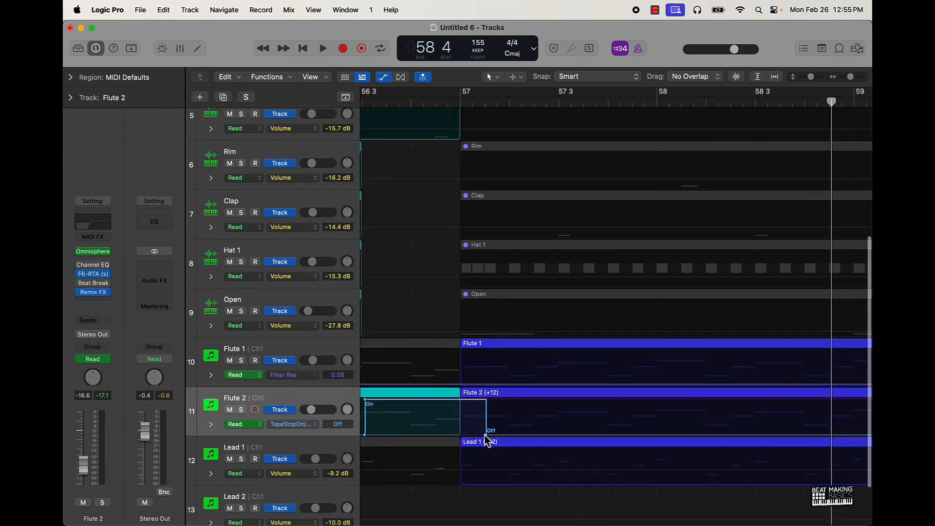
drag(488, 435, 462, 437)
scroll(453, 438, left, 10)
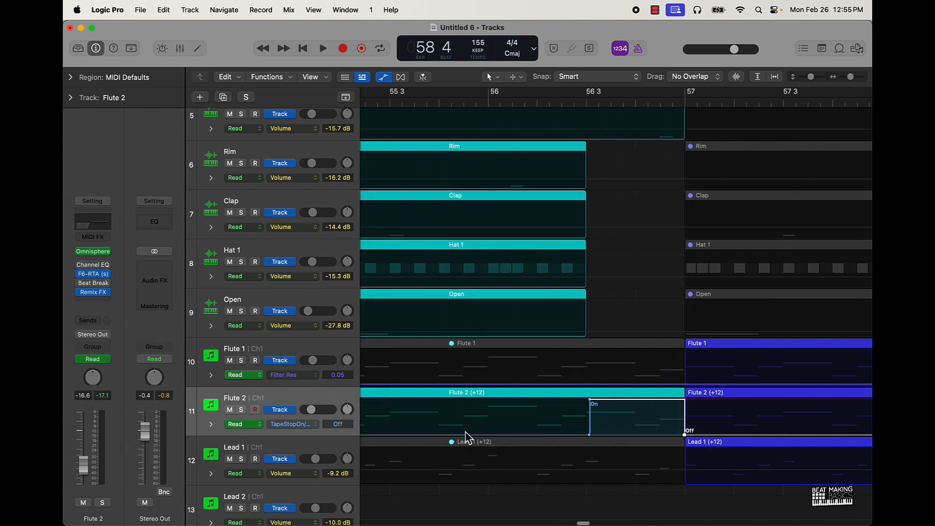
- Inspect Flute 2's Remix FX: Tape Stop Speed automation, and hide the automation lanes
click(306, 428)
click(327, 412)
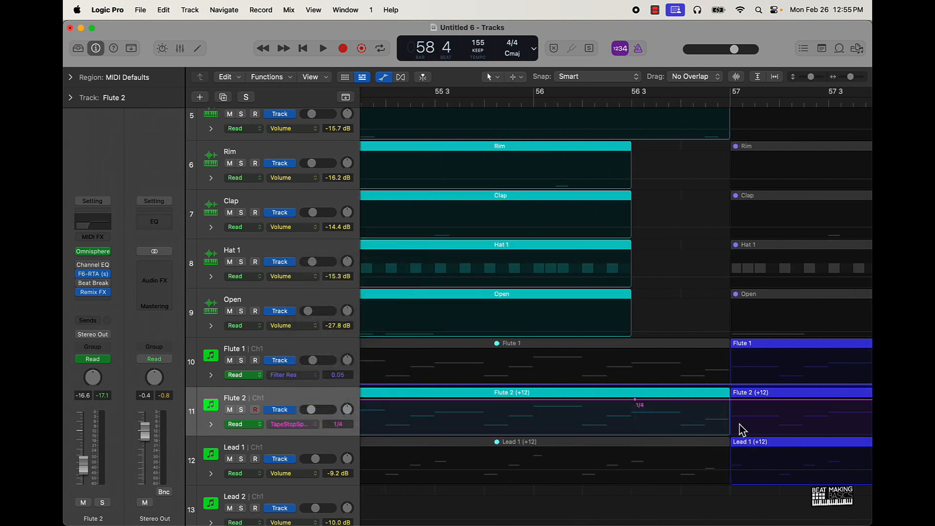
key(a)
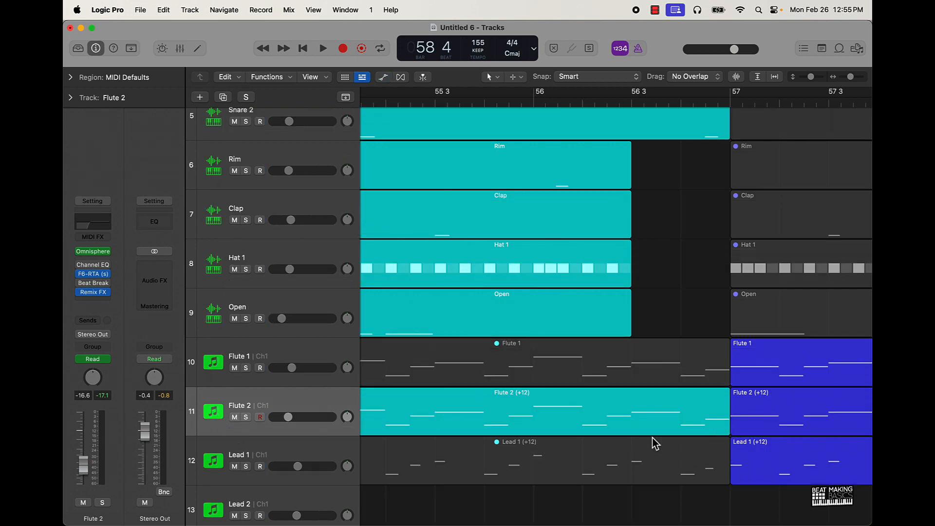
- Play the arrangement from bar 48 to hear the half-time and tape stop effects on Flute 2
scroll(653, 443, down, 10)
click(428, 102)
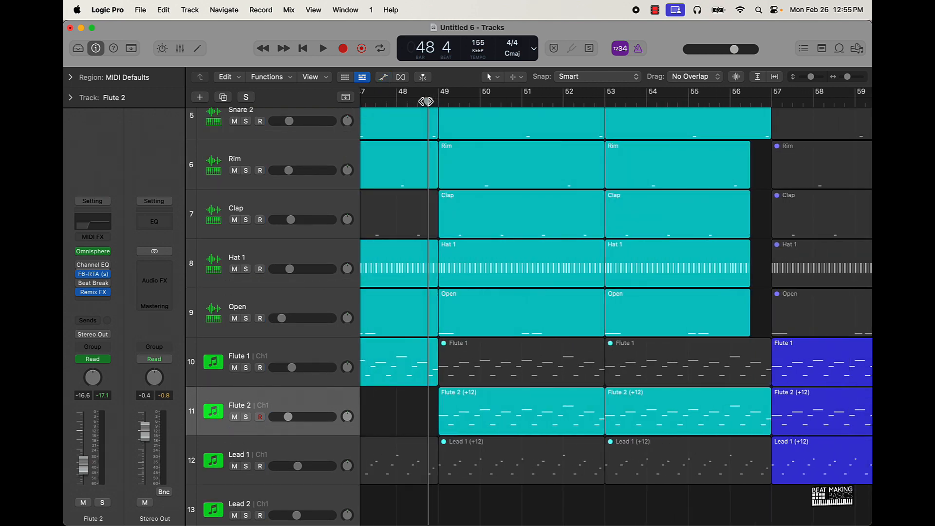
key(space)
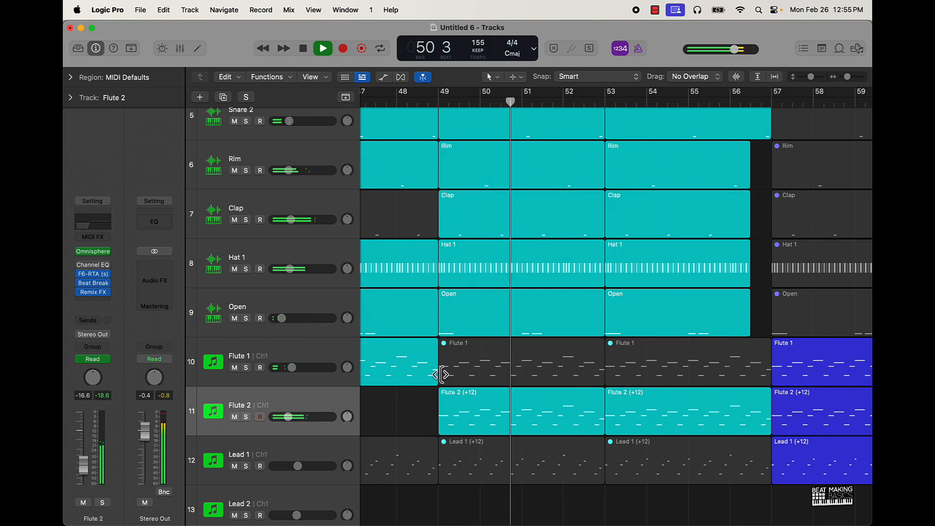
scroll(452, 381, down, 5)
scroll(451, 380, down, 10)
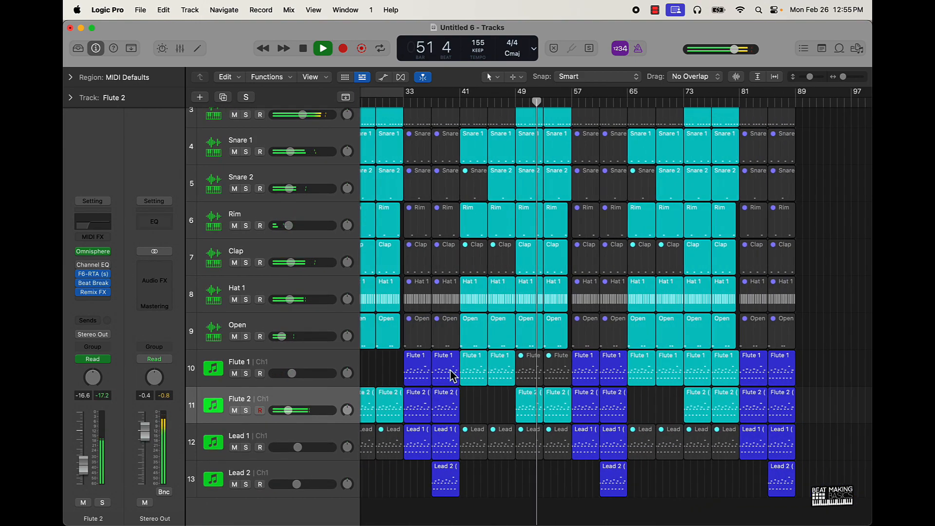
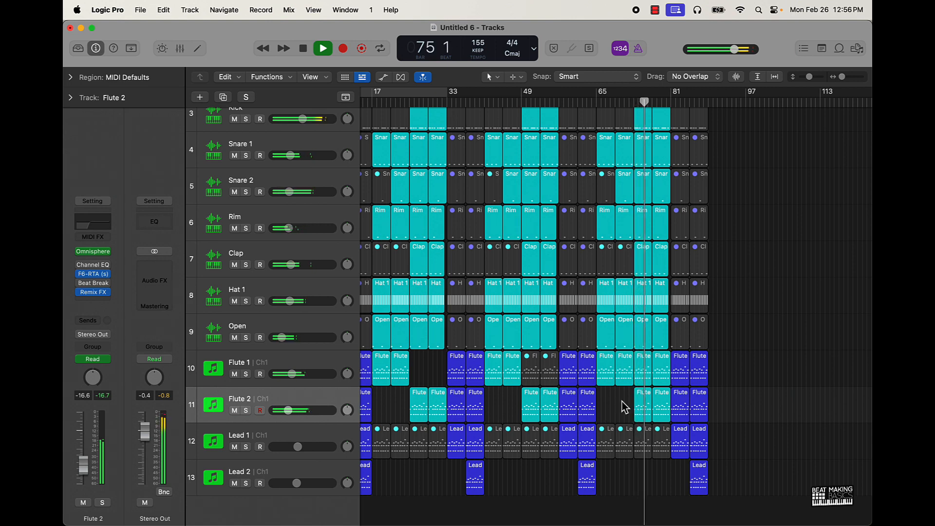
- Mute the Hat 1 regions starting at bars 77, 49 and 29
click(660, 302)
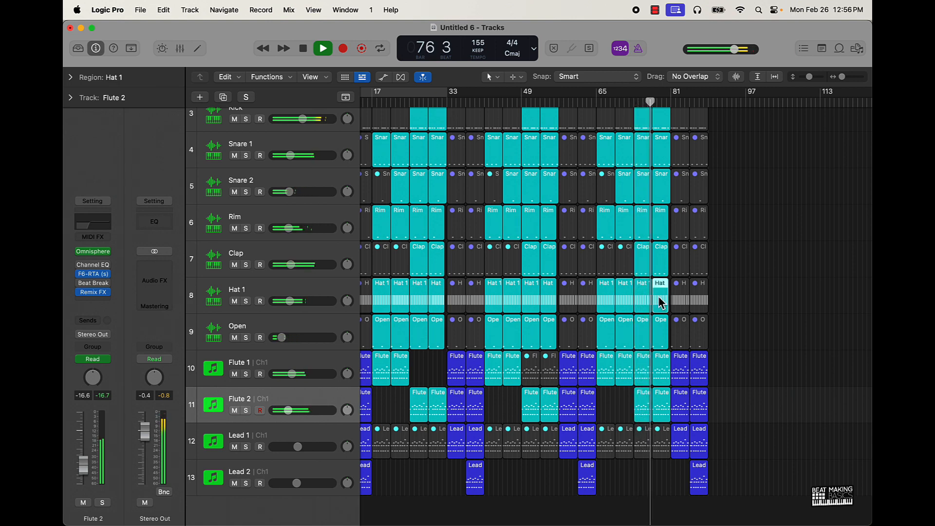
key(ctrl+m)
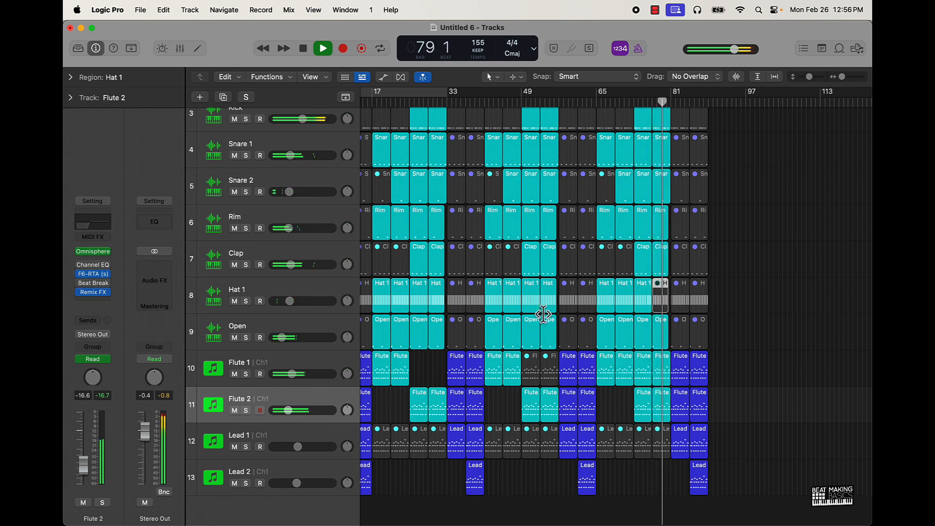
click(530, 303)
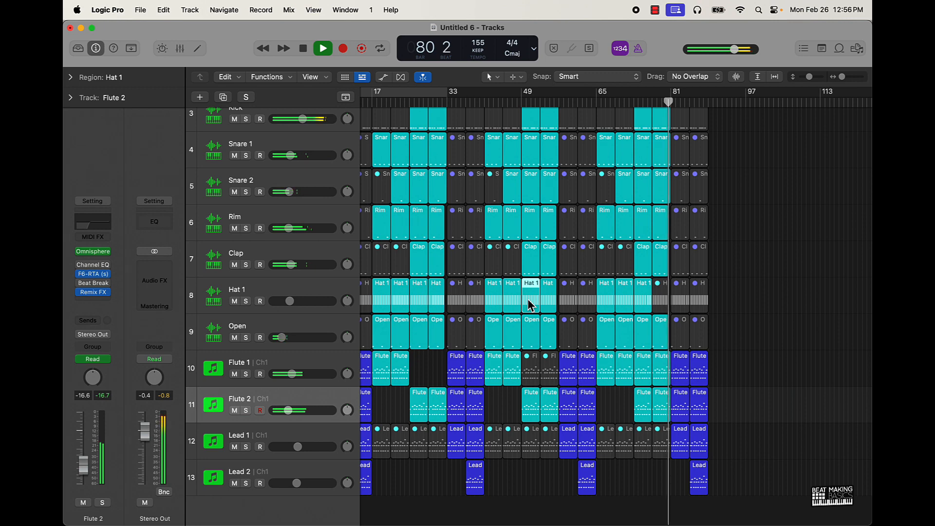
key(ctrl+m)
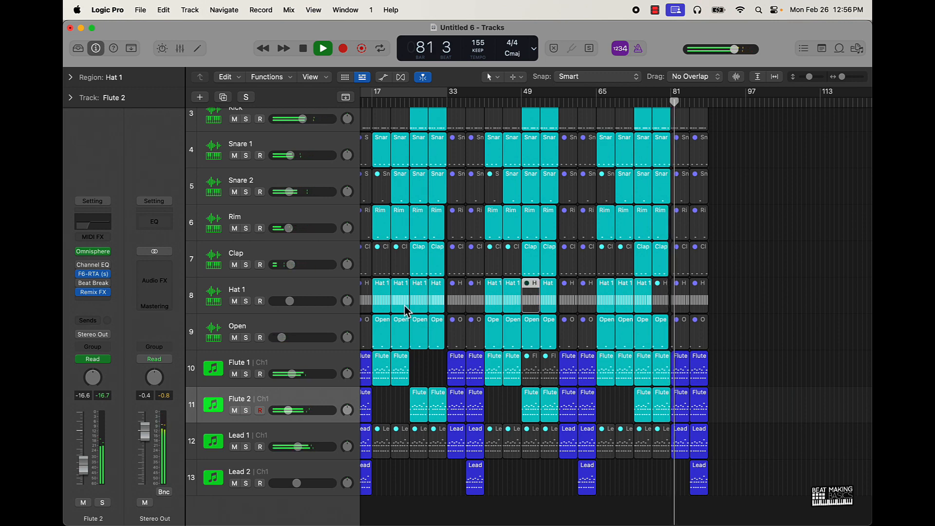
scroll(413, 305, left, 3)
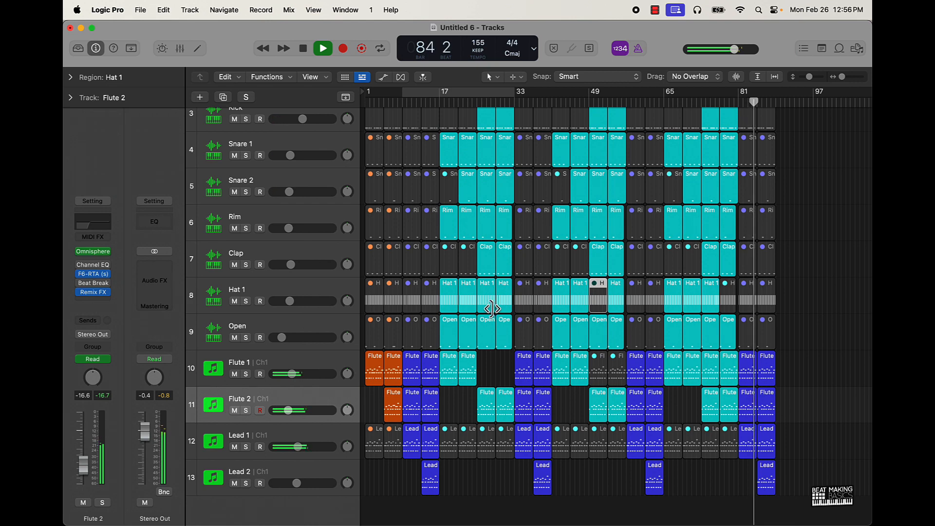
click(500, 307)
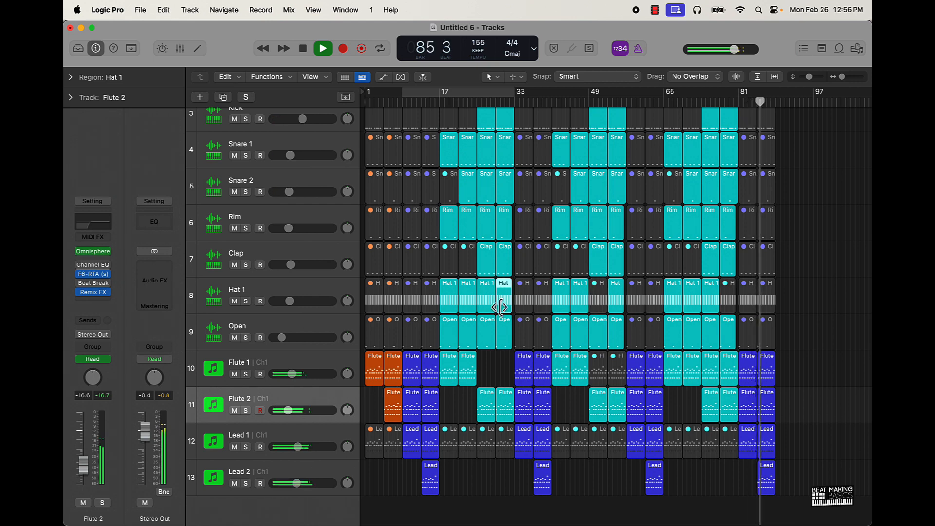
key(m)
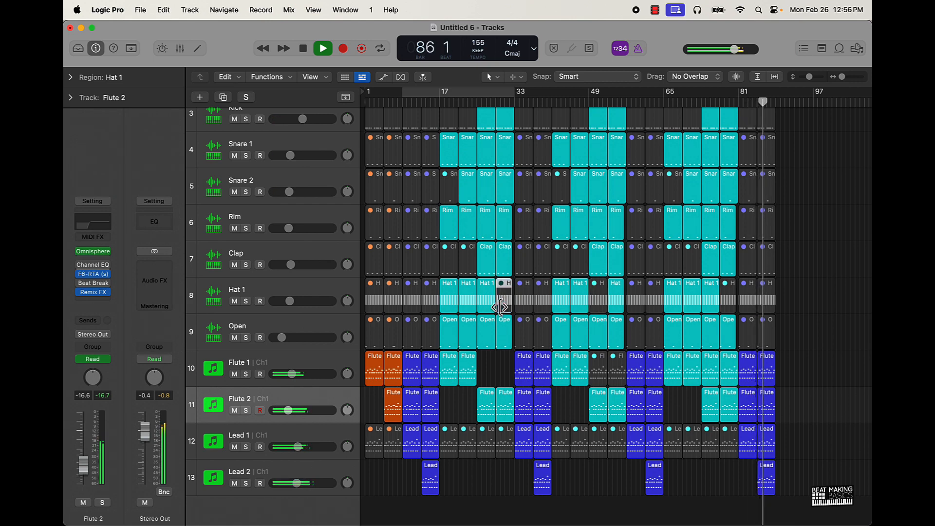
click(504, 377)
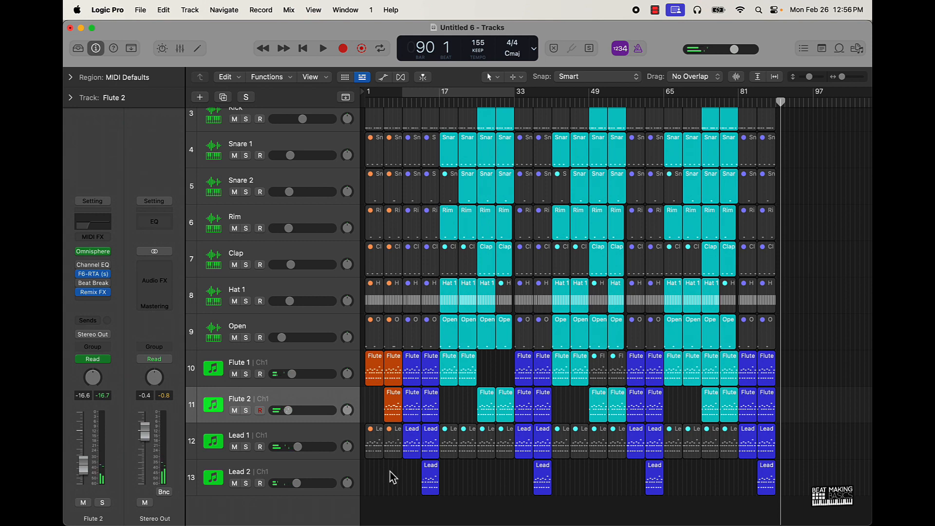
- Build an outro by copying all tracks' bar 5 regions to bar 89 and their bar 1 regions to bar 93, with automation
drag(390, 479, 399, 69)
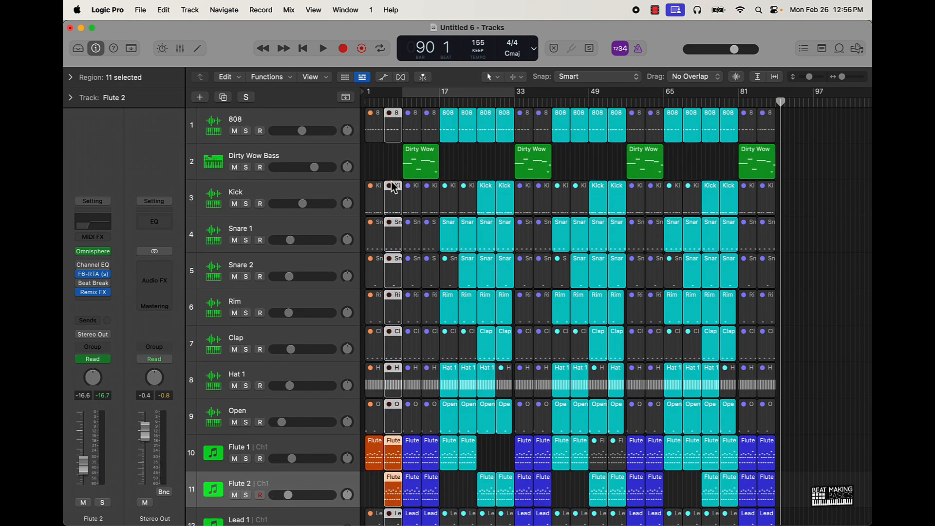
drag(395, 140, 786, 133)
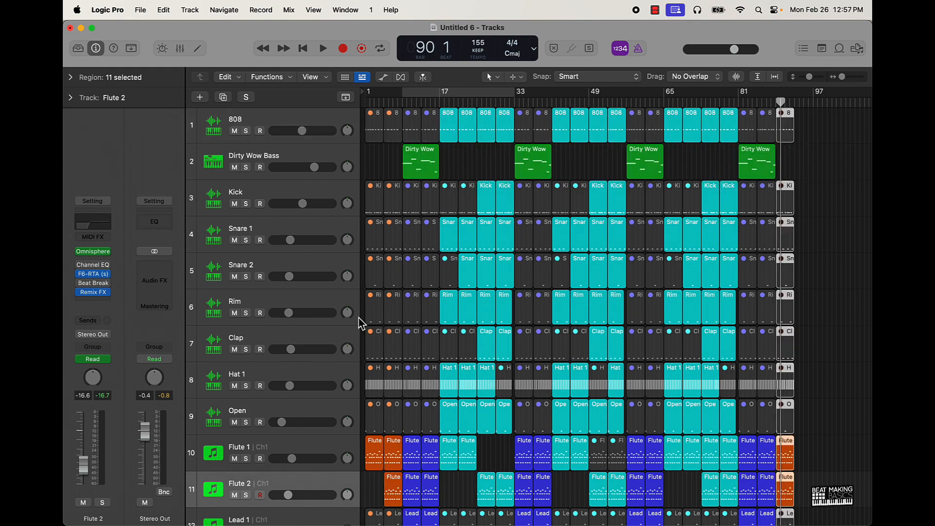
scroll(364, 479, down, 5)
drag(368, 478, 363, 85)
drag(376, 133, 807, 143)
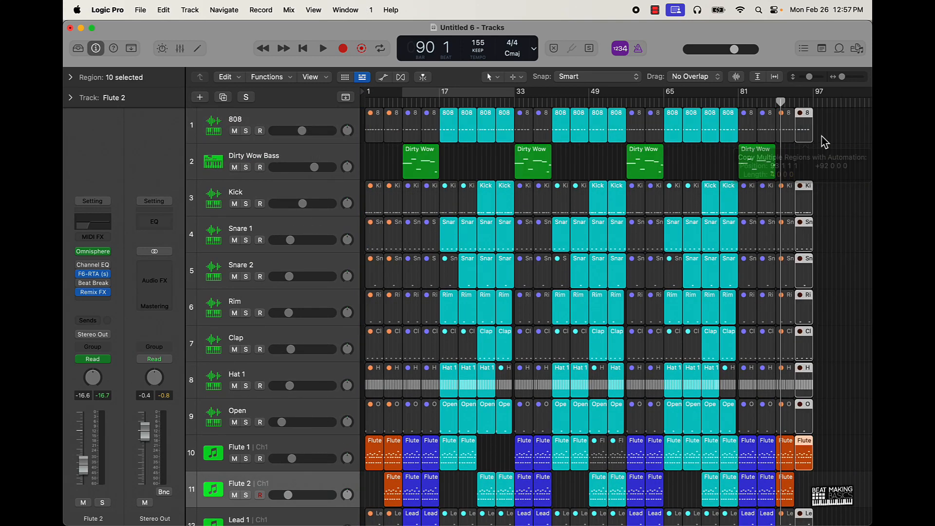
- Move the project end marker to bar 97, where the copied outro regions finish
scroll(809, 137, right, 5)
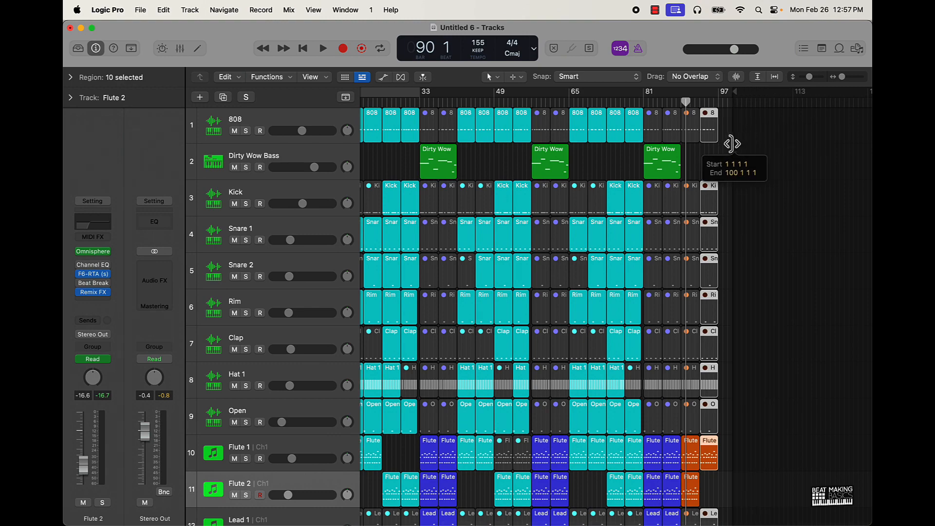
scroll(716, 195, left, 5)
click(710, 169)
scroll(656, 311, down, 5)
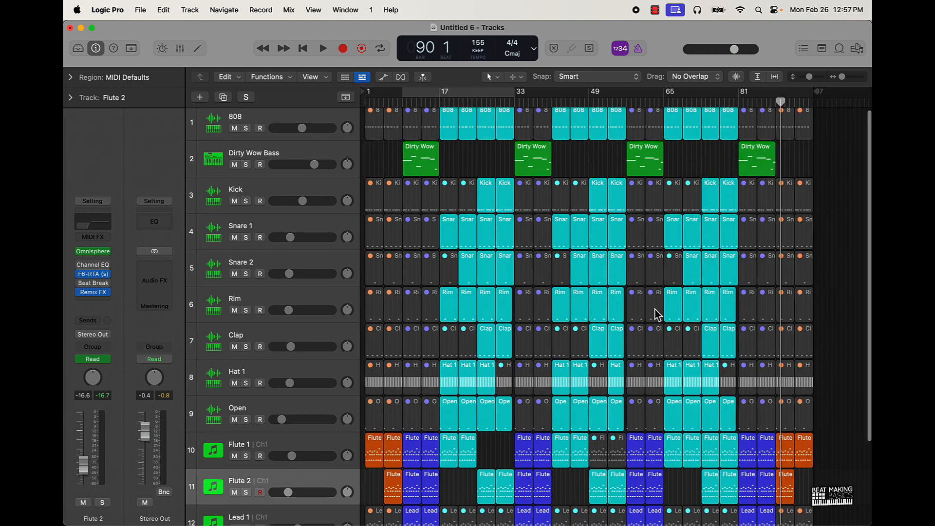
key(super+Up)
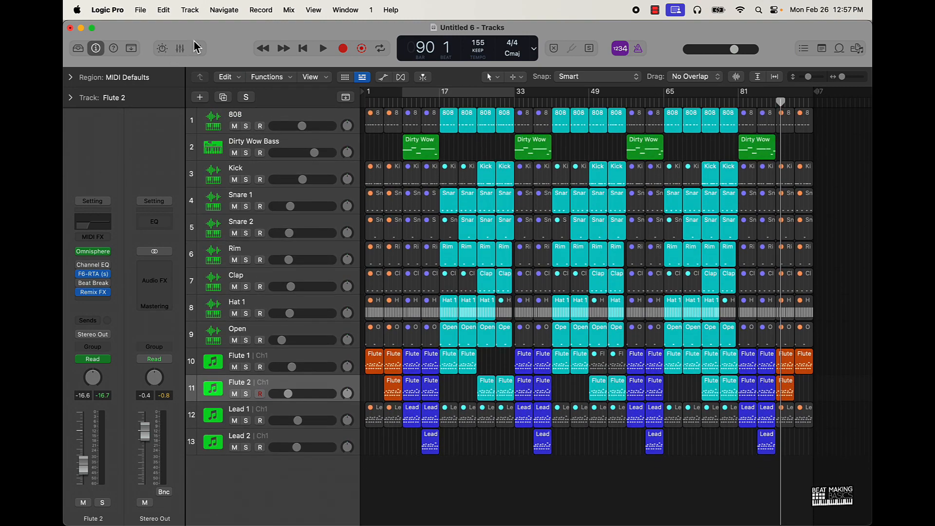
click(198, 49)
click(199, 49)
- Set a one-bar cycle range from bar 32 to bar 33
scroll(503, 202, up, 10)
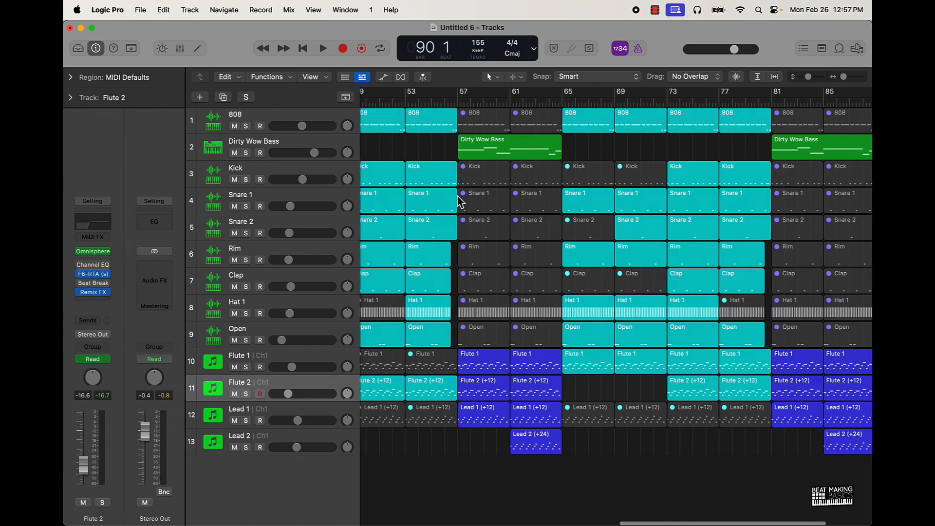
scroll(457, 194, left, 2)
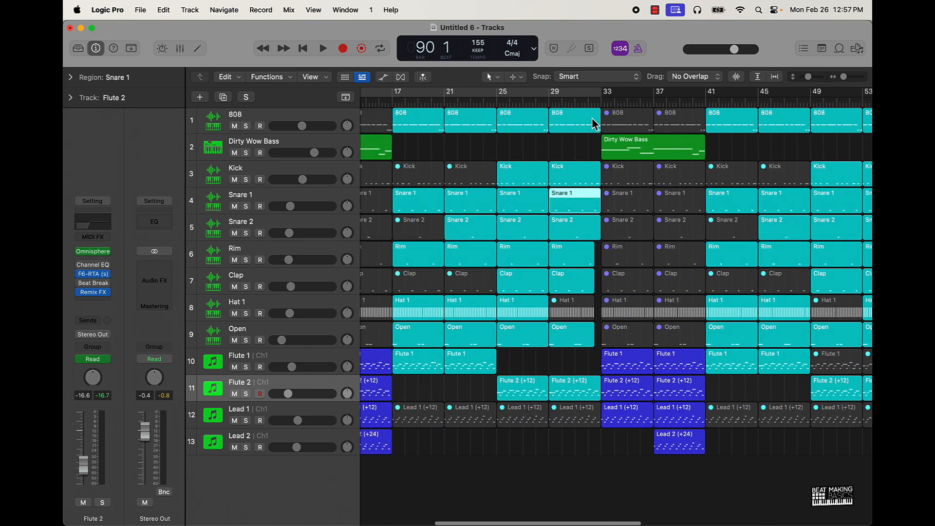
drag(589, 92, 600, 97)
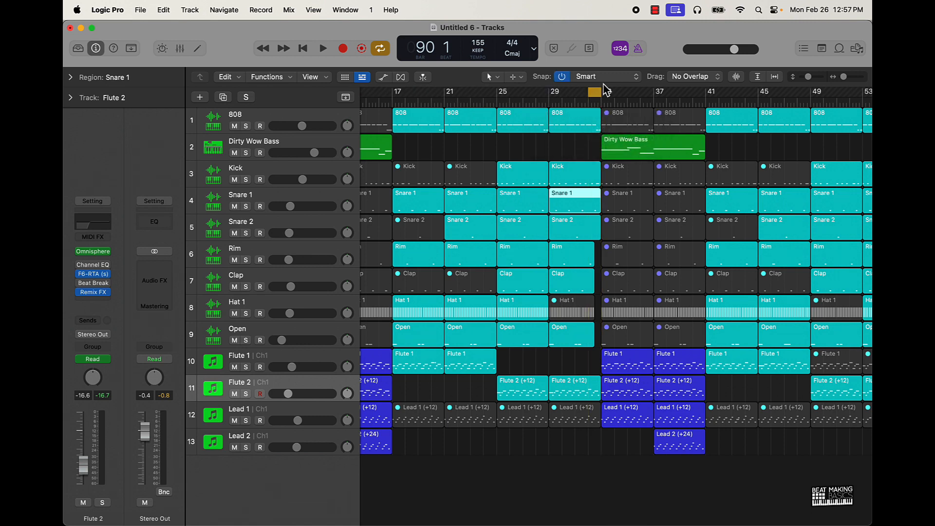
- Add a four-note fill at G#2 across beats 3 and 4 of bar 32 in the bar 29 Snare 1 region, and audition it
scroll(554, 242, up, 5)
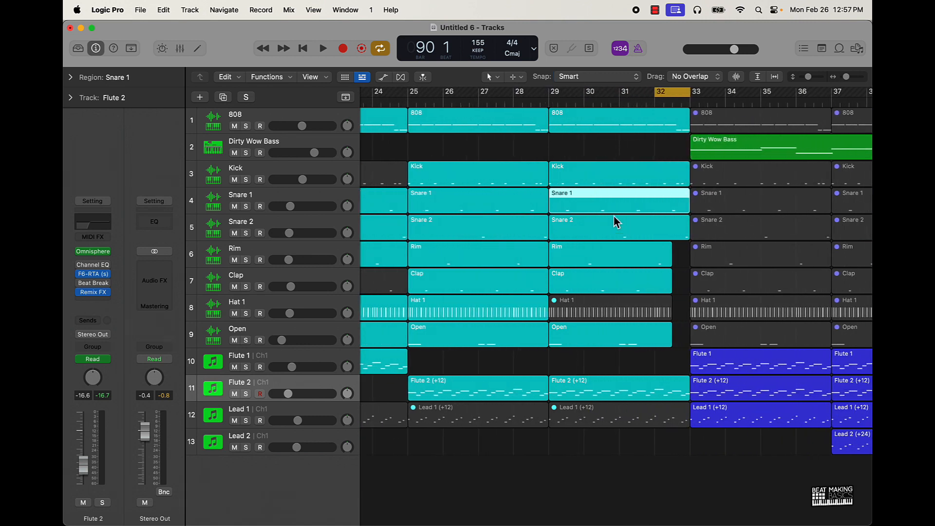
double_click(669, 209)
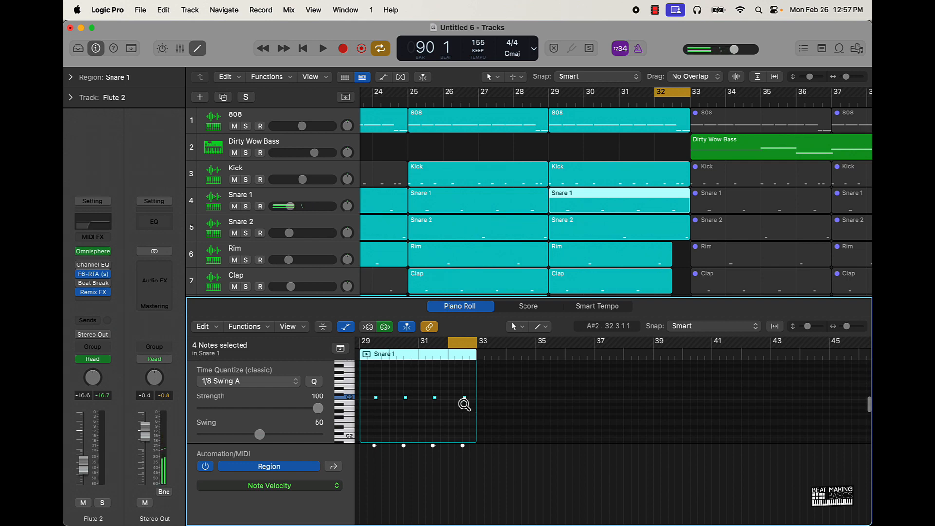
scroll(468, 406, up, 5)
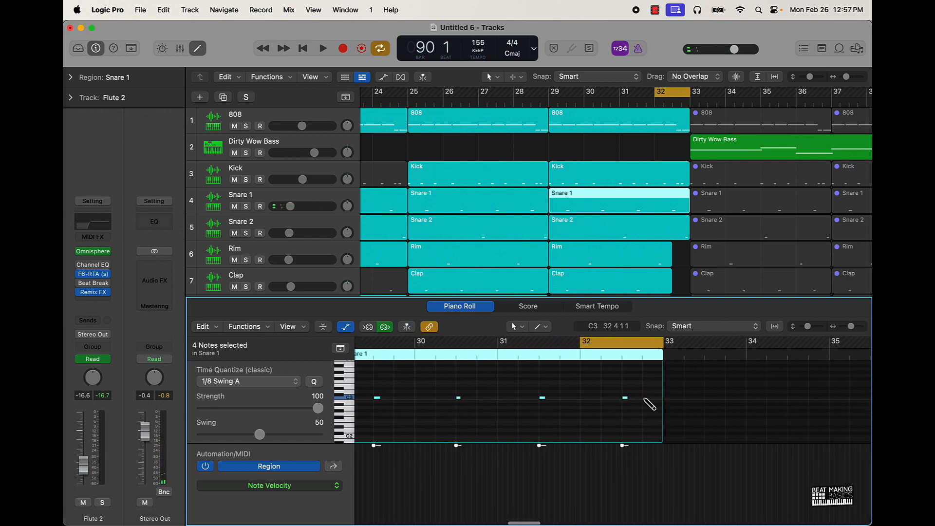
click(621, 412)
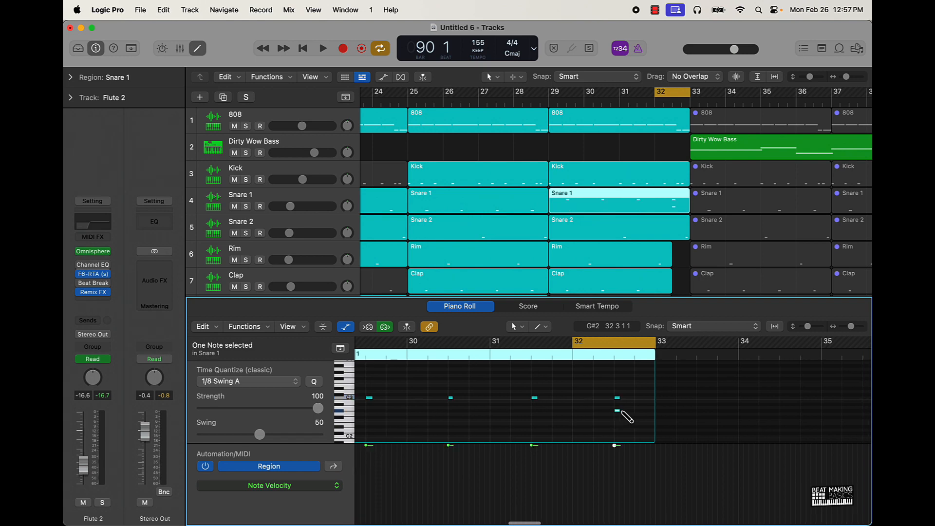
click(632, 412)
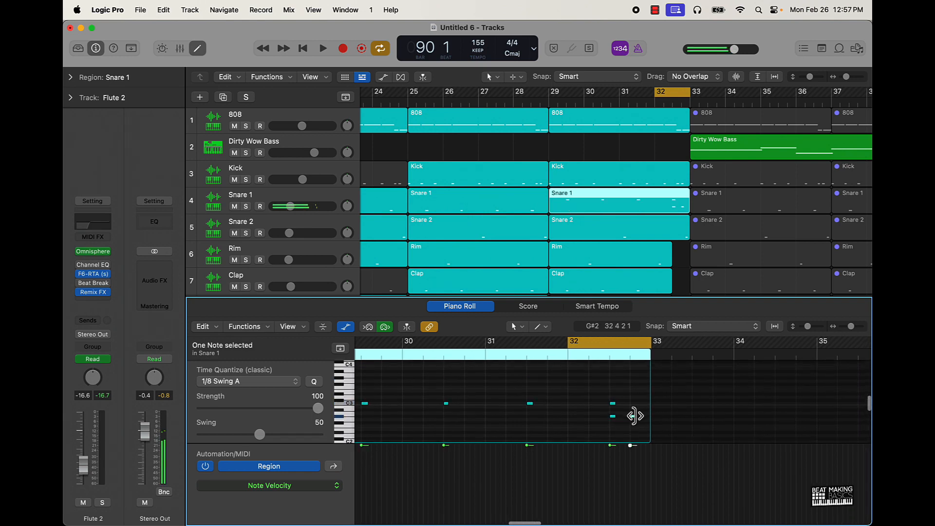
shift+click(612, 417)
drag(607, 418, 617, 418)
key(space)
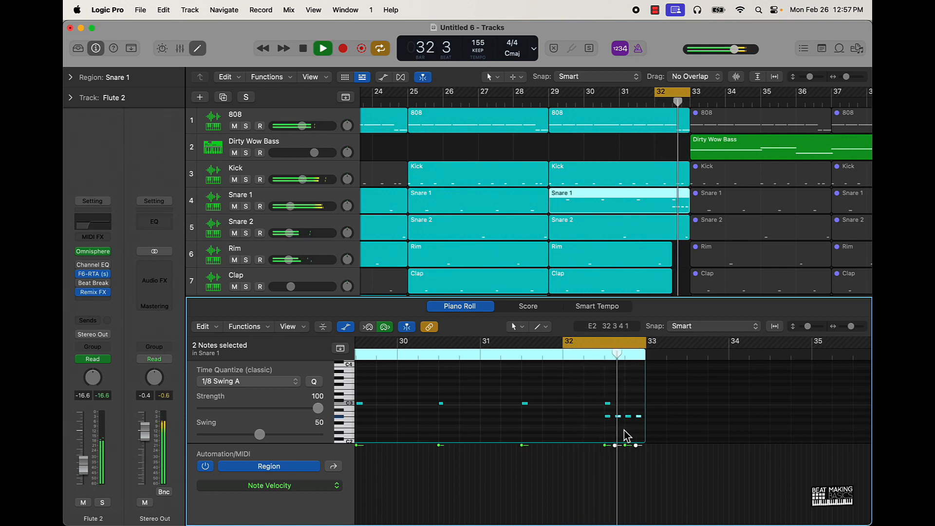
key(space)
- Replace the two G#2 fill notes on beat 4 of bar 32 with four shorter notes and audition the fill
scroll(635, 430, up, 3)
scroll(628, 428, right, 4)
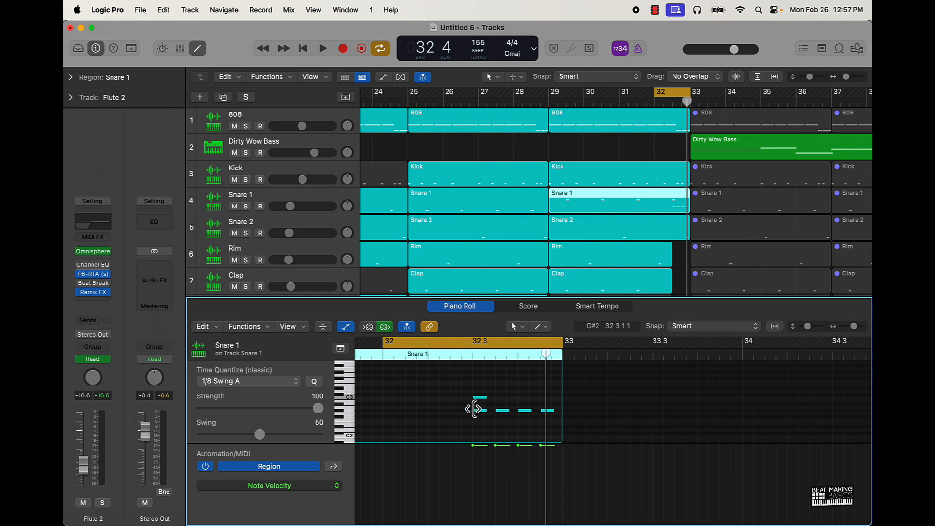
mouse_move(544, 413)
mouse_down()
mouse_move(556, 420)
mouse_move(521, 414)
mouse_move(533, 415)
mouse_up()
click(538, 428)
key(space)
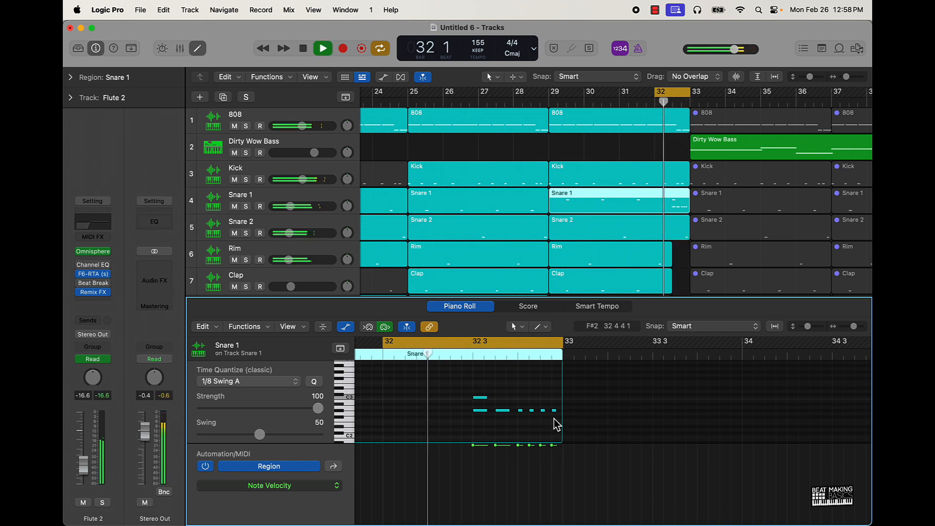
key(space)
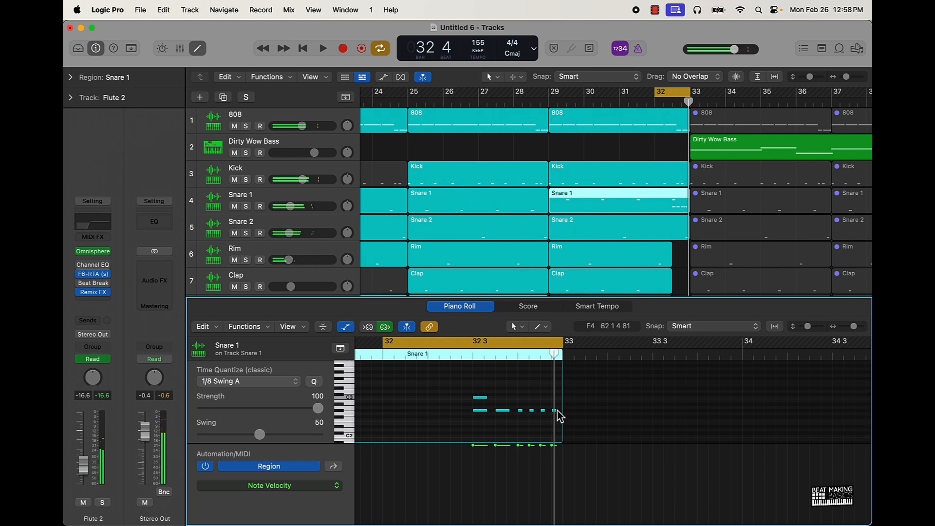
- Delete the fill's last G#2 note, add two short D#2 notes at the end of bar 32, and audition the result
key(Delete)
key(space)
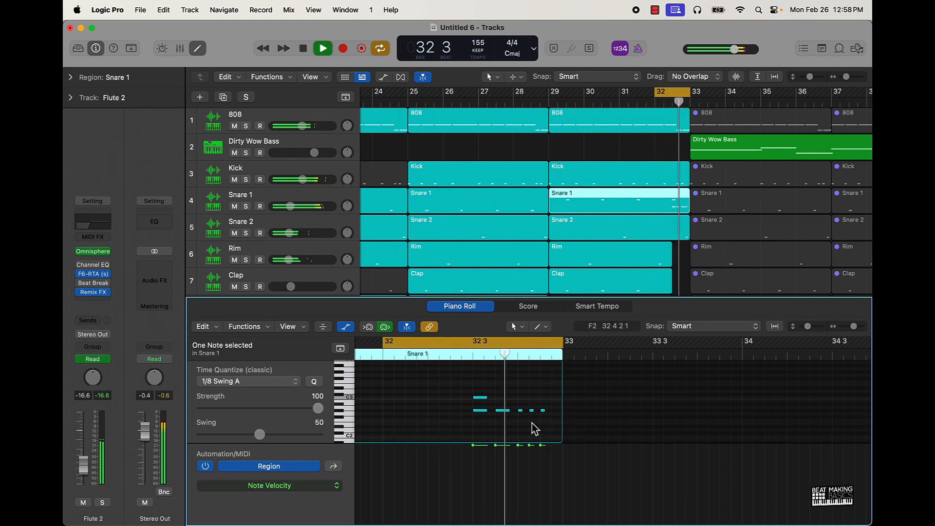
key(space)
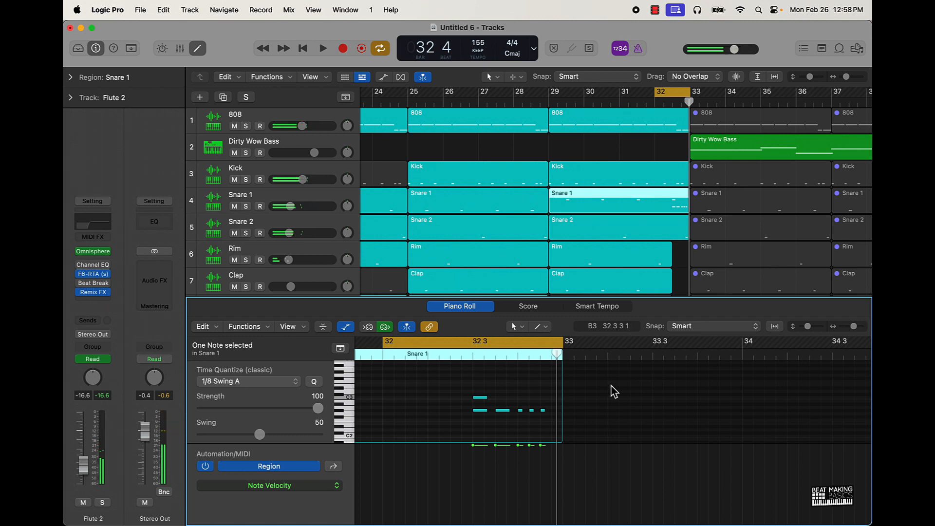
super+click(543, 426)
key(space)
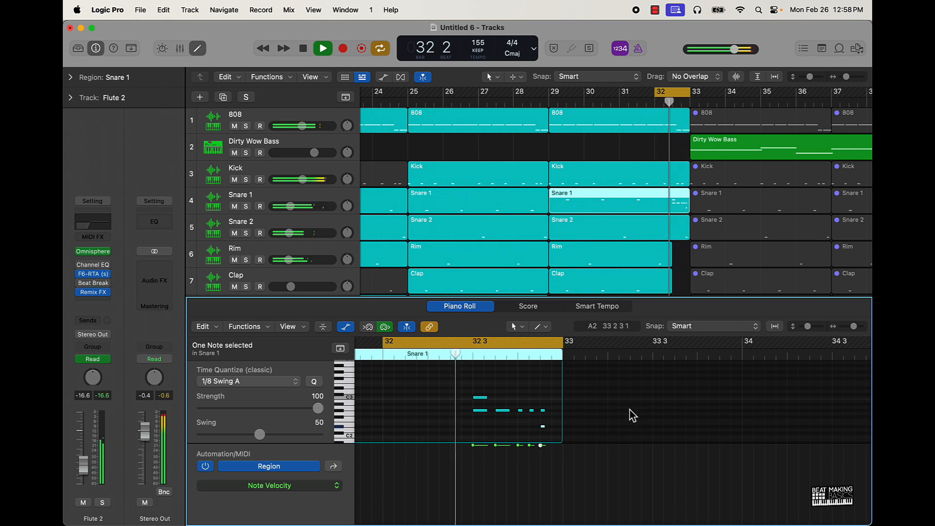
key(space)
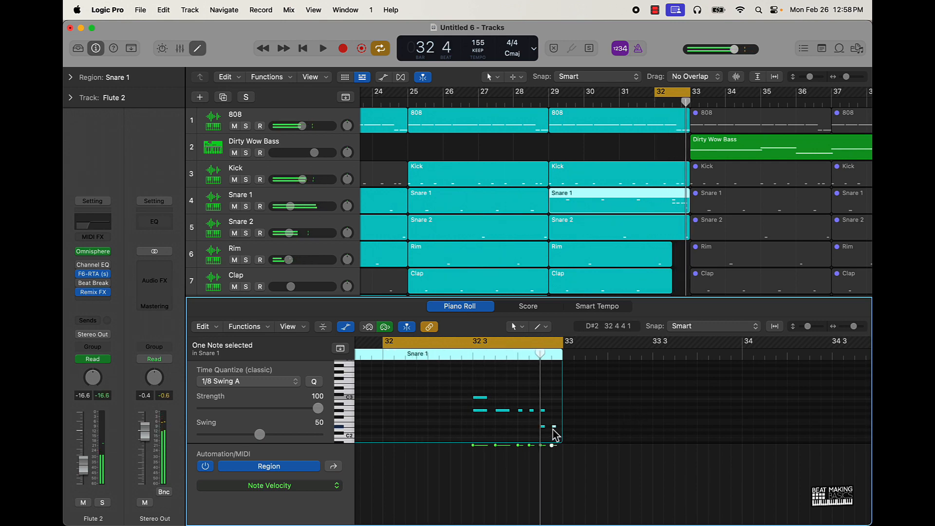
key(space)
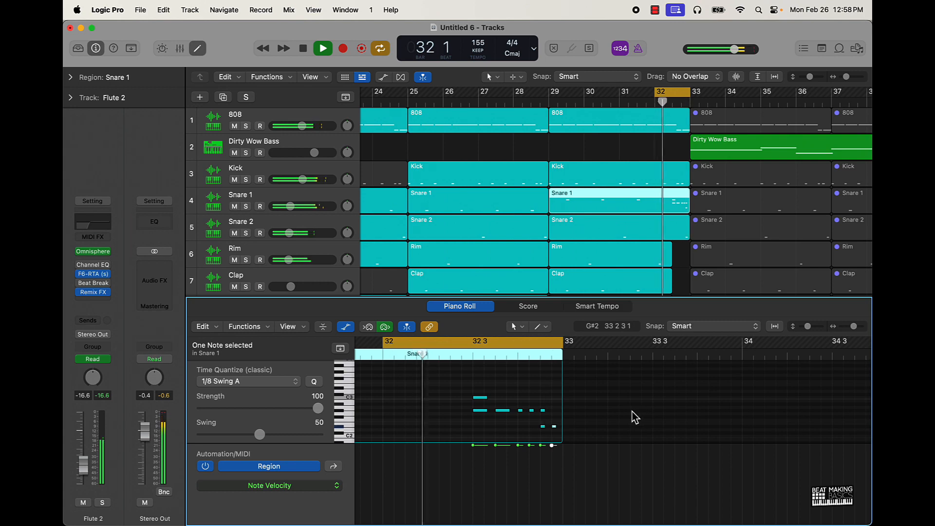
key(space)
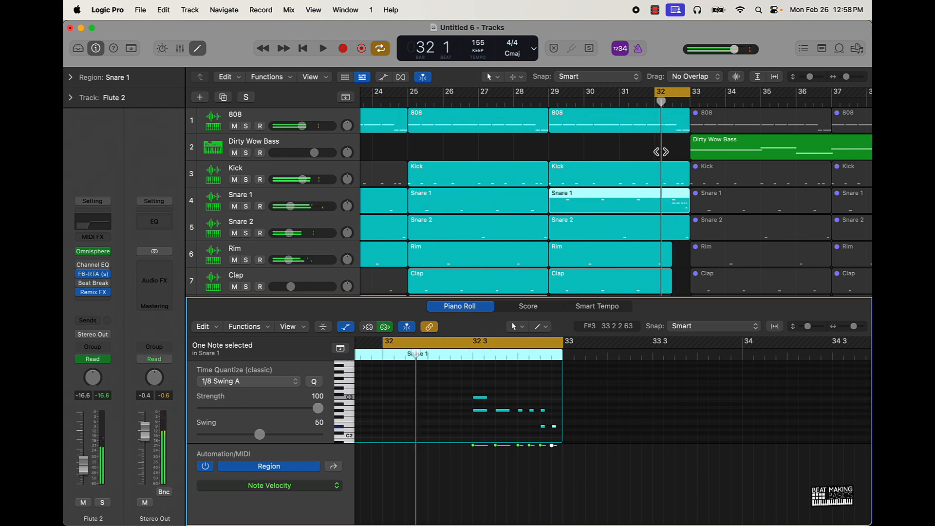
- Turn off cycle mode and close the note editor
click(660, 155)
click(674, 98)
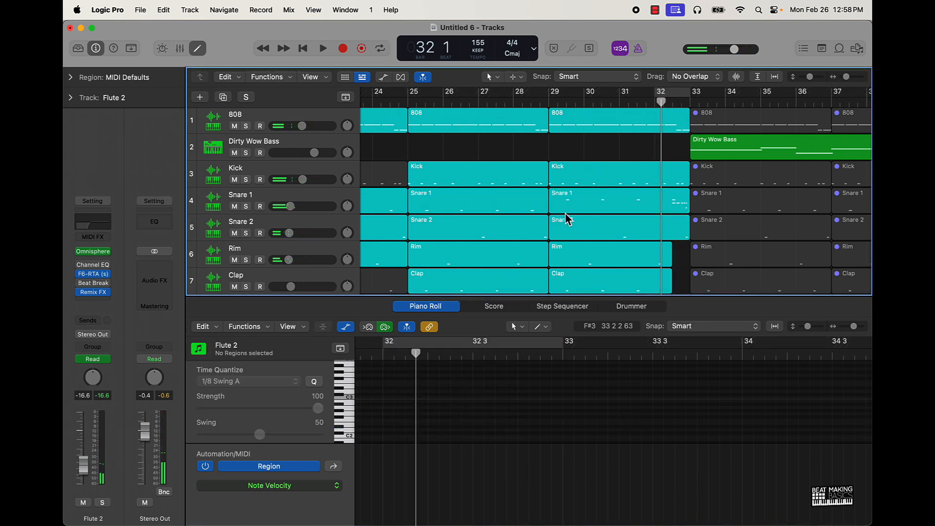
click(203, 49)
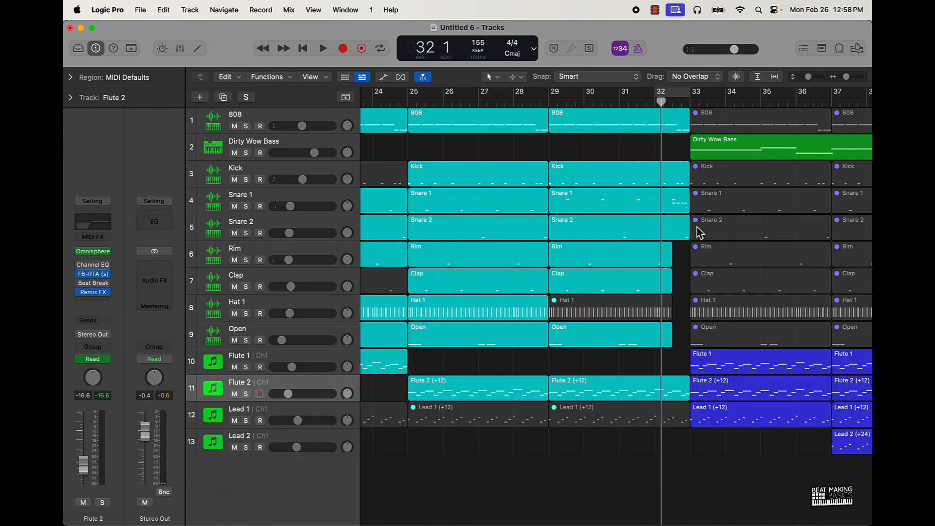
- Copy the edited Snare 1 region from bar 29 over the Snare 1 regions at bars 53 and 77
key(super+Left)
key(super+Left)
key(super+Left)
key(super+Left)
key(super+Left)
key(super+Right)
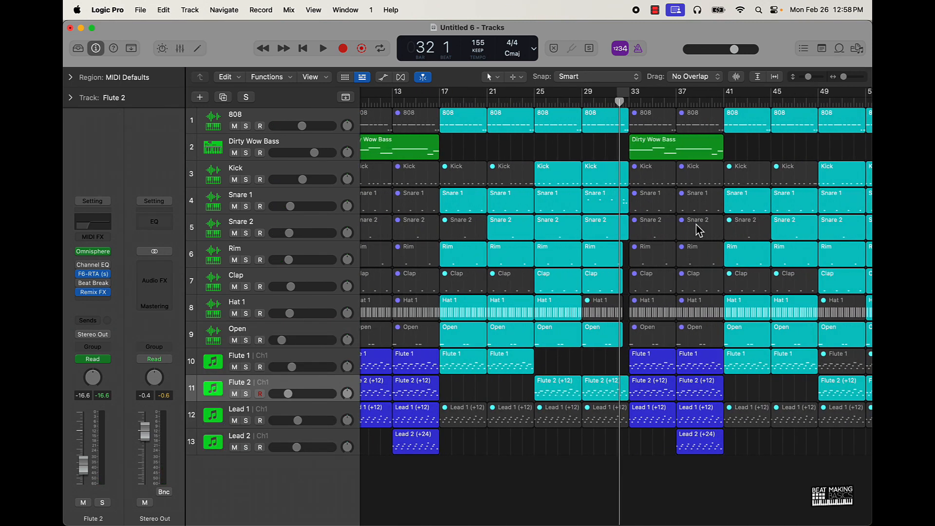
scroll(696, 224, right, 6)
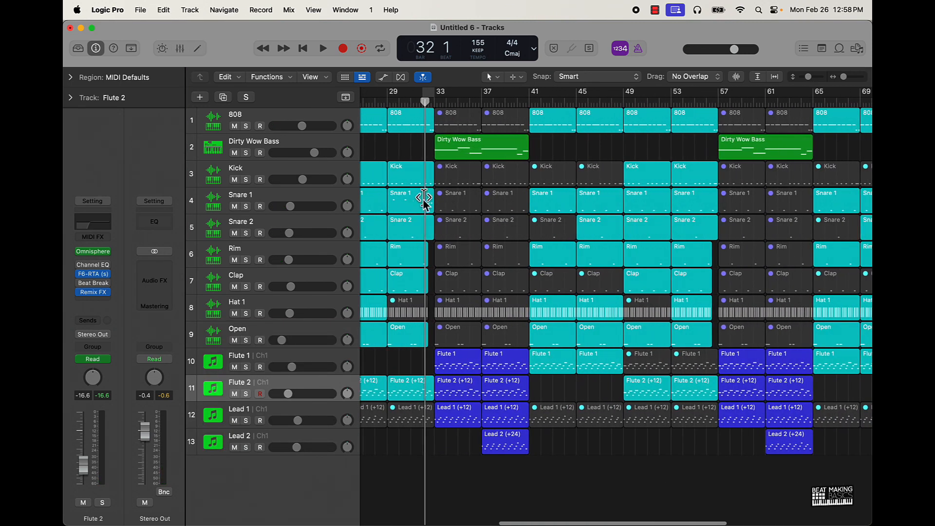
drag(416, 207, 692, 211)
scroll(633, 209, right, 6)
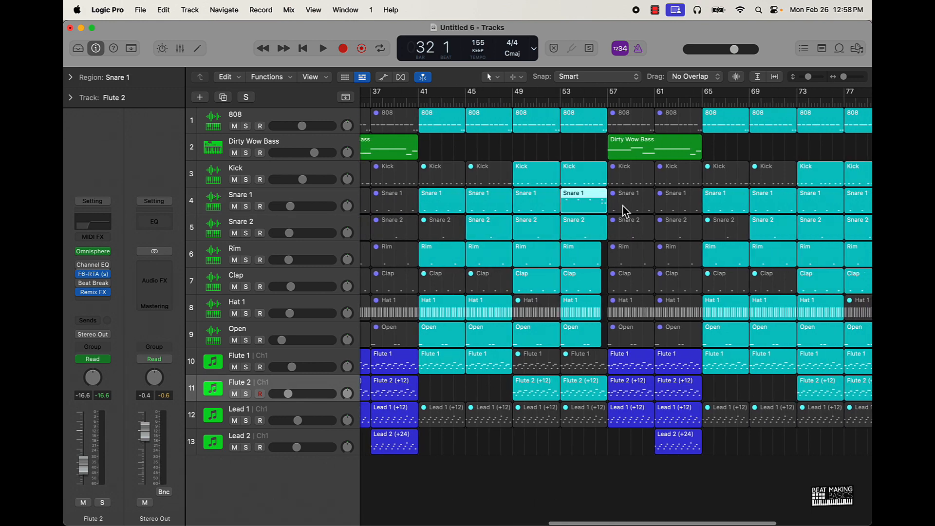
drag(481, 208, 762, 208)
scroll(439, 215, left, 3)
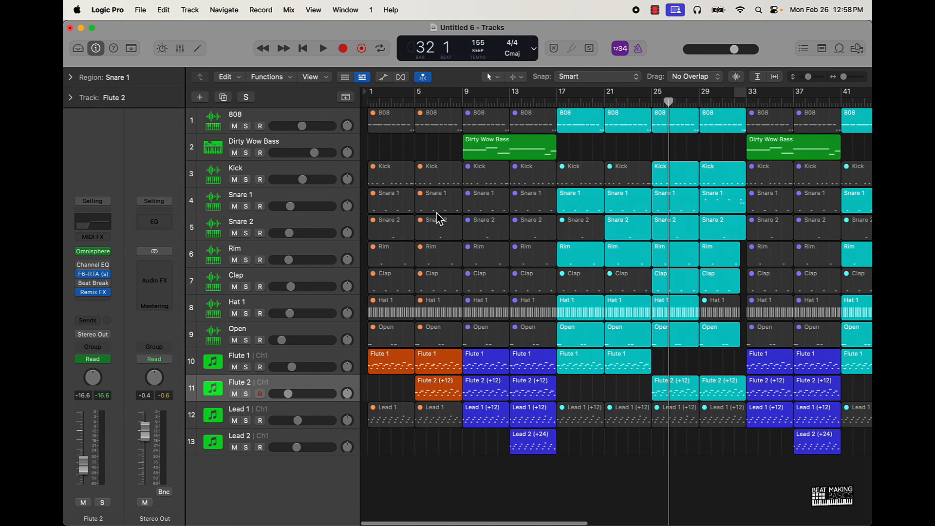
- Vary the bar 53 Snare 1 region with G#2 notes on beat 2 and extra quick notes ending bar 56, and audition bar 56 in a cycle
double_click(596, 213)
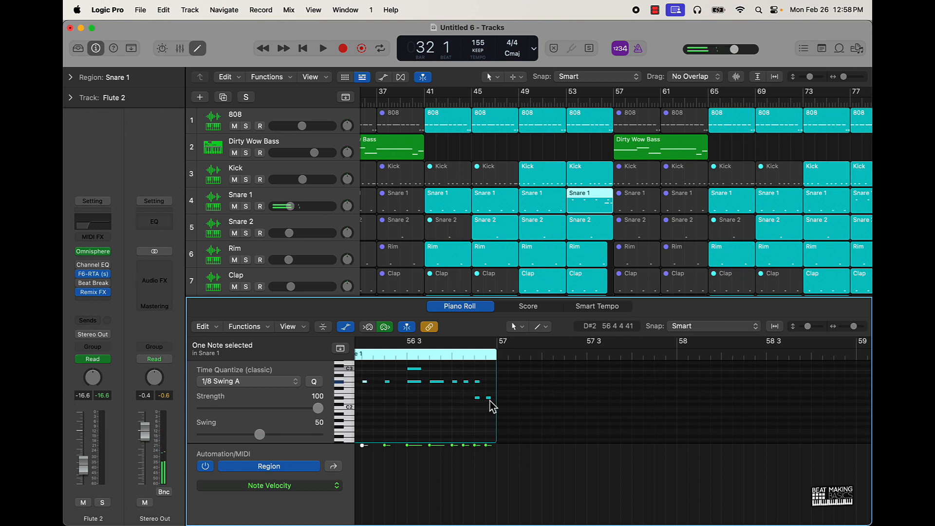
mouse_move(490, 400)
mouse_down()
mouse_move(493, 413)
mouse_move(475, 396)
mouse_up()
drag(604, 96, 614, 96)
key(space)
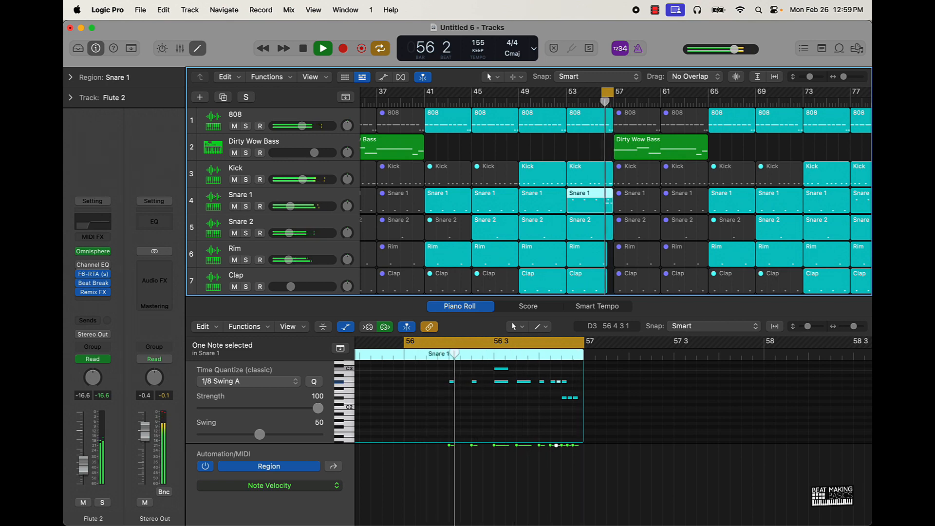
key(space)
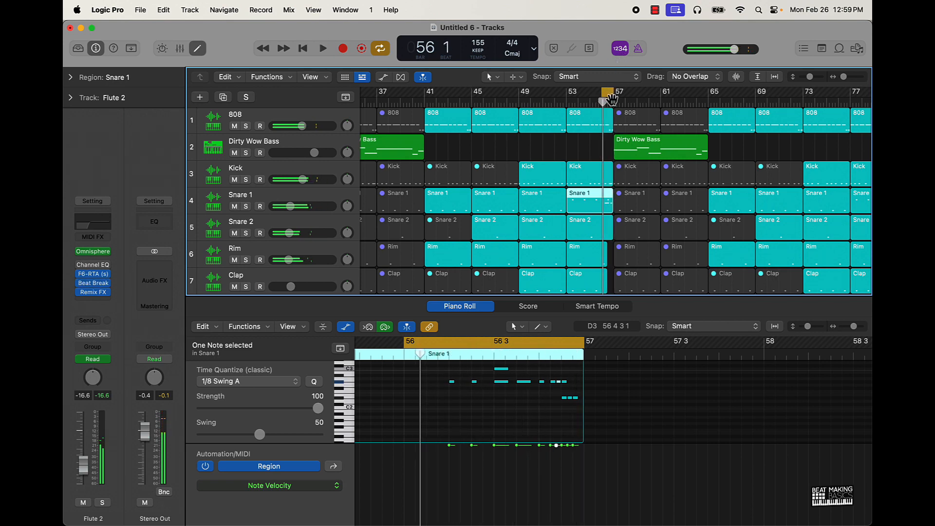
- Move the one-bar cycle to bar 80 and draw a rising note run from D2 to G#2 over beats 1 and 2 in Snare 1
drag(611, 100, 785, 105)
click(789, 210)
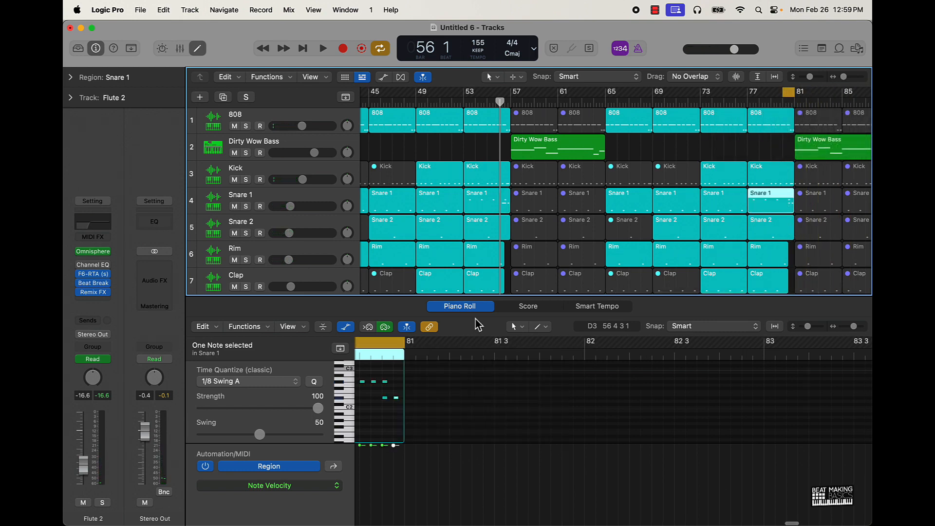
scroll(449, 431, left, 8)
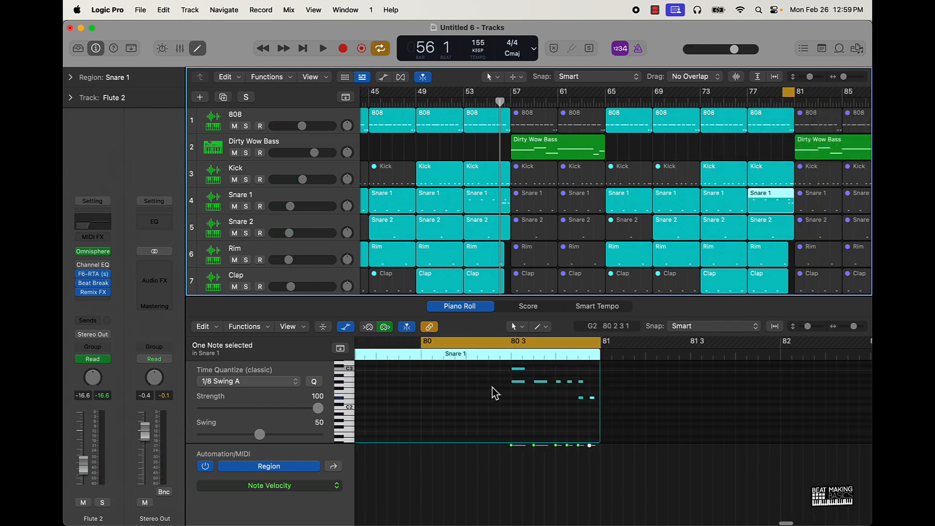
click(491, 382)
click(469, 385)
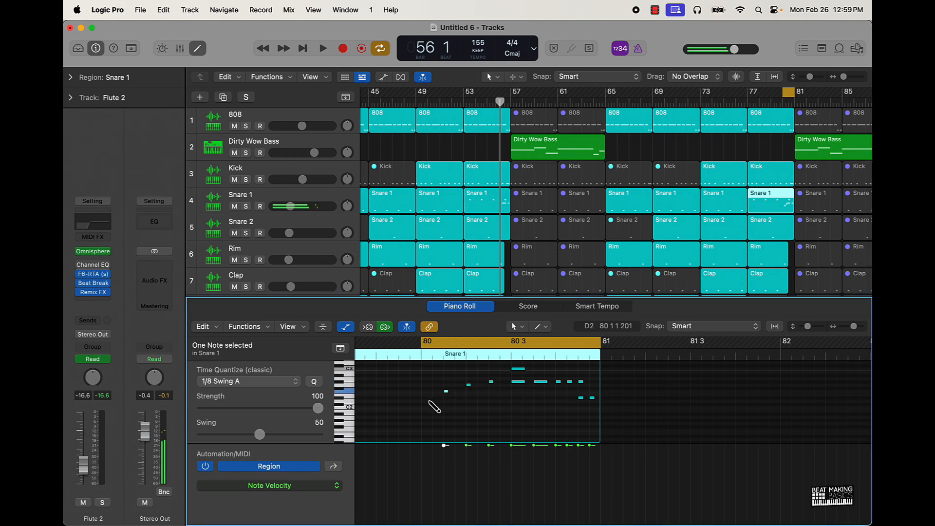
click(423, 401)
key(space)
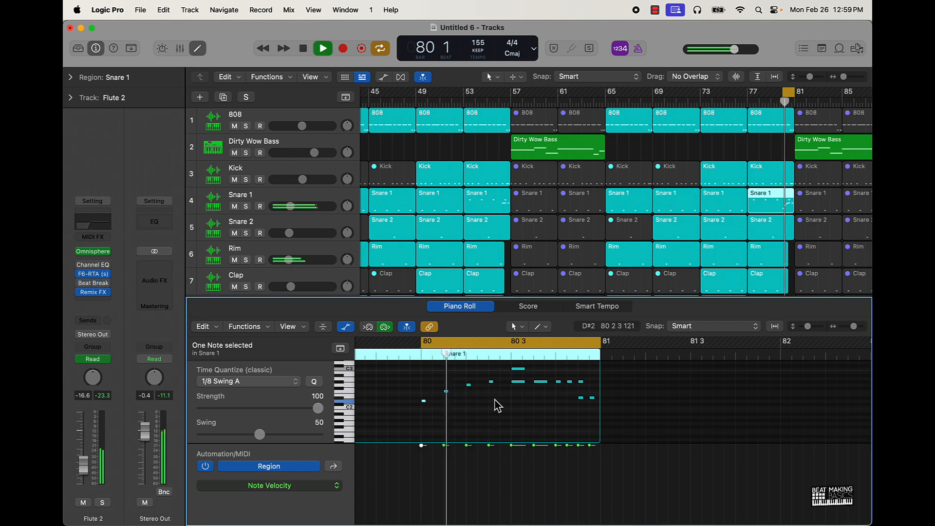
click(434, 398)
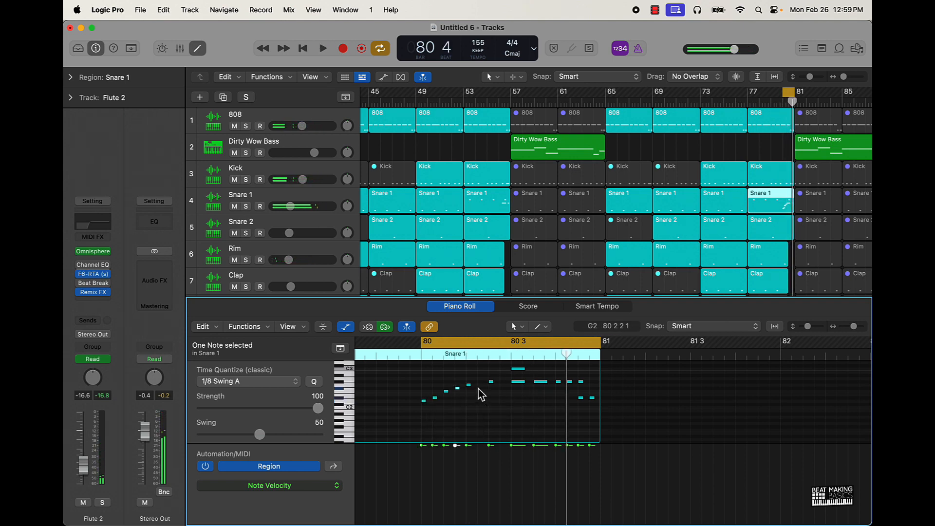
- Finish bar 80's Snare 1 fill with four rapid G#2 notes, remove its two D#2 notes, and audition the fill
click(575, 387)
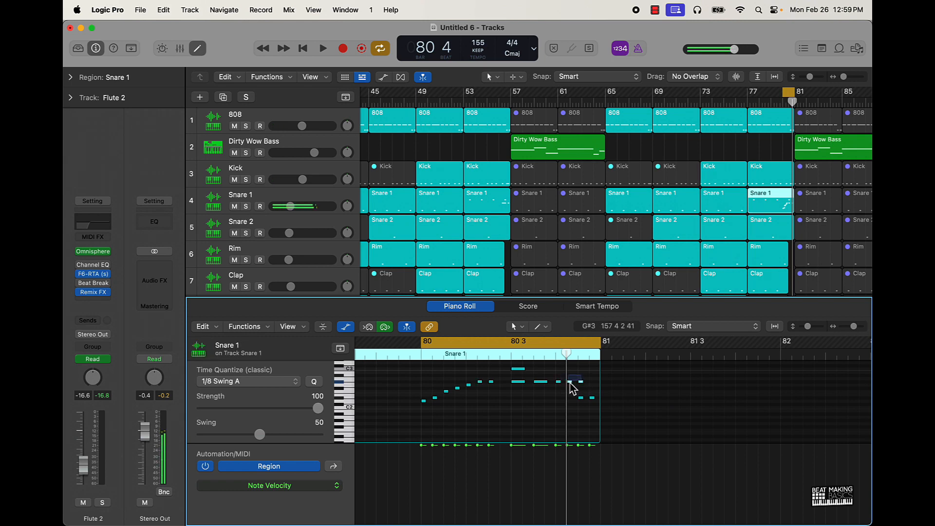
drag(572, 384, 579, 409)
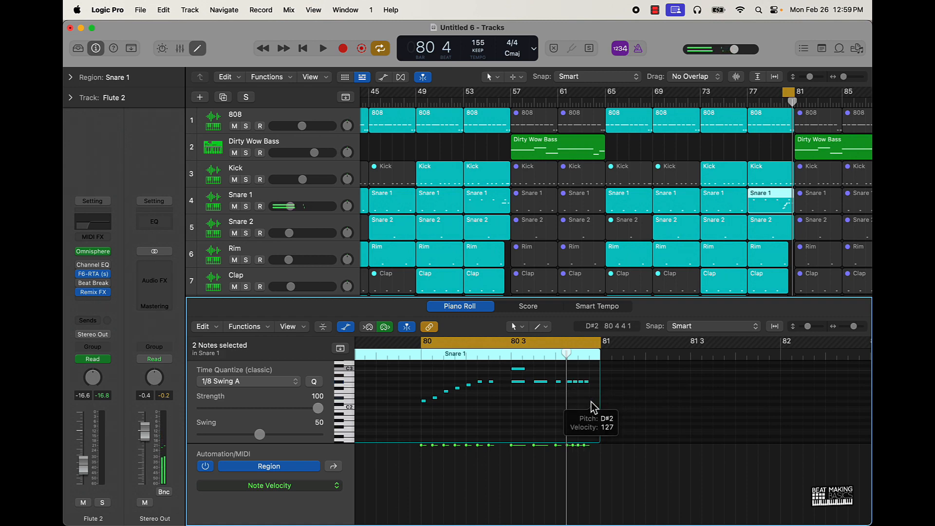
key(super+z)
key(space)
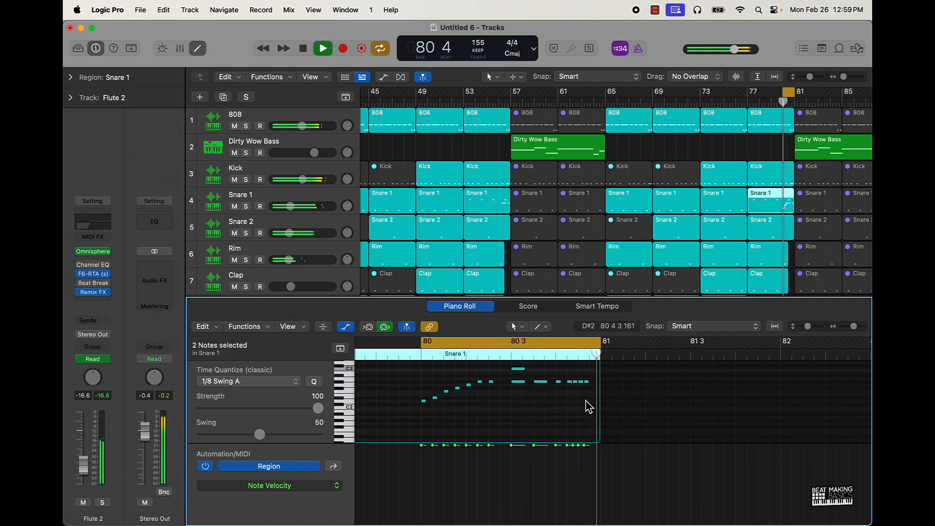
key(space)
- Add a G#2 note just before beat 3 of bar 80, split the long G#2 note on beat 3 into three short ones, and audition
key(space)
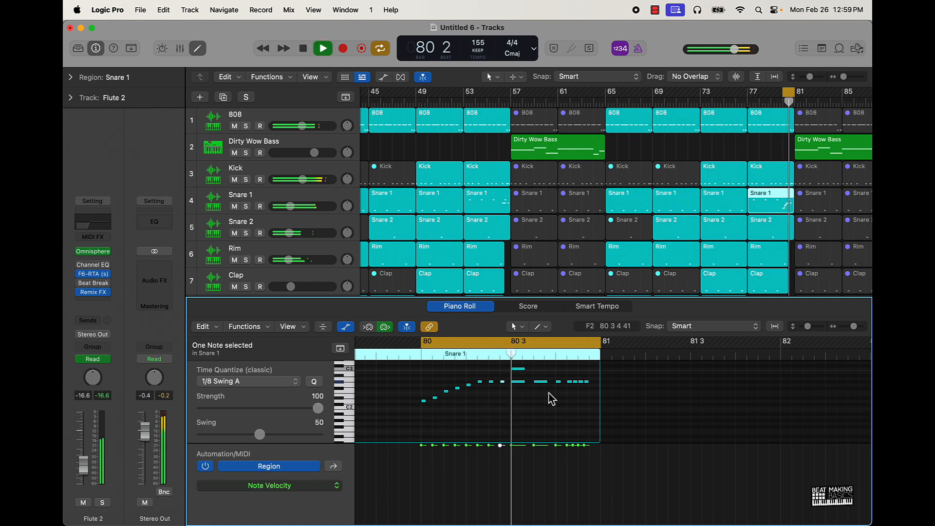
key(space)
mouse_move(524, 384)
mouse_down()
mouse_move(512, 384)
mouse_move(524, 389)
mouse_up()
key(space)
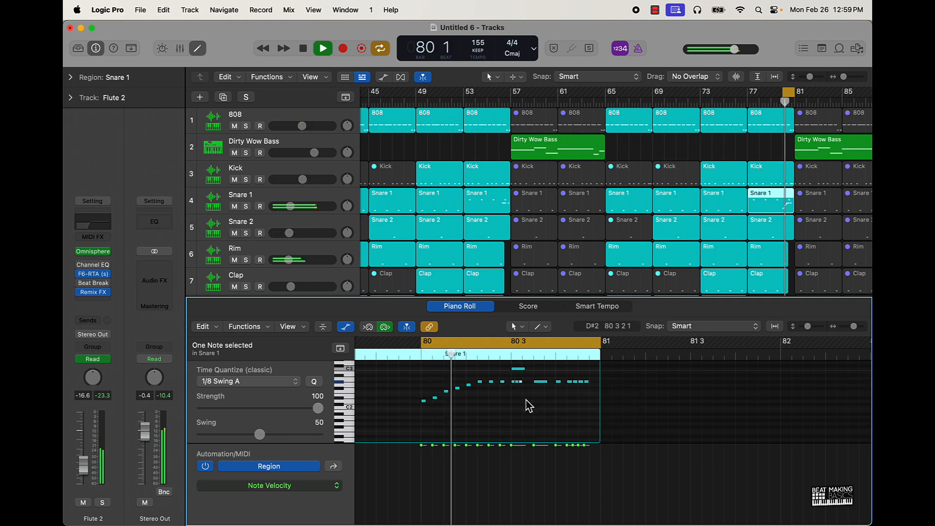
key(space)
click(560, 408)
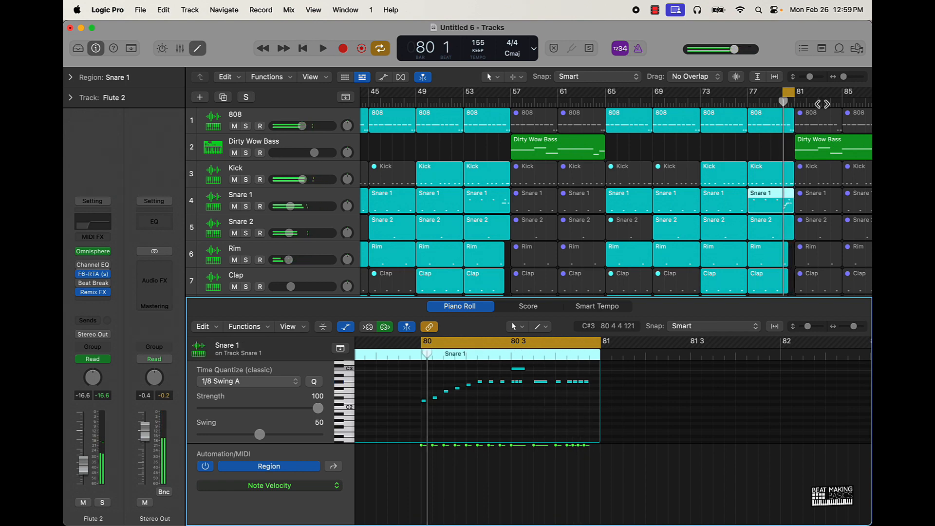
- Turn off the cycle at bar 80 and close the note editor to return to the full arrangement
click(789, 94)
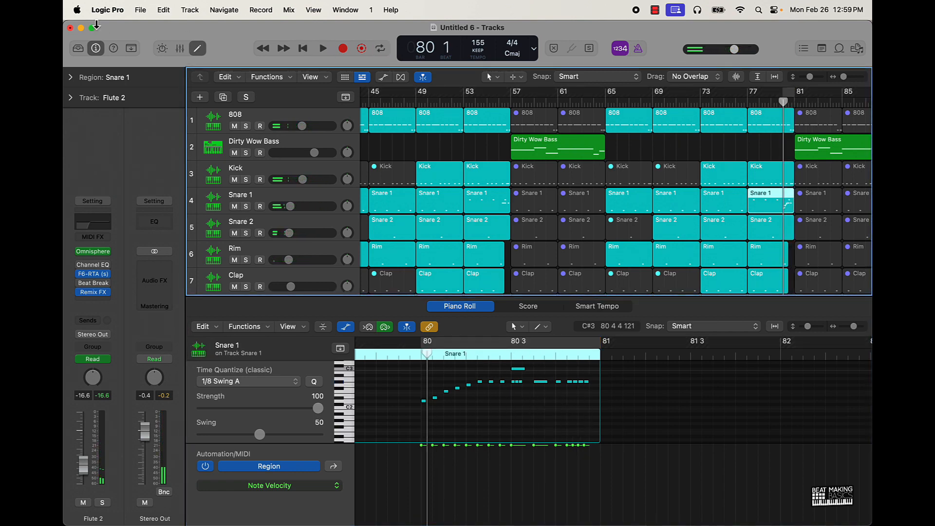
click(204, 50)
scroll(534, 311, down, 5)
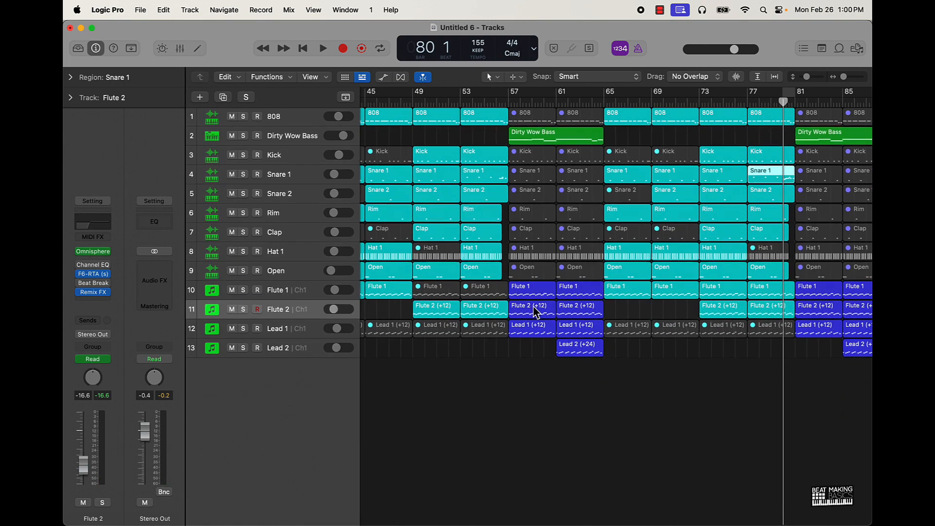
scroll(534, 310, down, 5)
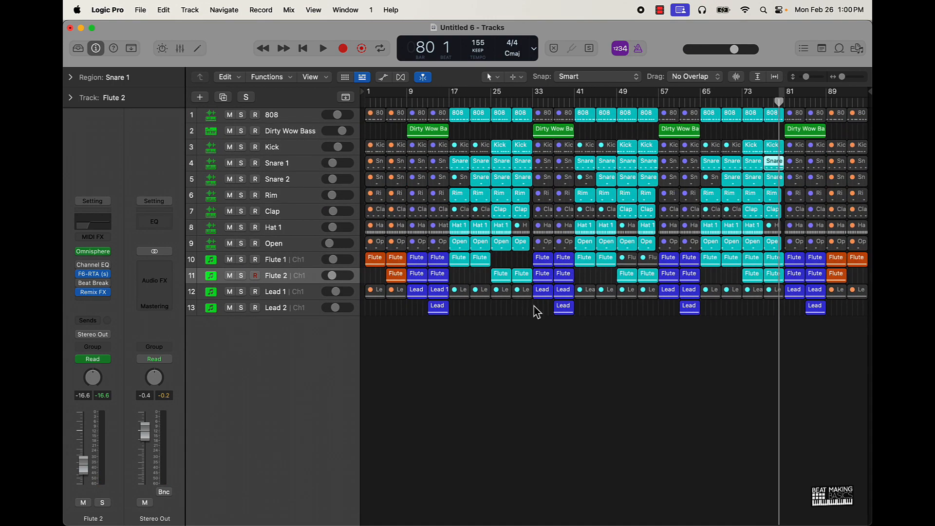
- Create an empty new track below Open that duplicates the Open track's instrument and settings
click(285, 247)
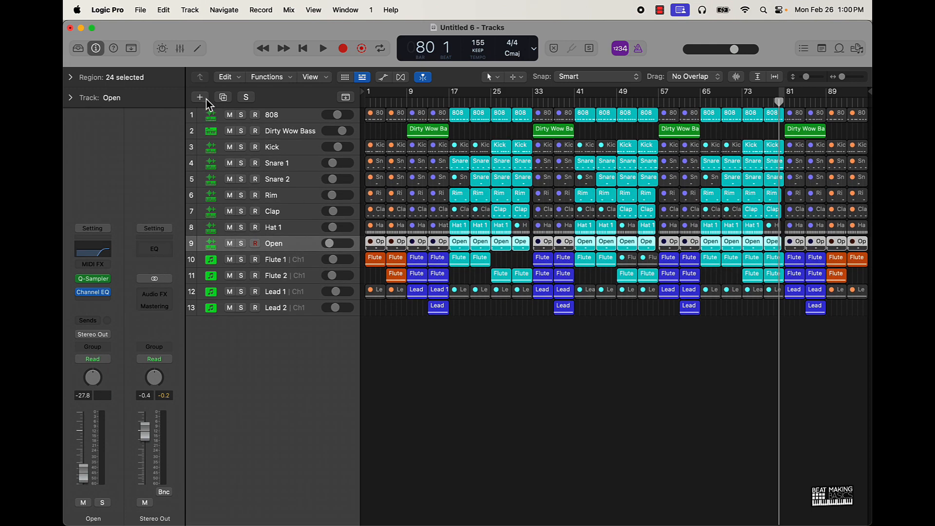
click(200, 97)
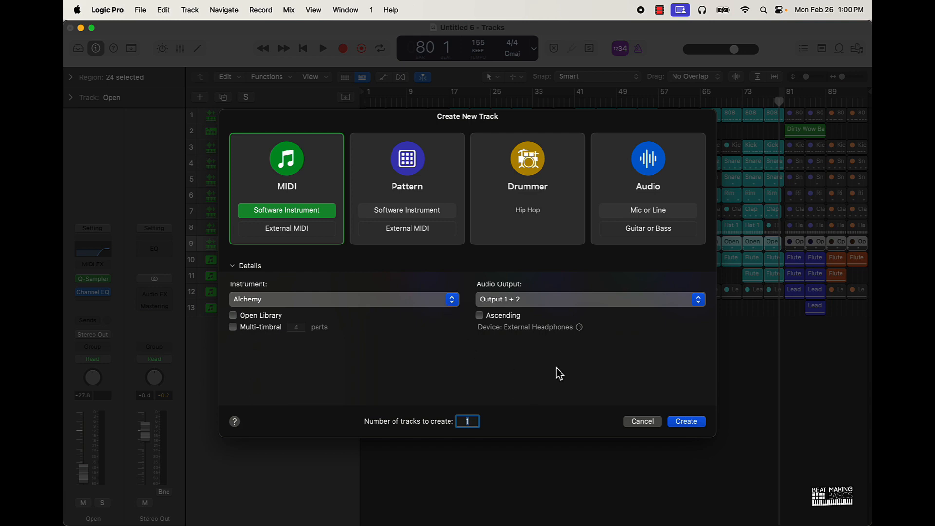
click(638, 422)
key(super+d)
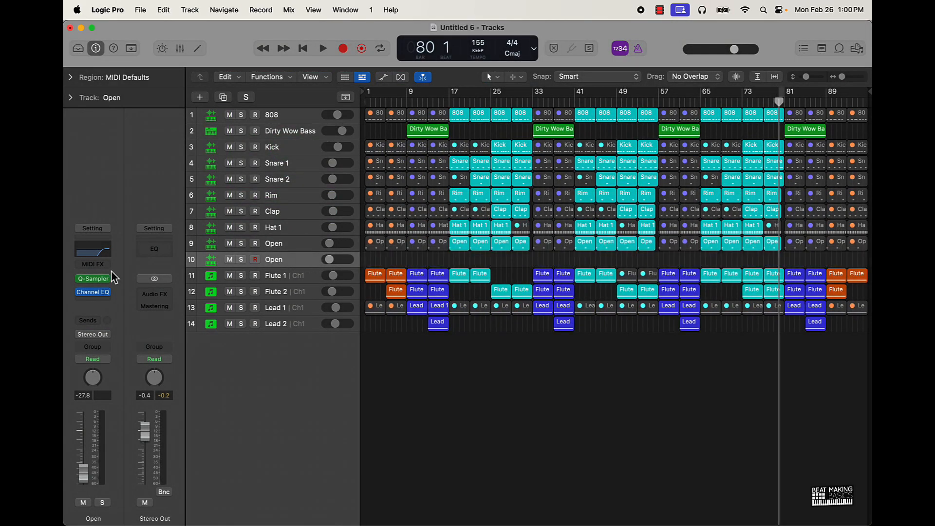
- Load the Sting Cymbal 2 preset in the new track's Quick Sampler and bypass its Channel EQ
click(98, 281)
click(397, 174)
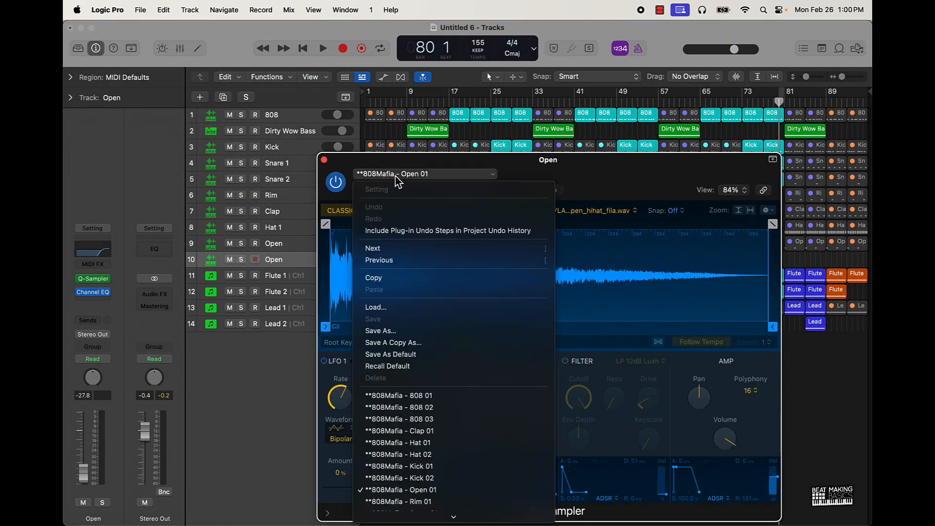
scroll(415, 346, down, 15)
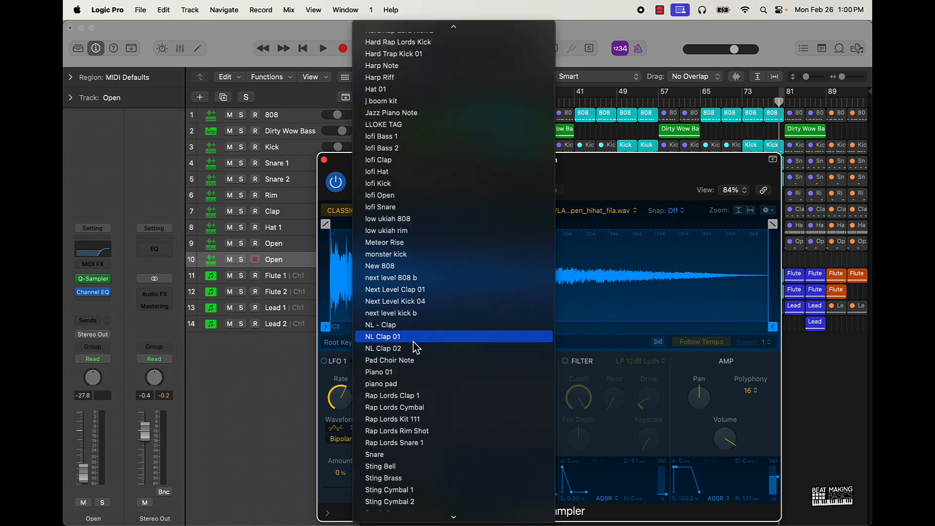
scroll(415, 346, down, 10)
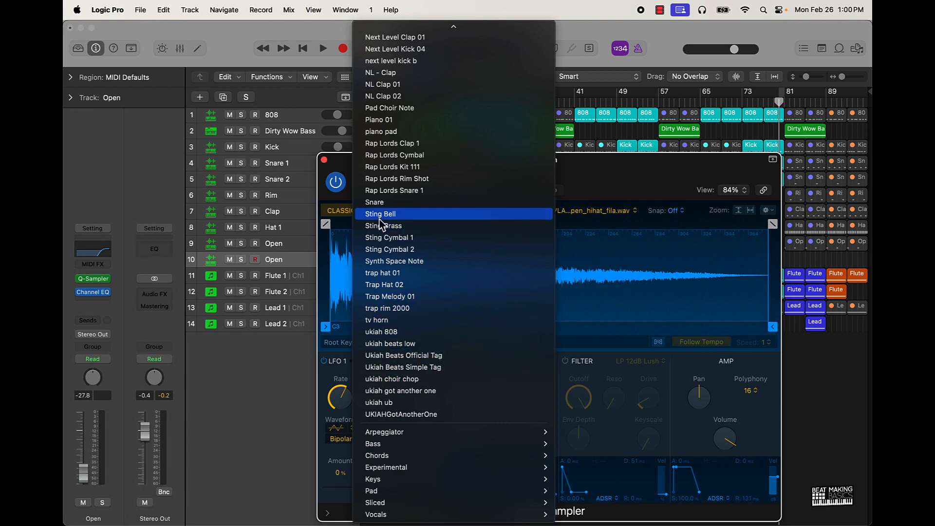
click(413, 249)
click(324, 159)
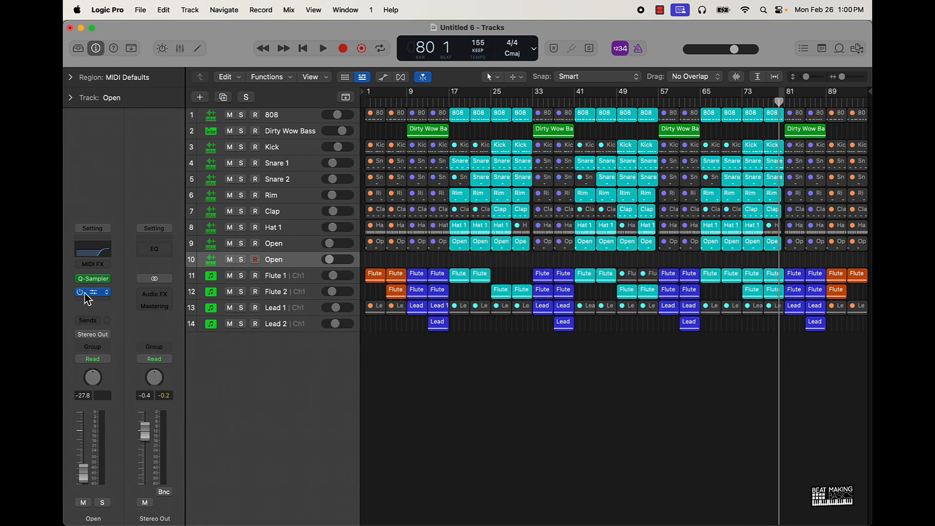
click(81, 292)
- Record a single cymbal hit at bar 9 on the new track, starting the playhead from bar 8
key(Return)
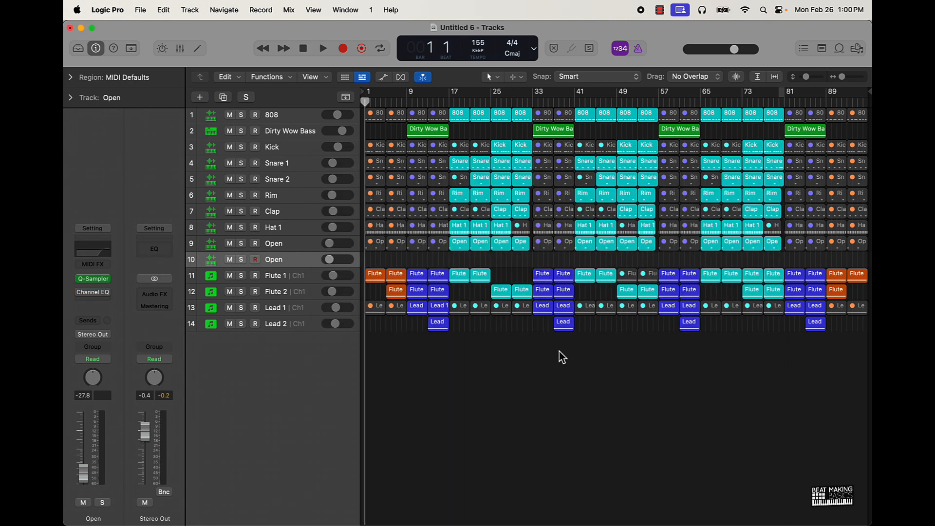
click(402, 99)
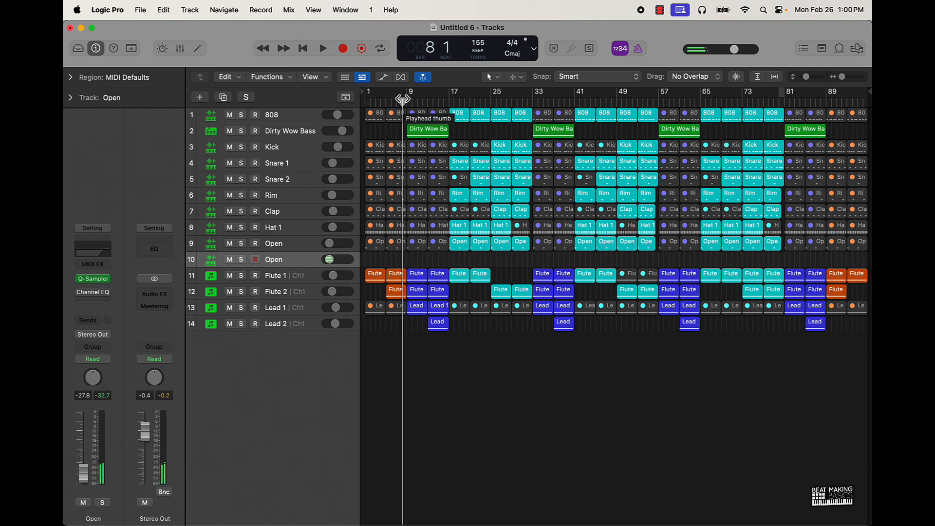
key(r)
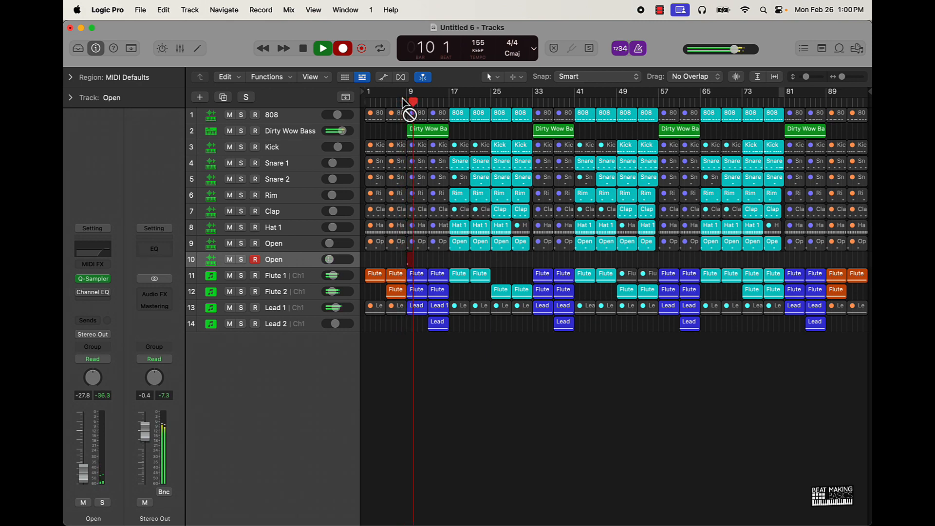
key(space)
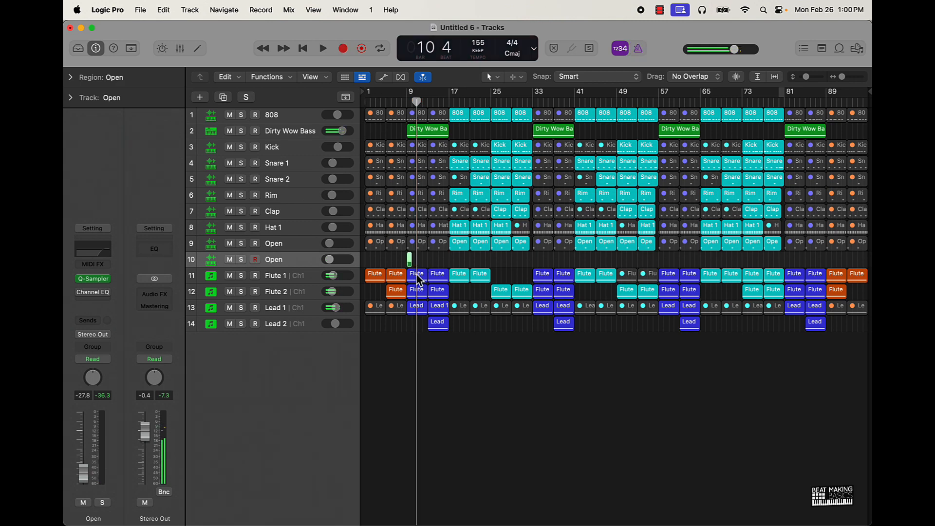
- Extend the recorded cymbal region to bar 17 and align its single note with the start of bar 9
drag(409, 261, 449, 262)
double_click(434, 266)
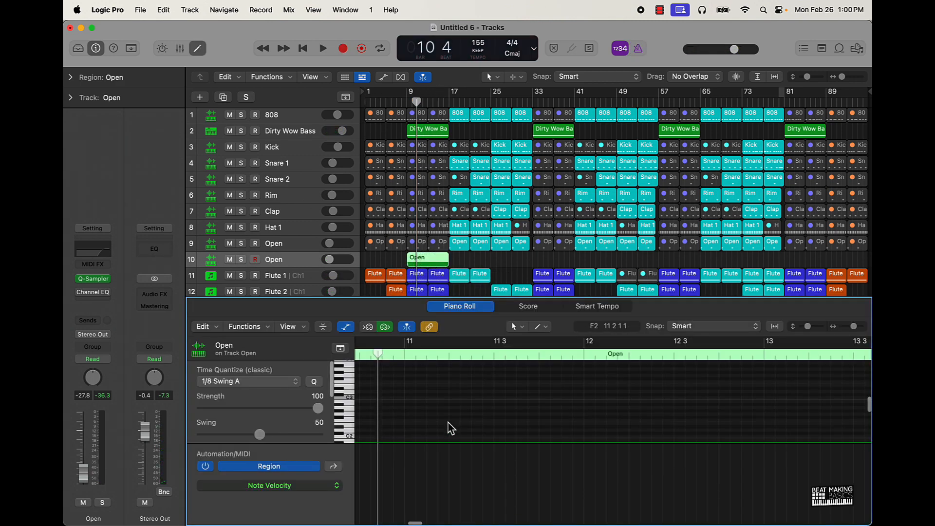
scroll(537, 405, right, 10)
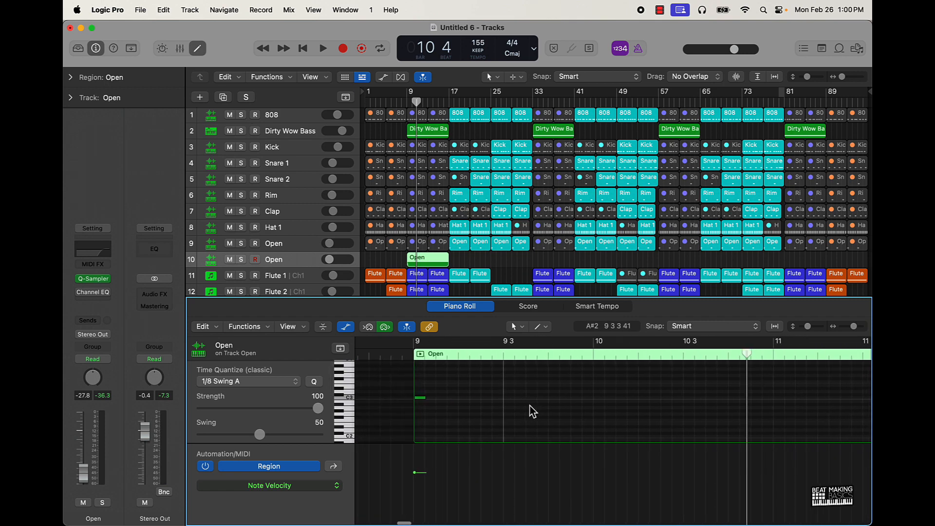
click(420, 397)
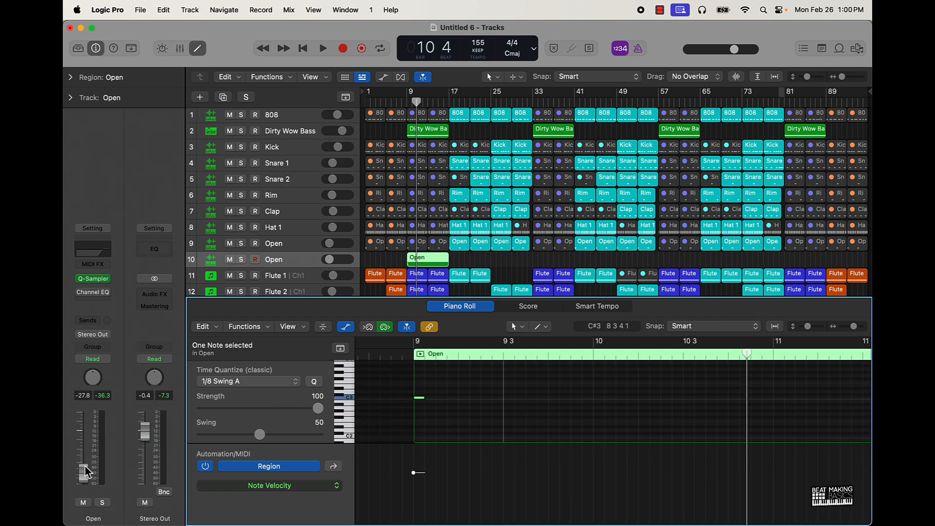
- Set the new track's volume to -13.8 dB and rename the track Cymbal
click(457, 242)
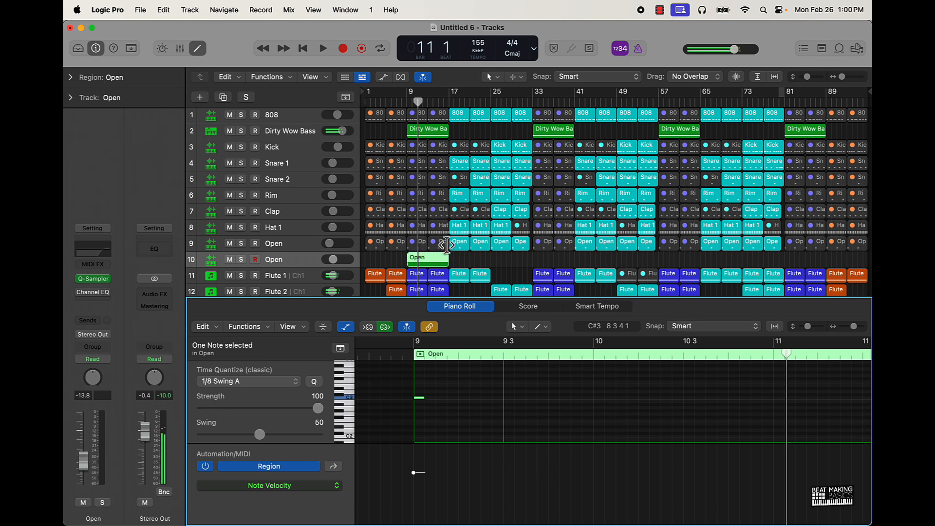
double_click(293, 260)
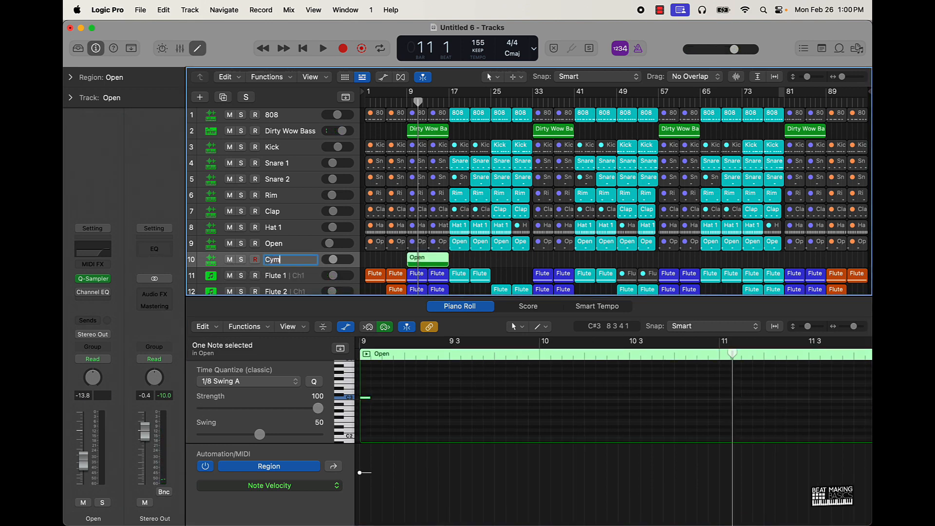
text(Cymbal)
key(Return)
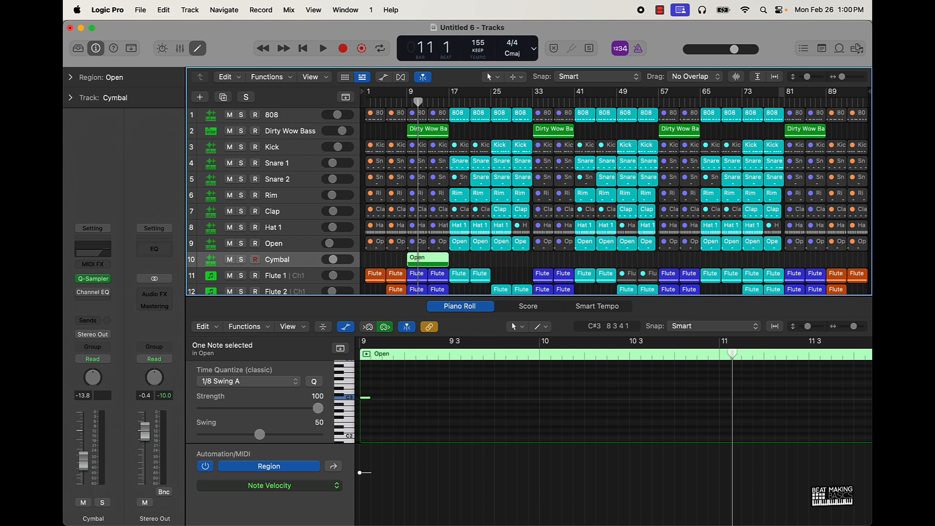
- Repeat the eight-bar cymbal region back to back from bar 17 to the end of the arrangement
click(379, 261)
click(437, 265)
key(super+d)
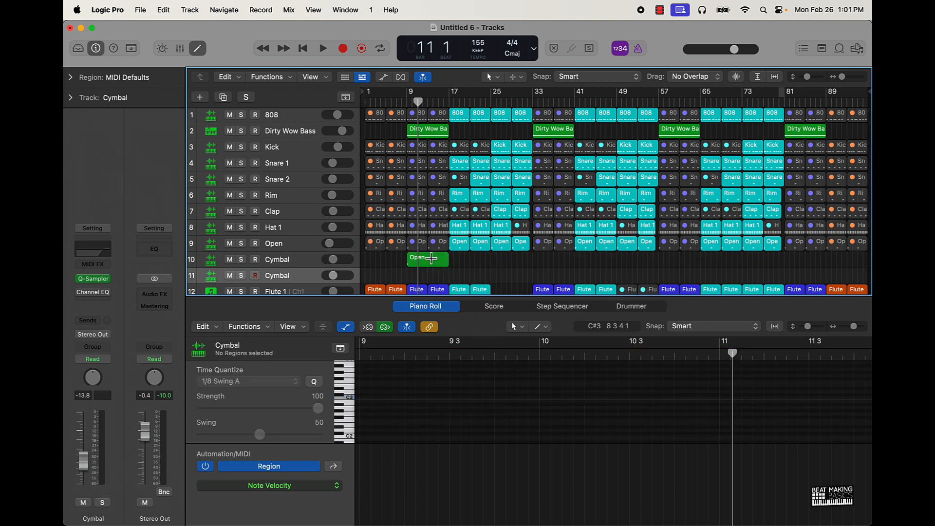
key(super+z)
key(super+r)
key(super+r)
key(super+r)
key(super+r)
key(super+r)
key(super+r)
key(super+r)
key(super+r)
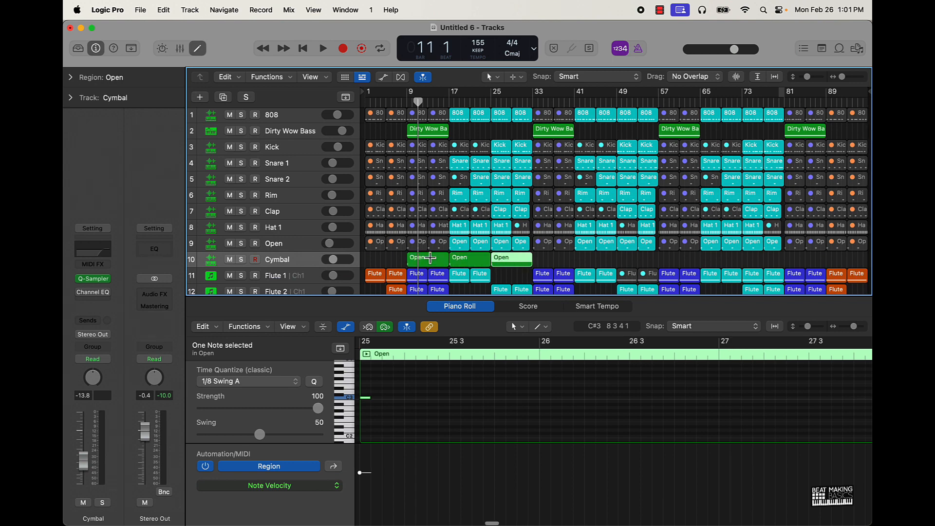
key(super+r)
key(super+r)
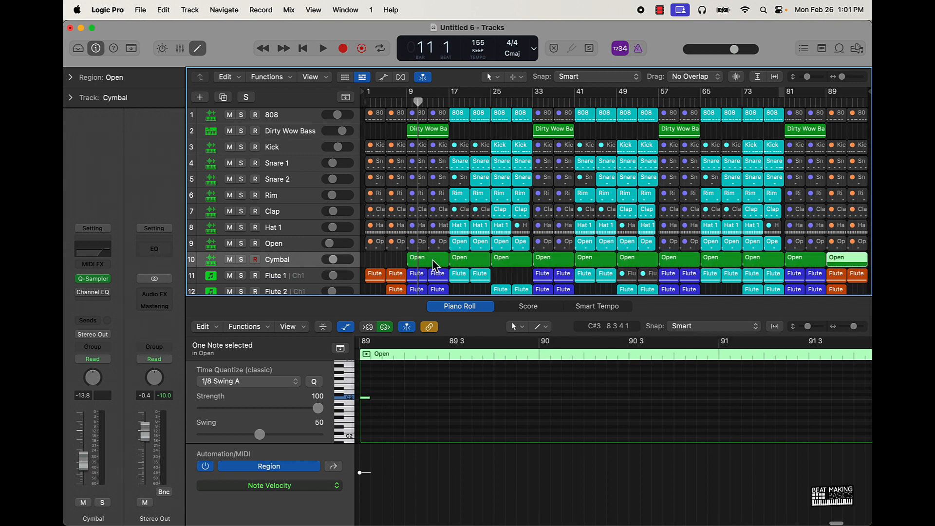
- Select all regions in the arrangement and name them after their tracks, then clear the selection
click(397, 265)
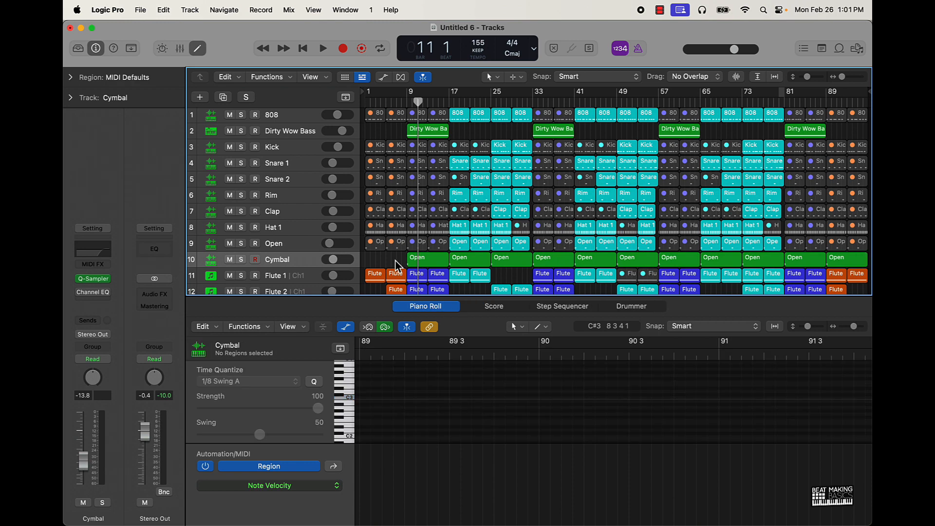
key(super+a)
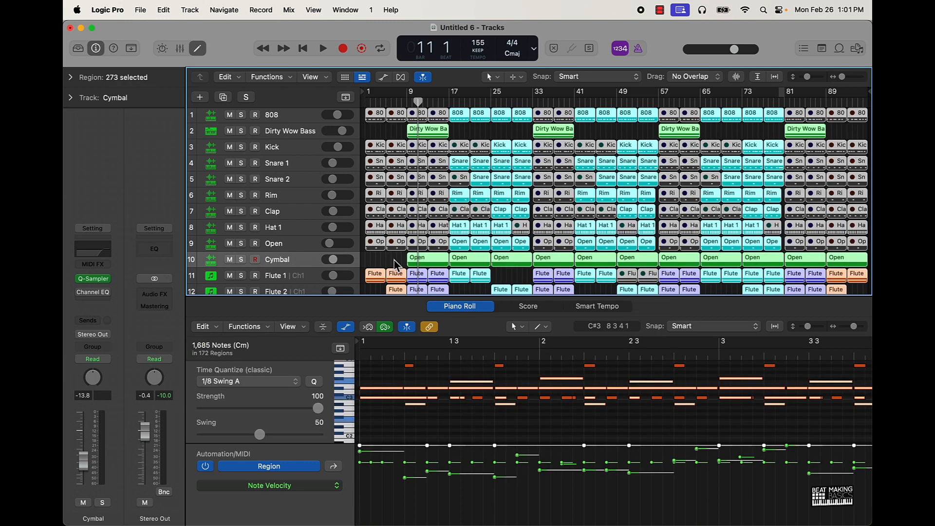
key(alt+shift+n)
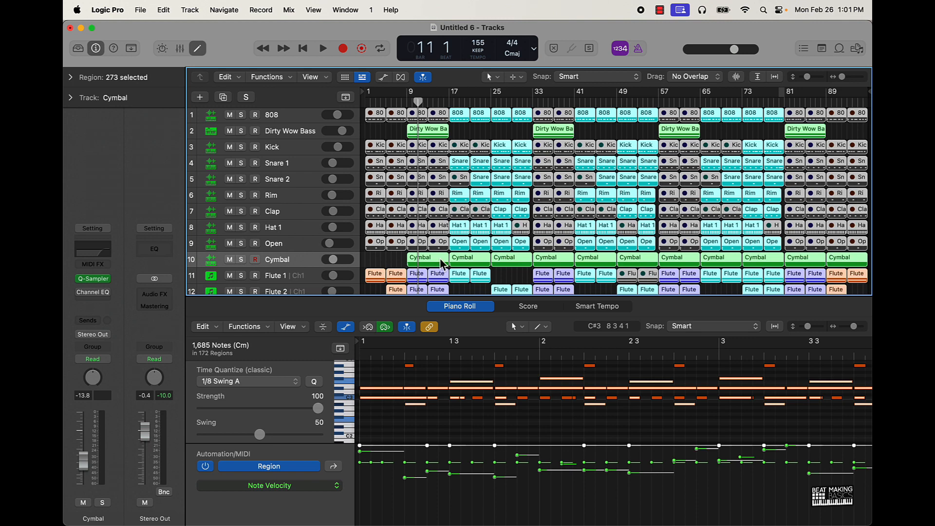
click(390, 266)
- Duplicate the Cymbal track without its regions and load the air rise preset in the copy's Quick Sampler
key(Return)
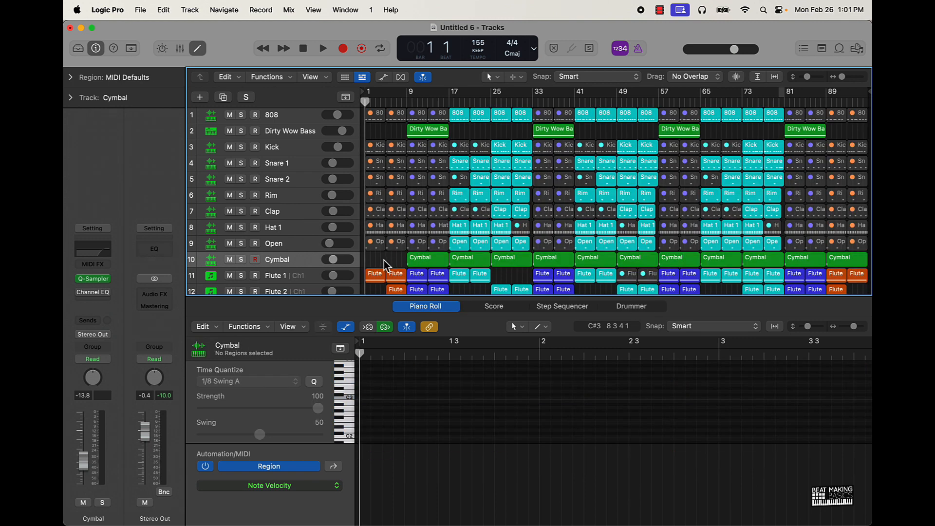
key(super+d)
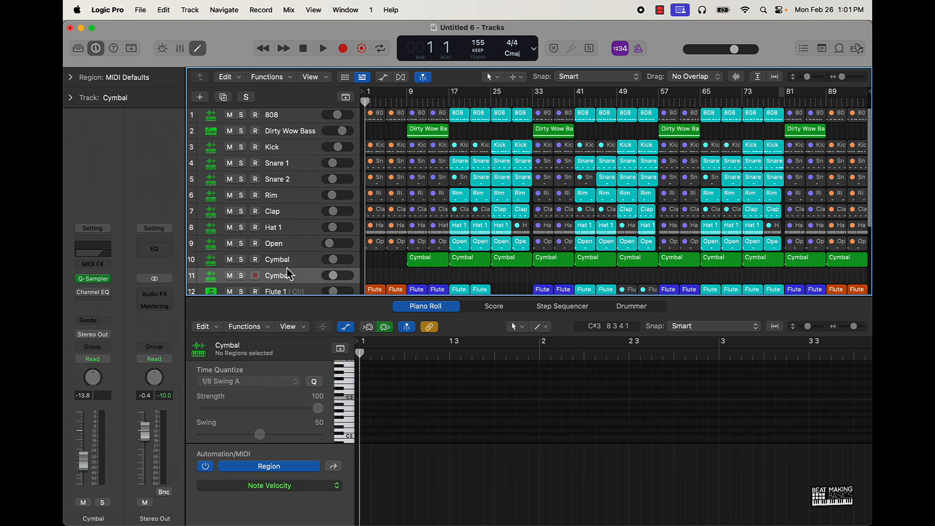
click(93, 278)
click(409, 173)
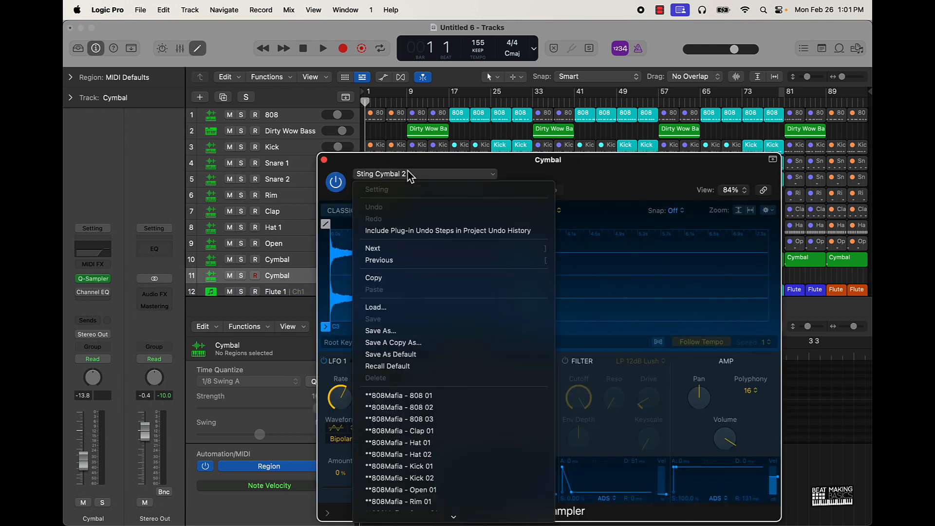
scroll(405, 384, down, 10)
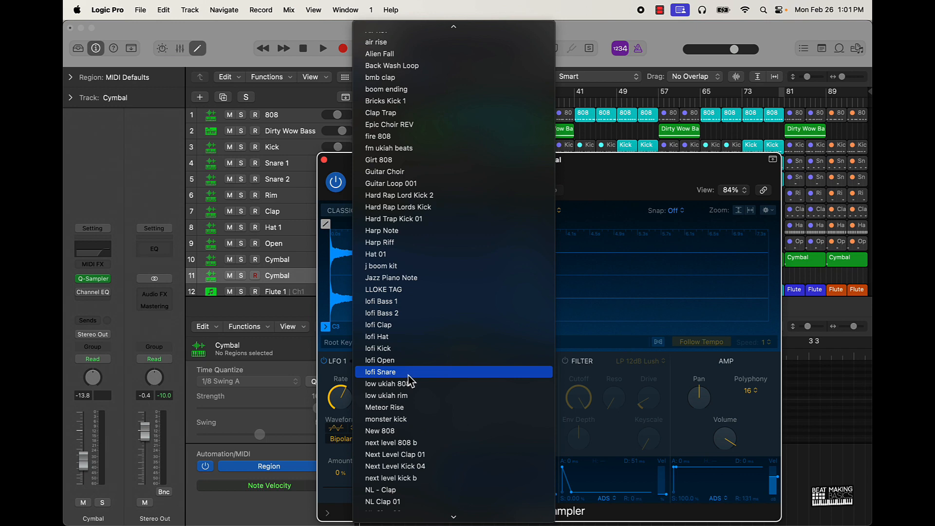
scroll(408, 381, up, 3)
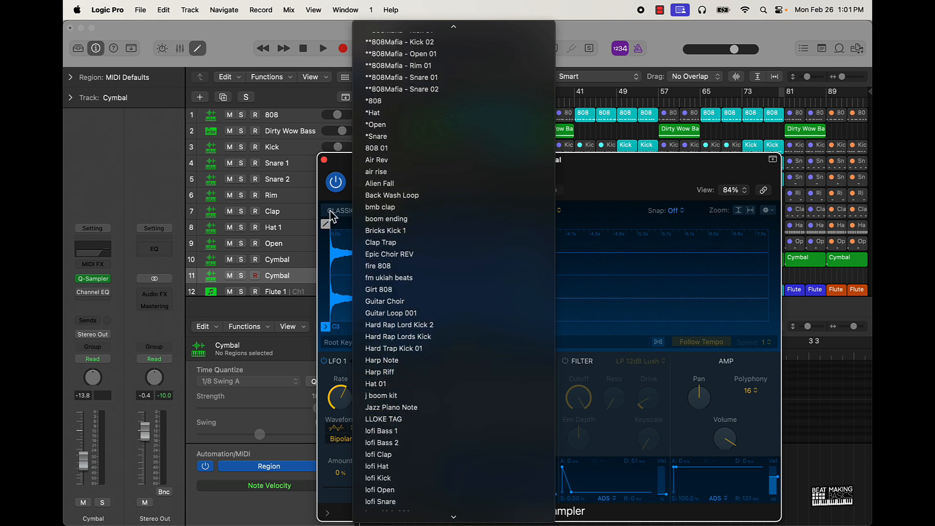
click(393, 173)
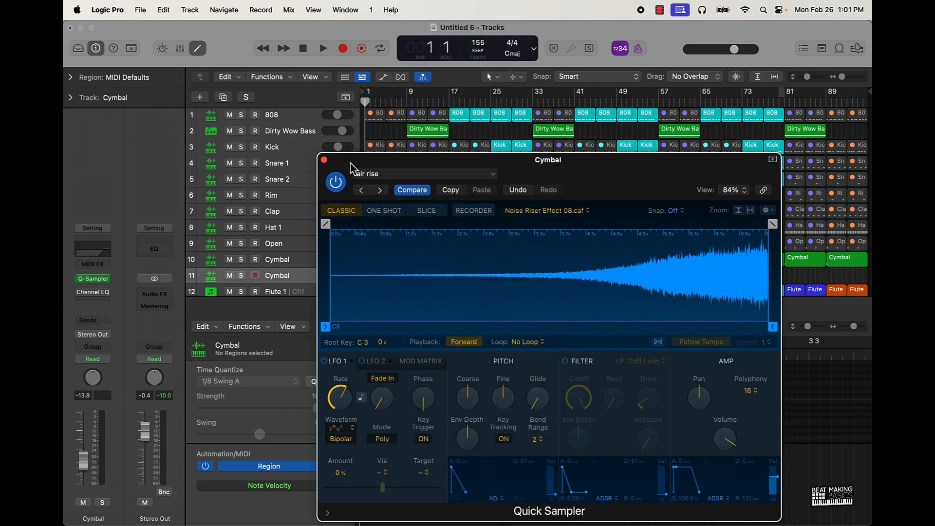
click(324, 160)
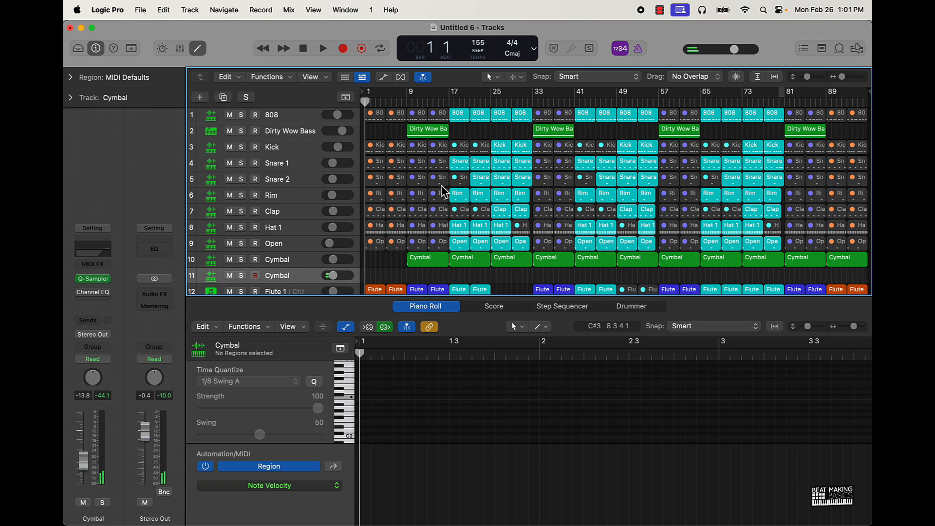
- Record a held C3 riser note on the second Cymbal track, leading up to bar 9
key(r)
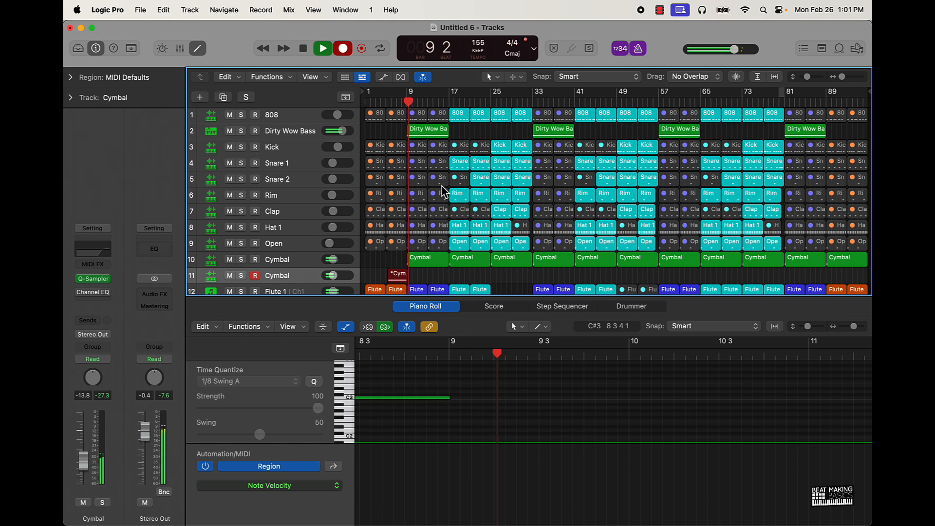
click(342, 49)
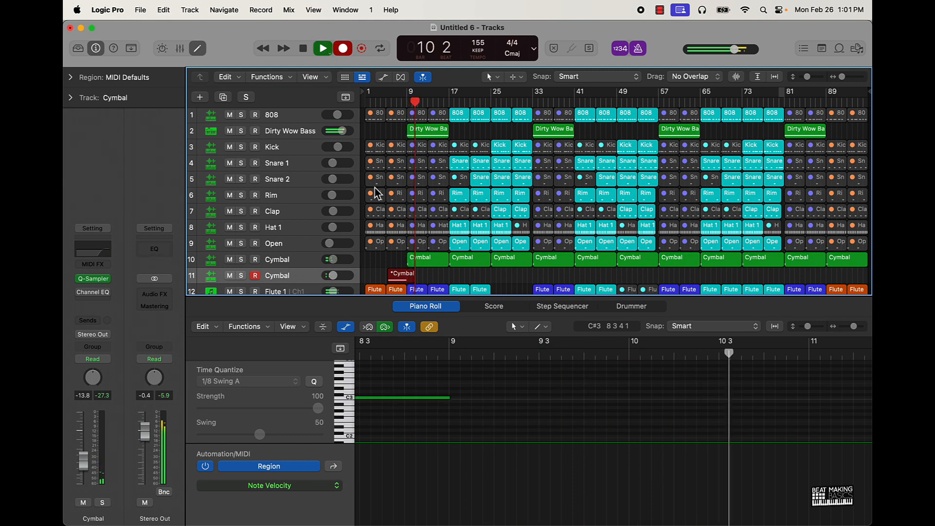
- Extend the start of the recorded riser region back to bar 1 and repeat the region back to back up to bar 89
mouse_move(388, 279)
mouse_down()
mouse_move(352, 279)
mouse_move(401, 278)
mouse_up()
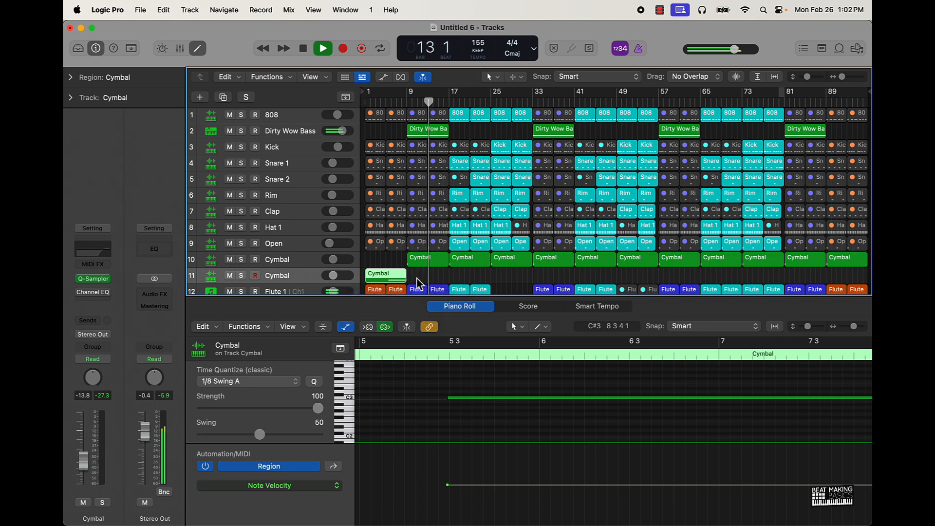
key(super+r)
key(super+r)
key(super+r)
key(super+r)
key(super+r)
key(super+r)
key(super+r)
key(super+r)
key(super+r)
key(super+r)
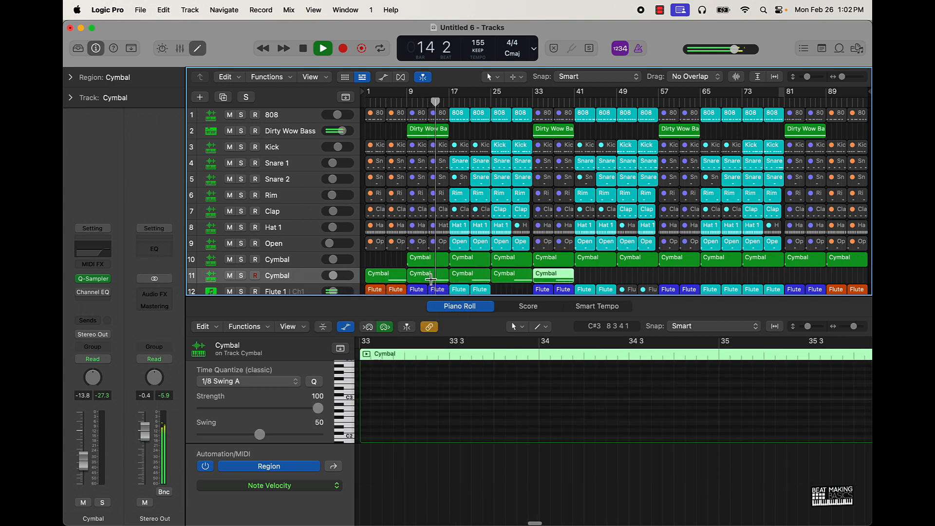
click(377, 264)
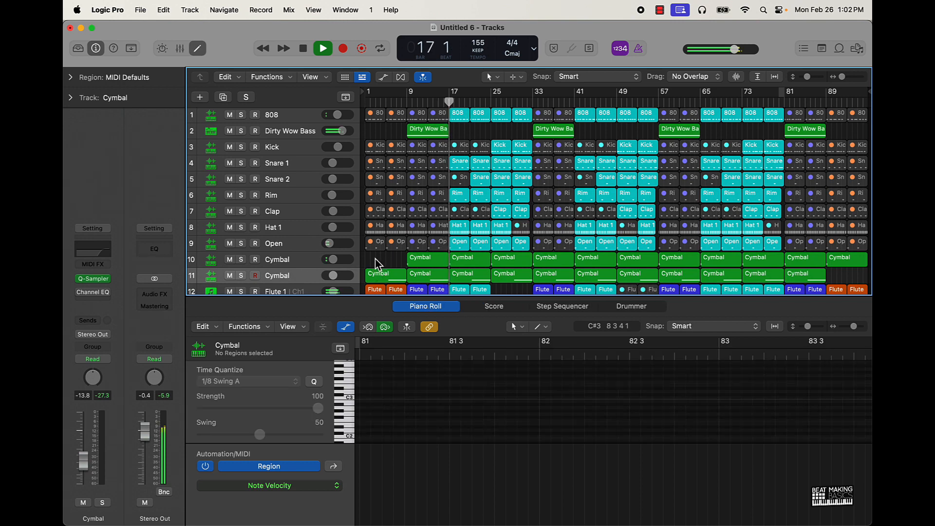
- Rename the riser track as Air Rev, name all regions after their tracks, and clear the selection
click(284, 275)
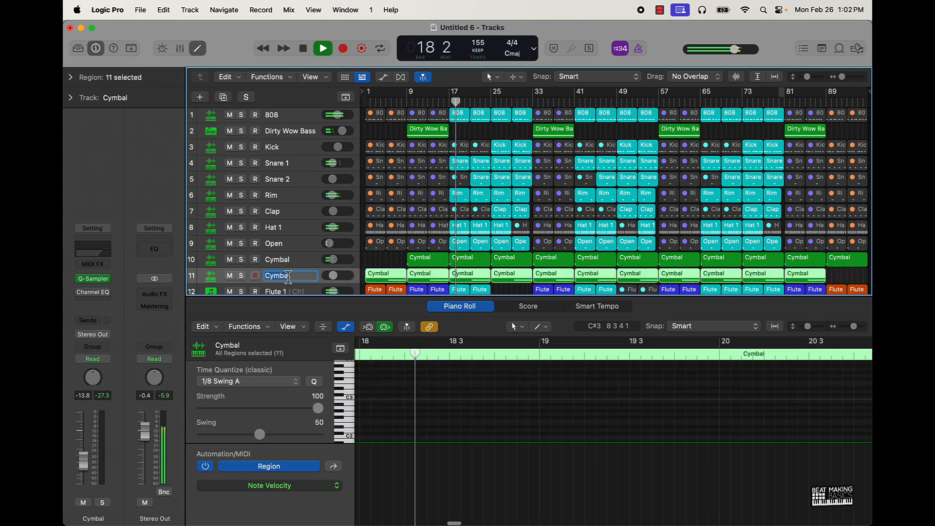
double_click(284, 275)
text(Air R)
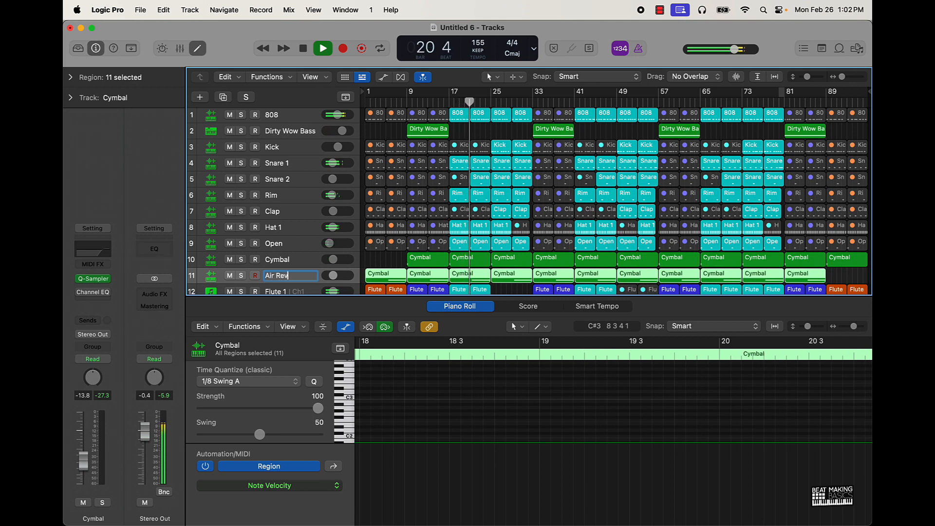
text(ev)
key(Return)
key(super+a)
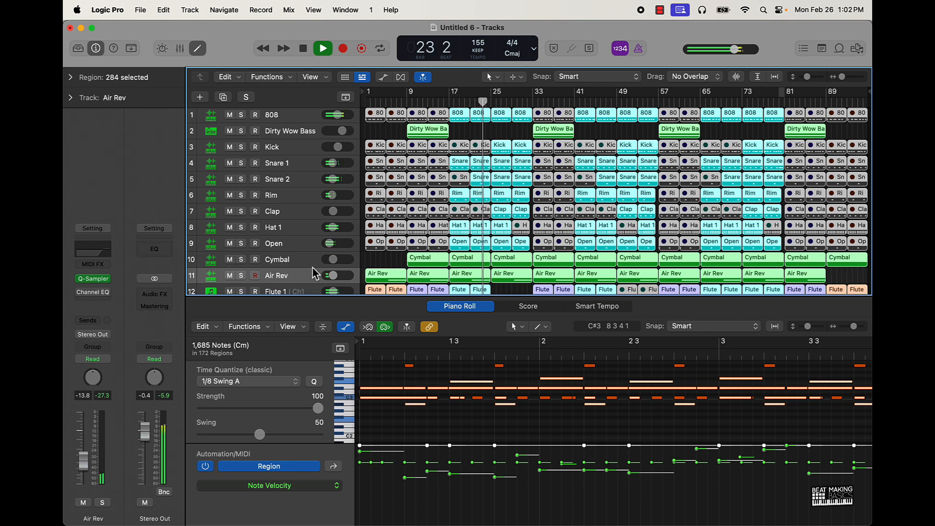
click(384, 266)
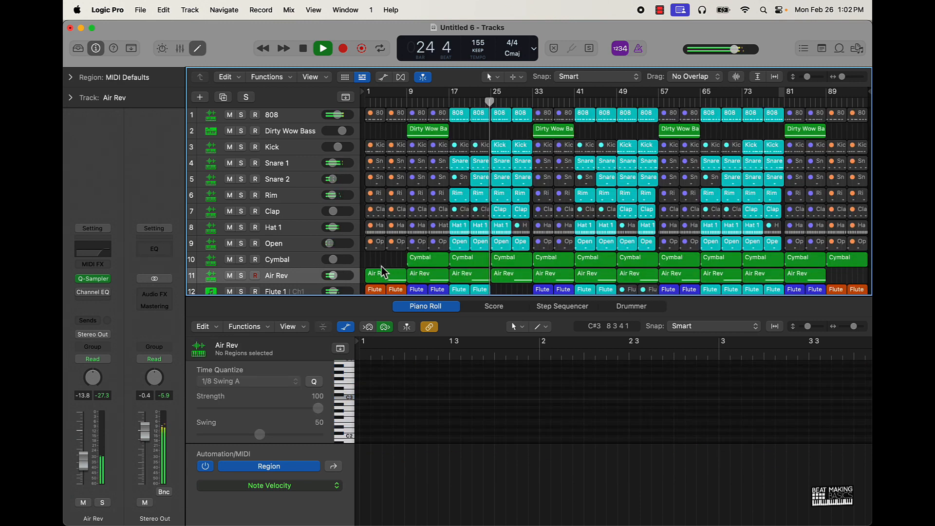
- Lower the Air Rev track's volume to -15.0 dB and close the piano roll
drag(336, 277, 335, 276)
click(197, 49)
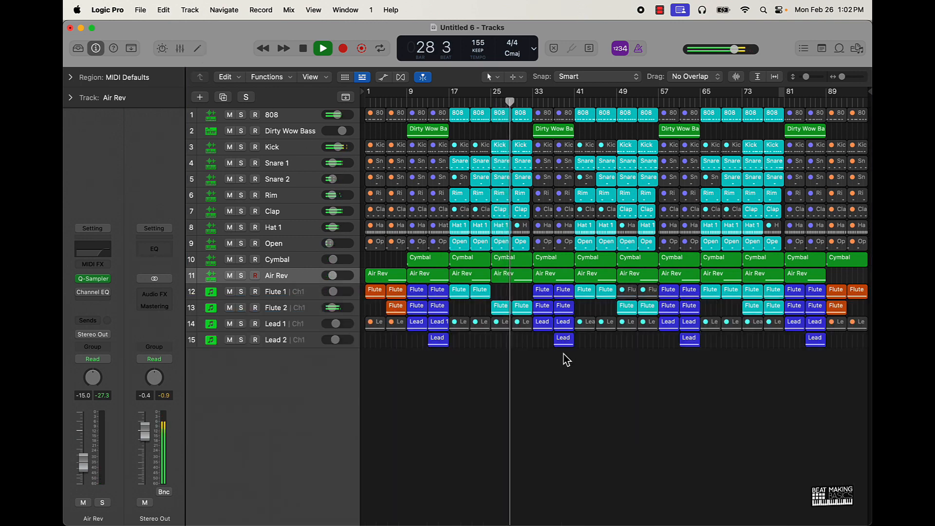
key(space)
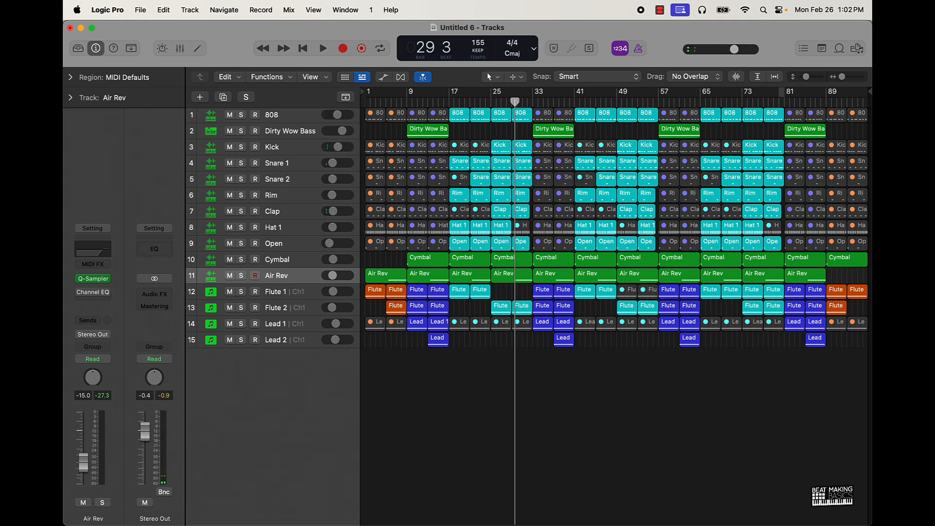
- In the Kick region starting at bar 25, add C3 notes just after the bar 27 downbeat and within beat 3 of bar 27
scroll(503, 138, up, 3)
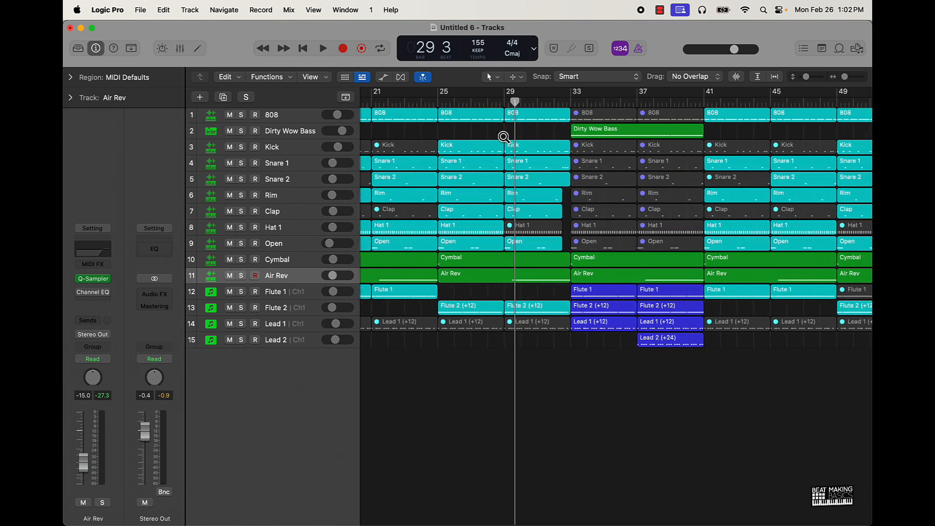
click(470, 151)
double_click(480, 151)
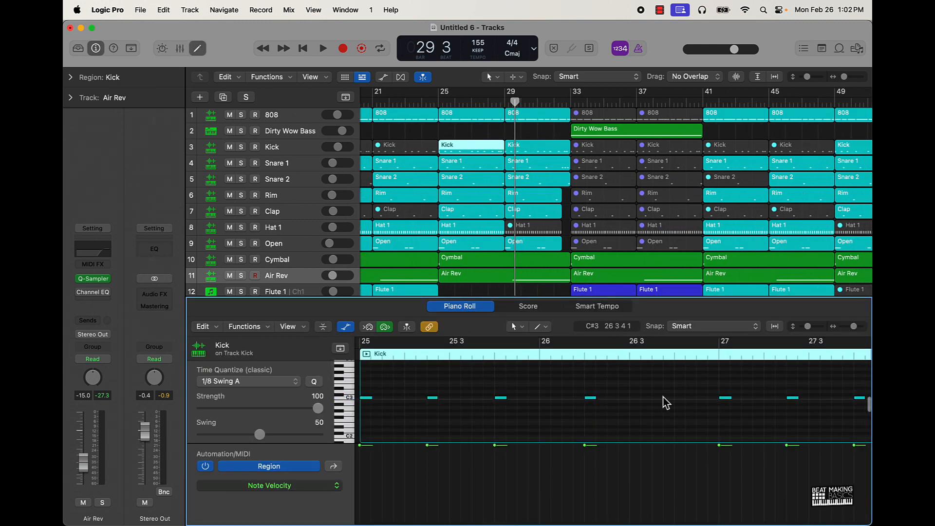
click(432, 398)
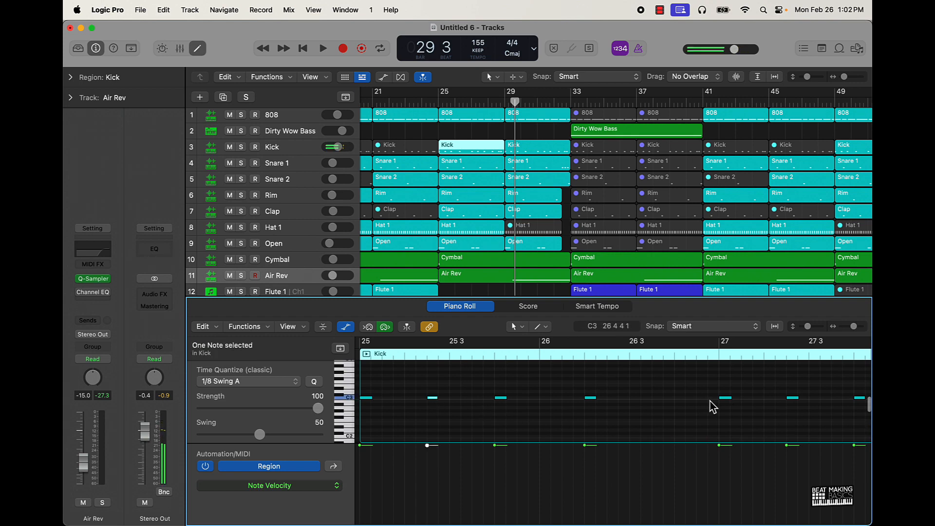
drag(730, 398, 731, 402)
click(716, 361)
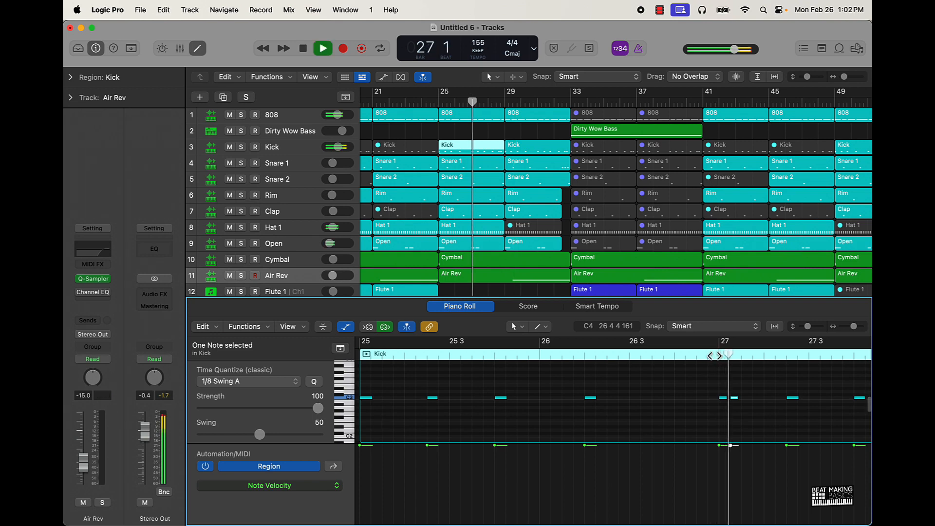
scroll(740, 392, right, 8)
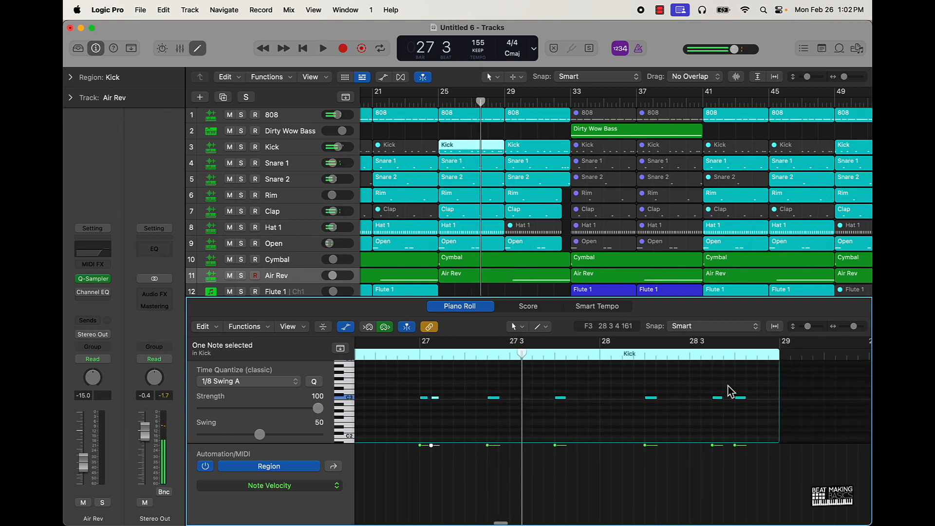
click(528, 397)
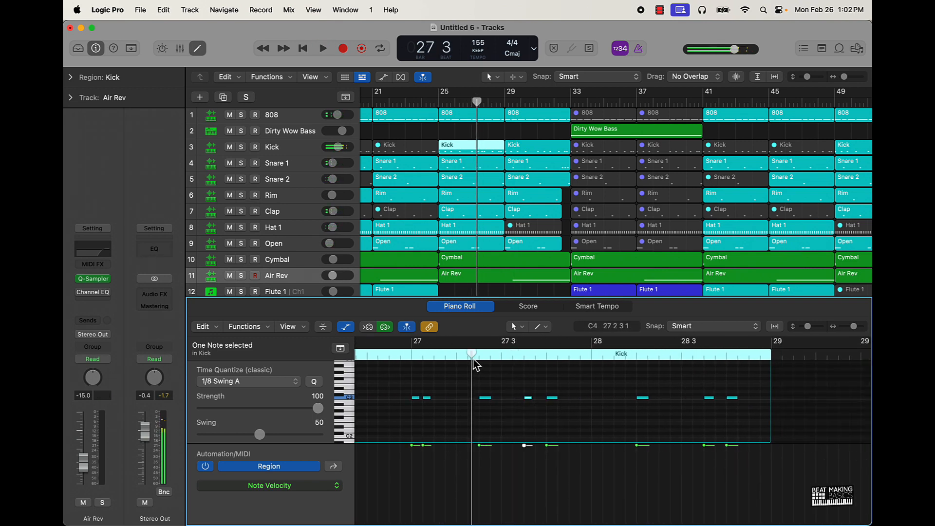
key(space)
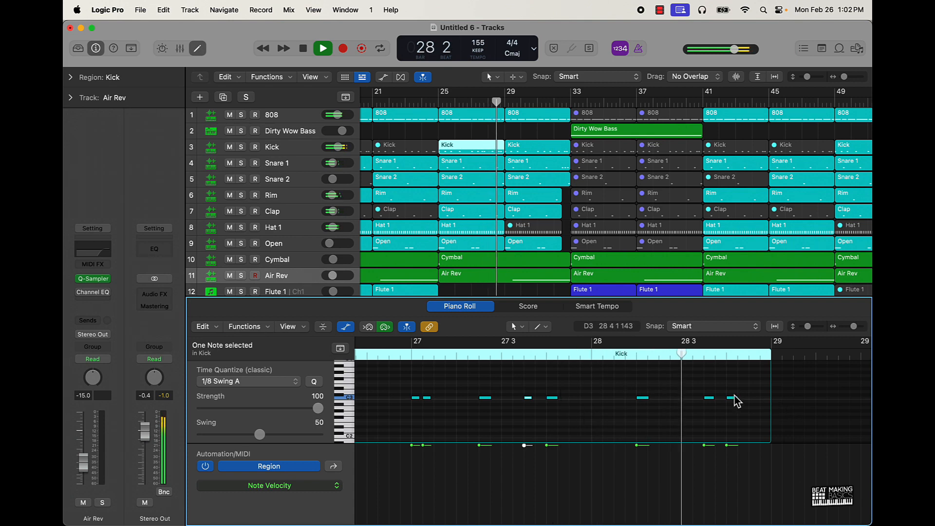
key(space)
- In the Kick region starting at bar 29, add C3 notes within beat 1 of bar 30 and just after the bar 31 downbeat
click(527, 148)
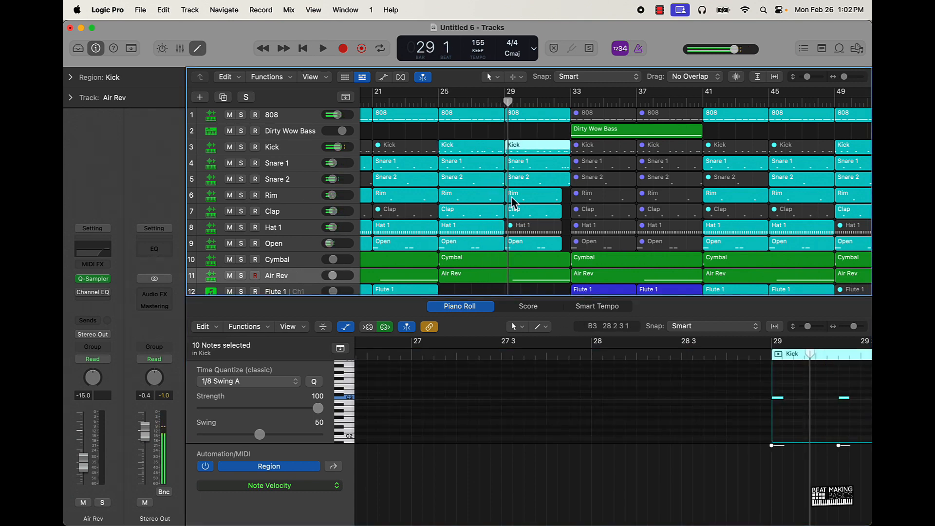
scroll(784, 427, right, 9)
scroll(709, 414, right, 5)
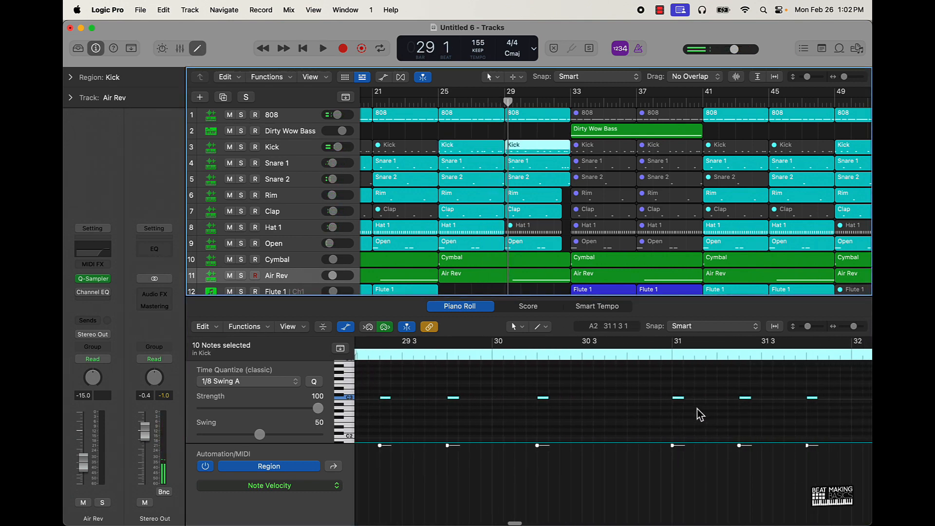
click(687, 398)
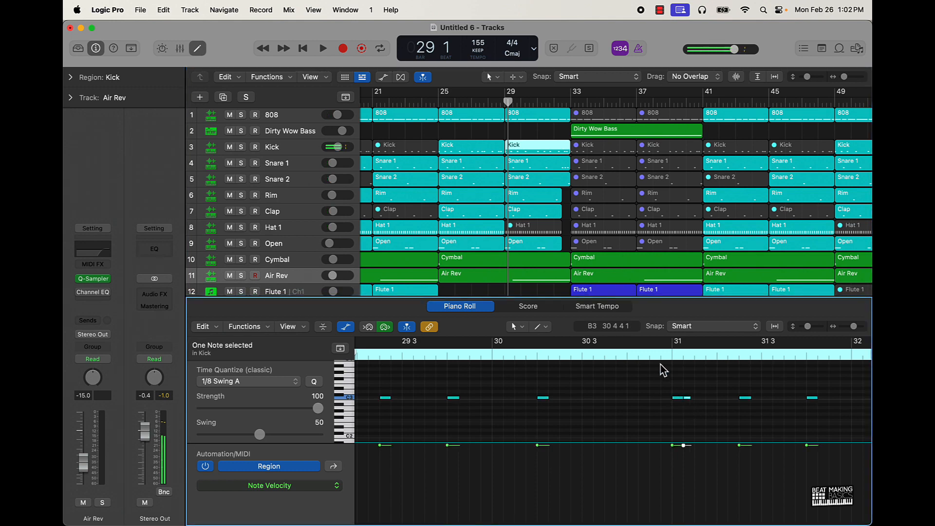
key(space)
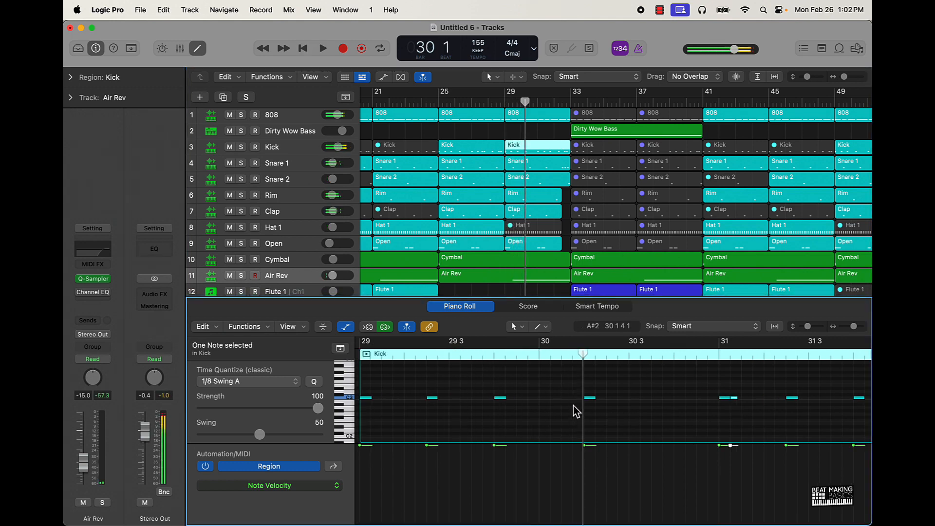
key(space)
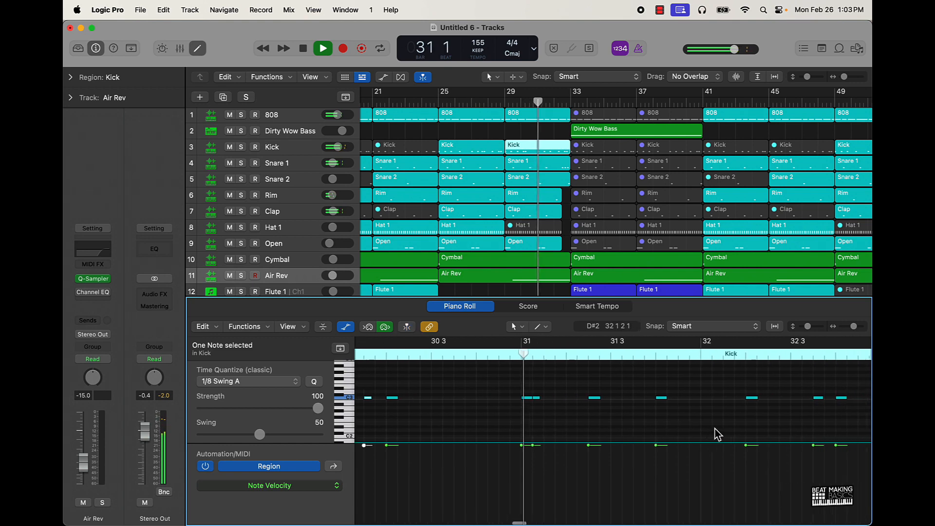
key(space)
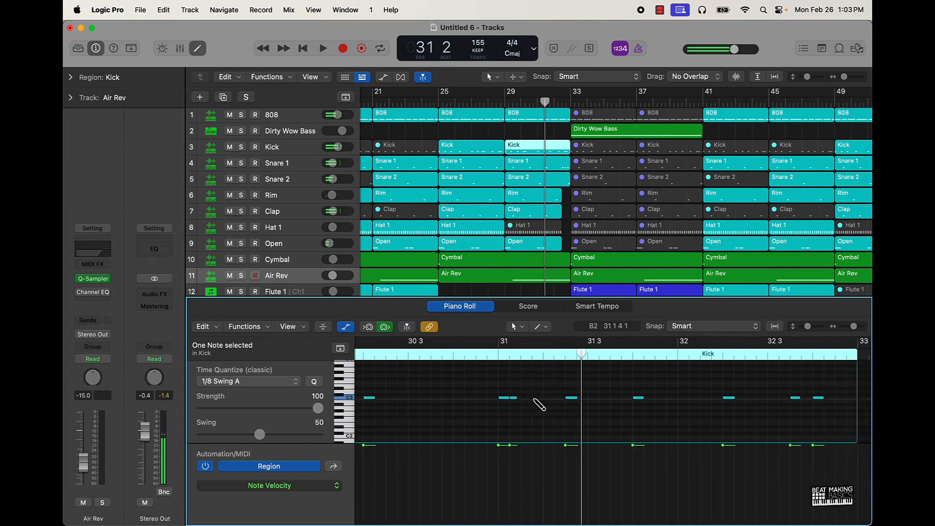
- Try an extra kick note around beat 2 of bar 31 and delete it after auditioning
click(535, 400)
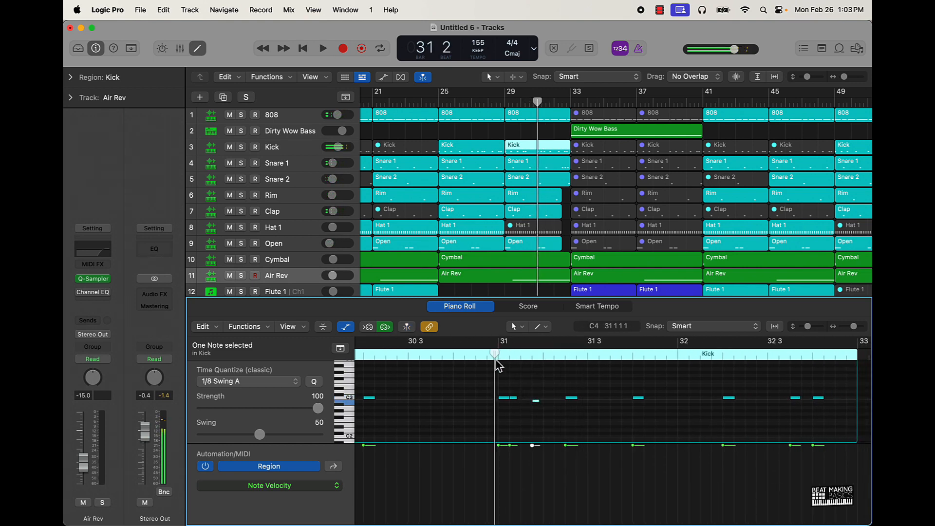
key(space)
key(space)
drag(537, 400, 546, 397)
key(space)
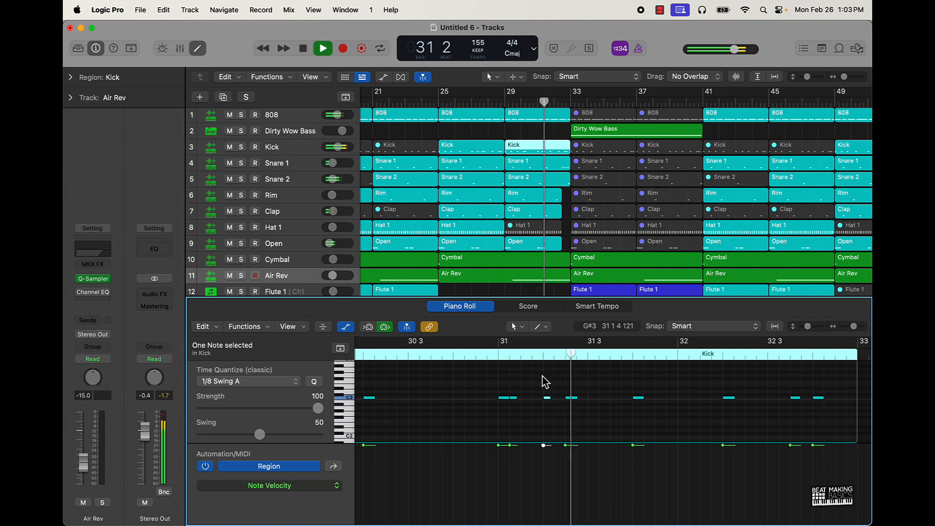
key(space)
key(Delete)
- Add a C3 kick note within beat 3 of bar 31 and audition the pattern from the start of that bar
key(space)
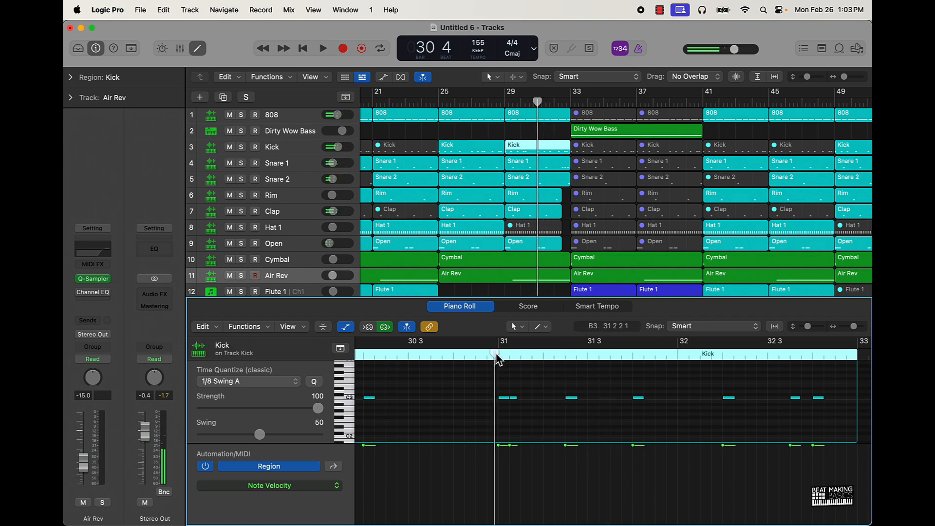
key(space)
super+click(612, 398)
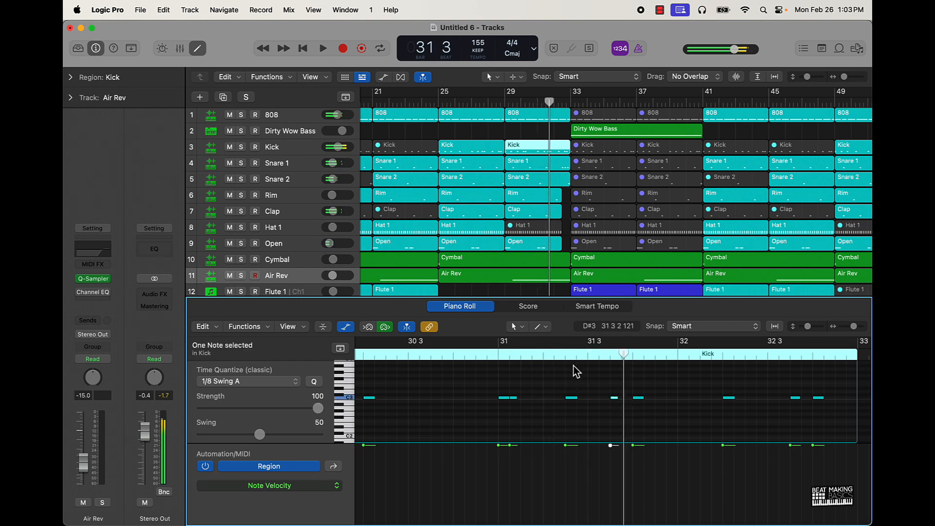
click(495, 352)
key(space)
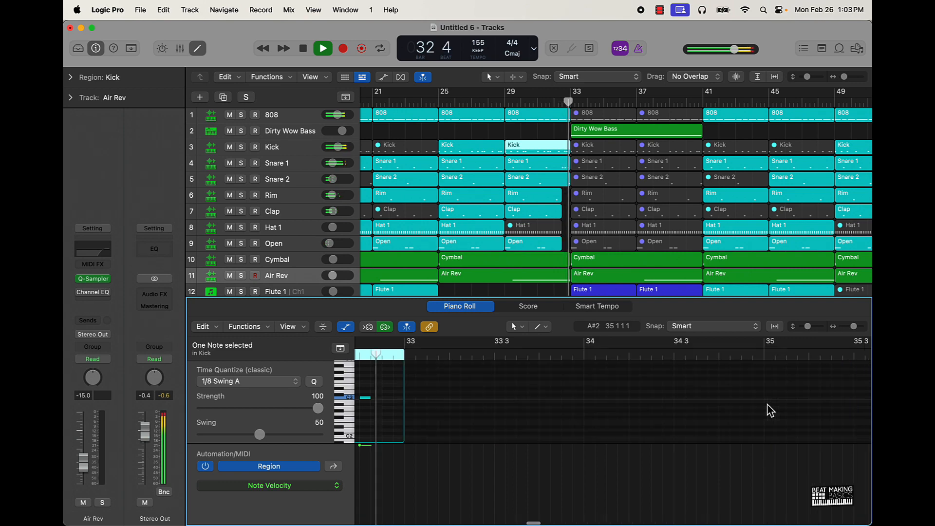
key(space)
- In the Kick region starting at bar 49, add a C3 note at the end of beat 2 and audition the bar
scroll(571, 150, right, 1)
scroll(565, 153, right, 10)
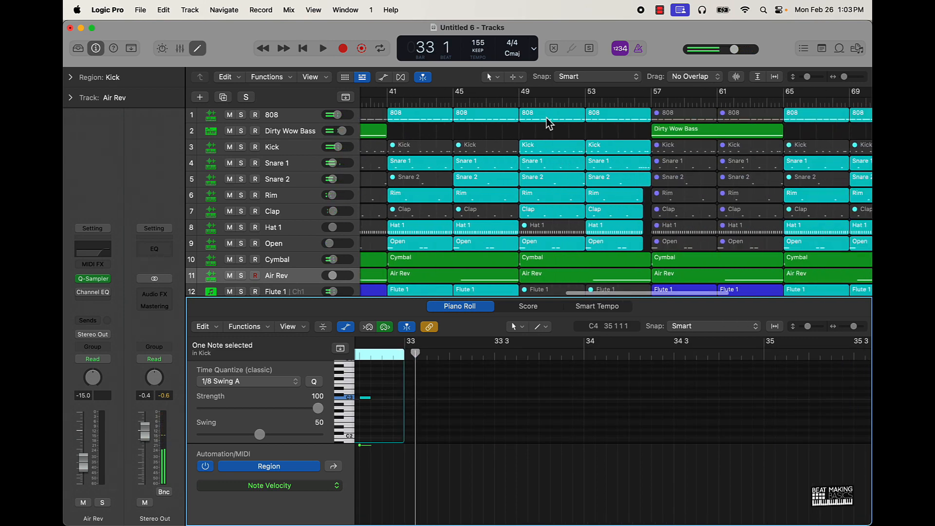
click(554, 98)
click(544, 101)
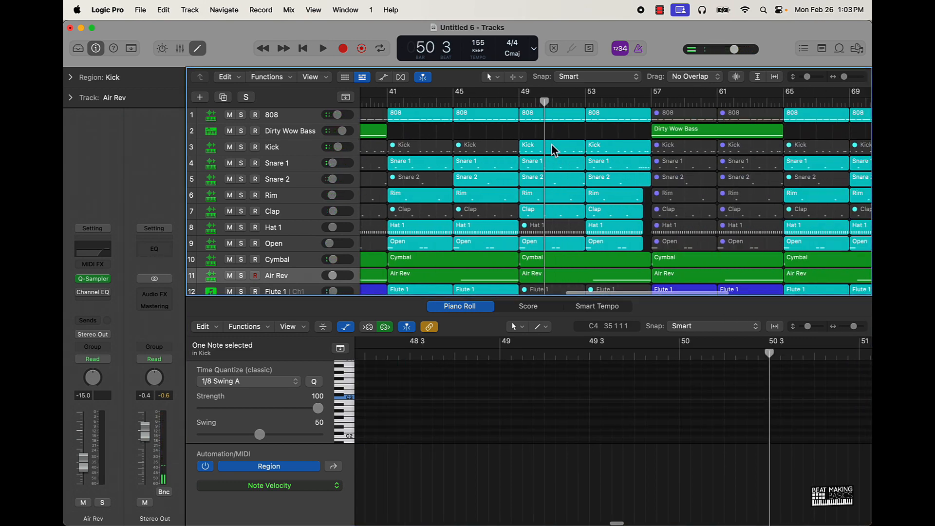
click(551, 144)
super+click(580, 398)
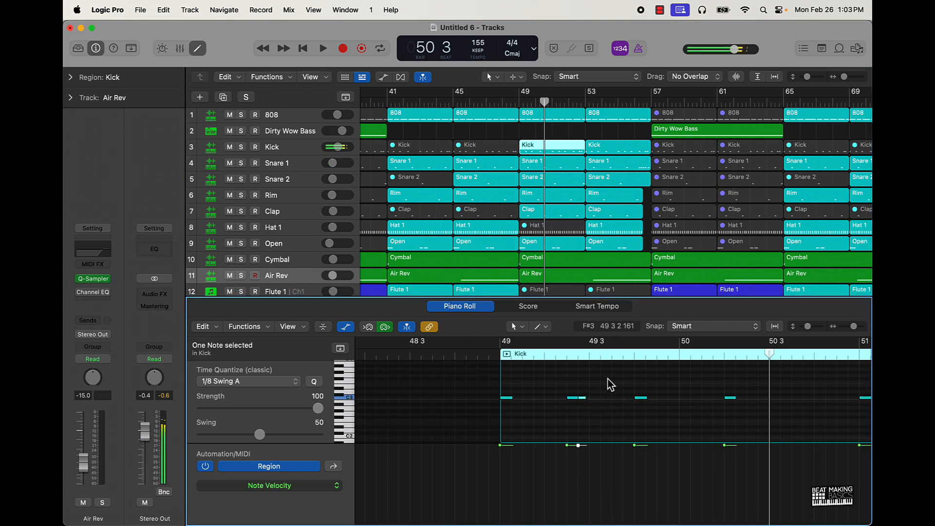
click(491, 355)
key(space)
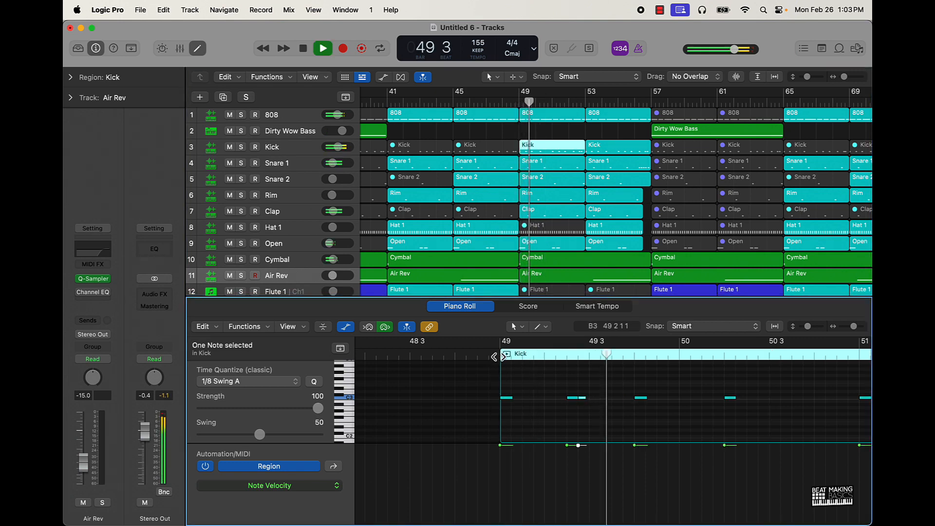
key(space)
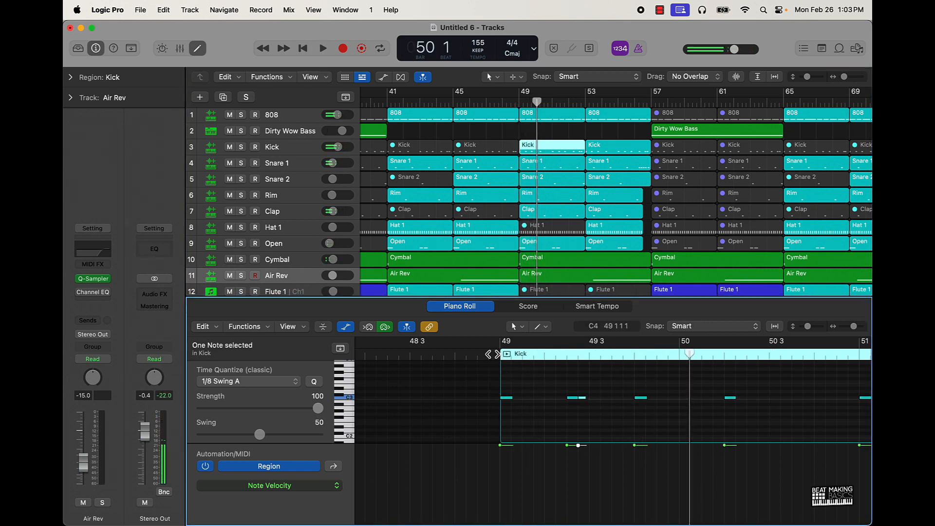
click(492, 354)
key(space)
key(space)
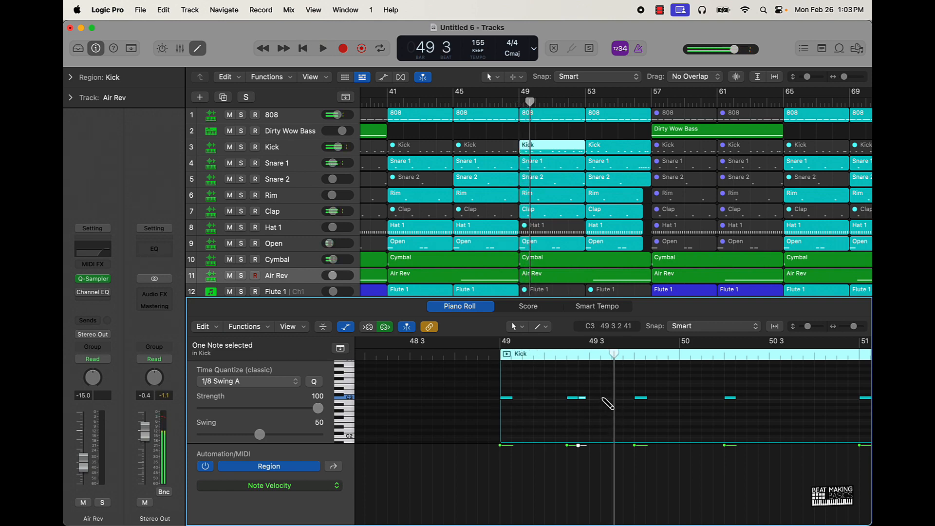
- Add a C3 kick note within beat 3 of bar 49 and audition the pattern from the region's start
super+click(615, 398)
click(489, 356)
key(space)
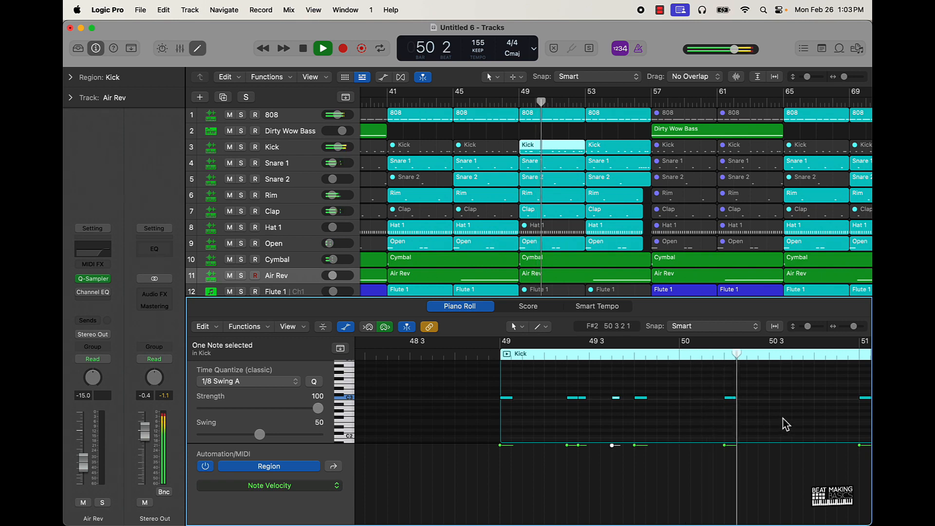
key(space)
scroll(717, 408, right, 5)
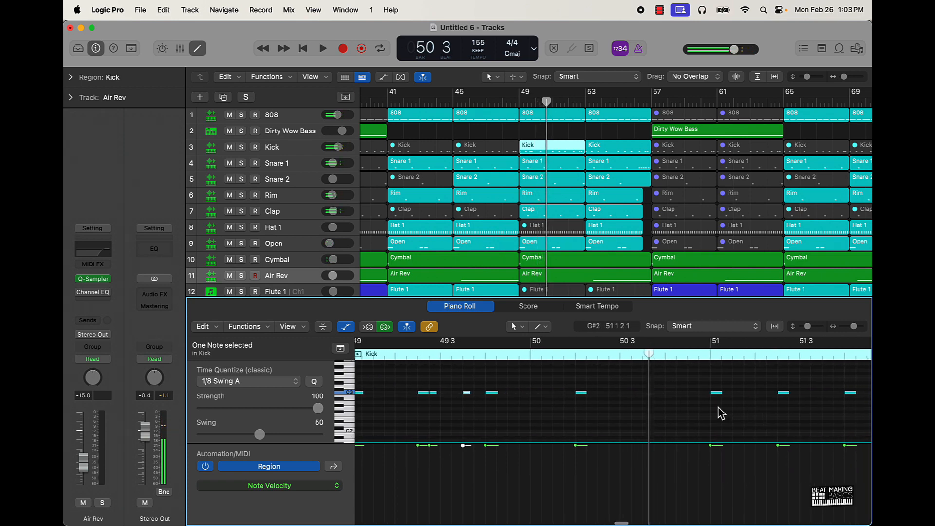
- Add a C3 kick note in the second half of beat 4 of bar 50 and audition the pattern
super+click(690, 392)
scroll(609, 368, up, 3)
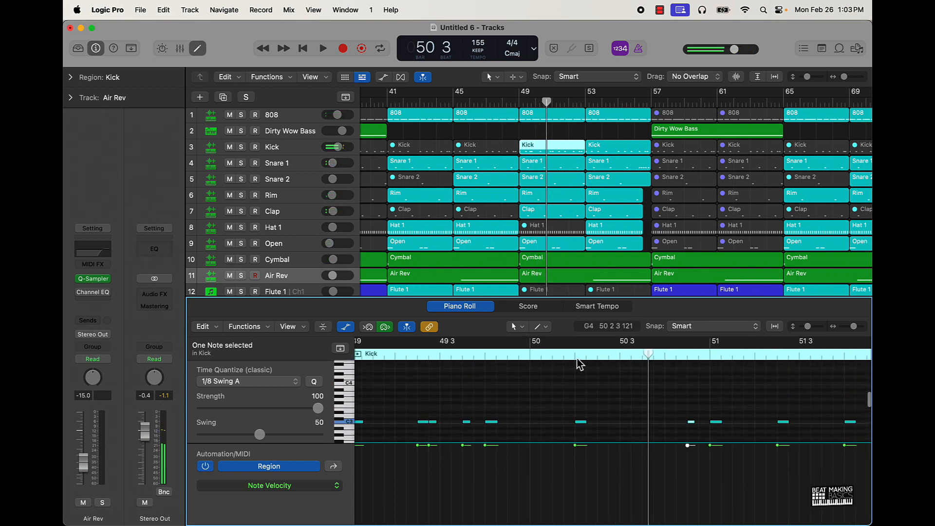
key(space)
scroll(628, 382, right, 5)
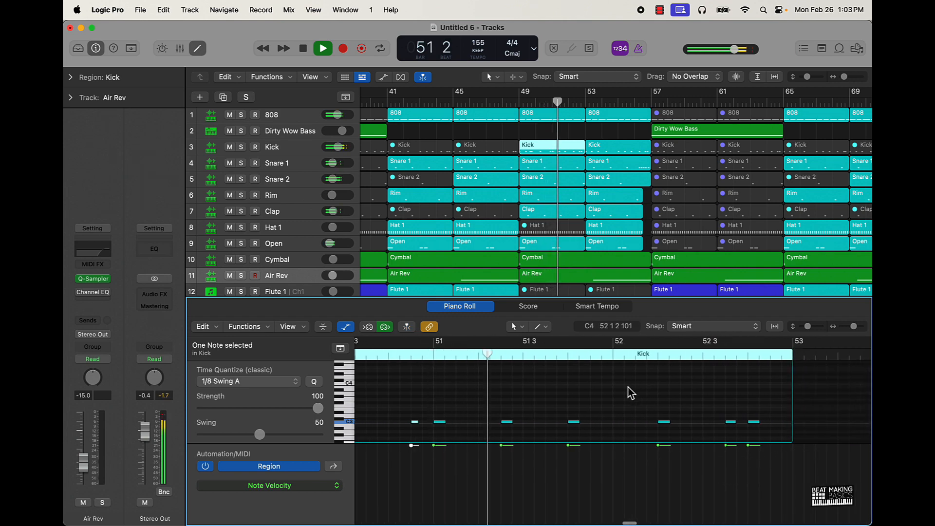
- Add a C3 kick note midway through beat 3 of bar 51 and audition the pattern from just before it
scroll(626, 390, down, 2)
scroll(626, 390, left, 1)
key(space)
super+click(570, 394)
scroll(571, 395, down, 1)
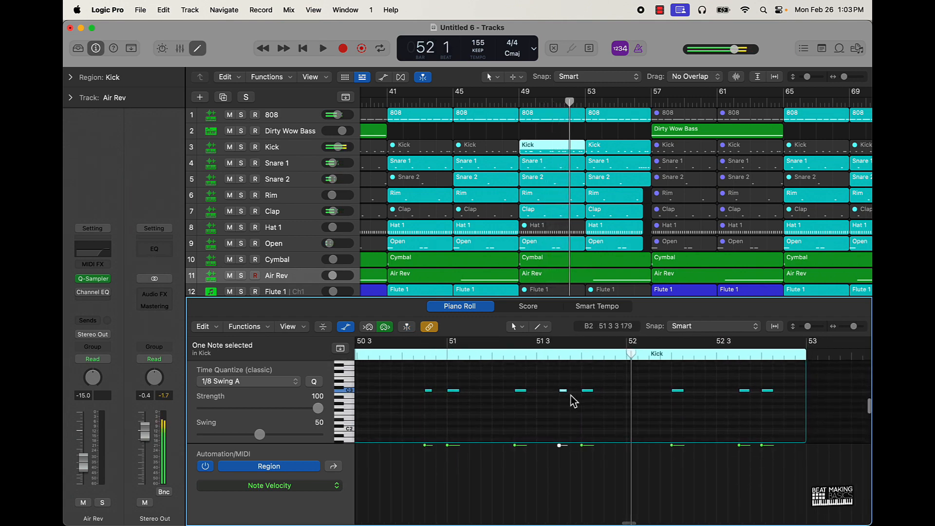
click(533, 356)
key(space)
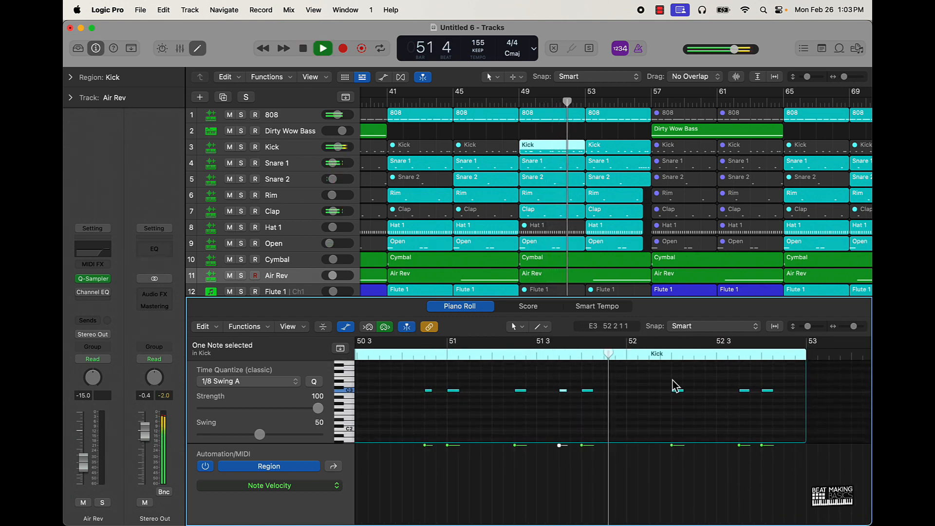
- Add two C3 kick notes within beat 2 of bar 52 directly after the existing one, then audition the end of the region
scroll(668, 381, right, 2)
key(space)
super+click(603, 390)
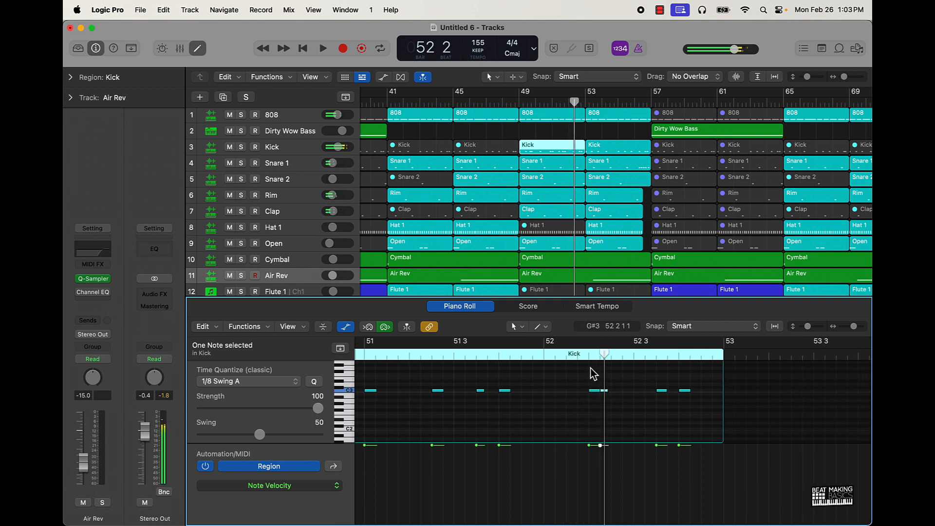
key(space)
key(space)
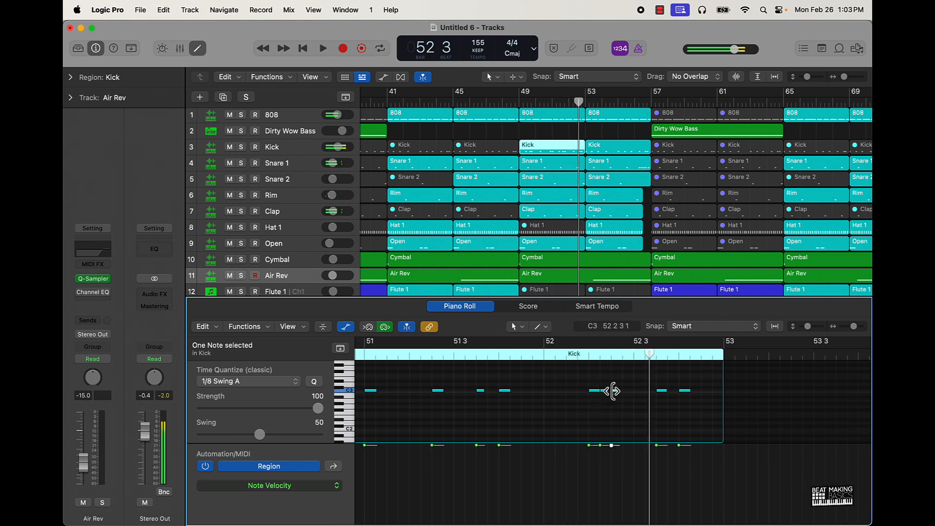
click(591, 361)
key(space)
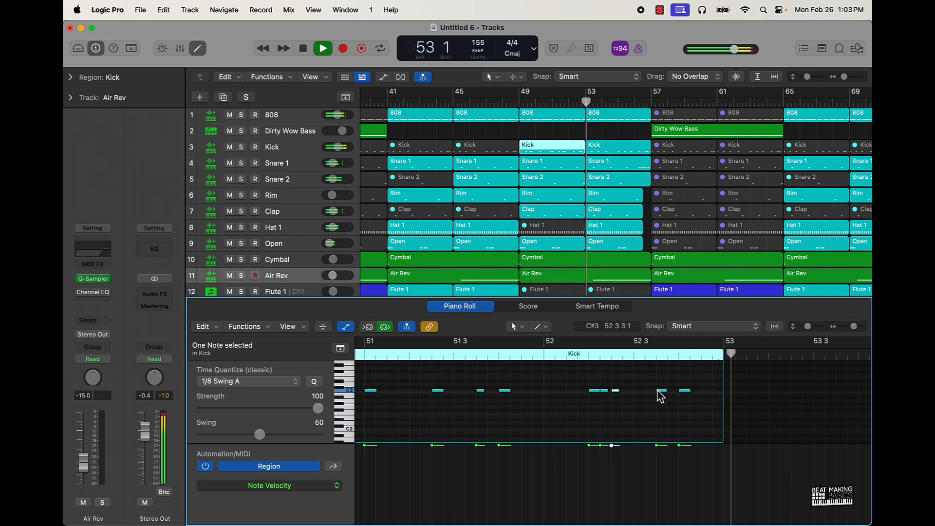
key(space)
- In the Kick region starting at bar 53, add two C3 notes within beat 1 after the opening kick, auditioning the pattern
click(608, 151)
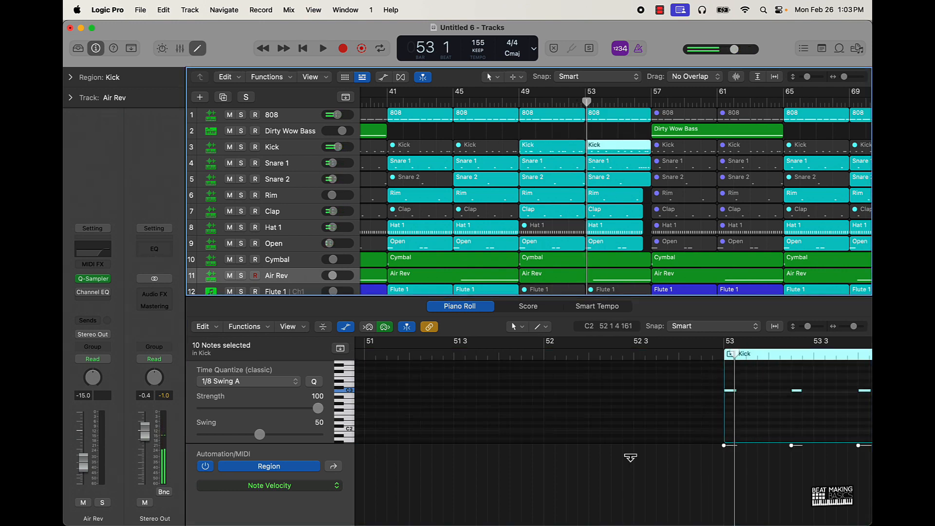
click(734, 390)
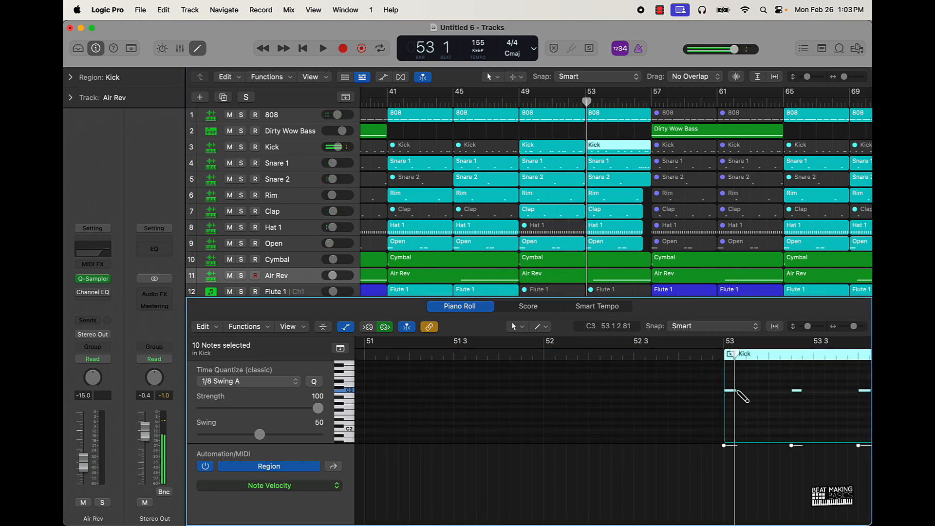
click(742, 402)
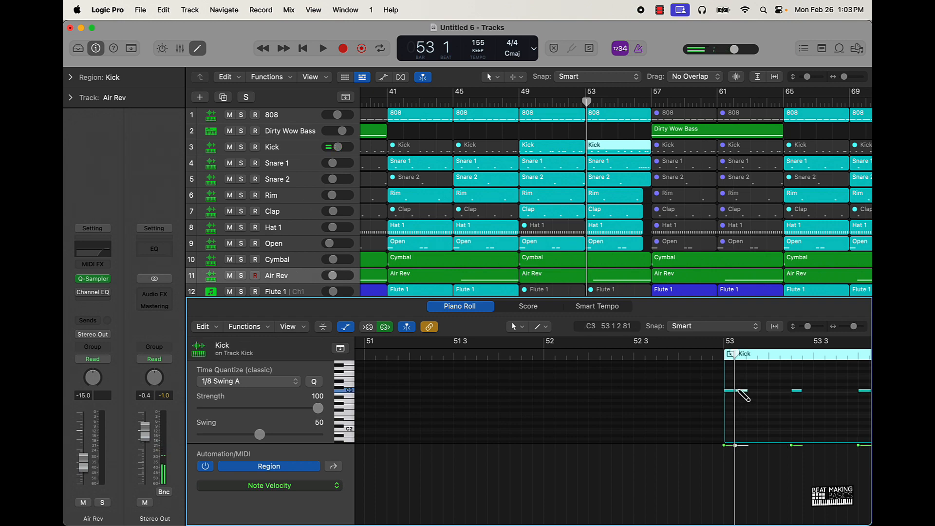
scroll(751, 404, right, 5)
click(643, 357)
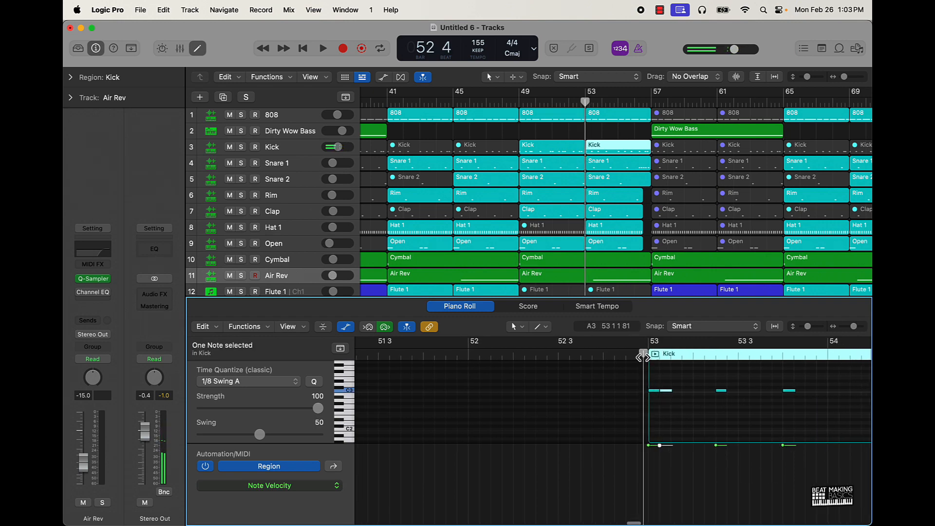
key(space)
key(space)
scroll(668, 405, right, 8)
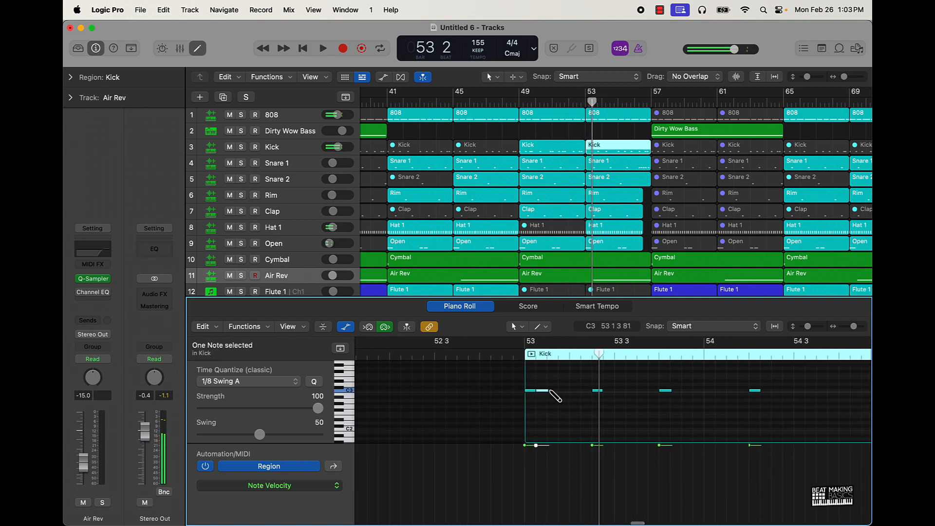
click(551, 391)
key(space)
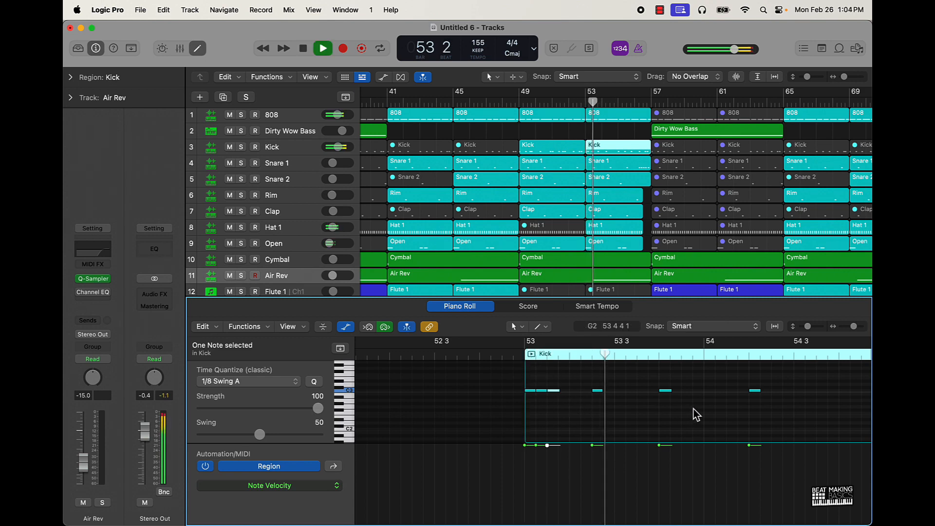
- Add a C3 kick note in the second half of beat 4 of bar 54 and two within beat 1 of bar 55, then audition them
scroll(697, 409, right, 5)
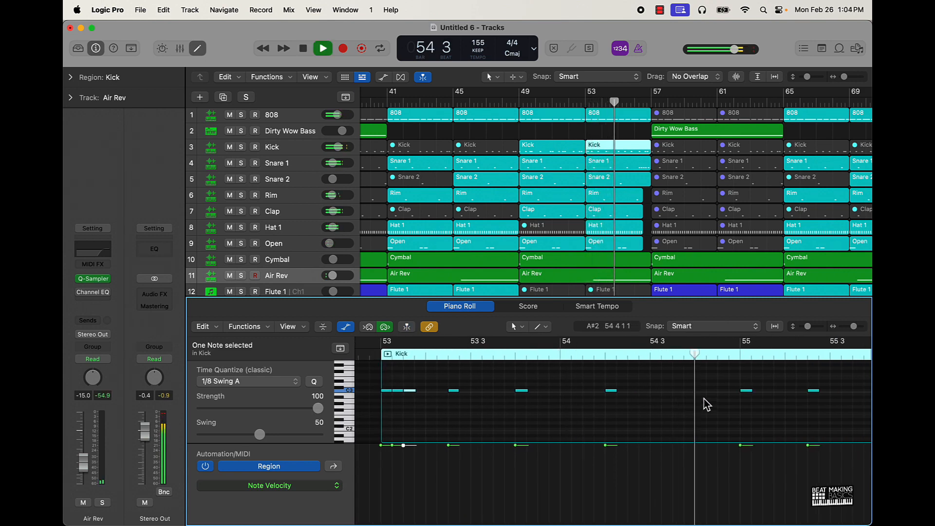
key(space)
click(725, 391)
scroll(731, 393, right, 3)
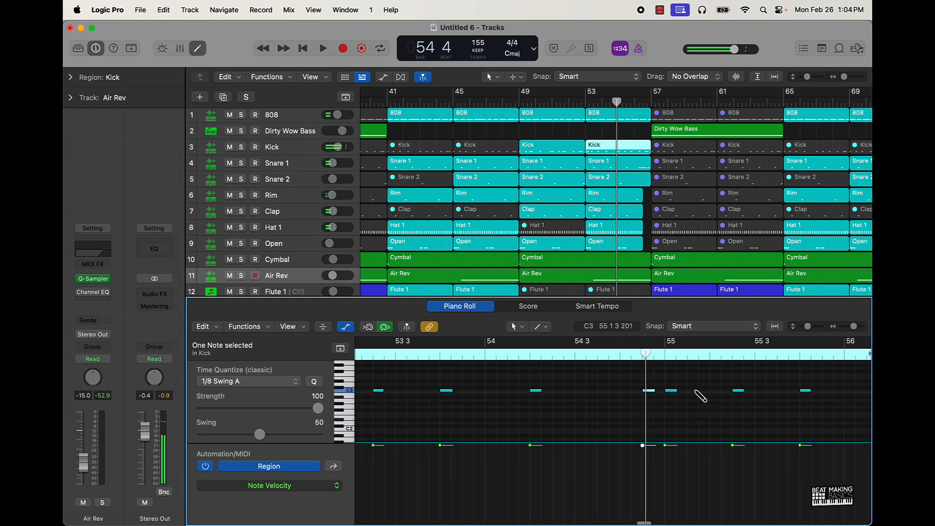
super+click(682, 391)
super+click(695, 390)
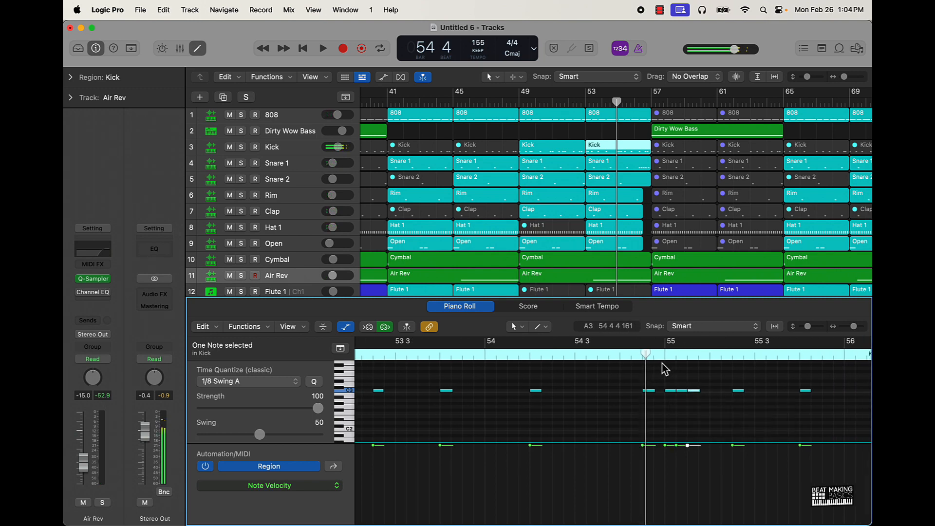
key(space)
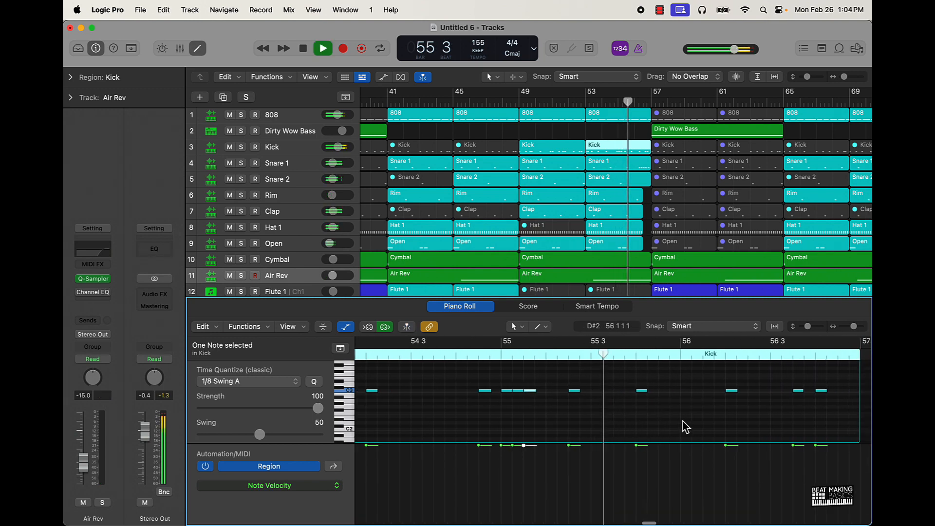
- Add a C3 kick note midway through beat 3 of bar 55 and audition the pattern from beat 2
super+click(564, 391)
double_click(506, 354)
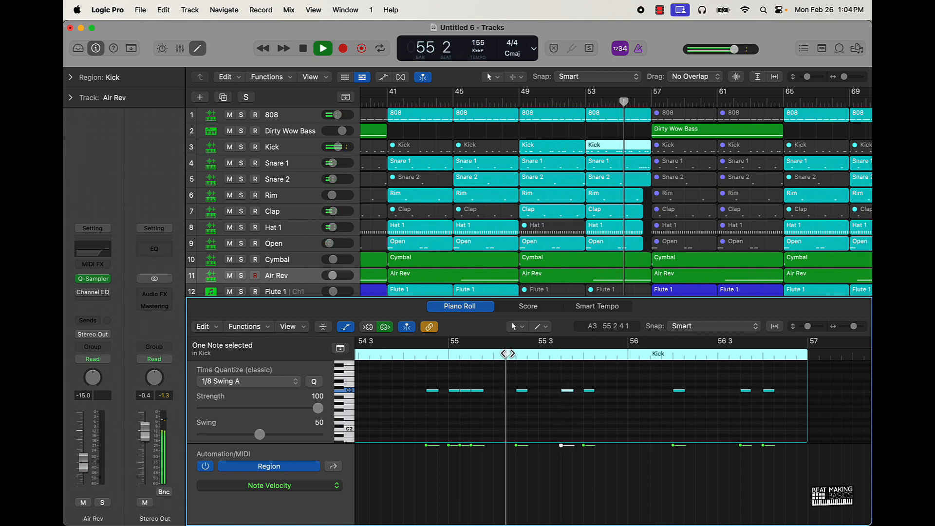
key(space)
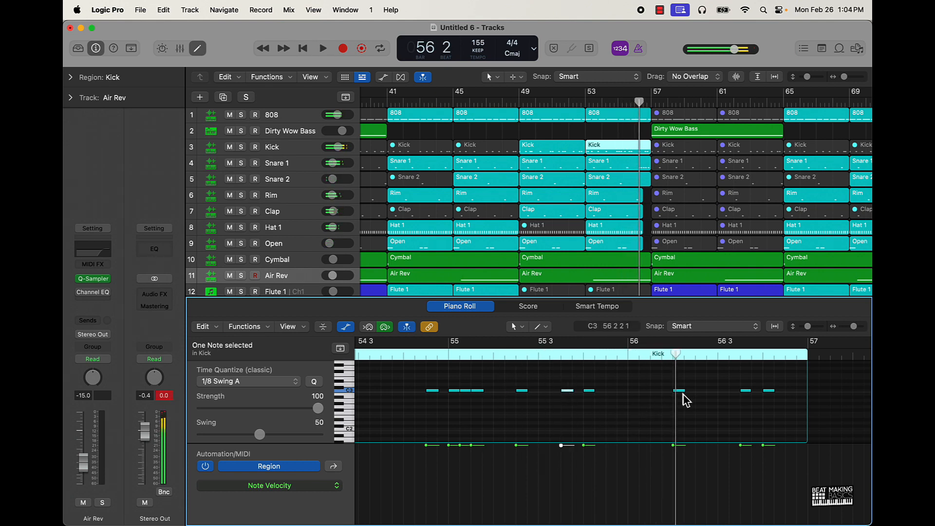
- Add C3 kick notes on beat 3 and midway through beat 2 of bar 56, auditioning from the start of that bar
super+click(722, 391)
double_click(632, 355)
super+click(701, 391)
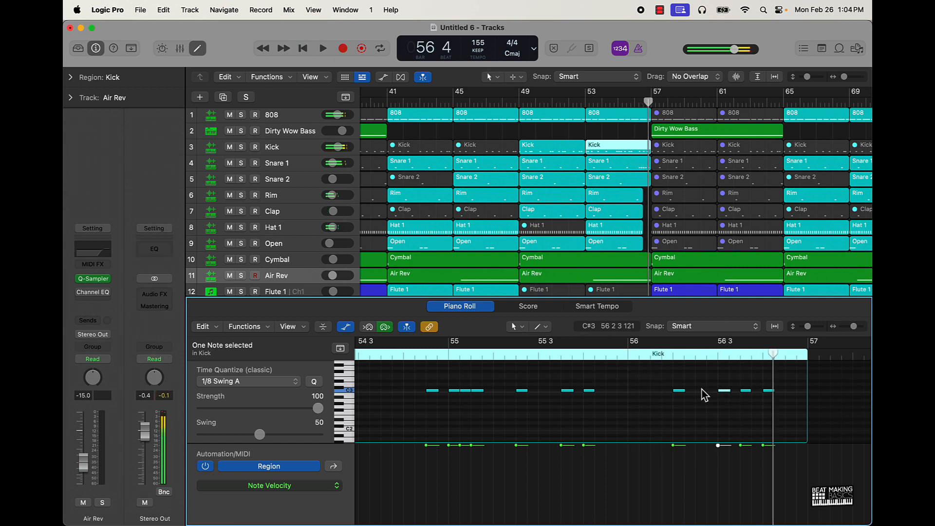
double_click(641, 354)
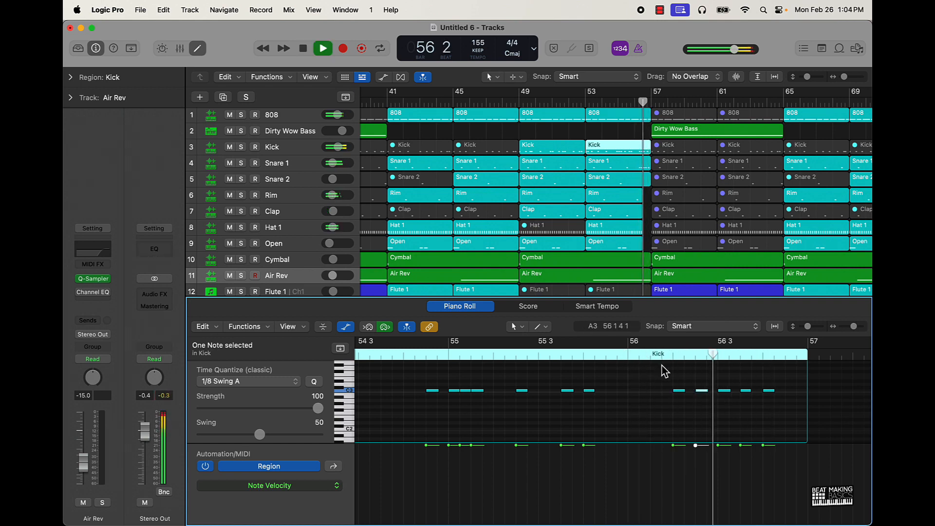
key(space)
- Add two C3 kick notes within beat 4 of bar 56 after the last kick and audition the transition into bar 57
super+click(781, 390)
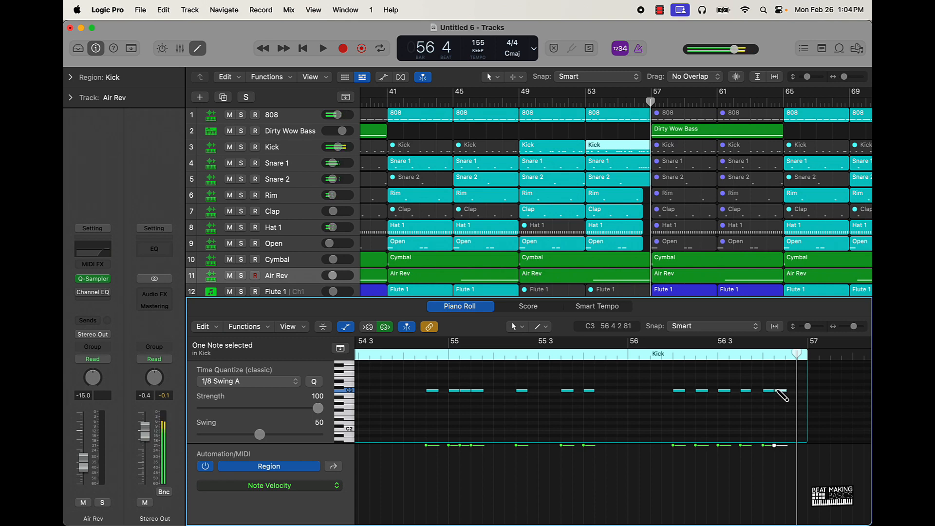
double_click(720, 358)
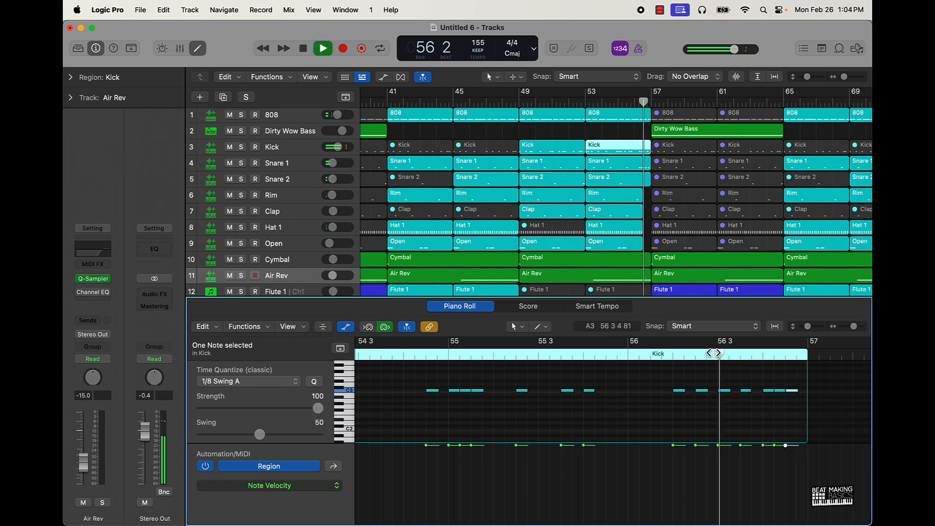
key(space)
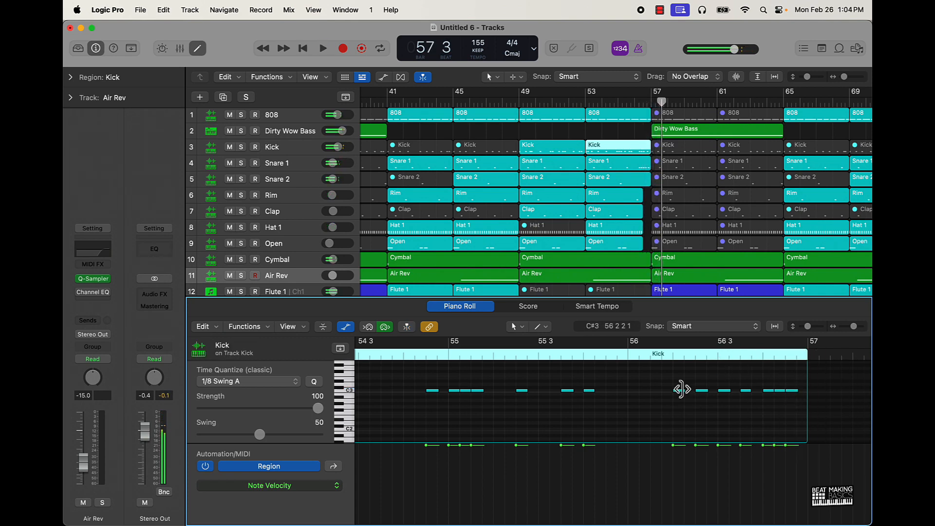
- Close the piano roll to show the whole arrangement and play the beat from bar 1
click(540, 137)
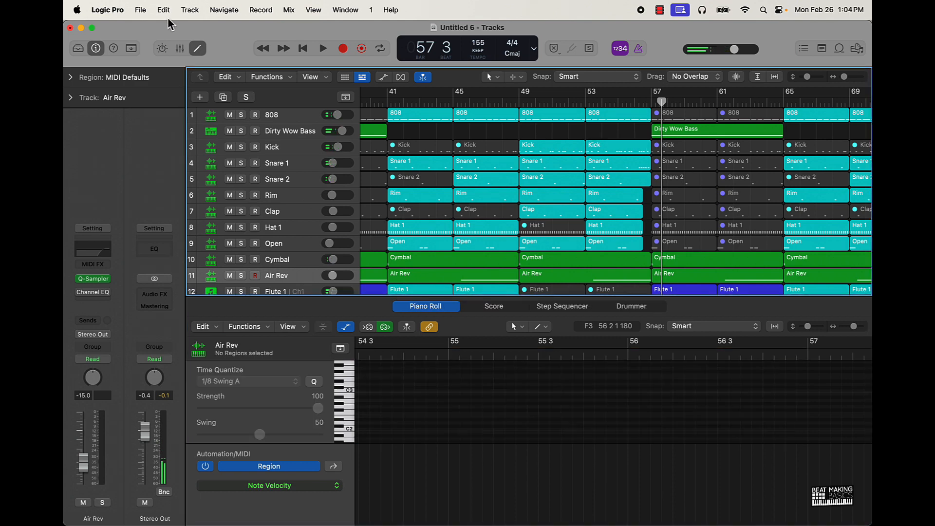
click(198, 49)
key(z)
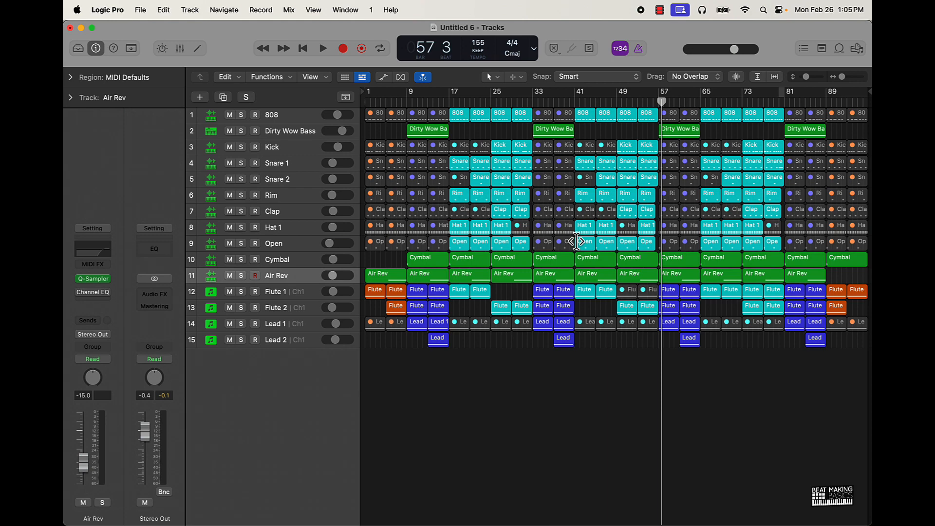
key(Return)
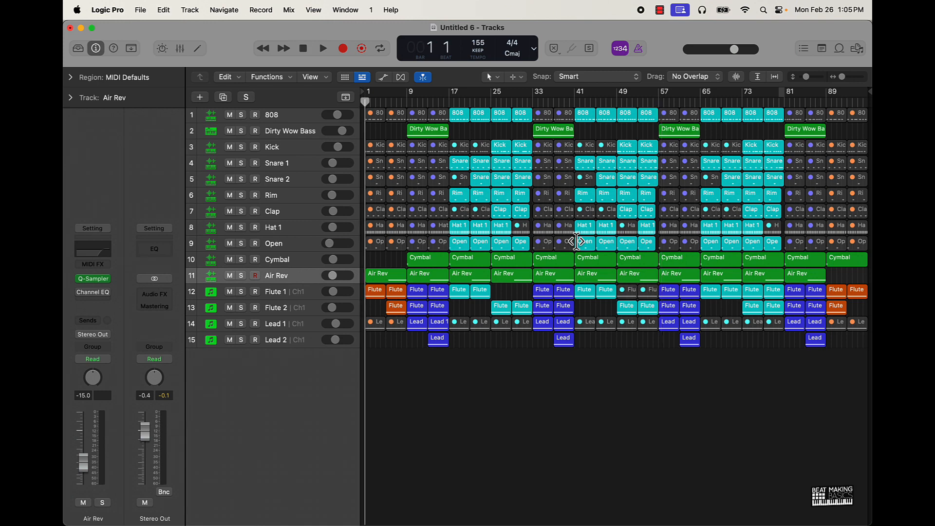
key(space)
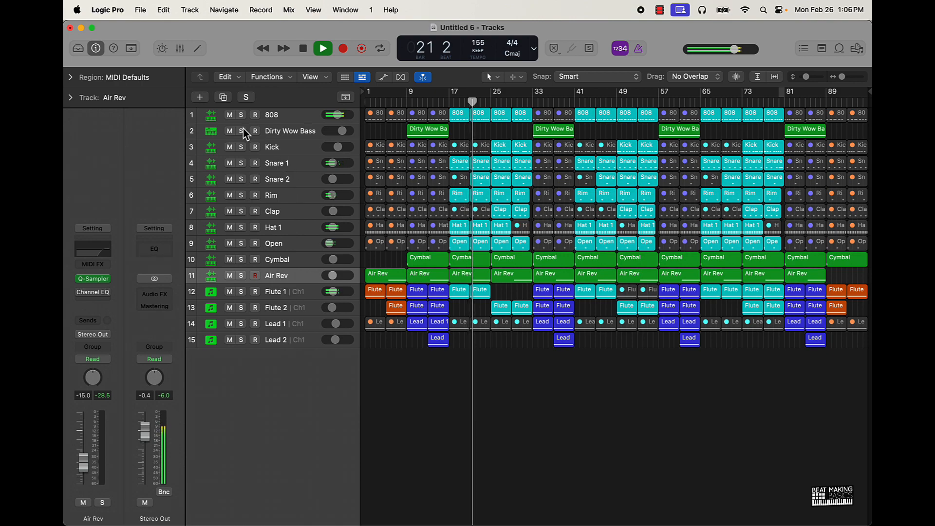
- Create one new software instrument track with Quick Sampler (Single Sample) as its instrument
click(201, 97)
click(356, 299)
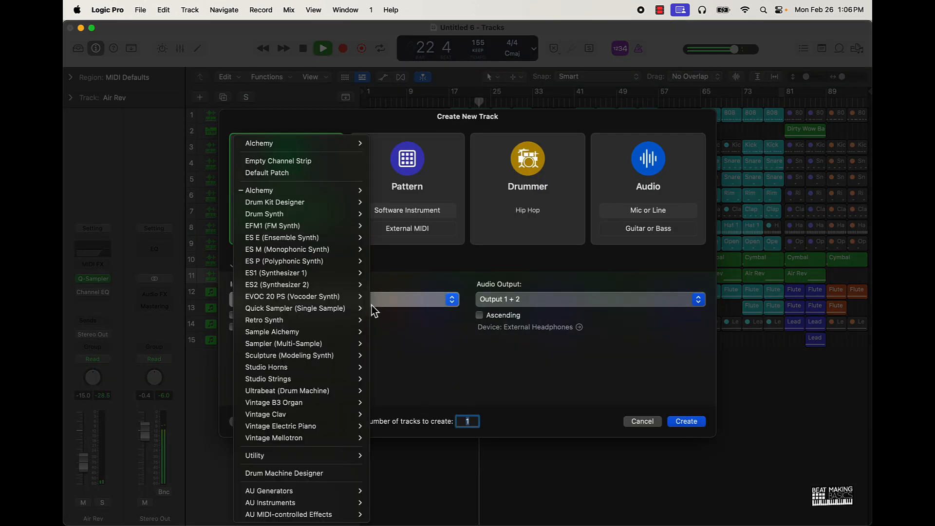
mouse_move(360, 312)
click(389, 321)
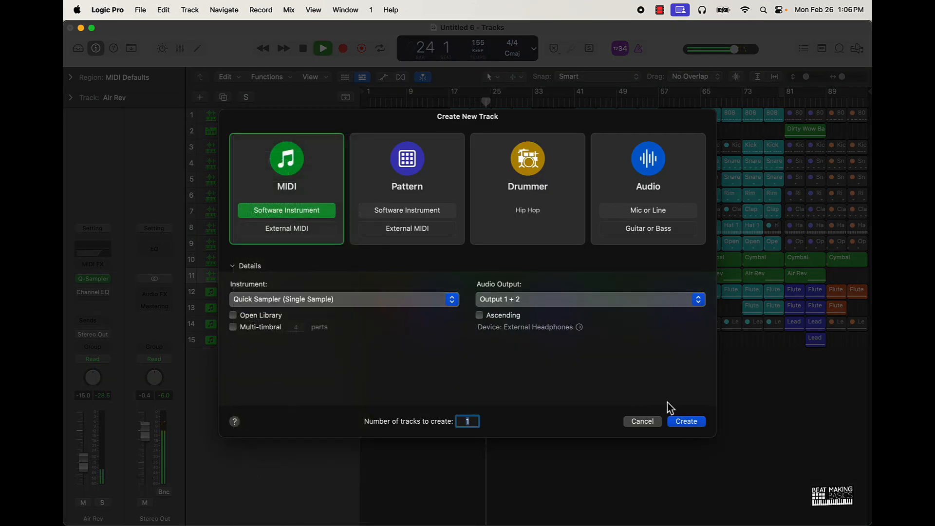
click(684, 422)
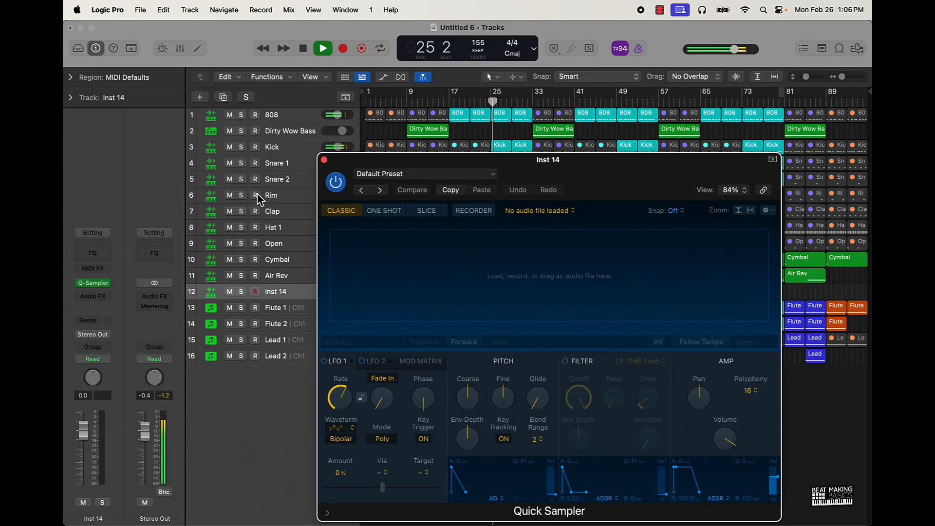
- Load the Ukiah Beats Simple Tag preset into the new Quick Sampler track and set the track's volume to -18.0 dB
click(418, 178)
scroll(413, 317, down, 15)
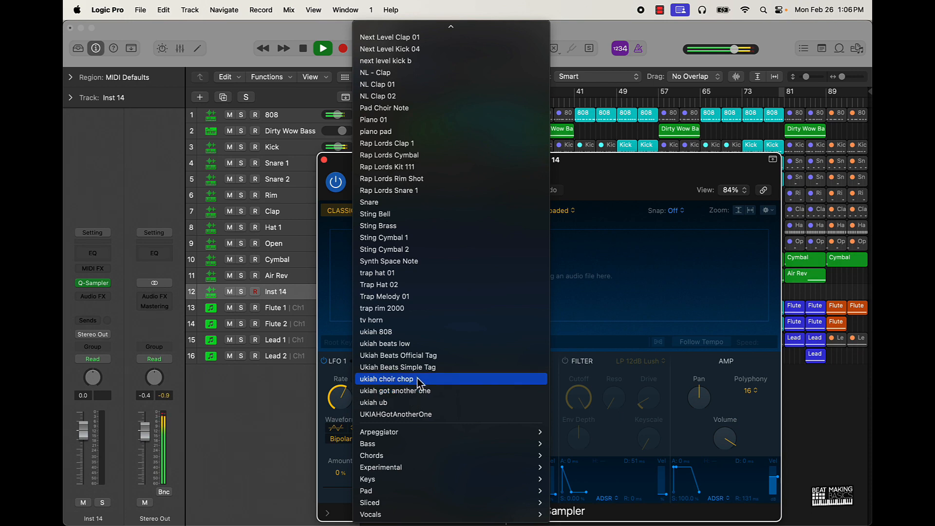
click(420, 371)
click(324, 160)
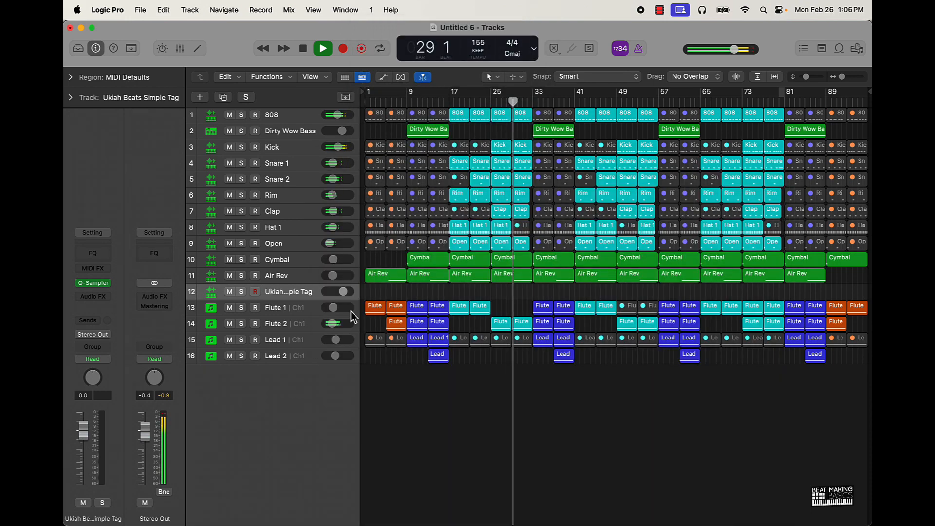
drag(342, 291, 273, 293)
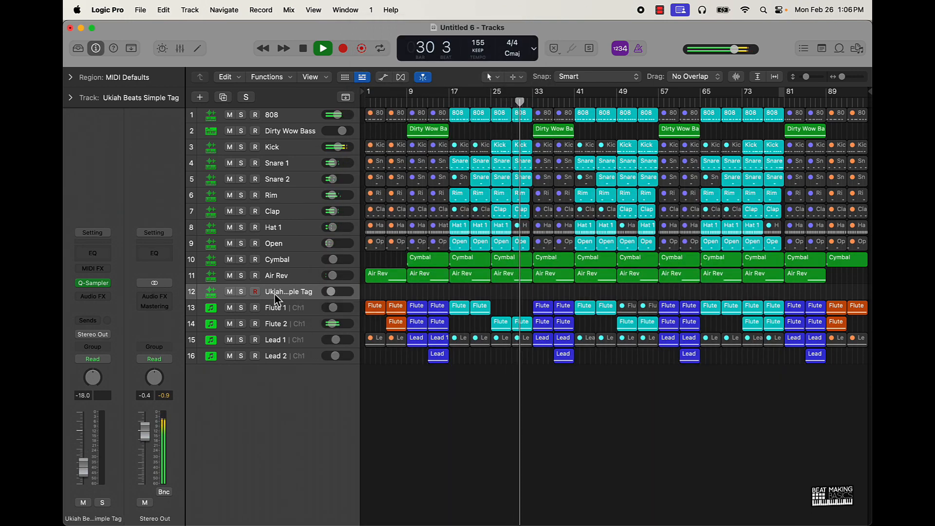